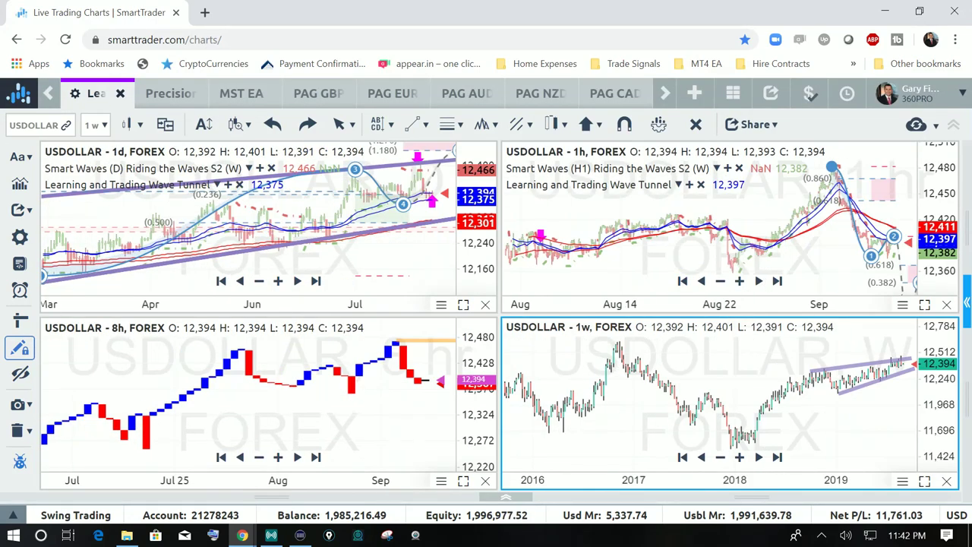
- Maximize the weekly USDOLLAR chart and frame the candles between the two rising purple trendlines from late 2018 onward
{"action": "left_click", "coordinate": [924, 481]}
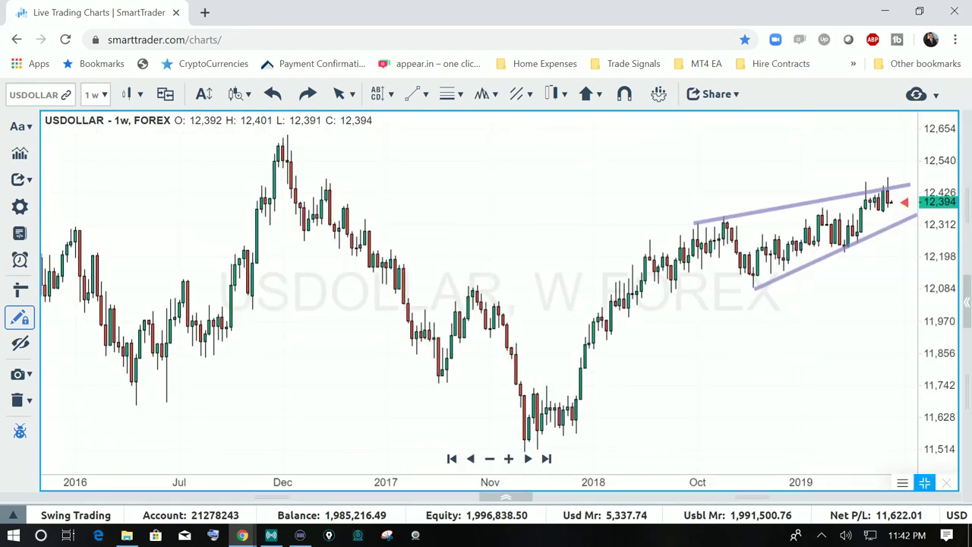
{"action": "scroll", "coordinate": [523, 190], "scroll_direction": "down", "scroll_amount": 4}
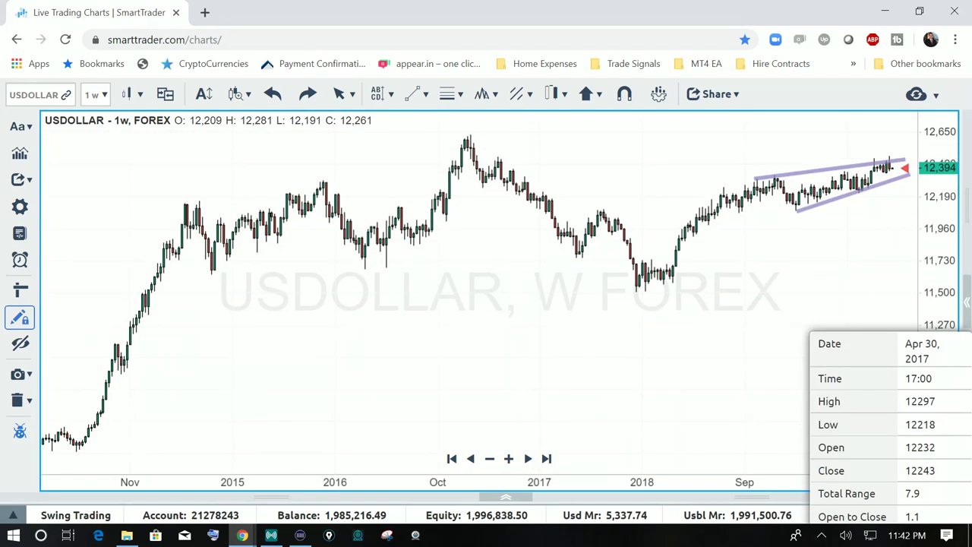
{"action": "scroll", "coordinate": [524, 304], "scroll_direction": "up", "scroll_amount": 5}
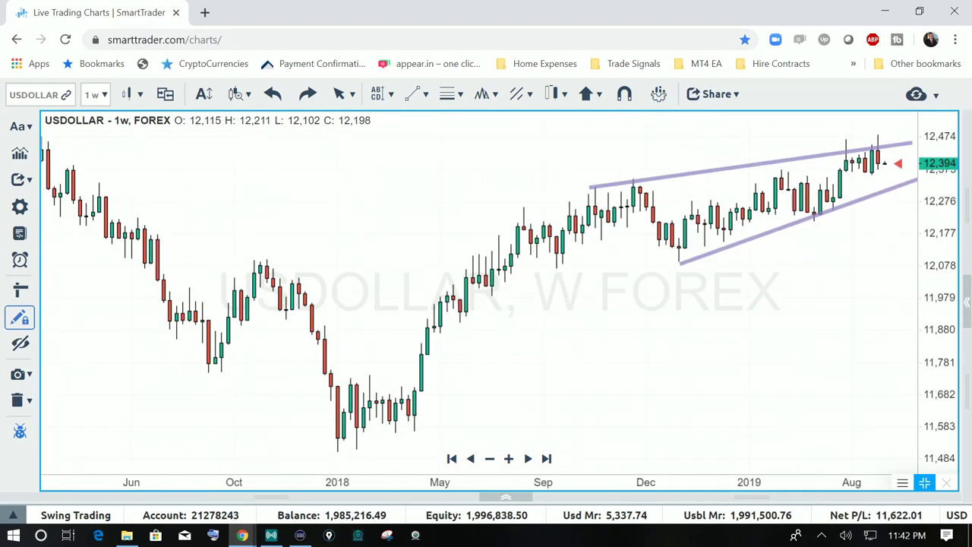
{"action": "left_click_drag", "start_coordinate": [547, 281], "coordinate": [315, 347]}
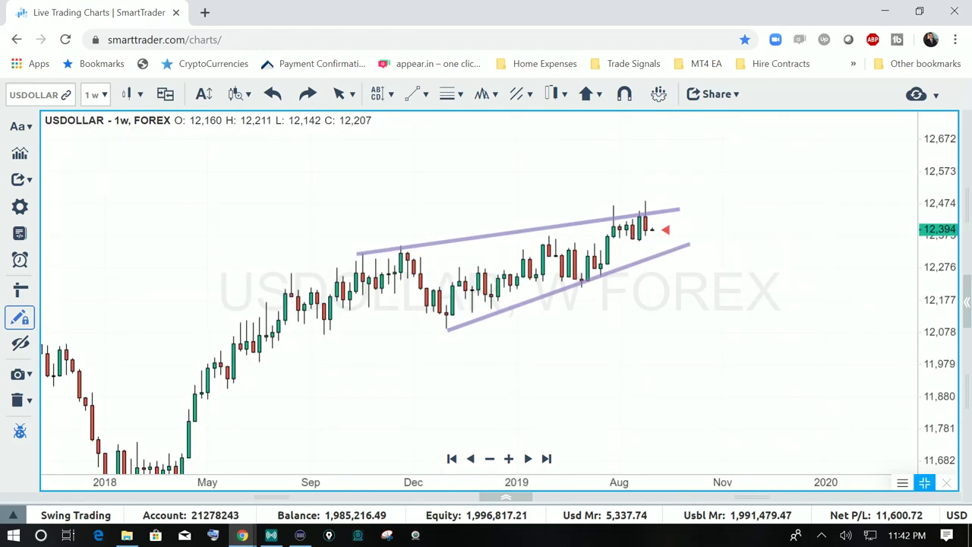
{"action": "scroll", "coordinate": [471, 245], "scroll_direction": "up", "scroll_amount": 3}
{"action": "left_click_drag", "start_coordinate": [553, 281], "coordinate": [534, 313]}
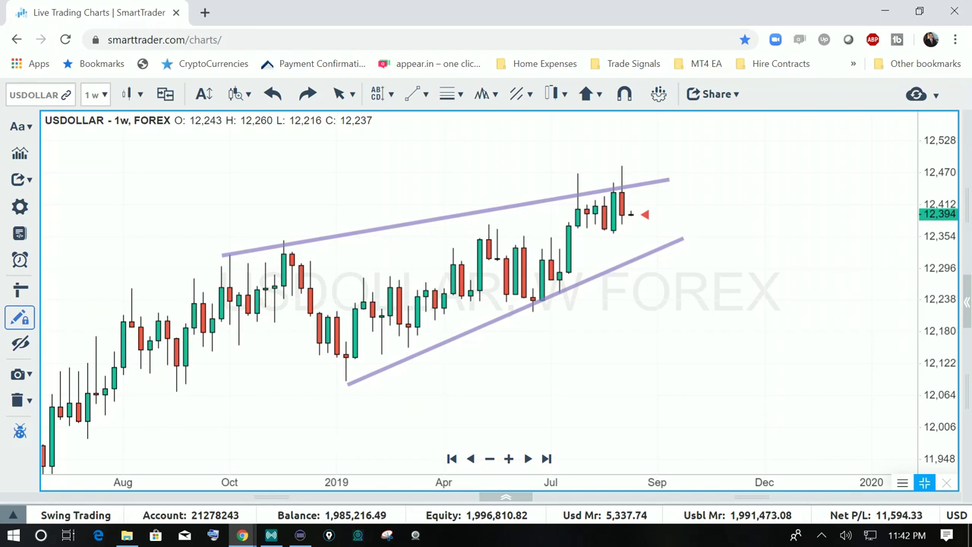
- Open the screen annotation tool, circle the latest weekly candles at the upper trendline in pink ink and add an arrow pointing at them
{"action": "left_click", "coordinate": [329, 535]}
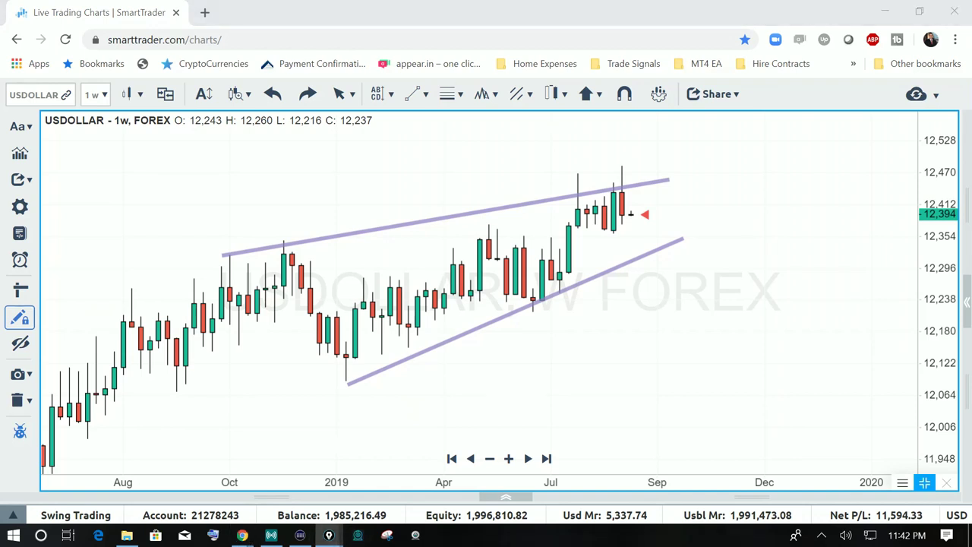
{"action": "left_click", "coordinate": [329, 535]}
{"action": "mouse_move", "coordinate": [461, 27]}
{"action": "left_mouse_down"}
{"action": "mouse_move", "coordinate": [721, 114]}
{"action": "mouse_move", "coordinate": [942, 57]}
{"action": "mouse_move", "coordinate": [965, 15]}
{"action": "mouse_move", "coordinate": [953, 44]}
{"action": "left_mouse_up"}
{"action": "left_click", "coordinate": [953, 103]}
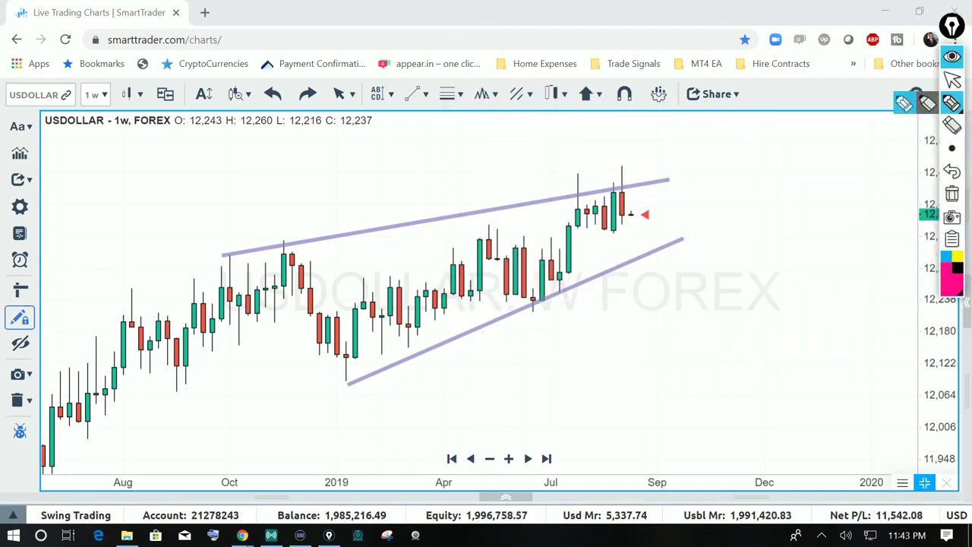
{"action": "mouse_move", "coordinate": [587, 209]}
{"action": "left_mouse_down"}
{"action": "mouse_move", "coordinate": [634, 184]}
{"action": "mouse_move", "coordinate": [591, 229]}
{"action": "mouse_move", "coordinate": [587, 204]}
{"action": "left_mouse_up"}
{"action": "mouse_move", "coordinate": [671, 144]}
{"action": "left_mouse_down"}
{"action": "mouse_move", "coordinate": [642, 176]}
{"action": "mouse_move", "coordinate": [658, 174]}
{"action": "left_mouse_up"}
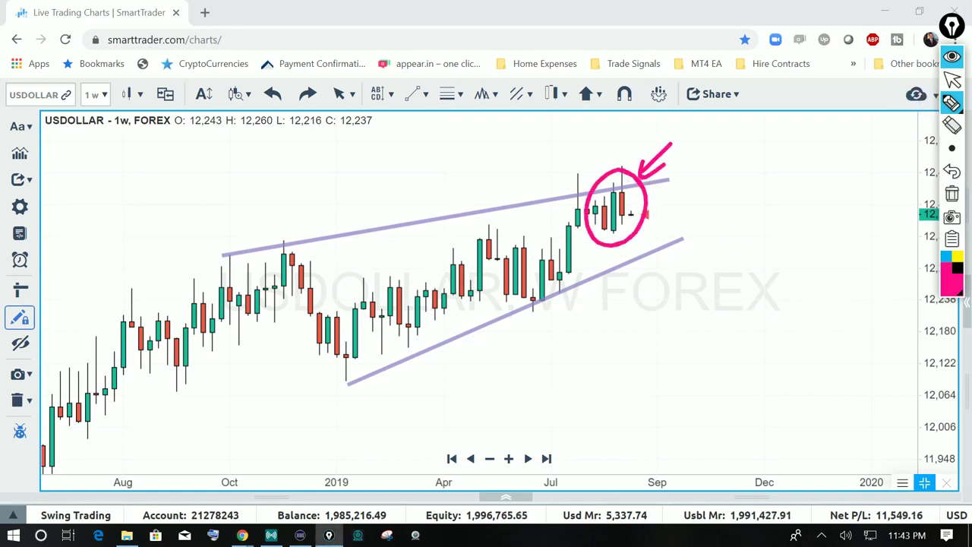
- Clear the ink annotations and switch the full-size view to the 1h USDOLLAR chart, framed on its latest waves
{"action": "left_click", "coordinate": [952, 193]}
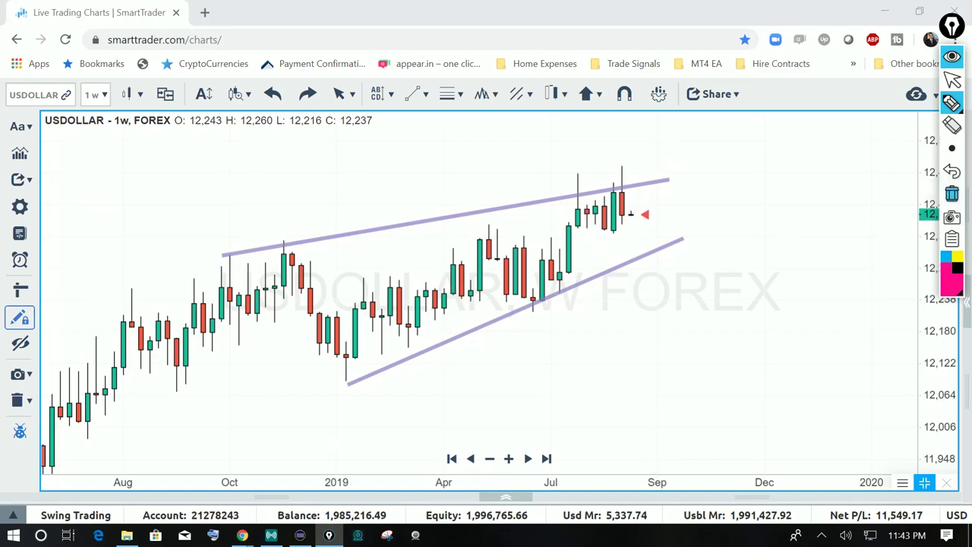
{"action": "left_click", "coordinate": [952, 79]}
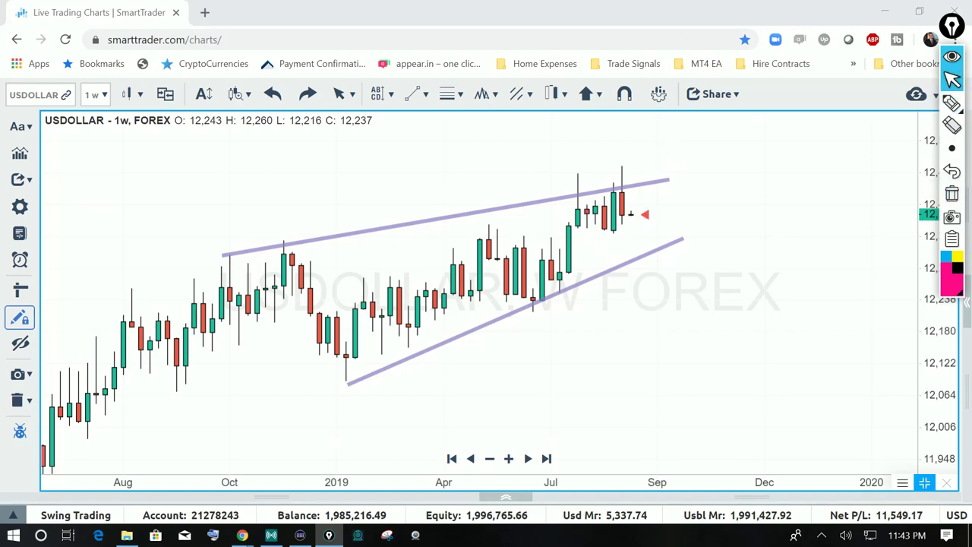
{"action": "left_click", "coordinate": [925, 483]}
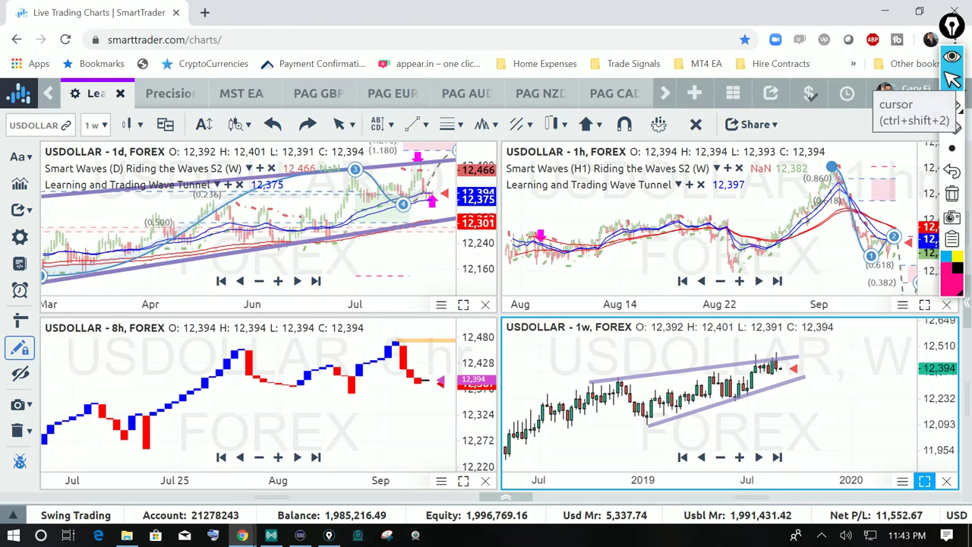
{"action": "left_click", "coordinate": [924, 305]}
{"action": "left_click_drag", "start_coordinate": [720, 304], "coordinate": [442, 271]}
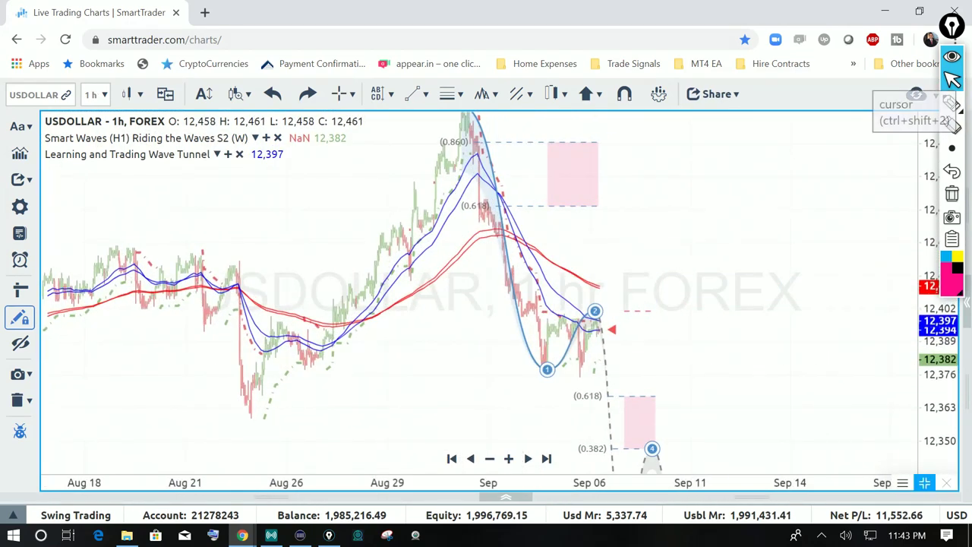
{"action": "scroll", "coordinate": [444, 303], "scroll_direction": "down", "scroll_amount": 2}
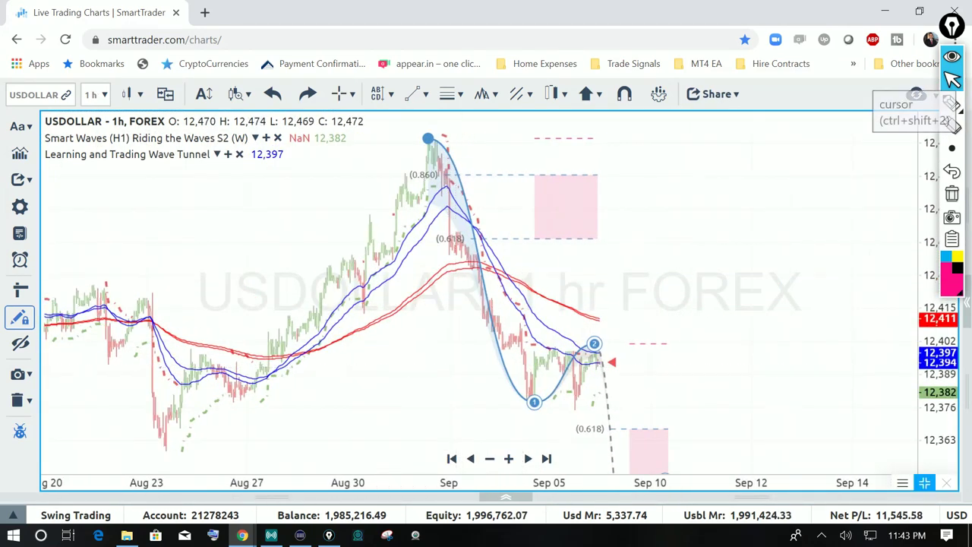
- Draw in ink a projected price path from wave 2 up to a peak and down toward the lower 0.618 zone, plus a small downward arrow
{"action": "left_click", "coordinate": [952, 103]}
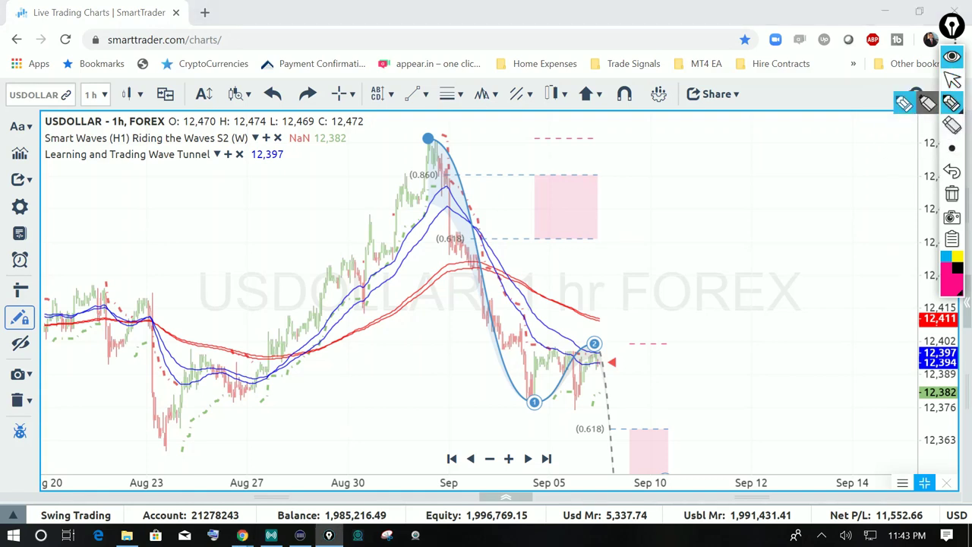
{"action": "mouse_move", "coordinate": [597, 363]}
{"action": "left_mouse_down"}
{"action": "mouse_move", "coordinate": [625, 325]}
{"action": "mouse_move", "coordinate": [635, 268]}
{"action": "mouse_move", "coordinate": [646, 275]}
{"action": "mouse_move", "coordinate": [670, 434]}
{"action": "mouse_move", "coordinate": [681, 420]}
{"action": "left_mouse_up"}
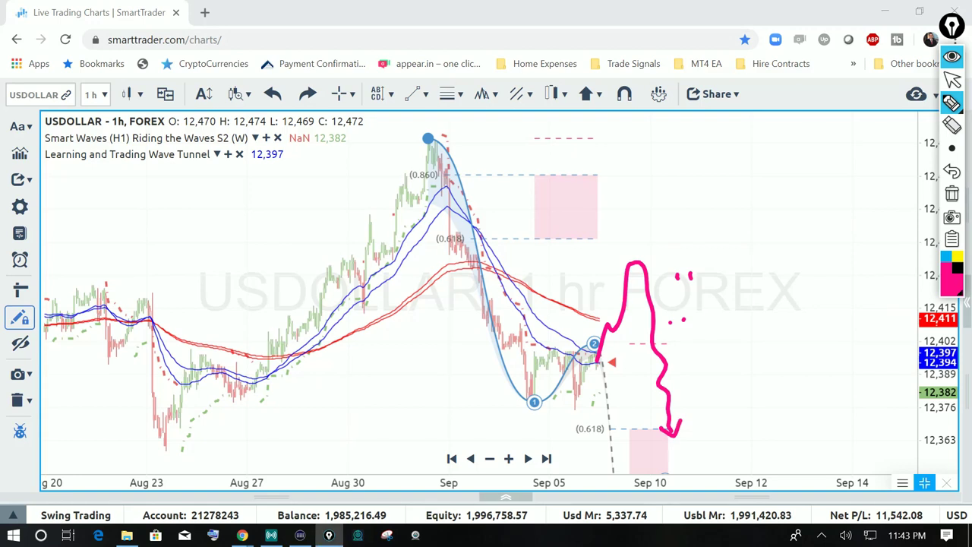
{"action": "left_click_drag", "start_coordinate": [605, 240], "coordinate": [610, 260]}
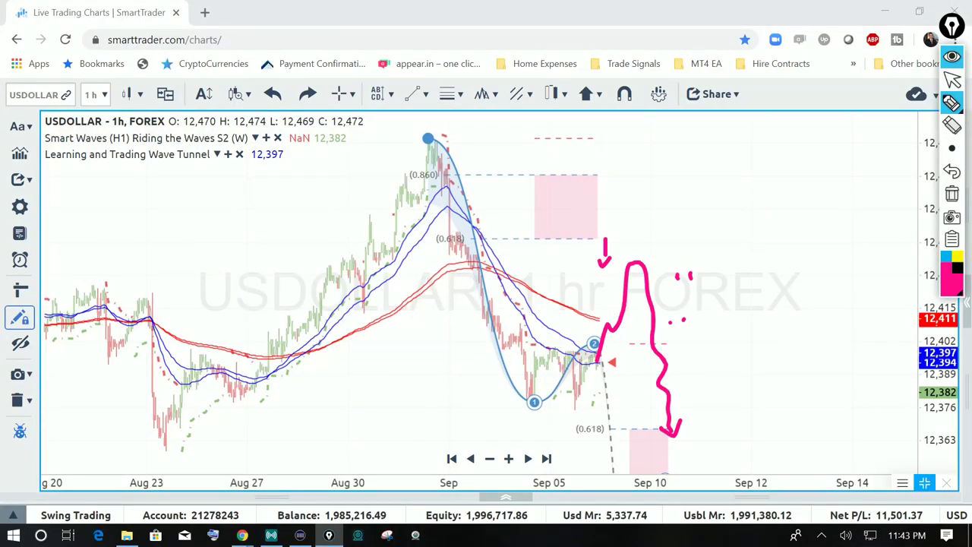
- Clear the ink from the 1h chart and bring the weekly USDOLLAR chart back to full size
{"action": "left_click", "coordinate": [953, 195]}
{"action": "left_click", "coordinate": [952, 80]}
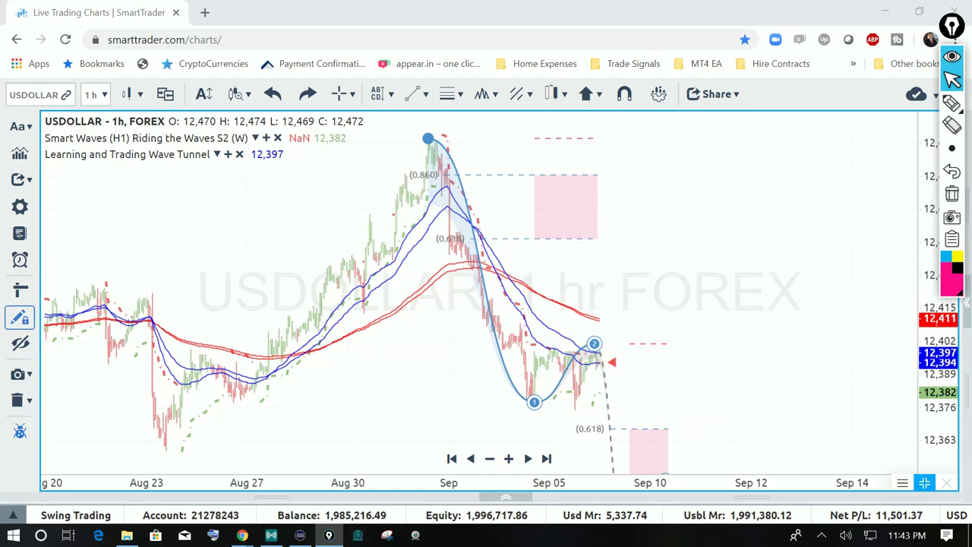
{"action": "left_click", "coordinate": [925, 483]}
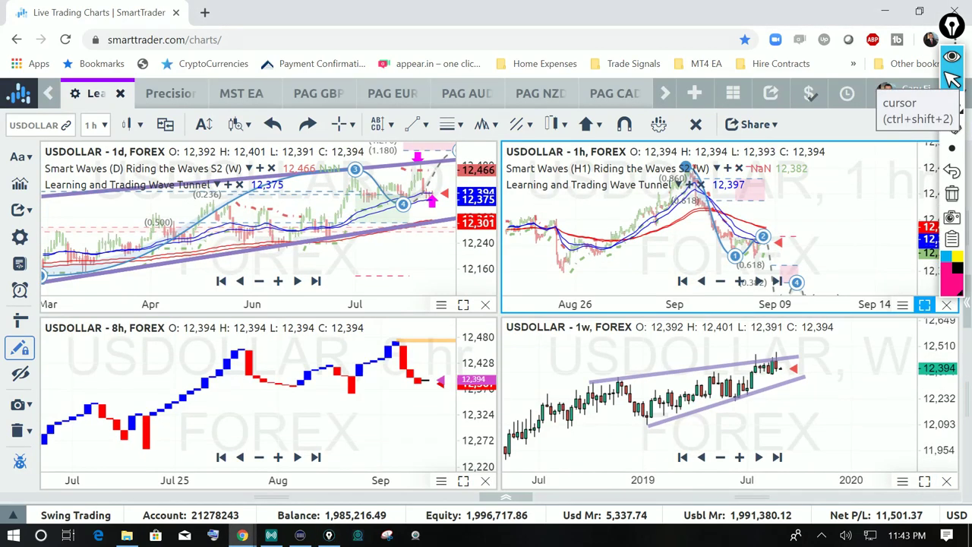
{"action": "left_click", "coordinate": [924, 482]}
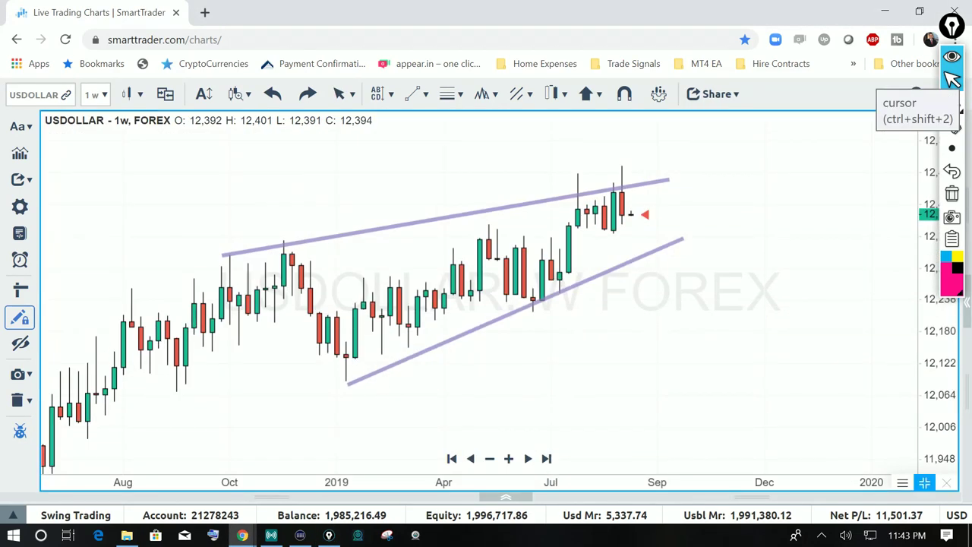
- Collapse the annotation toolbar and load AUD/CAD from the Trading Room watchlist into the weekly chart
{"action": "left_click", "coordinate": [953, 103]}
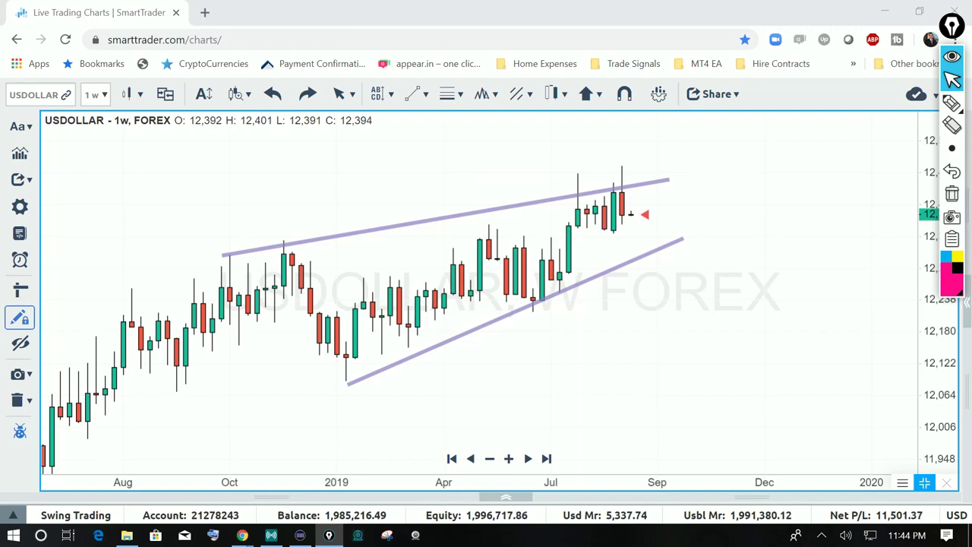
{"action": "left_click", "coordinate": [952, 57]}
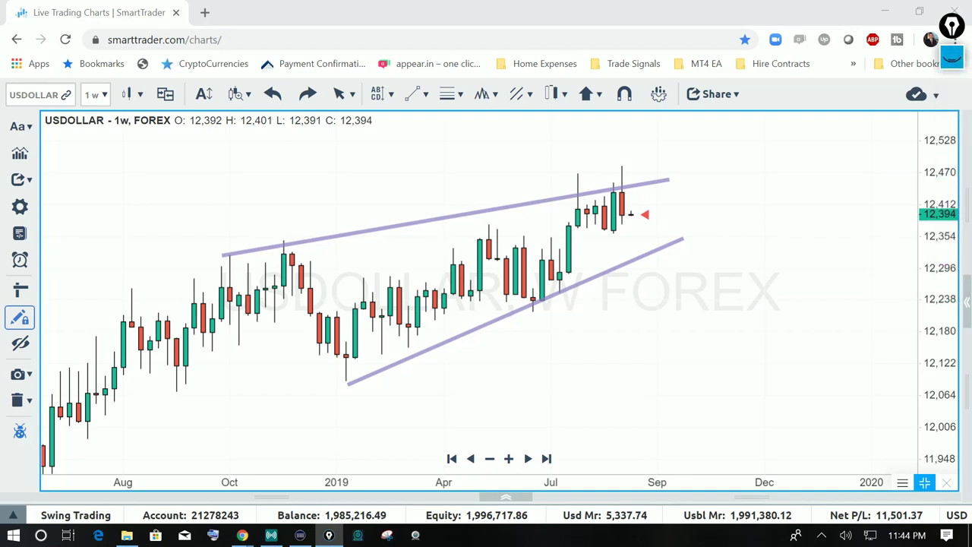
{"action": "left_click", "coordinate": [967, 302]}
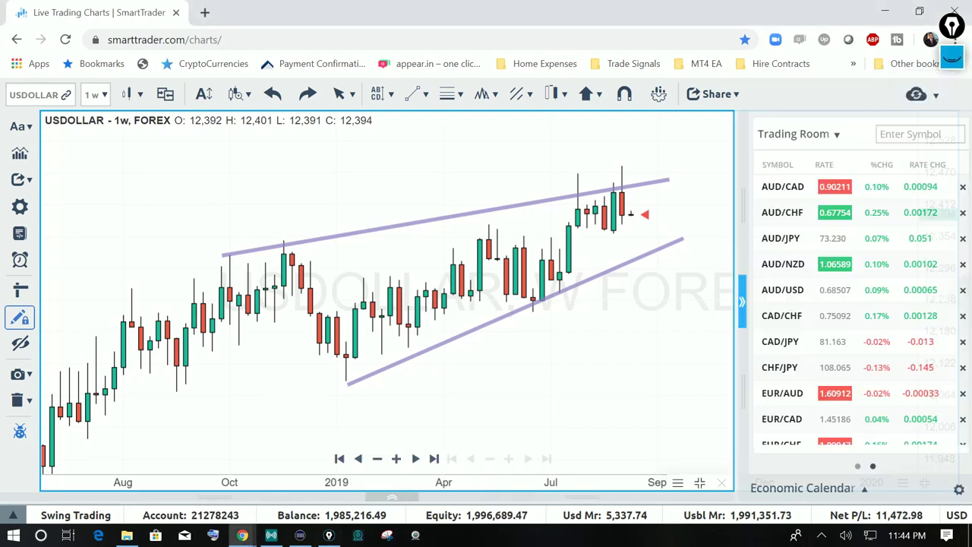
{"action": "left_click", "coordinate": [783, 187]}
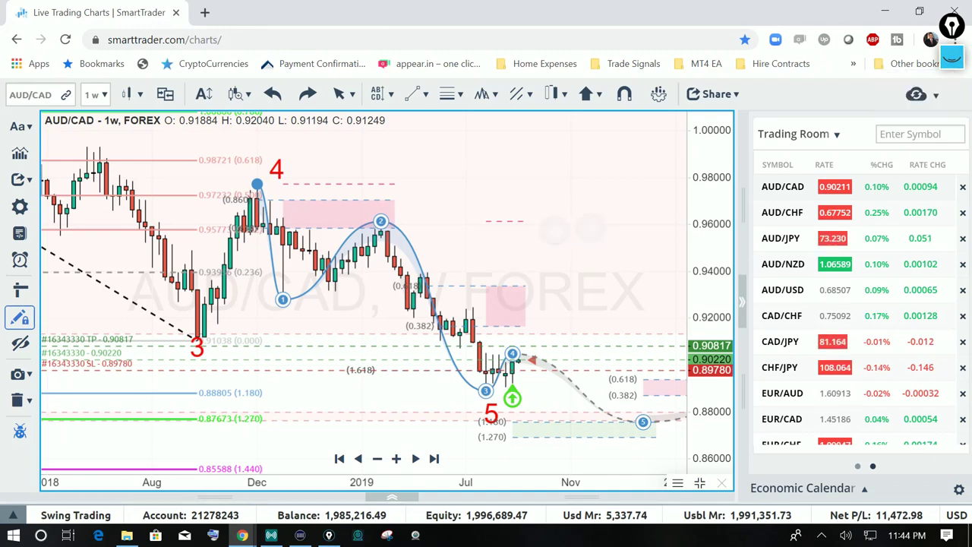
- Turn off open orders, pending orders and buy/sell arrow markers in the AUD/CAD chart's trading settings and save
{"action": "right_click", "coordinate": [556, 231]}
{"action": "left_click", "coordinate": [610, 361]}
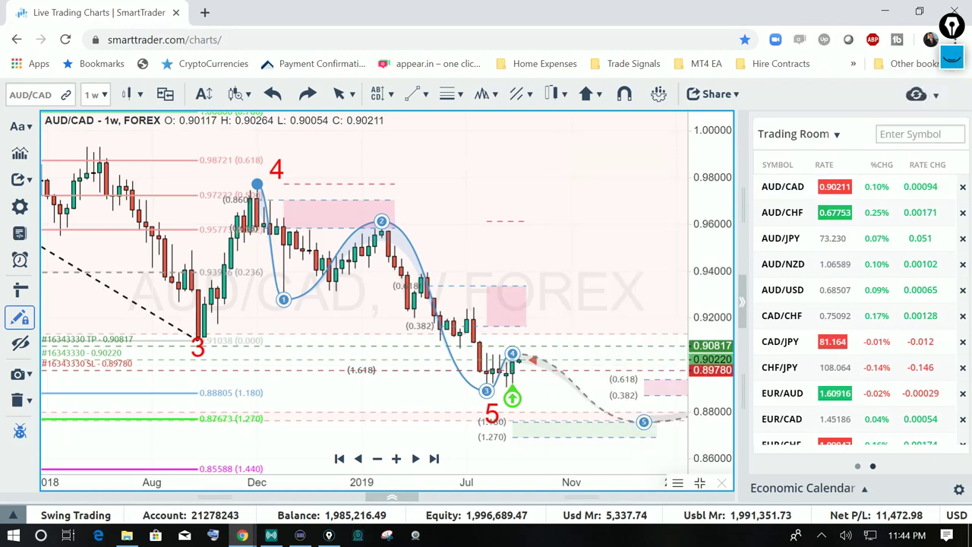
{"action": "left_click", "coordinate": [370, 189]}
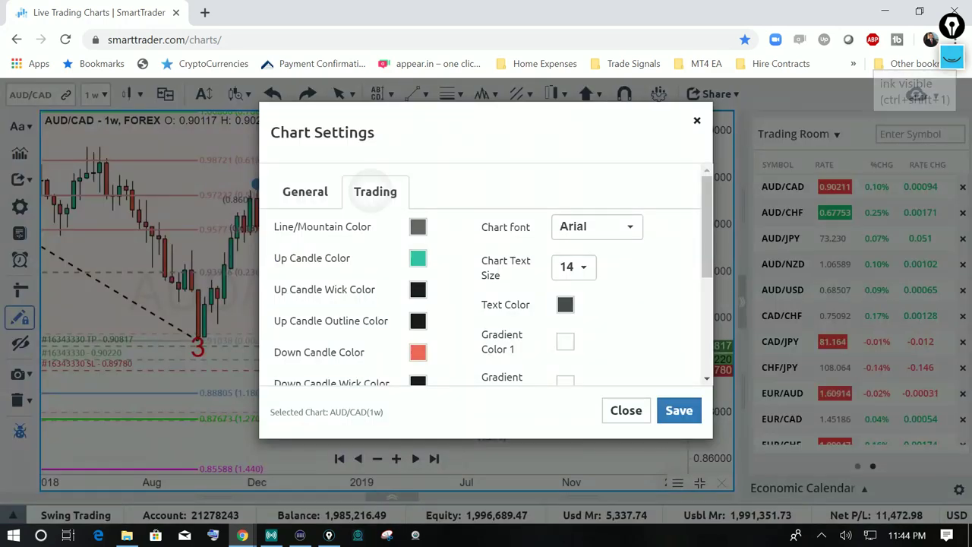
{"action": "left_click", "coordinate": [435, 326]}
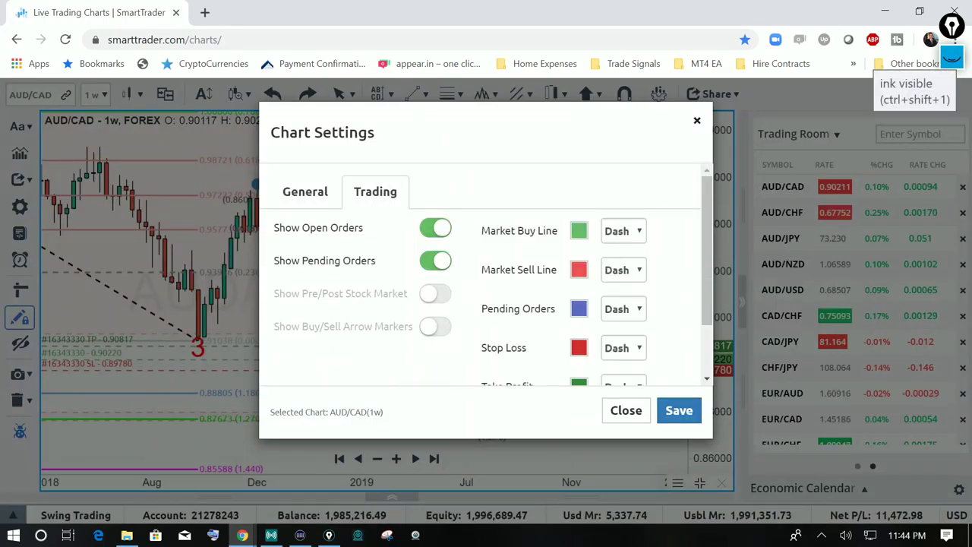
{"action": "left_click", "coordinate": [436, 261]}
{"action": "left_click", "coordinate": [435, 228]}
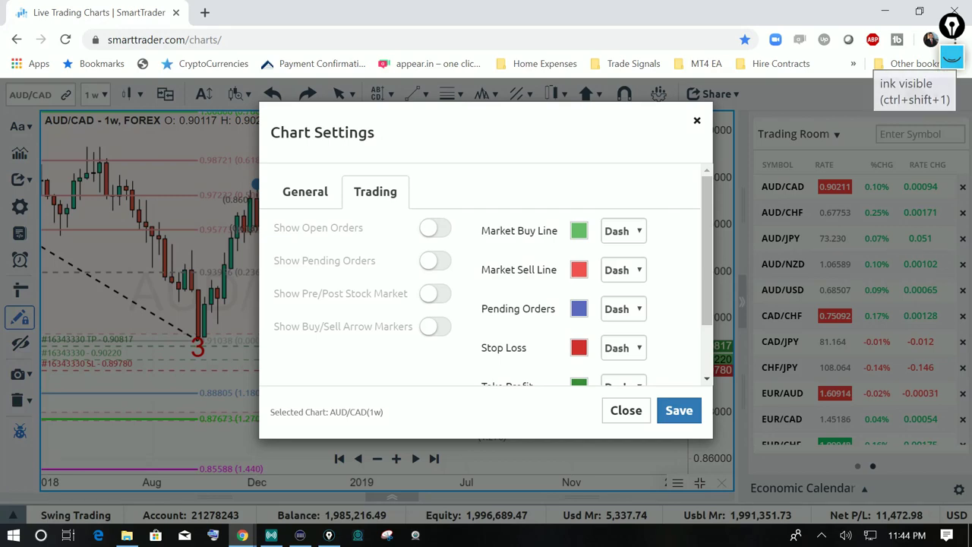
{"action": "left_click", "coordinate": [679, 411]}
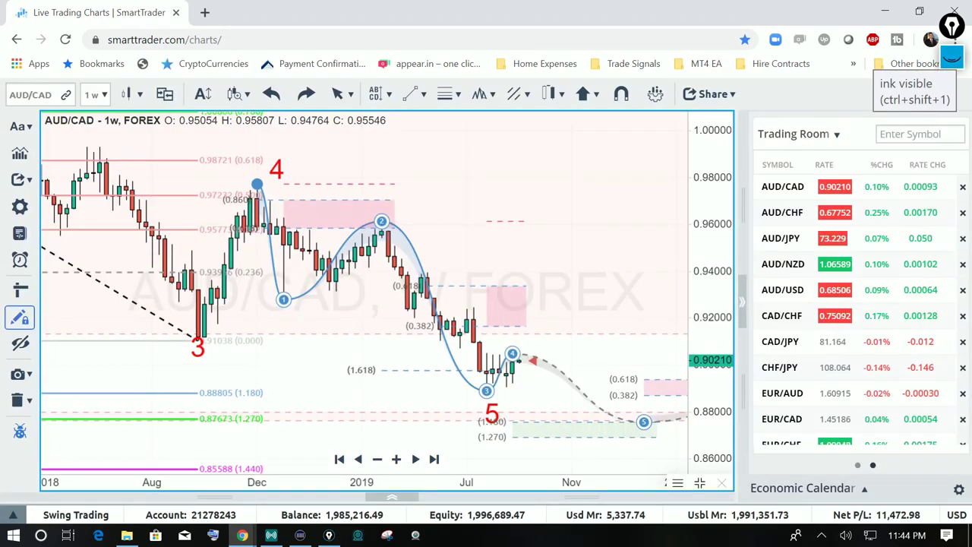
- Move the wave 4 point of the AUD/CAD wave drawing up to the 0.618 level of its pink retracement zone
{"action": "scroll", "coordinate": [300, 251], "scroll_direction": "down", "scroll_amount": 5}
{"action": "left_click", "coordinate": [300, 251]}
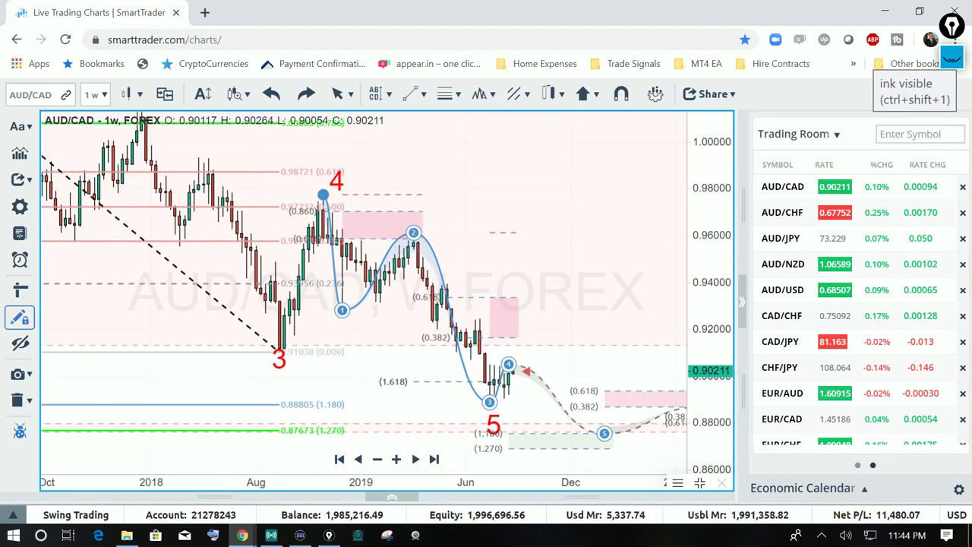
{"action": "left_click_drag", "start_coordinate": [509, 364], "coordinate": [538, 299]}
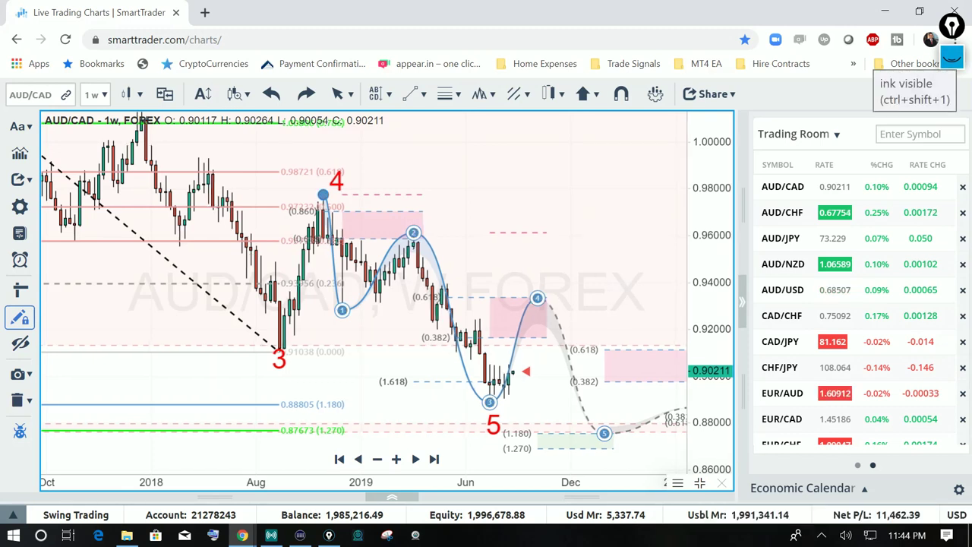
- Draw a pink ink line from the wave 1 low across to wave 4, with a downward arrow just beyond wave 4
{"action": "left_click", "coordinate": [952, 57]}
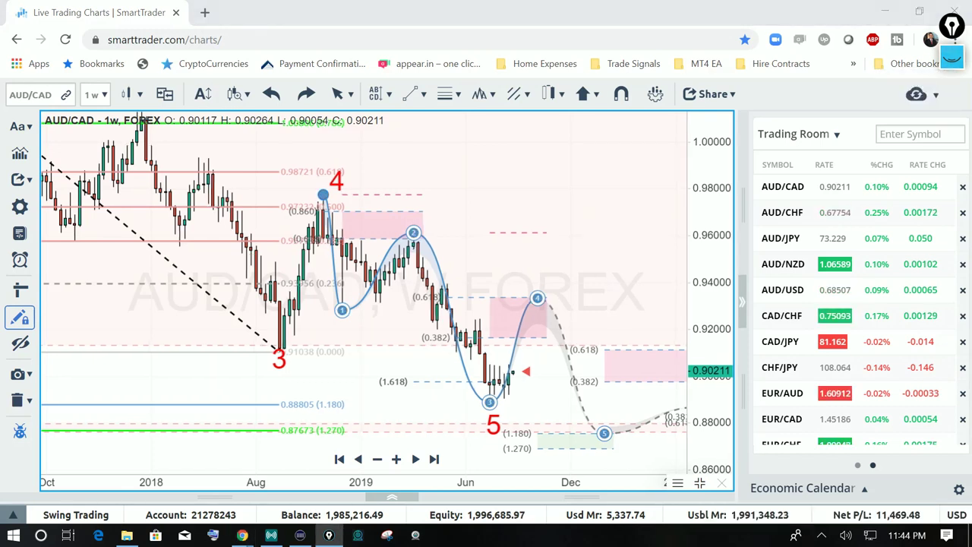
{"action": "left_click", "coordinate": [952, 103]}
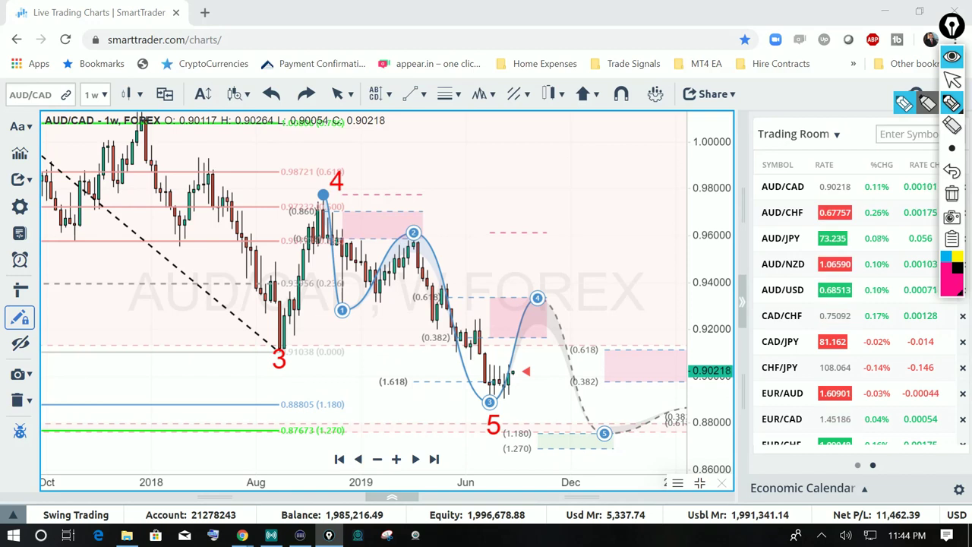
{"action": "mouse_move", "coordinate": [327, 307]}
{"action": "left_mouse_down"}
{"action": "mouse_move", "coordinate": [444, 310]}
{"action": "mouse_move", "coordinate": [553, 296]}
{"action": "left_mouse_up"}
{"action": "mouse_move", "coordinate": [568, 255]}
{"action": "left_mouse_down"}
{"action": "mouse_move", "coordinate": [568, 293]}
{"action": "mouse_move", "coordinate": [580, 278]}
{"action": "left_mouse_up"}
- Add an ink arrow rising toward wave 4, a short zigzag beside the latest candles, and a horizontal line at the wave 3 low
{"action": "mouse_move", "coordinate": [524, 392]}
{"action": "left_mouse_down"}
{"action": "mouse_move", "coordinate": [539, 340]}
{"action": "mouse_move", "coordinate": [545, 351]}
{"action": "left_mouse_up"}
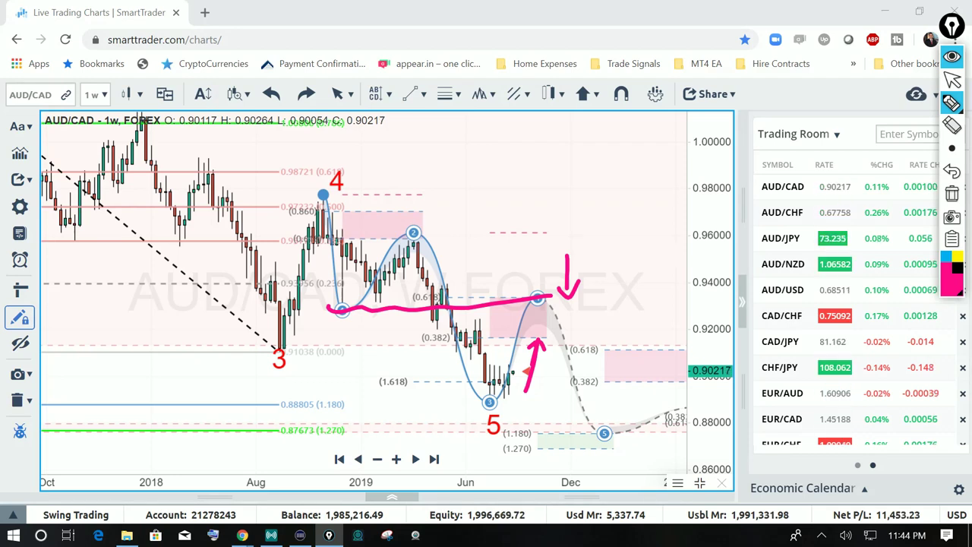
{"action": "mouse_move", "coordinate": [519, 384]}
{"action": "left_mouse_down"}
{"action": "mouse_move", "coordinate": [523, 391]}
{"action": "mouse_move", "coordinate": [530, 364]}
{"action": "mouse_move", "coordinate": [524, 371]}
{"action": "left_mouse_up"}
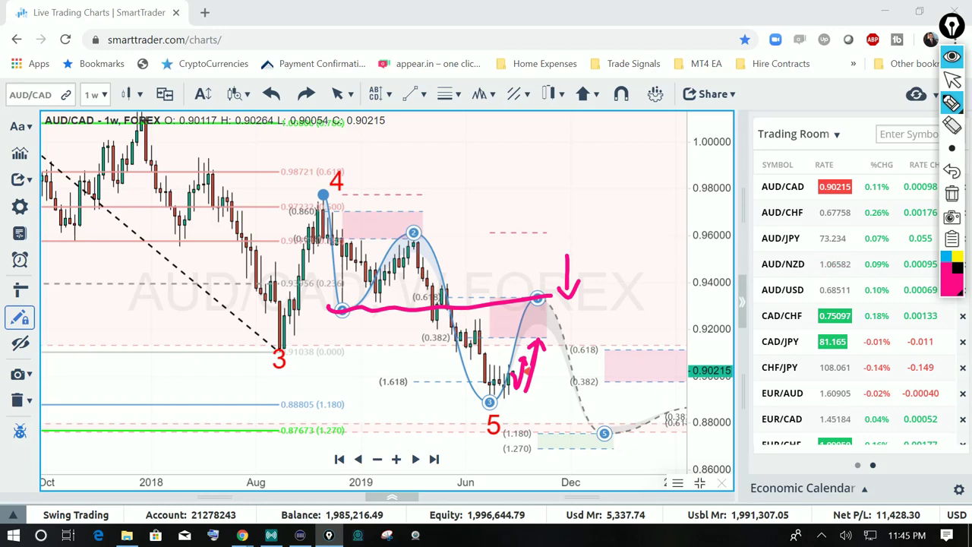
{"action": "left_click_drag", "start_coordinate": [413, 397], "coordinate": [523, 396]}
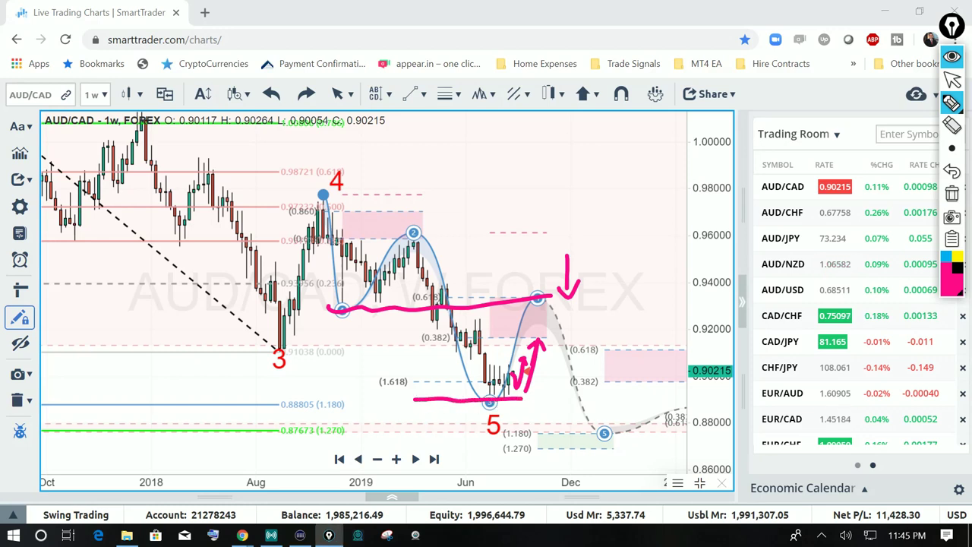
- Draw an ink line along the 0.87673 level, circle the projected wave 5 point, and clear all ink from the AUD/CAD chart
{"action": "mouse_move", "coordinate": [331, 434]}
{"action": "left_mouse_down"}
{"action": "mouse_move", "coordinate": [585, 436]}
{"action": "mouse_move", "coordinate": [629, 424]}
{"action": "mouse_move", "coordinate": [564, 434]}
{"action": "mouse_move", "coordinate": [638, 424]}
{"action": "left_mouse_up"}
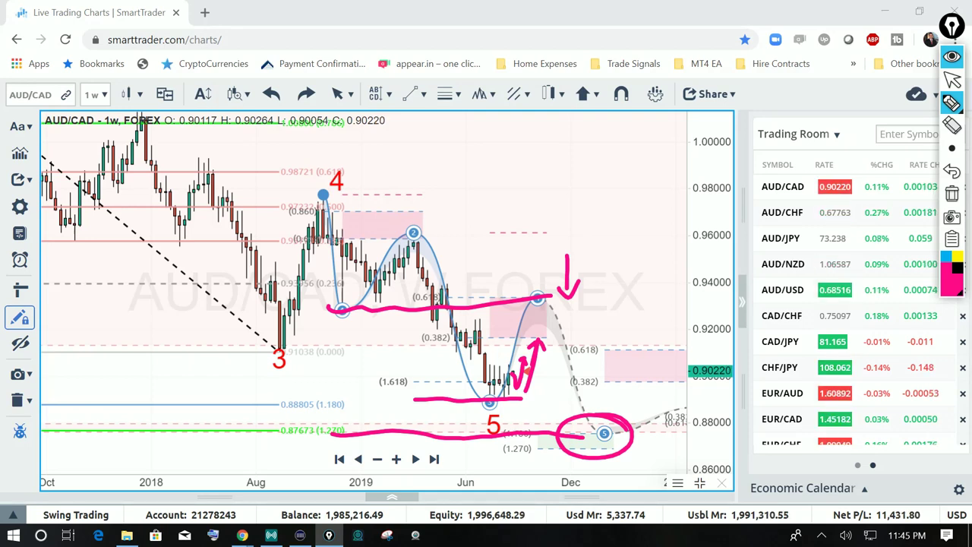
{"action": "left_click", "coordinate": [953, 194]}
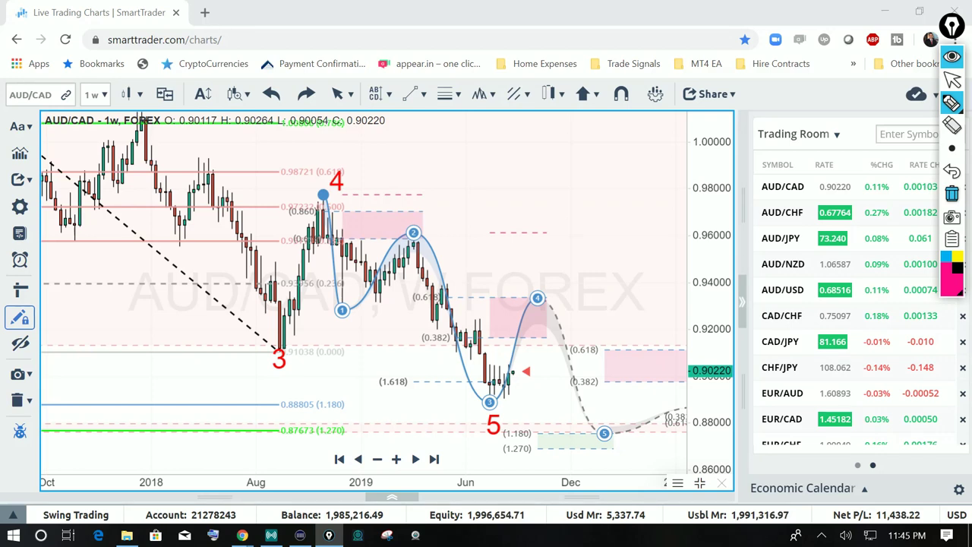
{"action": "left_click", "coordinate": [953, 79]}
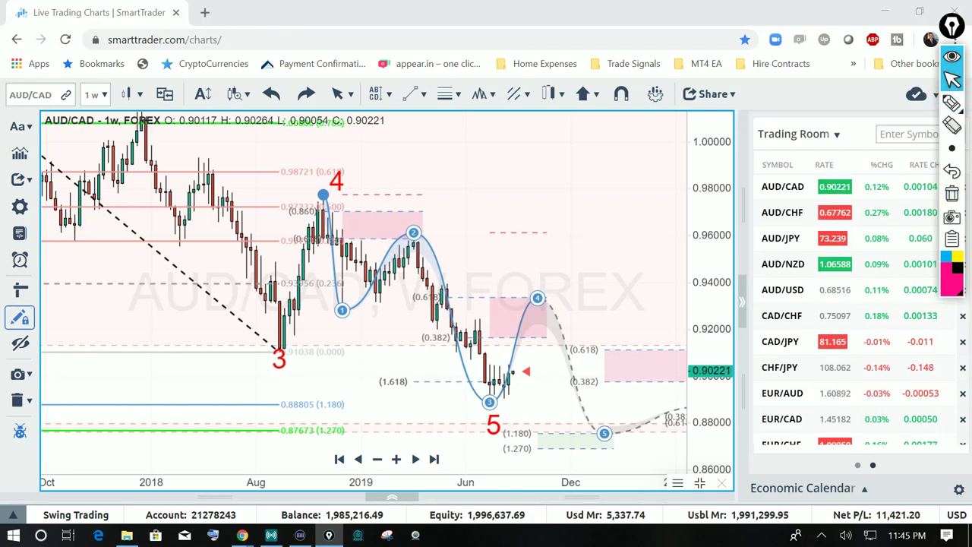
- Open the Forex Factory economic calendar in a new browser tab
{"action": "key", "text": "ctrl+t"}
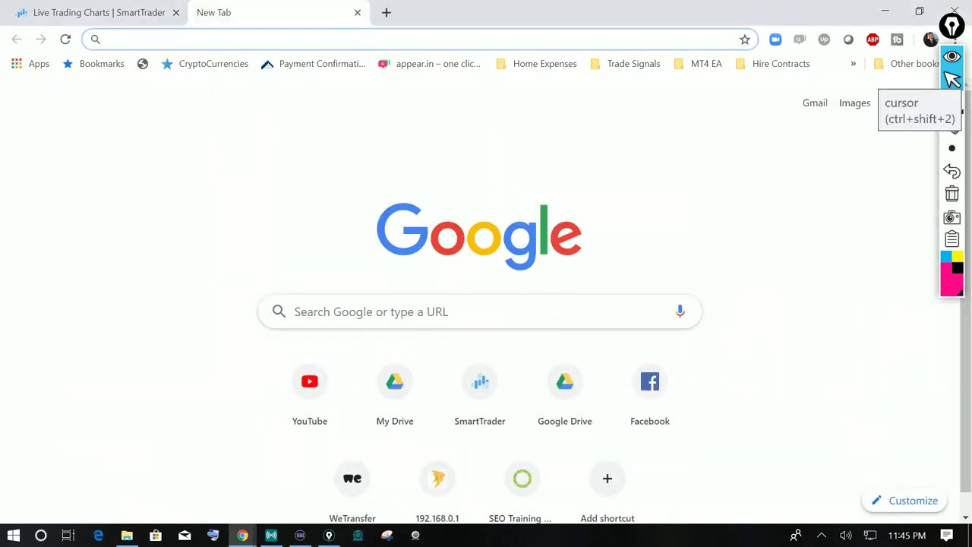
{"action": "type", "text": "C:\\Users\\Owner\\Documents\\Ultimate Charting"}
{"action": "key", "text": "Return"}
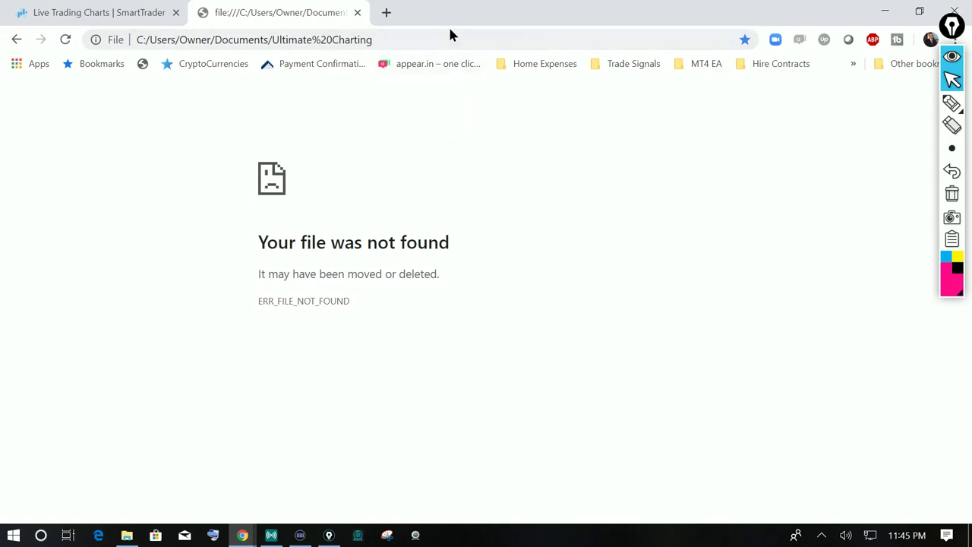
{"action": "left_click", "coordinate": [465, 40]}
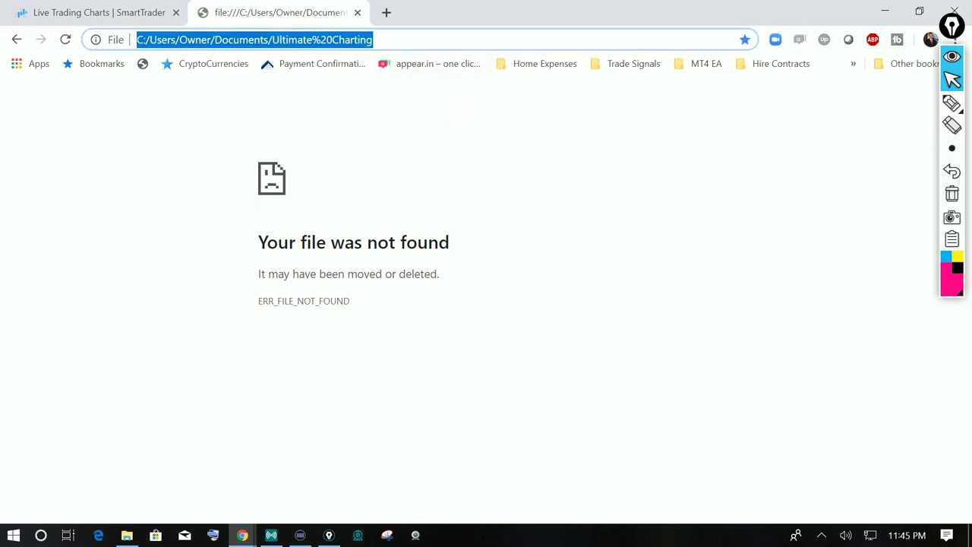
{"action": "type", "text": "forex"}
{"action": "key", "text": "Return"}
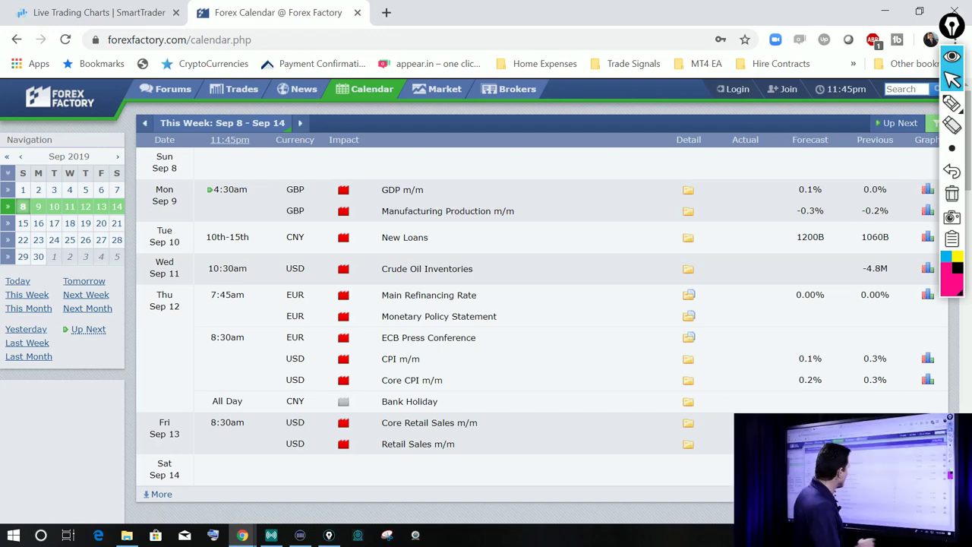
- Circle Thursday's 7:45am EUR entry in ink, underline ECB Press Conference with an arrow, and point an arrow at Main Refinancing Rate
{"action": "scroll", "coordinate": [487, 296], "scroll_direction": "down", "scroll_amount": 1}
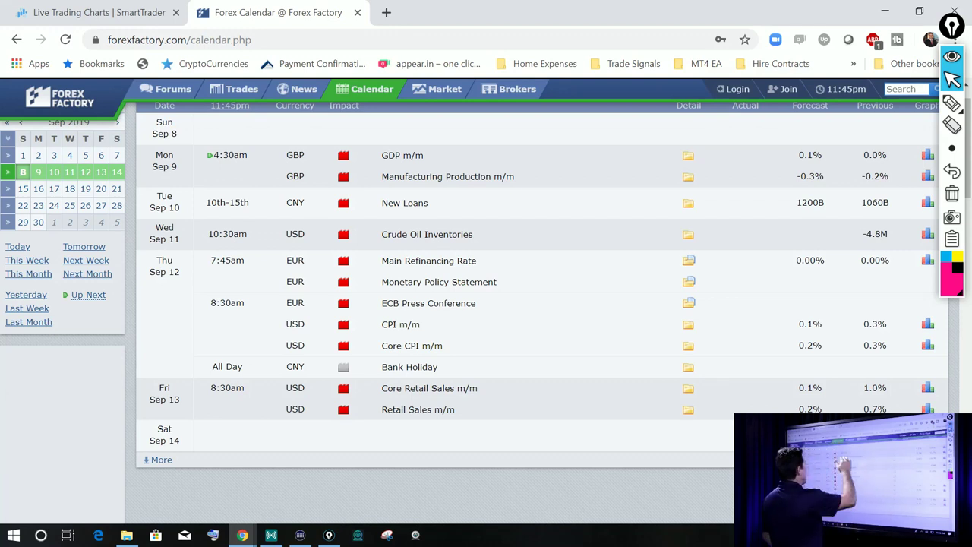
{"action": "left_click", "coordinate": [952, 103]}
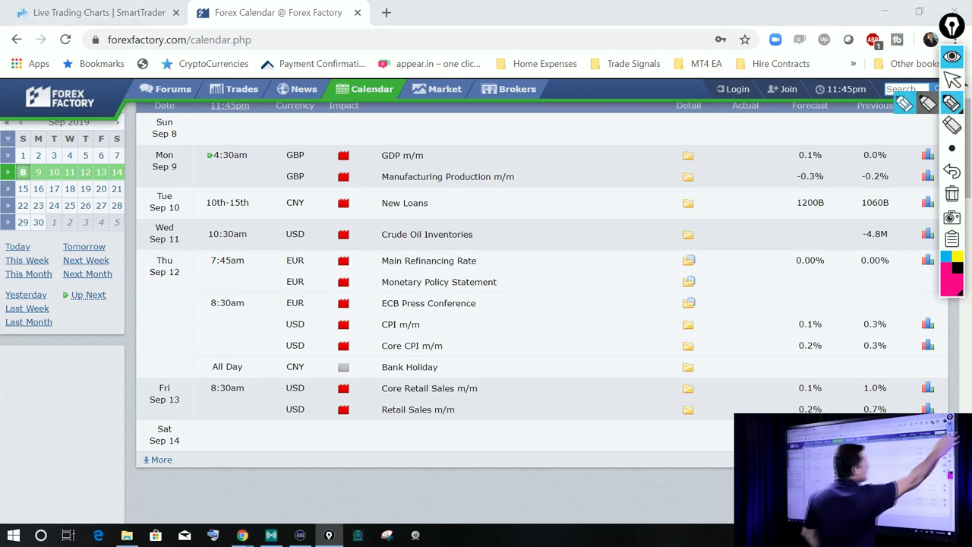
{"action": "mouse_move", "coordinate": [320, 255]}
{"action": "left_mouse_down"}
{"action": "mouse_move", "coordinate": [279, 247]}
{"action": "mouse_move", "coordinate": [217, 279]}
{"action": "mouse_move", "coordinate": [278, 254]}
{"action": "left_mouse_up"}
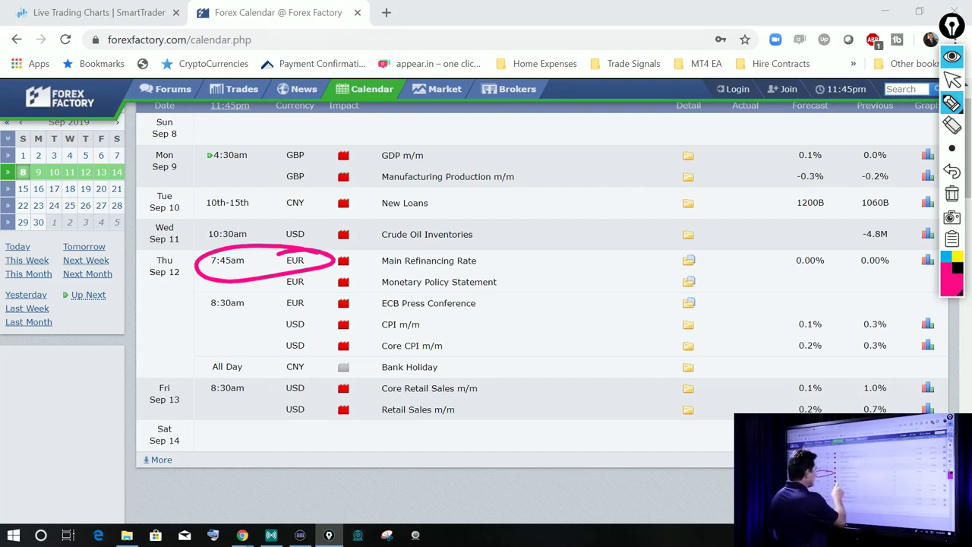
{"action": "mouse_move", "coordinate": [376, 320]}
{"action": "left_mouse_down"}
{"action": "mouse_move", "coordinate": [508, 320]}
{"action": "mouse_move", "coordinate": [494, 325]}
{"action": "left_mouse_up"}
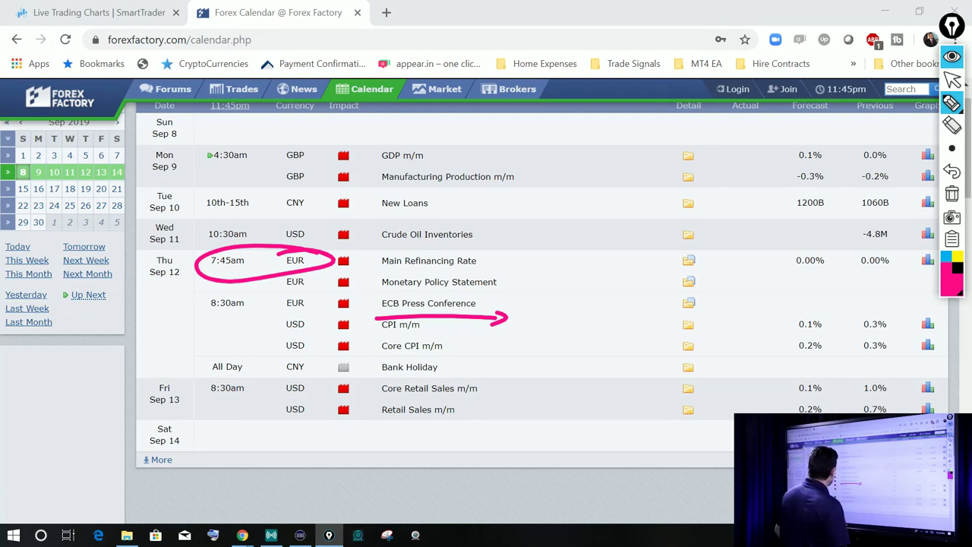
{"action": "mouse_move", "coordinate": [526, 234]}
{"action": "left_mouse_down"}
{"action": "mouse_move", "coordinate": [529, 249]}
{"action": "mouse_move", "coordinate": [494, 261]}
{"action": "left_mouse_up"}
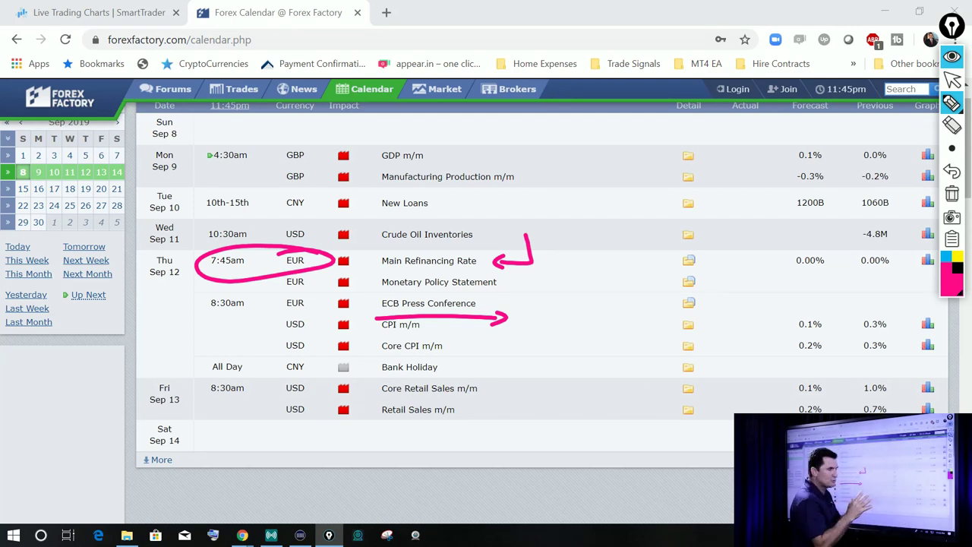
{"action": "left_click", "coordinate": [550, 261]}
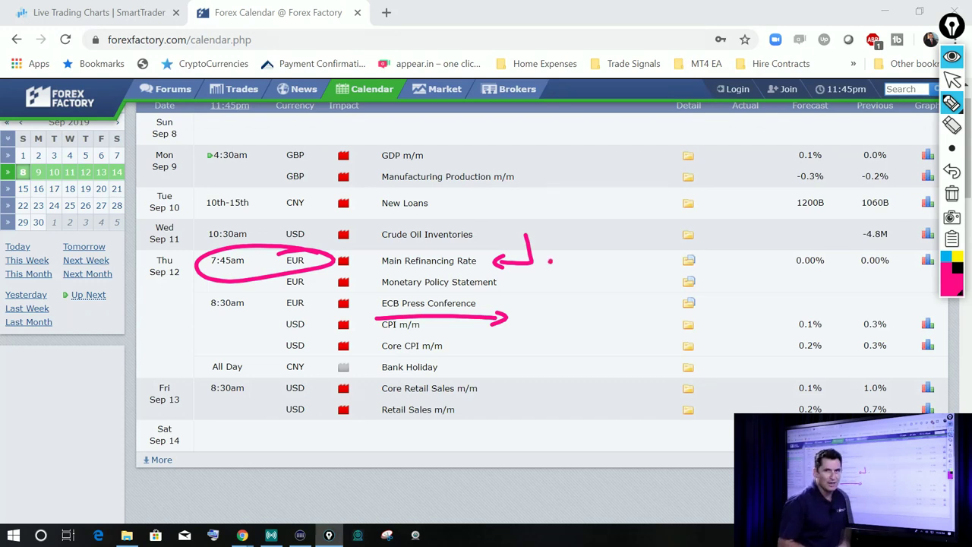
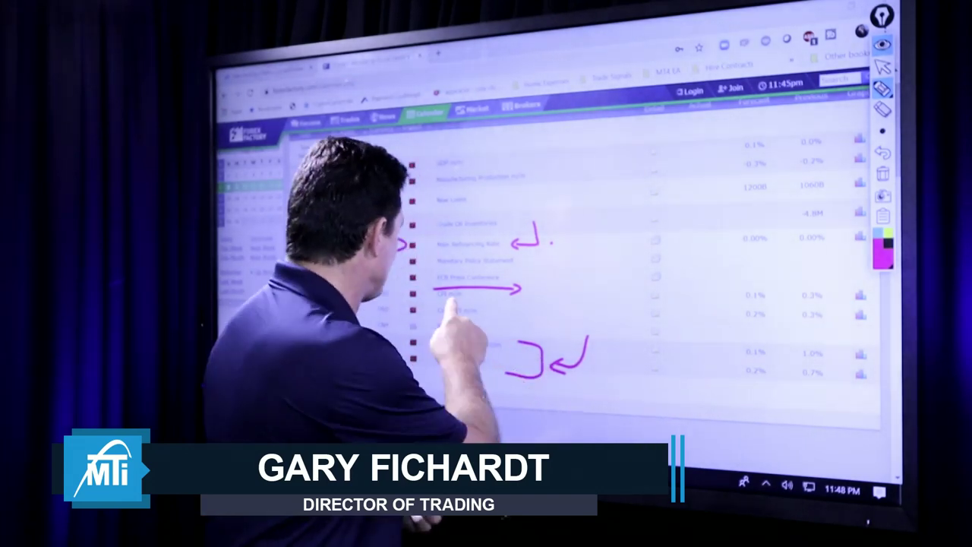
- Circle Thursday's group of EUR and USD entries in ink, and clear and hide the calendar annotations
{"action": "mouse_move", "coordinate": [409, 231]}
{"action": "left_mouse_down"}
{"action": "mouse_move", "coordinate": [405, 305]}
{"action": "mouse_move", "coordinate": [393, 229]}
{"action": "left_mouse_up"}
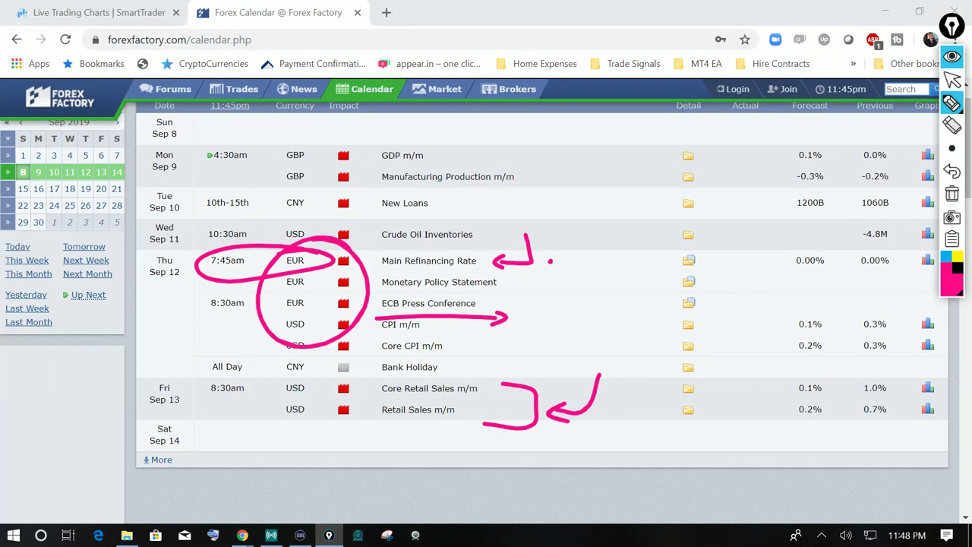
{"action": "left_click", "coordinate": [952, 194]}
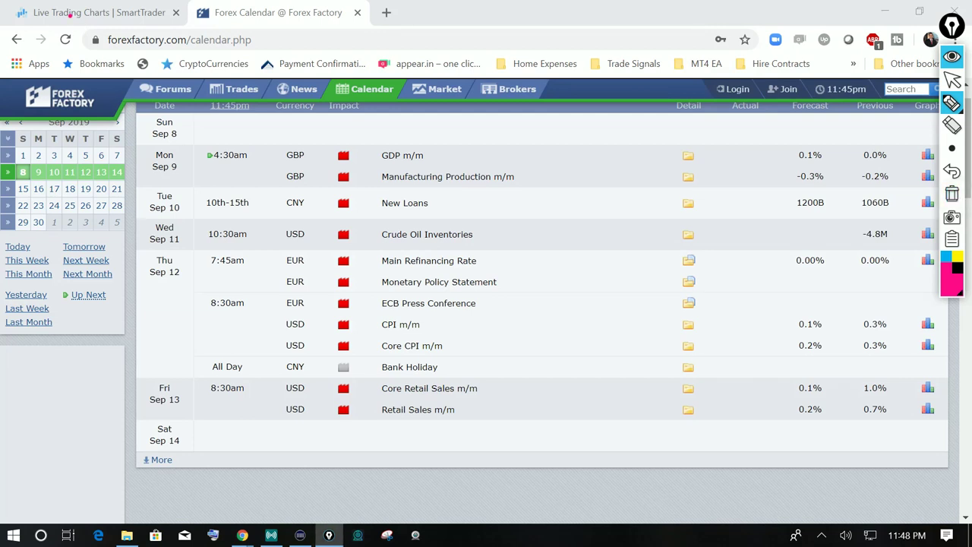
{"action": "left_click", "coordinate": [953, 57]}
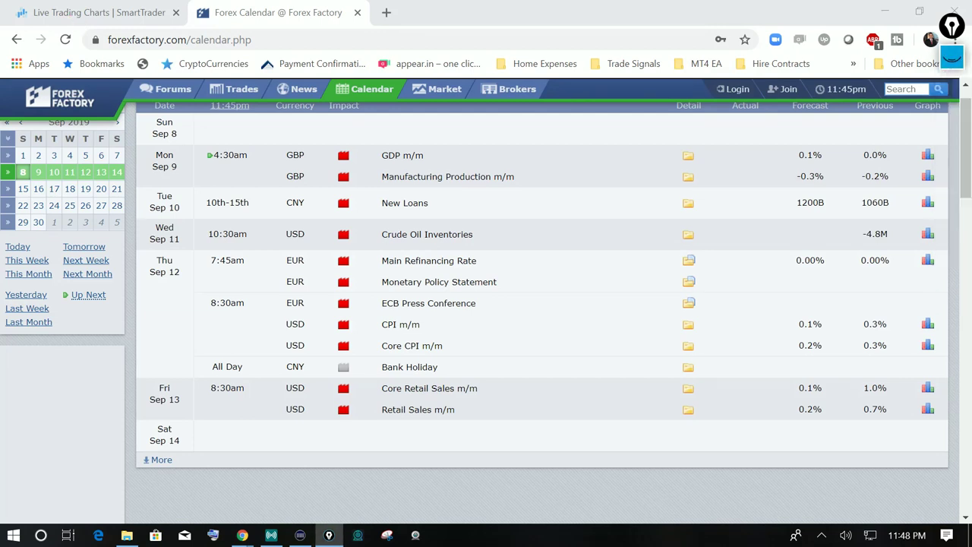
- Return to the Live Trading Charts tab, clear the remaining ink and restore the normal cursor
{"action": "left_click", "coordinate": [98, 12]}
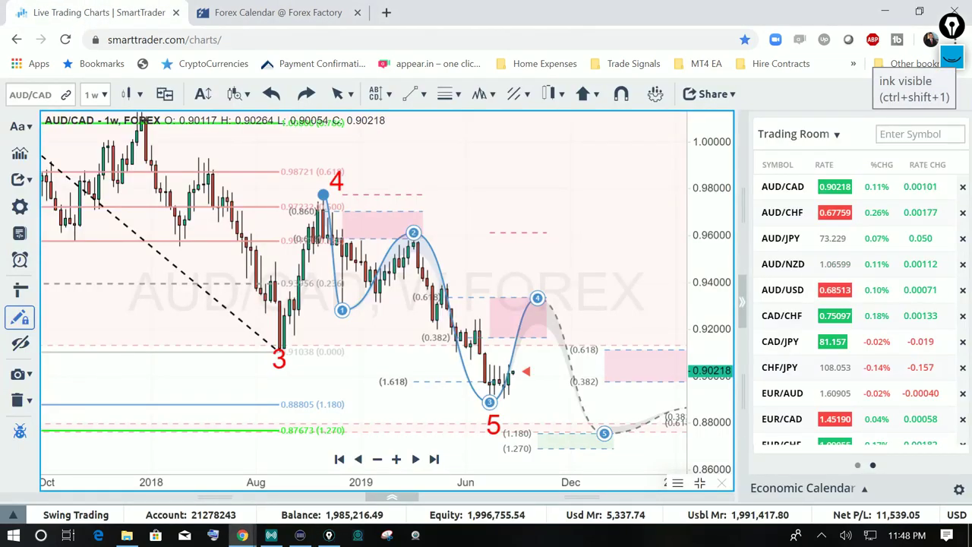
{"action": "left_click", "coordinate": [953, 57]}
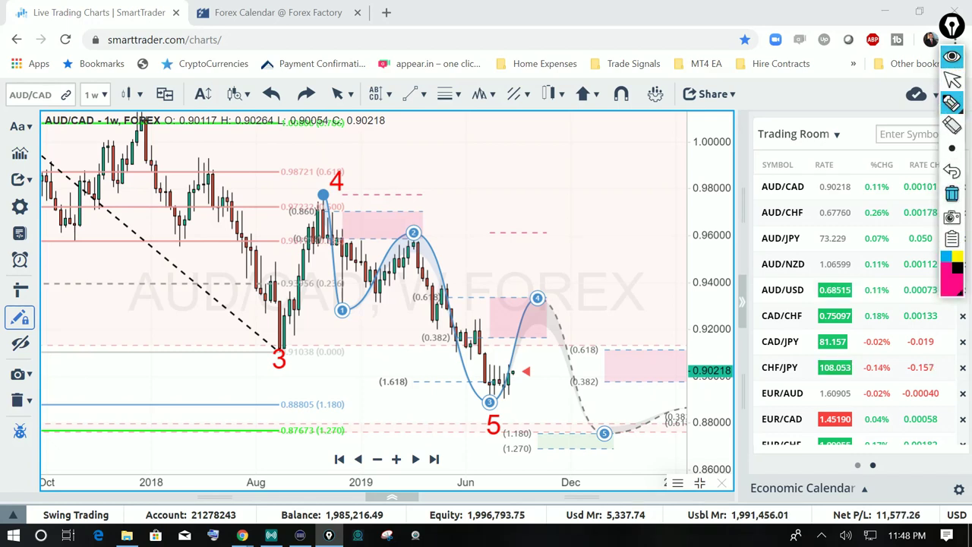
{"action": "left_click", "coordinate": [953, 194]}
{"action": "left_click", "coordinate": [953, 80]}
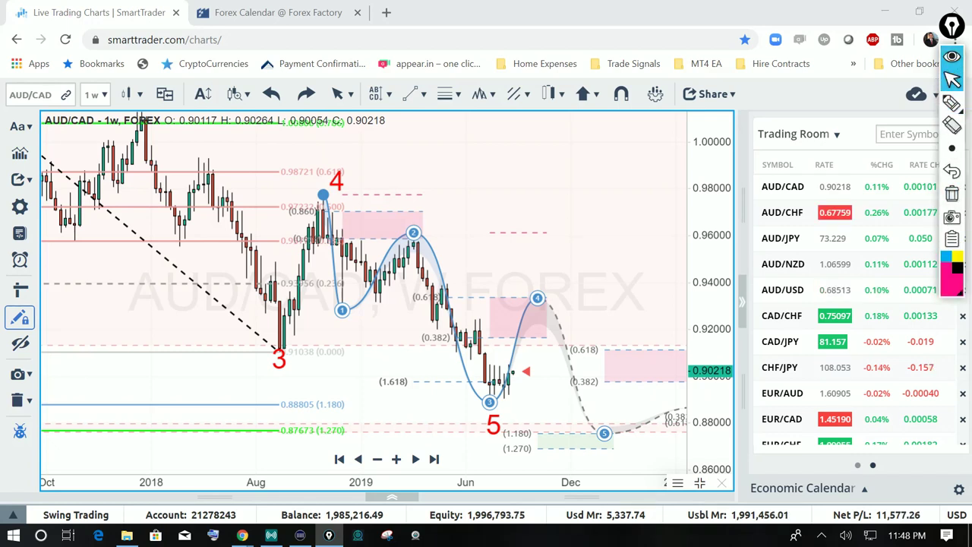
- Load the AUD/CHF weekly chart and zoom out until the 2015 low is in view
{"action": "left_click", "coordinate": [783, 213]}
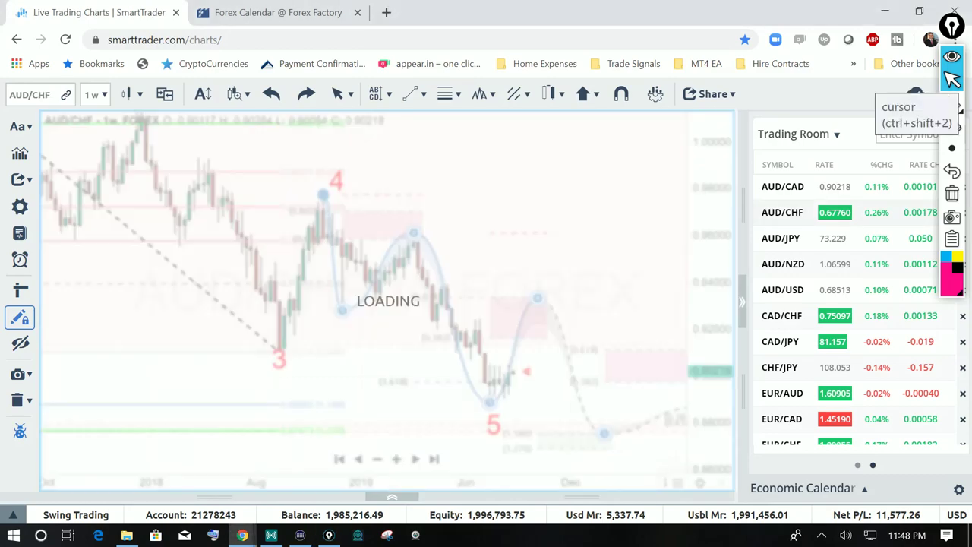
{"action": "left_click_drag", "start_coordinate": [563, 258], "coordinate": [456, 255]}
{"action": "scroll", "coordinate": [458, 257], "scroll_direction": "down", "scroll_amount": 6}
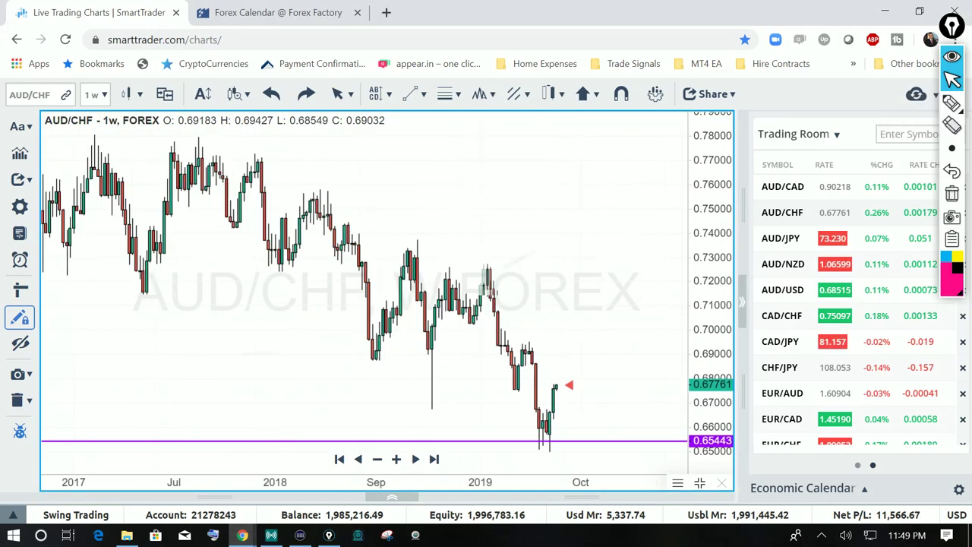
{"action": "key", "text": "Down"}
{"action": "key", "text": "Down"}
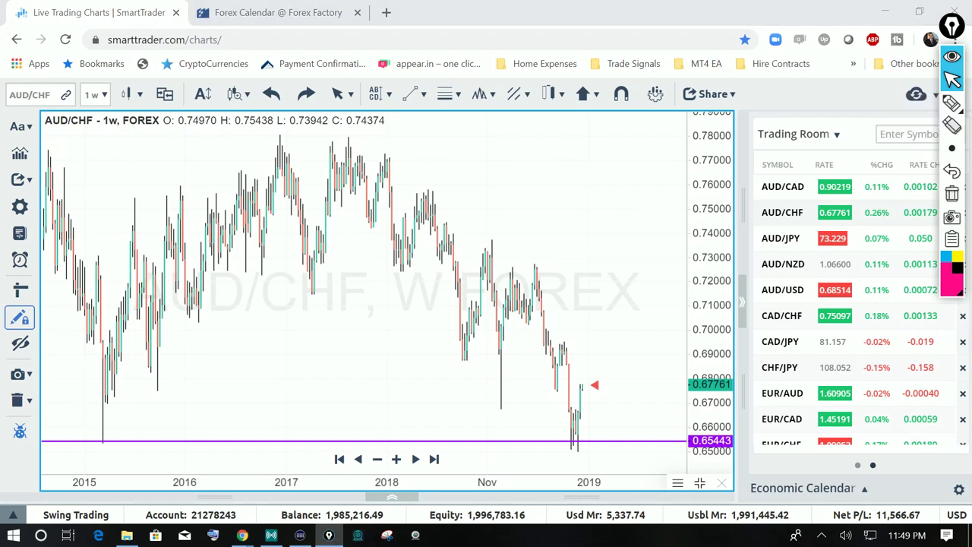
- Point ink arrows at the 2015 low and the latest low on the 0.65443 line, and circle the 2015 drop and rebound
{"action": "left_click", "coordinate": [952, 103]}
{"action": "left_click_drag", "start_coordinate": [571, 484], "coordinate": [568, 465]}
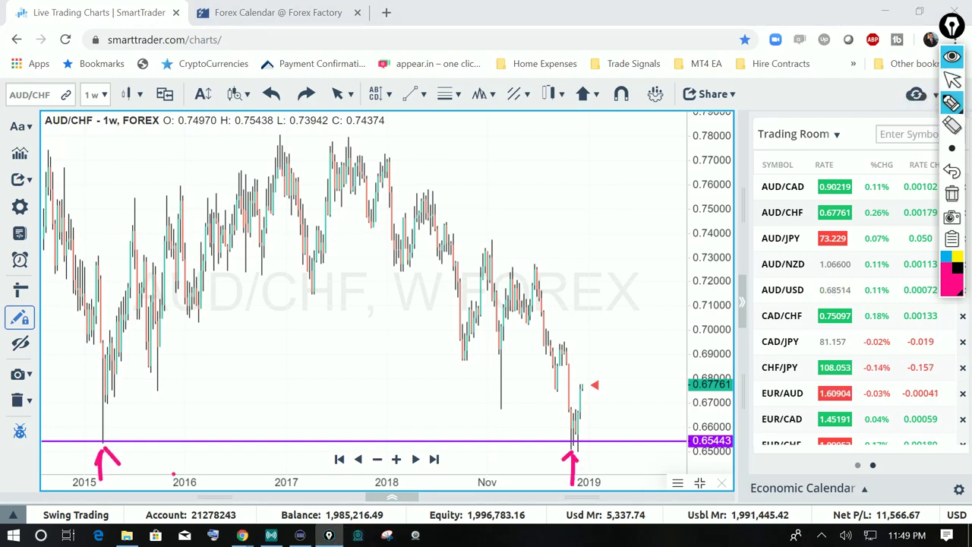
{"action": "mouse_move", "coordinate": [119, 278]}
{"action": "left_mouse_down"}
{"action": "mouse_move", "coordinate": [112, 452]}
{"action": "mouse_move", "coordinate": [112, 283]}
{"action": "left_mouse_up"}
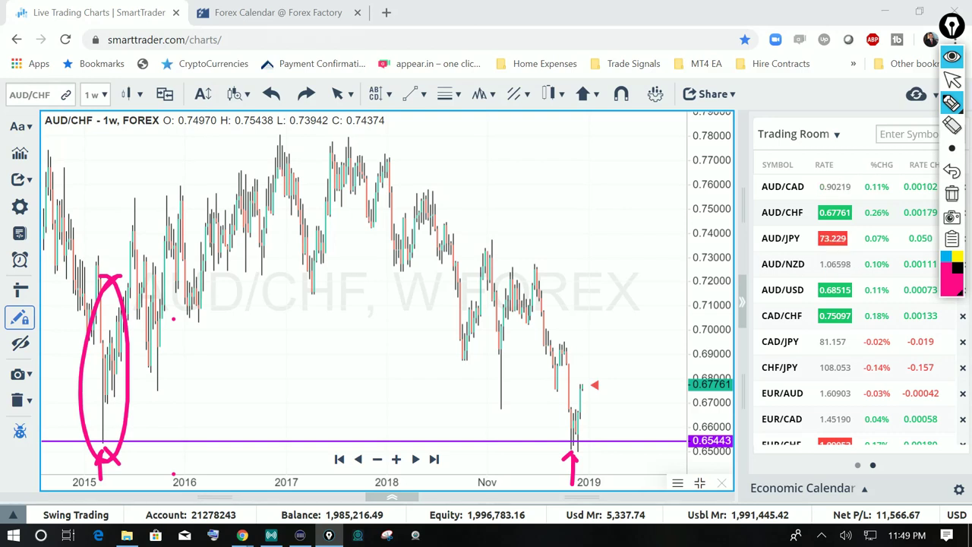
{"action": "left_click_drag", "start_coordinate": [651, 392], "coordinate": [602, 417]}
{"action": "mouse_move", "coordinate": [585, 367]}
{"action": "left_mouse_down"}
{"action": "mouse_move", "coordinate": [608, 461]}
{"action": "mouse_move", "coordinate": [568, 368]}
{"action": "left_mouse_up"}
- Clear the ink from the AUD/CHF chart and zoom back in on the price action from 2017 onward
{"action": "left_click", "coordinate": [952, 193]}
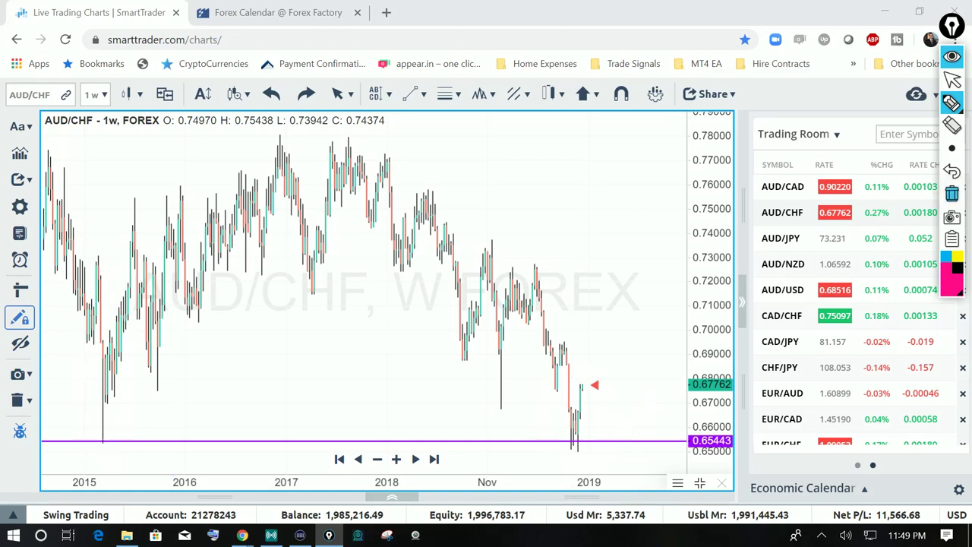
{"action": "left_click", "coordinate": [953, 80]}
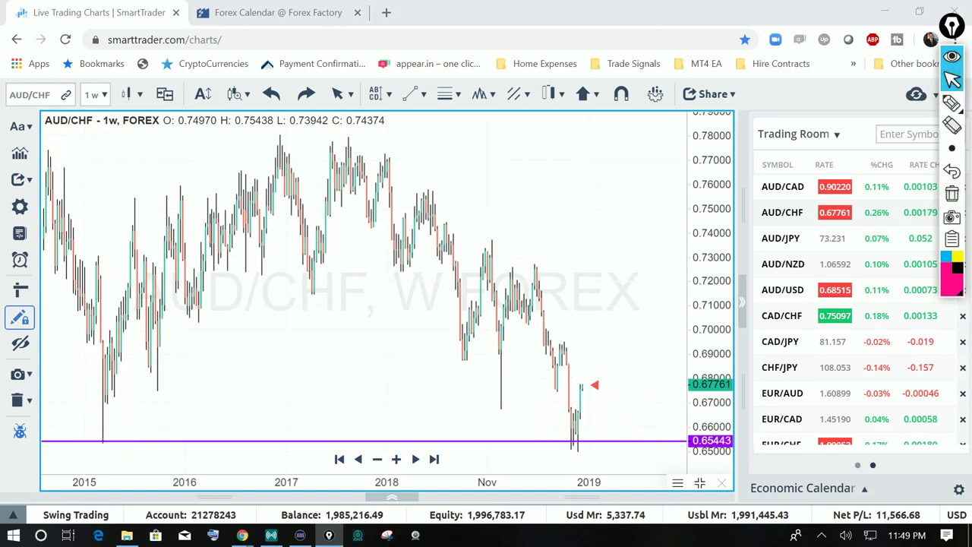
{"action": "left_click", "coordinate": [335, 304]}
{"action": "scroll", "coordinate": [334, 304], "scroll_direction": "up", "scroll_amount": 3}
{"action": "left_click_drag", "start_coordinate": [352, 304], "coordinate": [316, 298]}
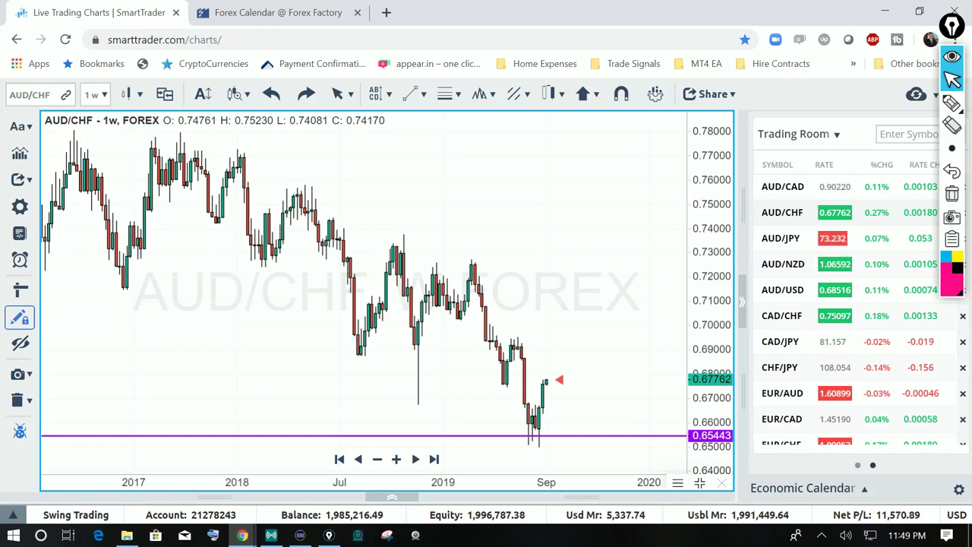
- Draw a rising wave path in ink from the latest AUD/CHF low with arrows under its two pullbacks, and clear the ink
{"action": "left_click", "coordinate": [953, 103]}
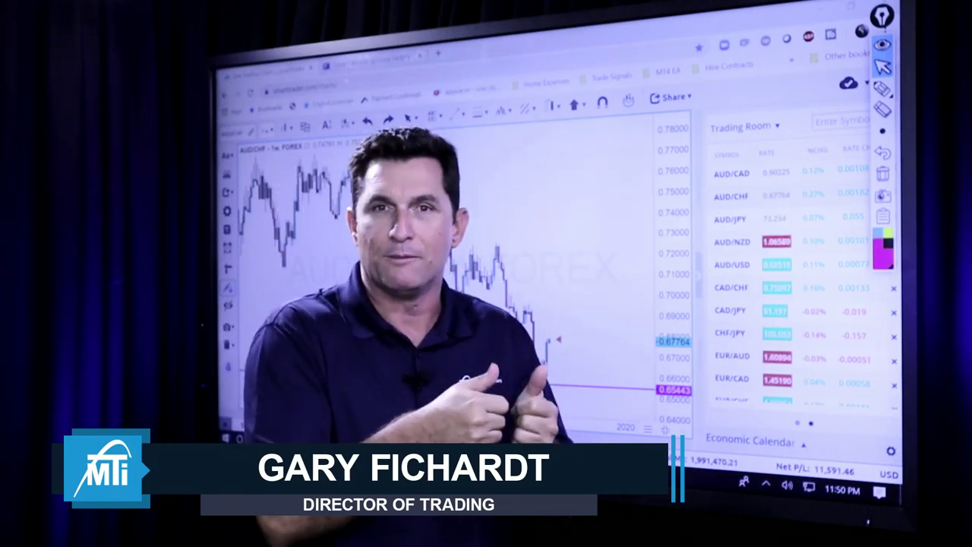
{"action": "left_click", "coordinate": [882, 89]}
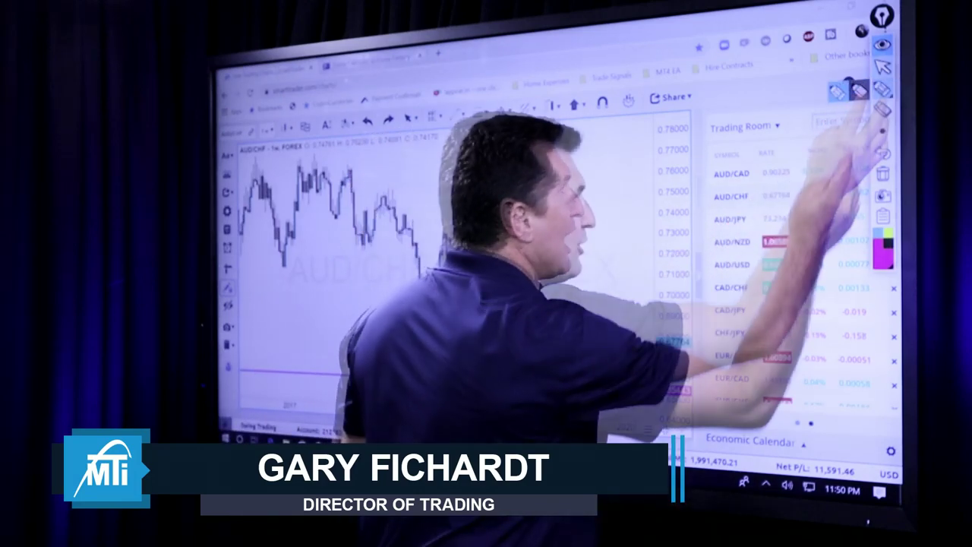
{"action": "mouse_move", "coordinate": [527, 376]}
{"action": "left_mouse_down"}
{"action": "mouse_move", "coordinate": [553, 313]}
{"action": "mouse_move", "coordinate": [566, 335]}
{"action": "mouse_move", "coordinate": [668, 159]}
{"action": "left_mouse_up"}
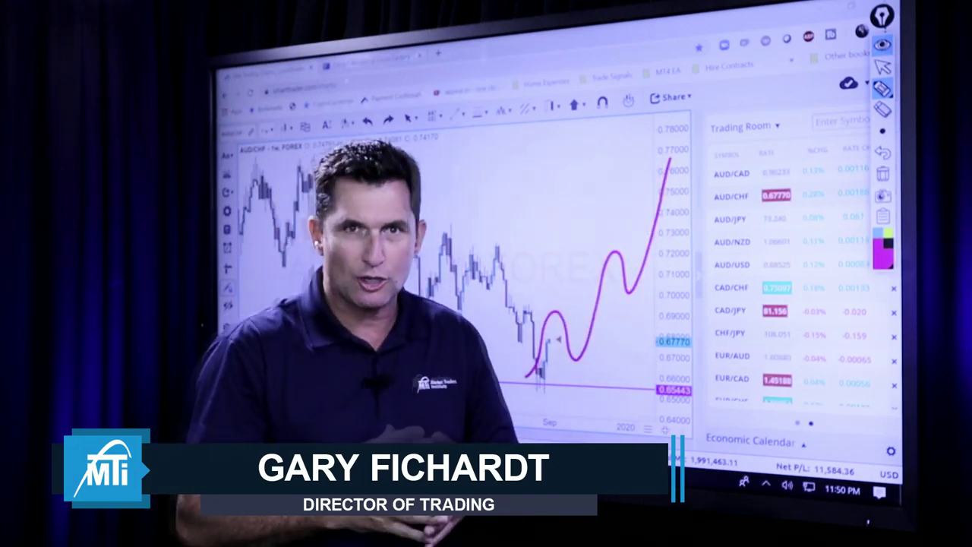
{"action": "left_click_drag", "start_coordinate": [574, 385], "coordinate": [581, 370]}
{"action": "left_click_drag", "start_coordinate": [624, 325], "coordinate": [628, 308]}
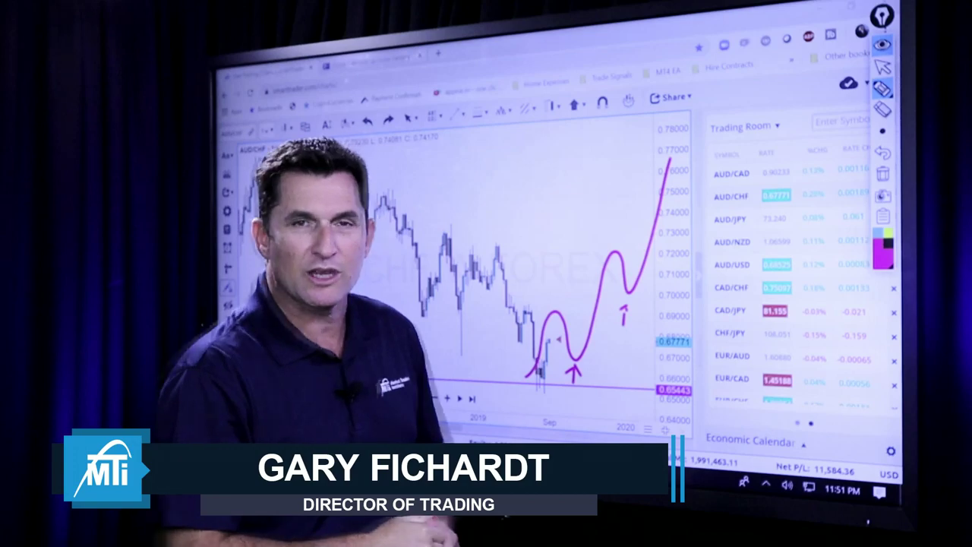
{"action": "left_click", "coordinate": [882, 174]}
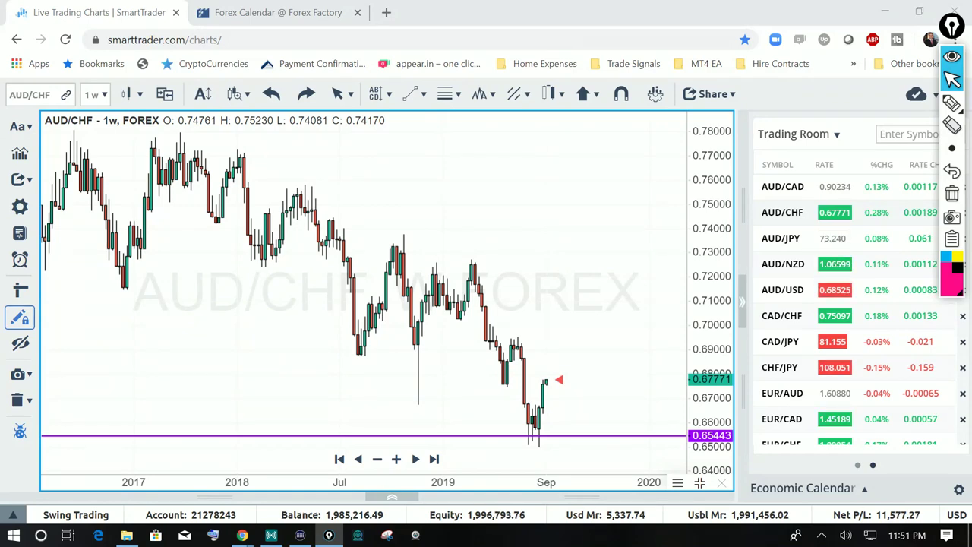
- Load the AUD/JPY weekly chart and show its latest candles with open space after them
{"action": "left_click", "coordinate": [784, 239]}
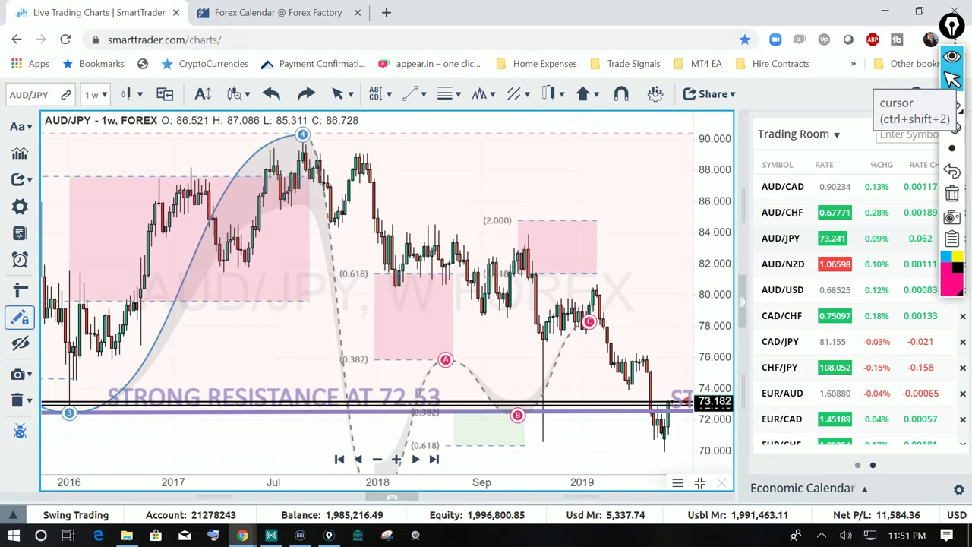
{"action": "left_click_drag", "start_coordinate": [430, 304], "coordinate": [352, 289]}
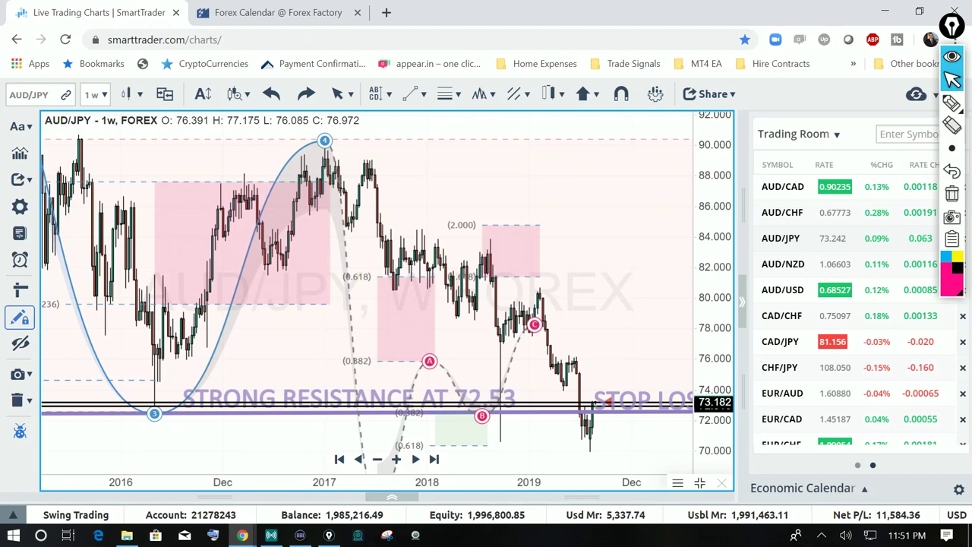
- Mark the latest AUD/JPY low near 70.000 with an upward ink arrow below it, and clear the ink
{"action": "left_click_drag", "start_coordinate": [646, 304], "coordinate": [607, 270]}
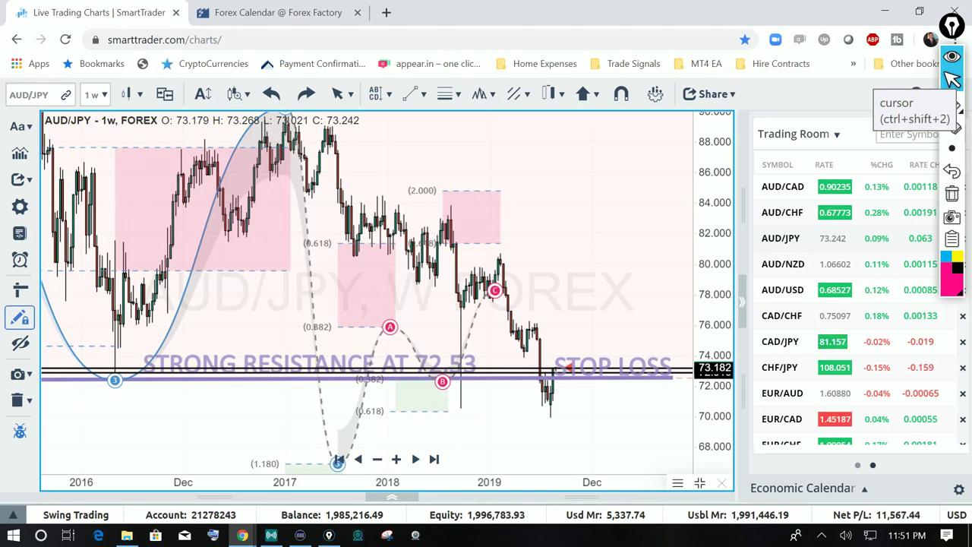
{"action": "left_click", "coordinate": [952, 104]}
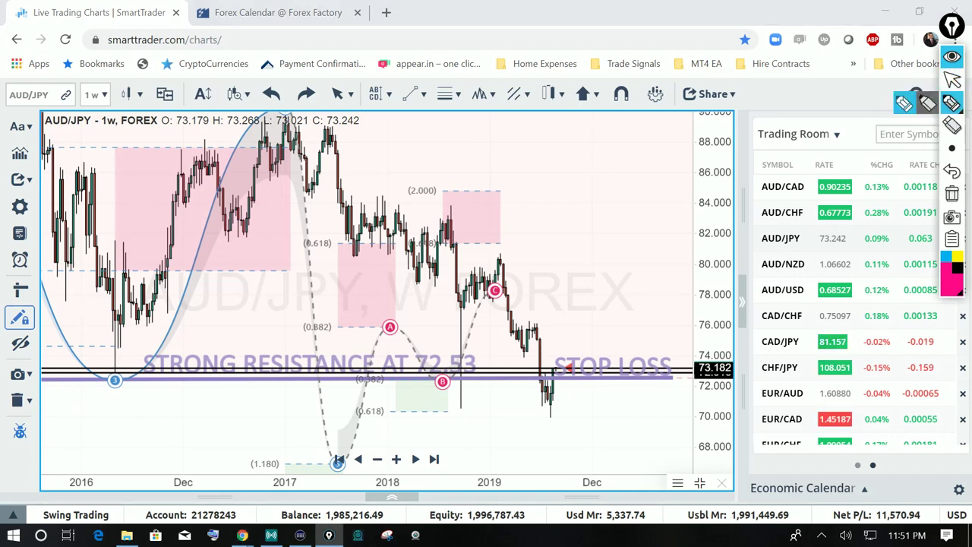
{"action": "left_click_drag", "start_coordinate": [563, 418], "coordinate": [563, 446]}
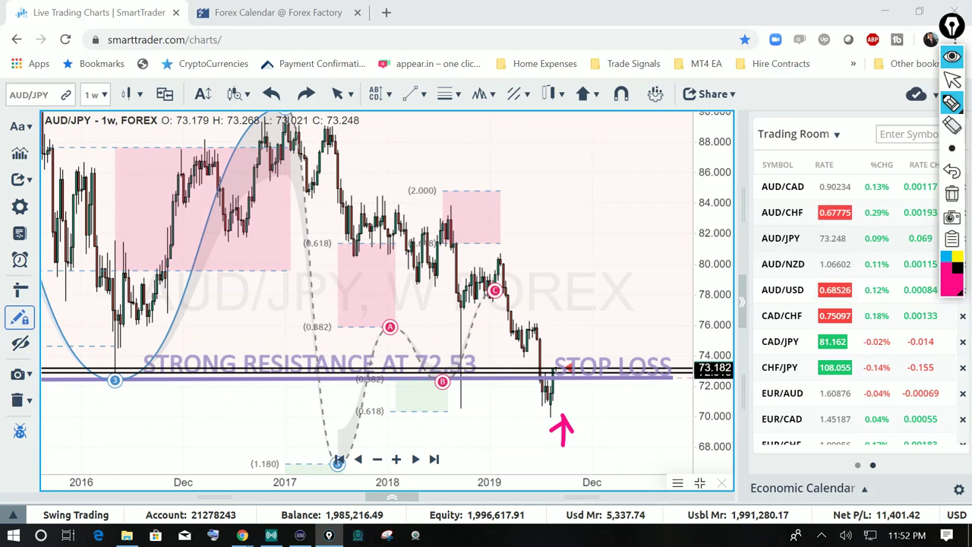
{"action": "left_click", "coordinate": [952, 80]}
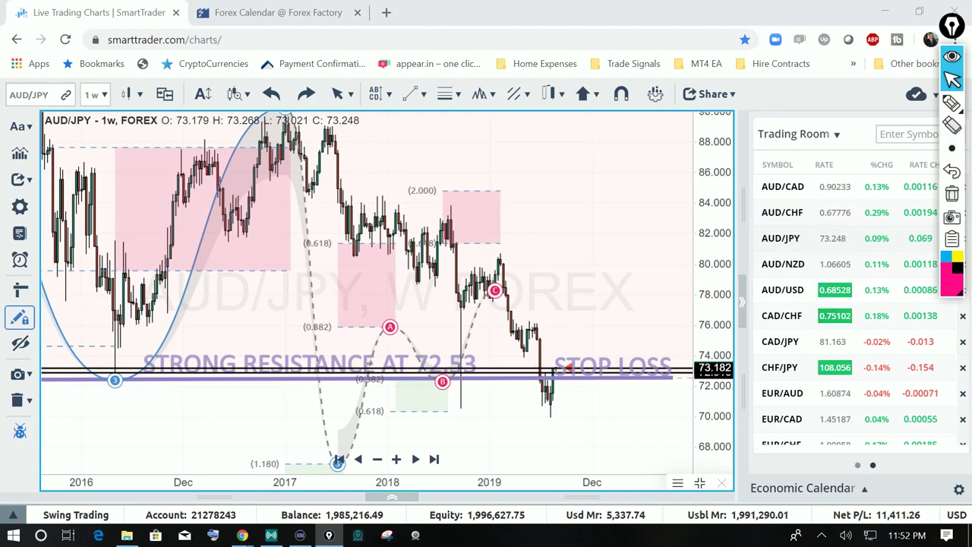
- Load the AUD/NZD weekly chart and draw ink arrows under its lows at the 1.02862 support line and one along it
{"action": "left_click", "coordinate": [783, 265]}
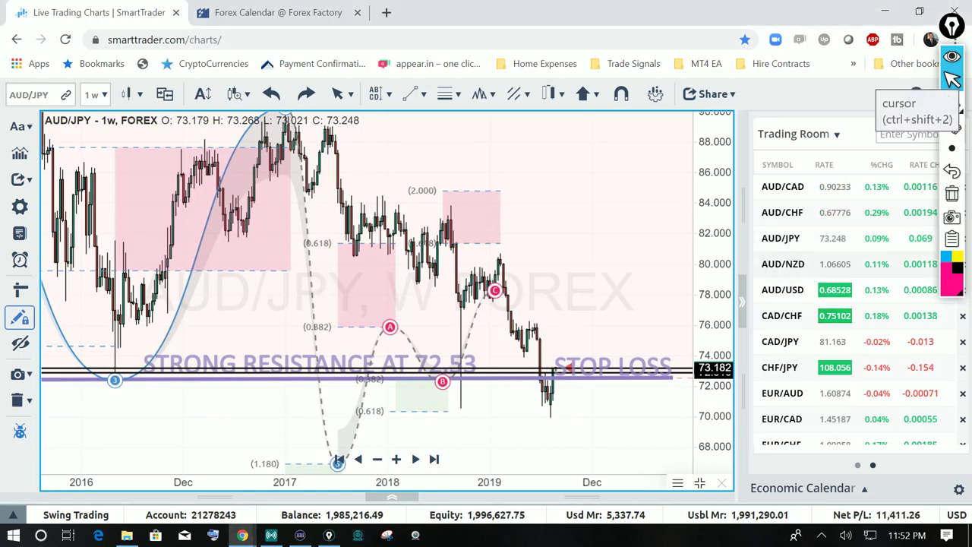
{"action": "left_click_drag", "start_coordinate": [472, 304], "coordinate": [416, 304]}
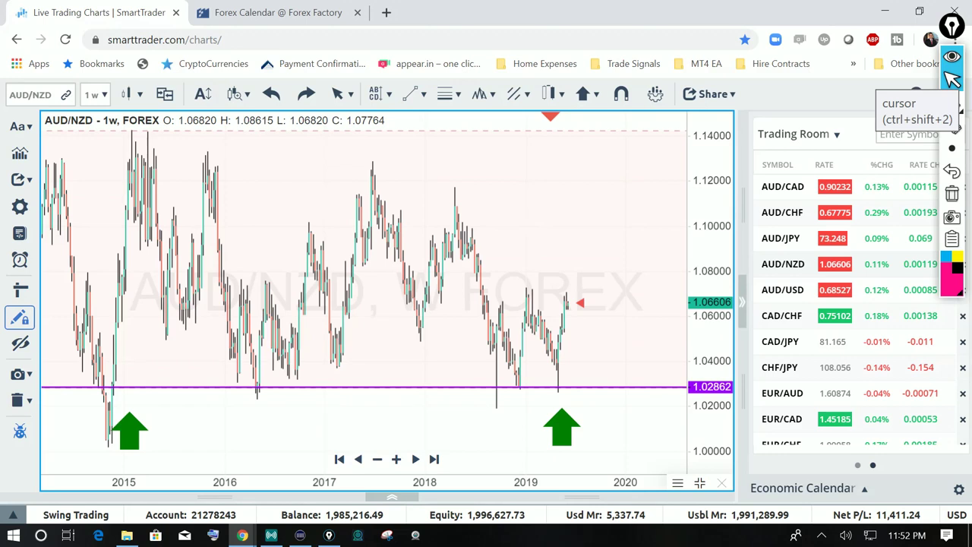
{"action": "left_click", "coordinate": [952, 104]}
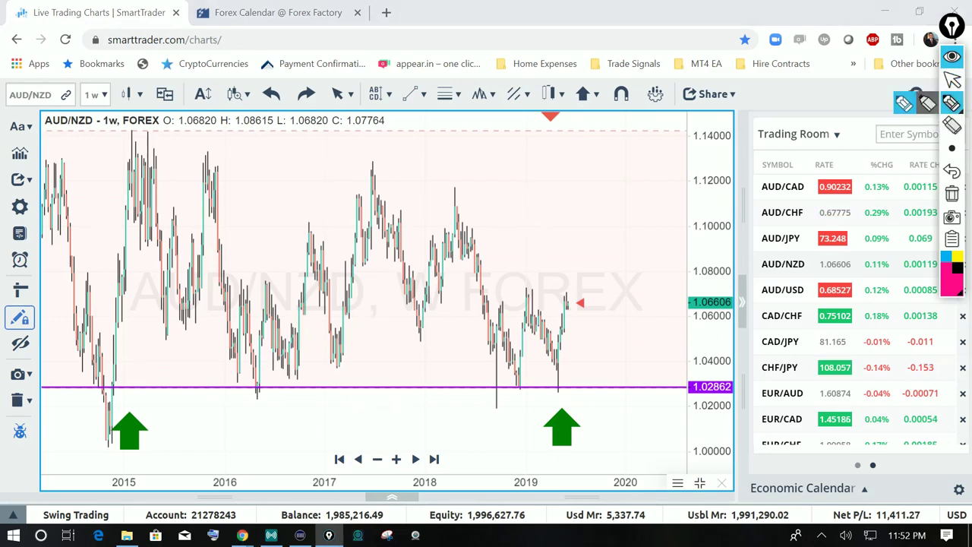
{"action": "left_click_drag", "start_coordinate": [152, 394], "coordinate": [149, 422]}
{"action": "mouse_move", "coordinate": [239, 396]}
{"action": "left_mouse_down"}
{"action": "mouse_move", "coordinate": [242, 427]}
{"action": "mouse_move", "coordinate": [244, 404]}
{"action": "left_mouse_up"}
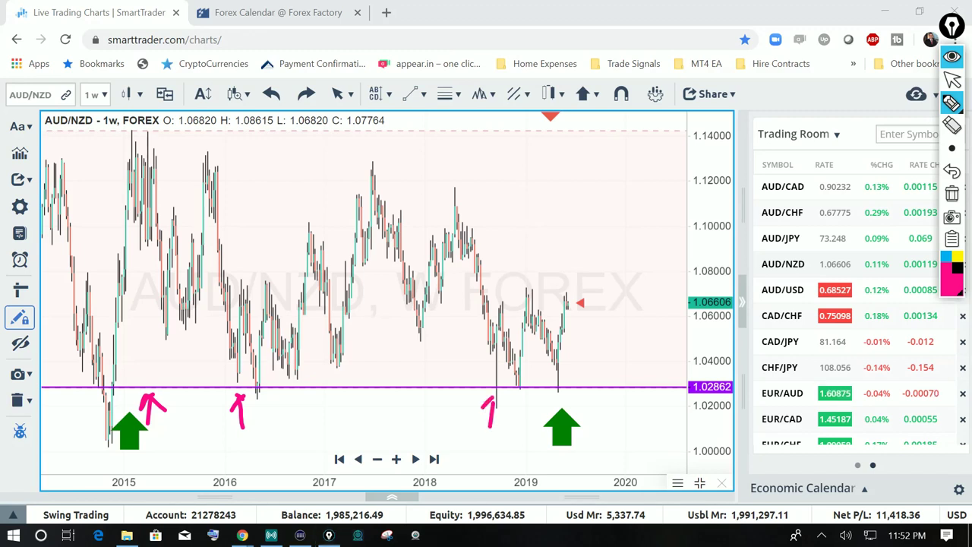
{"action": "mouse_move", "coordinate": [517, 429]}
{"action": "left_mouse_down"}
{"action": "mouse_move", "coordinate": [511, 406]}
{"action": "mouse_move", "coordinate": [572, 410]}
{"action": "left_mouse_up"}
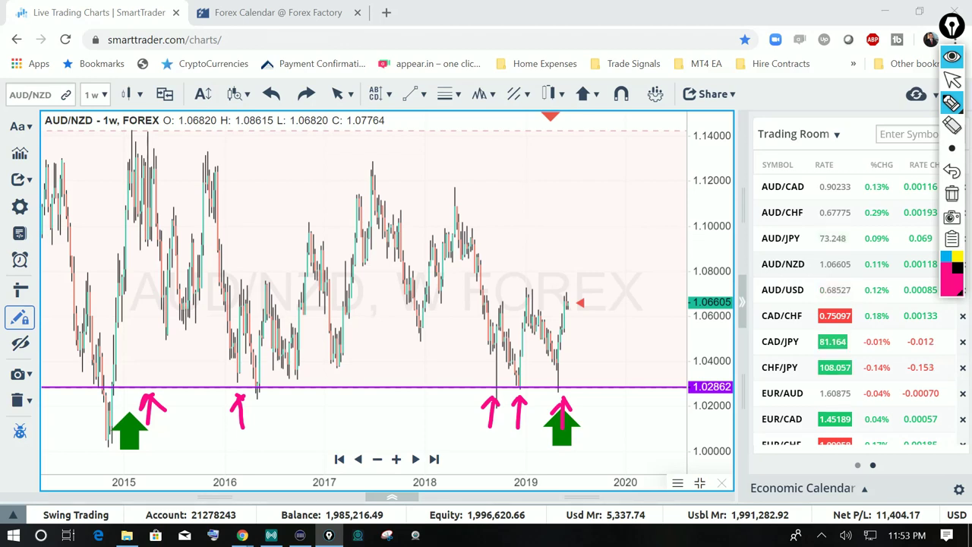
{"action": "left_click_drag", "start_coordinate": [440, 379], "coordinate": [449, 399]}
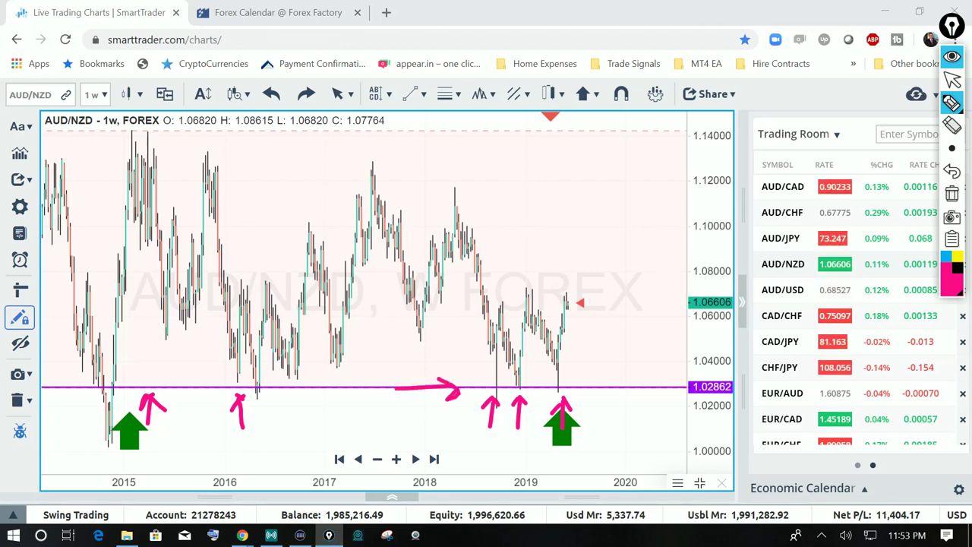
- Draw an ink line with arrows at the two latest AUD/NZD highs and a projected dip and rally, and clear the ink
{"action": "left_click_drag", "start_coordinate": [516, 299], "coordinate": [608, 295]}
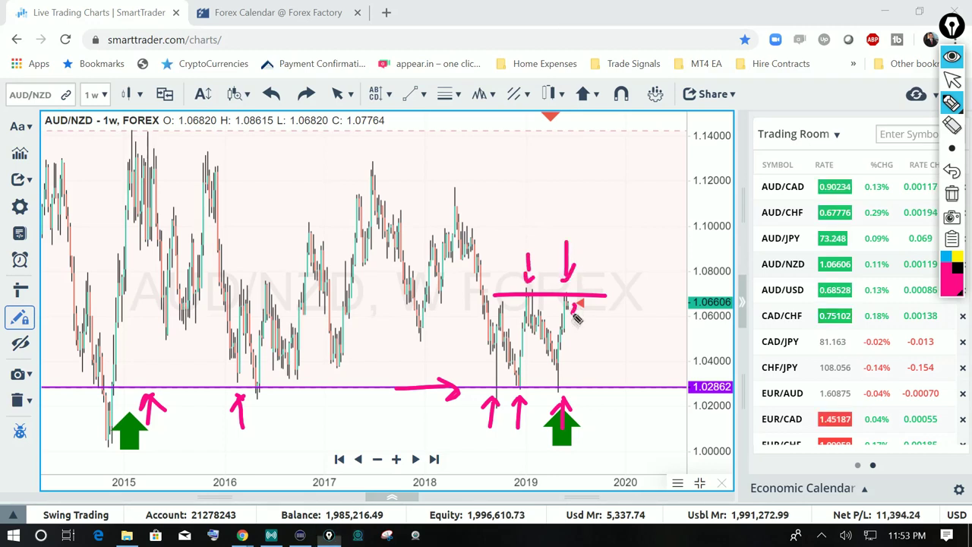
{"action": "left_click_drag", "start_coordinate": [635, 287], "coordinate": [648, 199]}
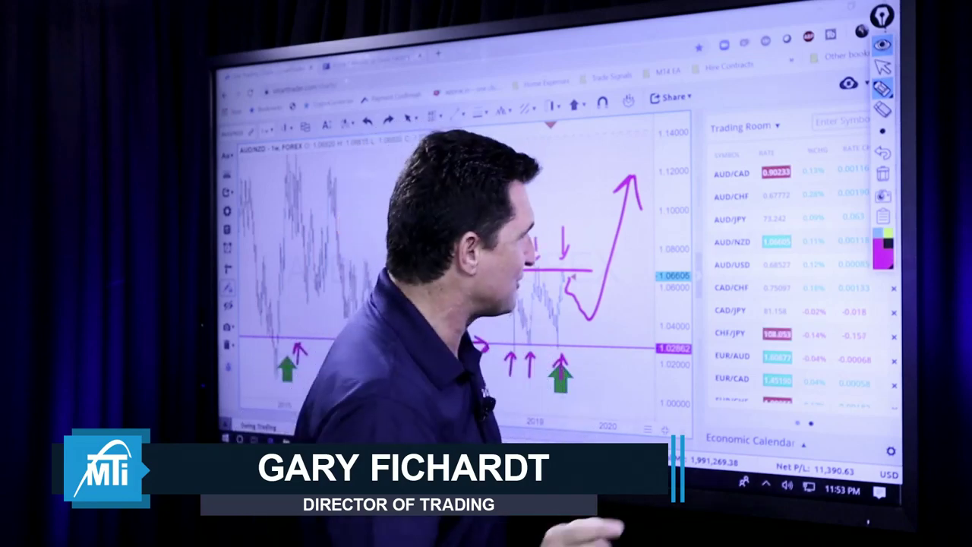
{"action": "left_click", "coordinate": [883, 174]}
{"action": "left_click", "coordinate": [882, 66]}
- Mark the wider AUD/NZD range in ink, with lines and arrows at its top near 1.14 and its 1.02862 support
{"action": "left_click_drag", "start_coordinate": [342, 365], "coordinate": [616, 376]}
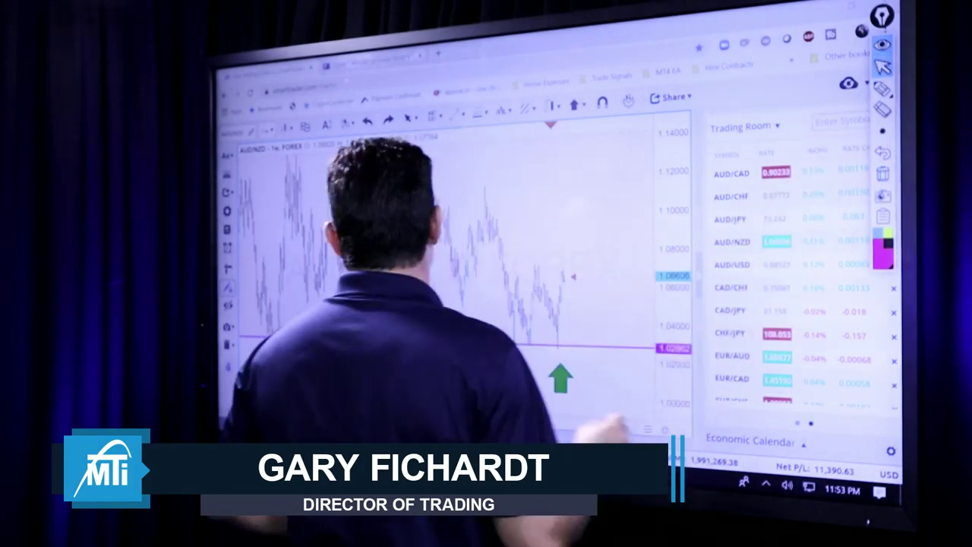
{"action": "left_click", "coordinate": [435, 398]}
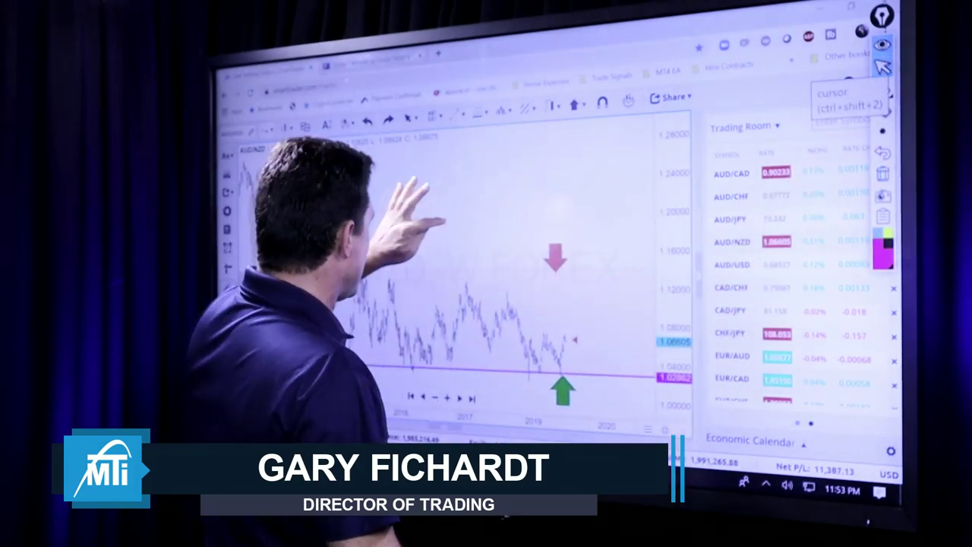
{"action": "left_click", "coordinate": [435, 397]}
{"action": "left_click", "coordinate": [435, 398]}
{"action": "scroll", "coordinate": [456, 360], "scroll_direction": "up", "scroll_amount": 2}
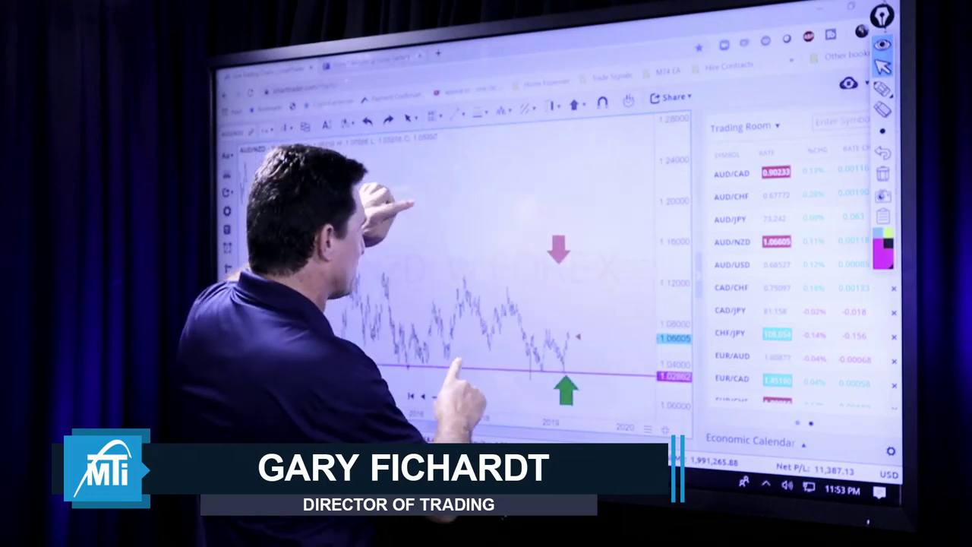
{"action": "left_click", "coordinate": [456, 361]}
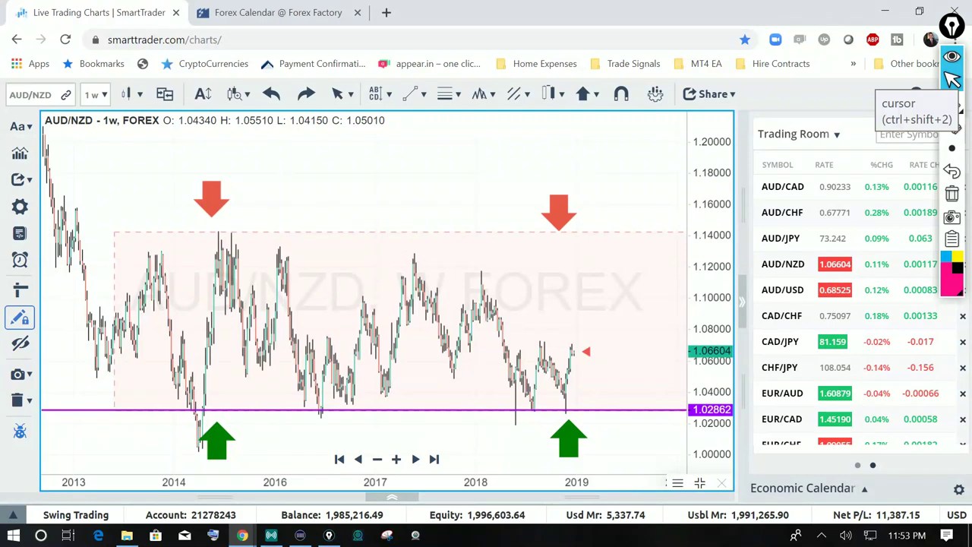
{"action": "left_click", "coordinate": [953, 103]}
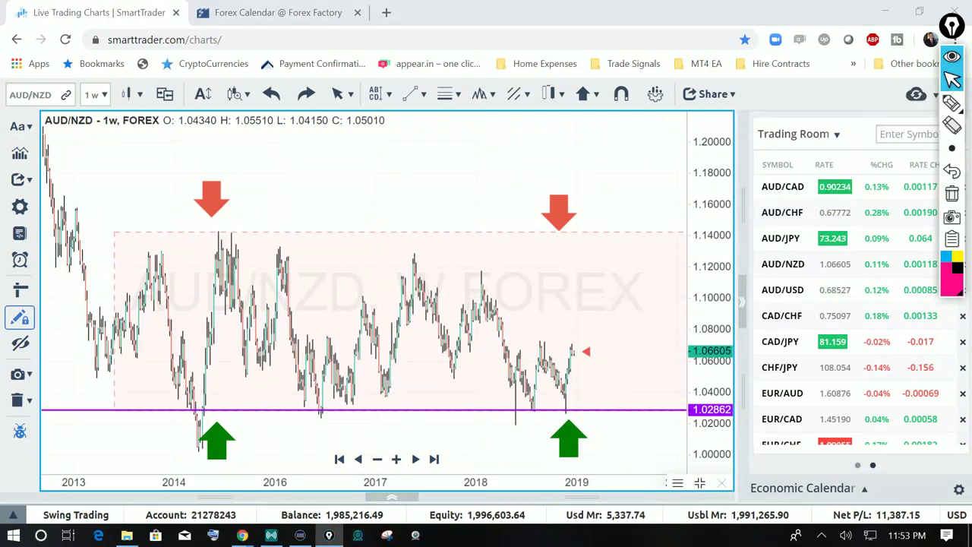
{"action": "left_click_drag", "start_coordinate": [610, 182], "coordinate": [604, 218]}
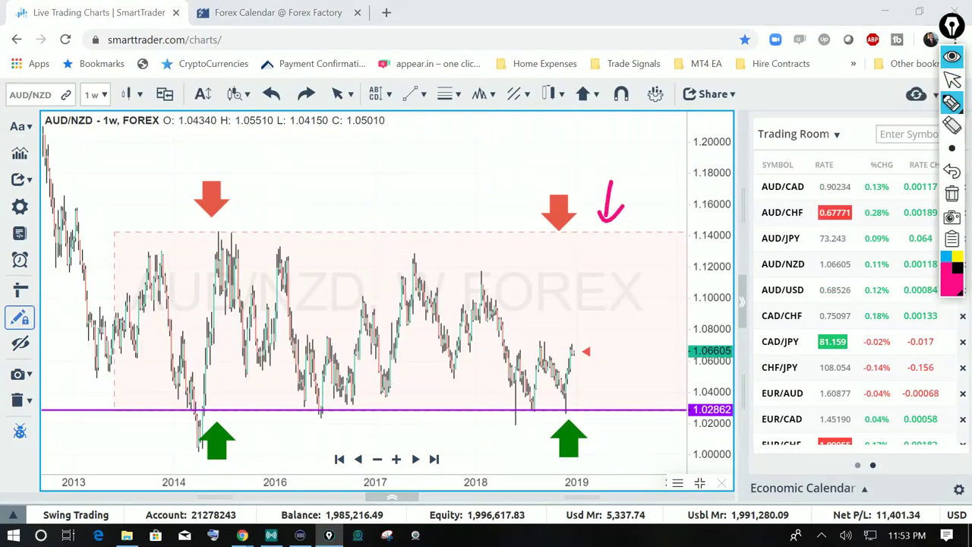
{"action": "mouse_move", "coordinate": [590, 432]}
{"action": "left_mouse_down"}
{"action": "mouse_move", "coordinate": [597, 422]}
{"action": "mouse_move", "coordinate": [606, 431]}
{"action": "left_mouse_up"}
{"action": "left_click_drag", "start_coordinate": [131, 412], "coordinate": [450, 418]}
{"action": "left_click_drag", "start_coordinate": [599, 416], "coordinate": [610, 415]}
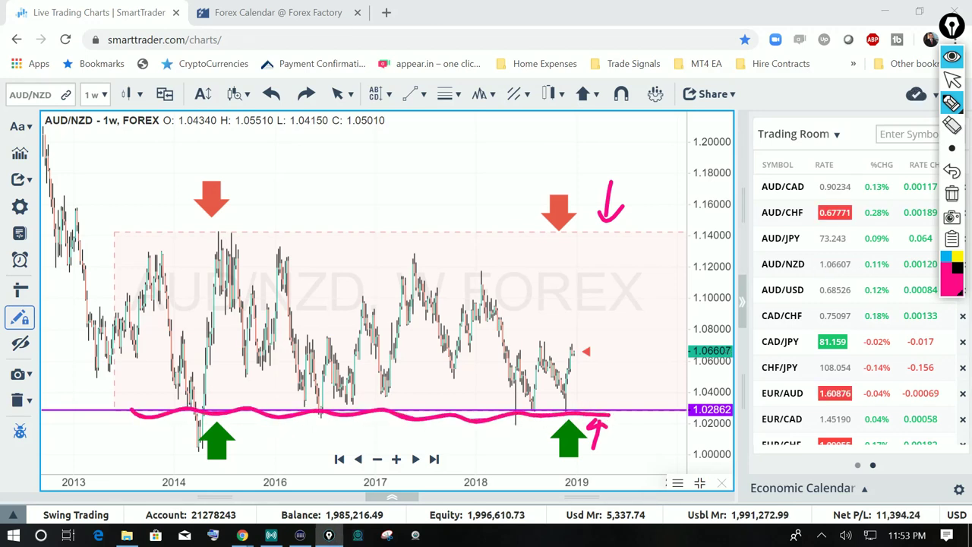
{"action": "left_click_drag", "start_coordinate": [216, 238], "coordinate": [623, 237]}
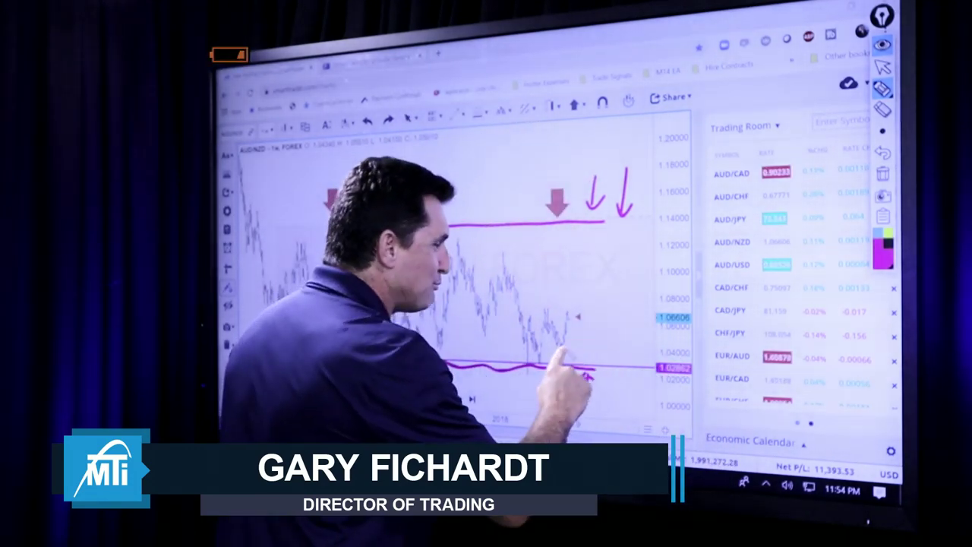
- Draw a projected AUD/NZD rise to the circled 1.14000 level with downward arrows at the range top, and clear the ink
{"action": "left_click_drag", "start_coordinate": [588, 303], "coordinate": [619, 224]}
{"action": "mouse_move", "coordinate": [637, 188]}
{"action": "left_mouse_down"}
{"action": "mouse_move", "coordinate": [639, 219]}
{"action": "mouse_move", "coordinate": [644, 202]}
{"action": "left_mouse_up"}
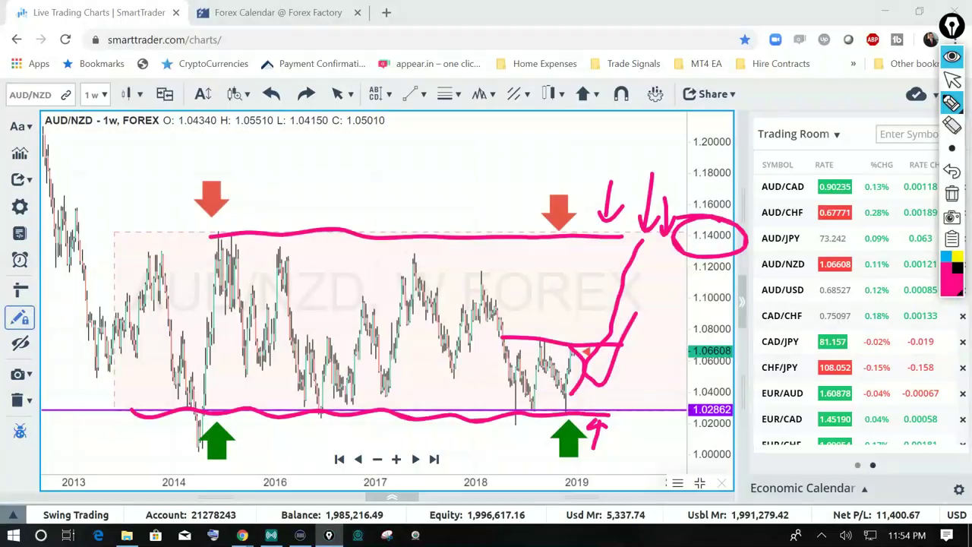
{"action": "left_click", "coordinate": [953, 194]}
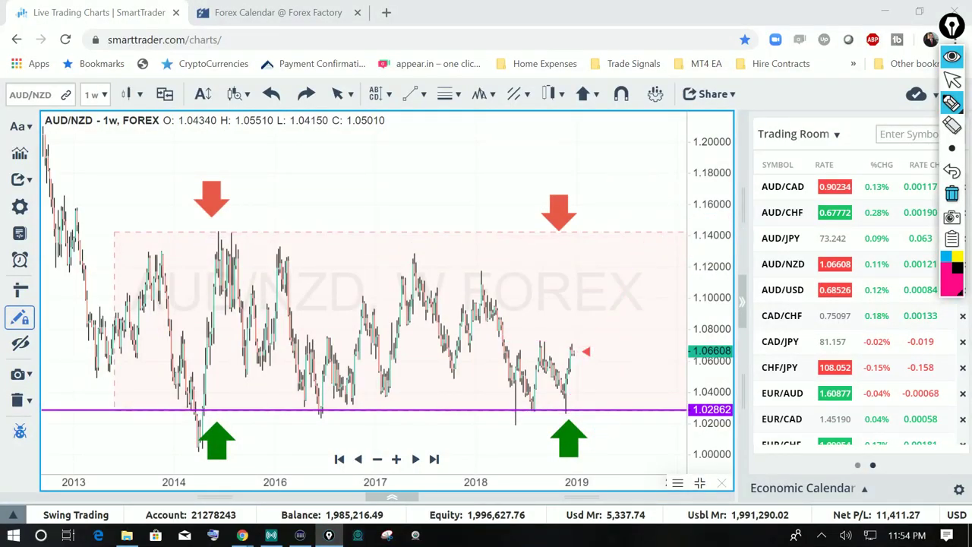
{"action": "left_click", "coordinate": [953, 80]}
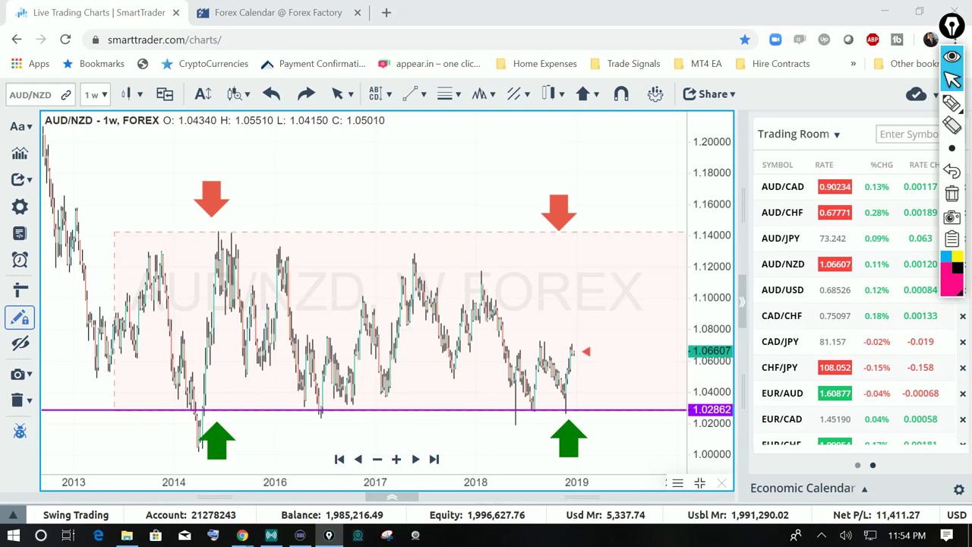
- Load the AUD/USD weekly chart and frame the falling wedge around the 0.68346 line with open space after it
{"action": "key", "text": "Down"}
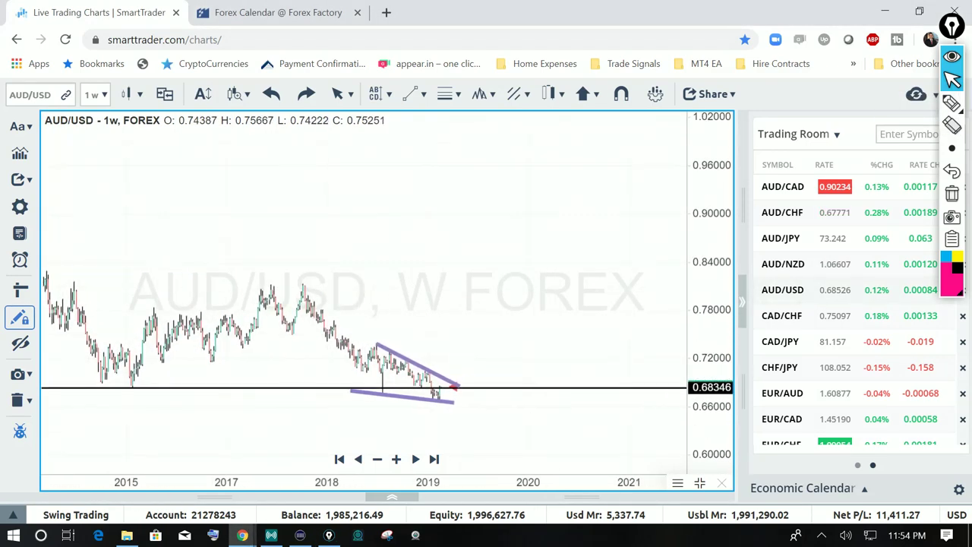
{"action": "scroll", "coordinate": [445, 304], "scroll_direction": "up", "scroll_amount": 5}
{"action": "left_click_drag", "start_coordinate": [445, 304], "coordinate": [480, 255]}
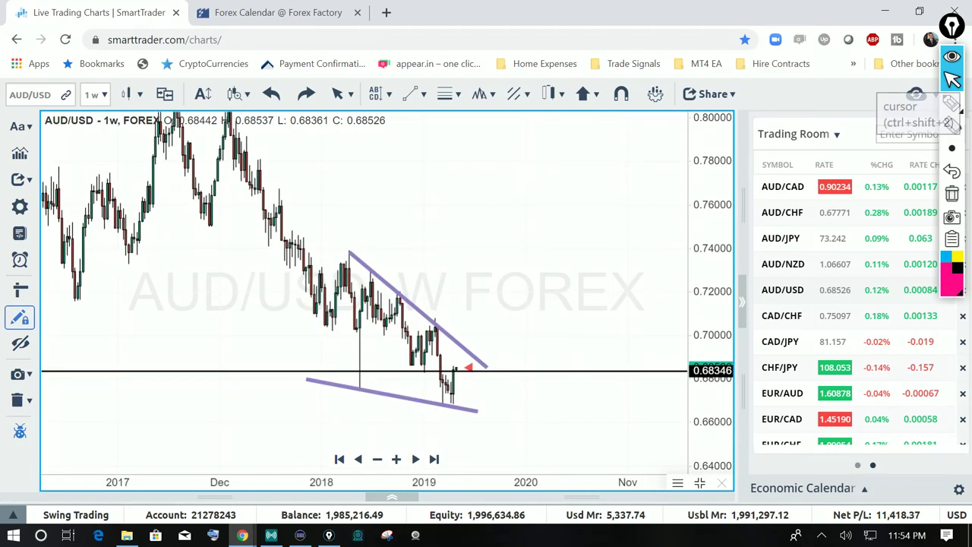
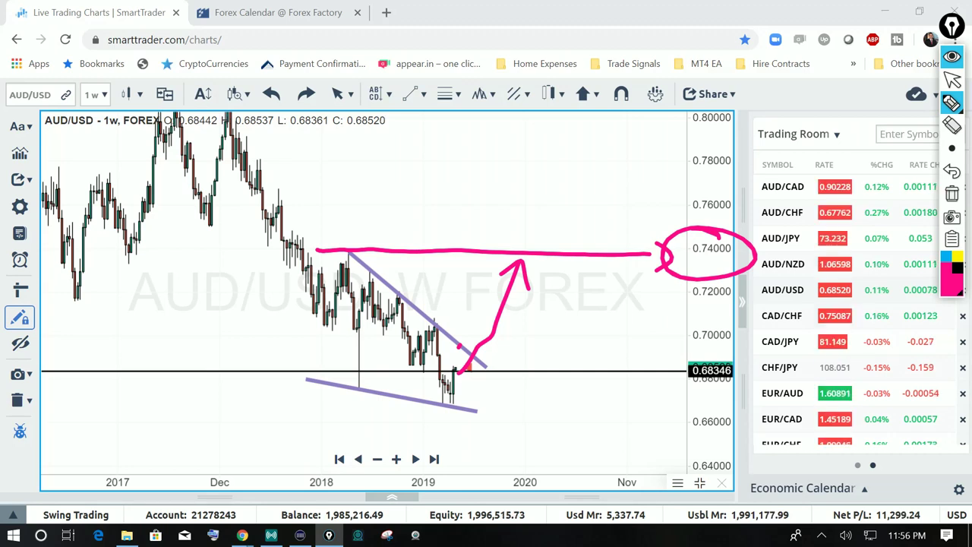
- Point ink arrows down at the AUD/USD wedge's upper trendline and the target line near 0.74, and clear the ink
{"action": "mouse_move", "coordinate": [462, 311]}
{"action": "left_mouse_down"}
{"action": "mouse_move", "coordinate": [460, 346]}
{"action": "mouse_move", "coordinate": [468, 334]}
{"action": "left_mouse_up"}
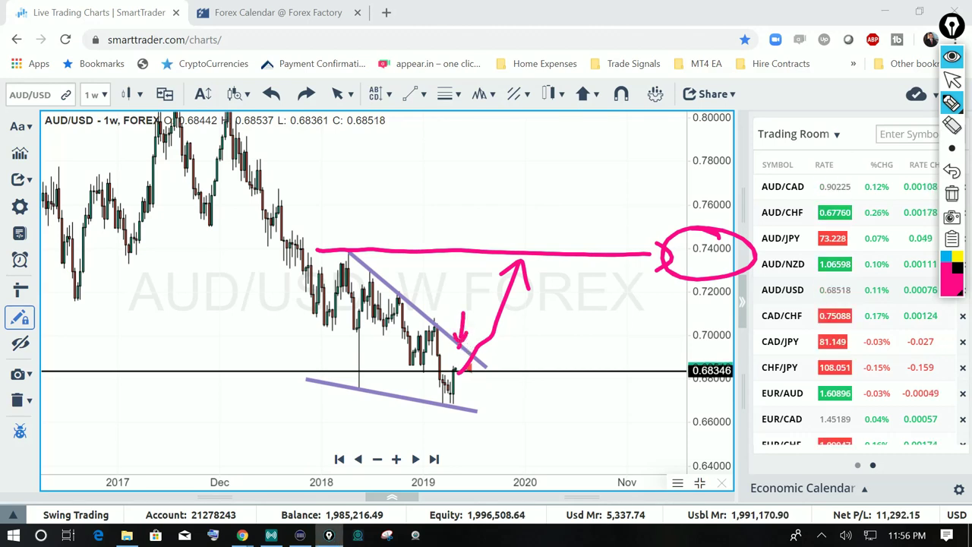
{"action": "left_click_drag", "start_coordinate": [529, 217], "coordinate": [529, 255]}
{"action": "left_click_drag", "start_coordinate": [529, 256], "coordinate": [537, 241]}
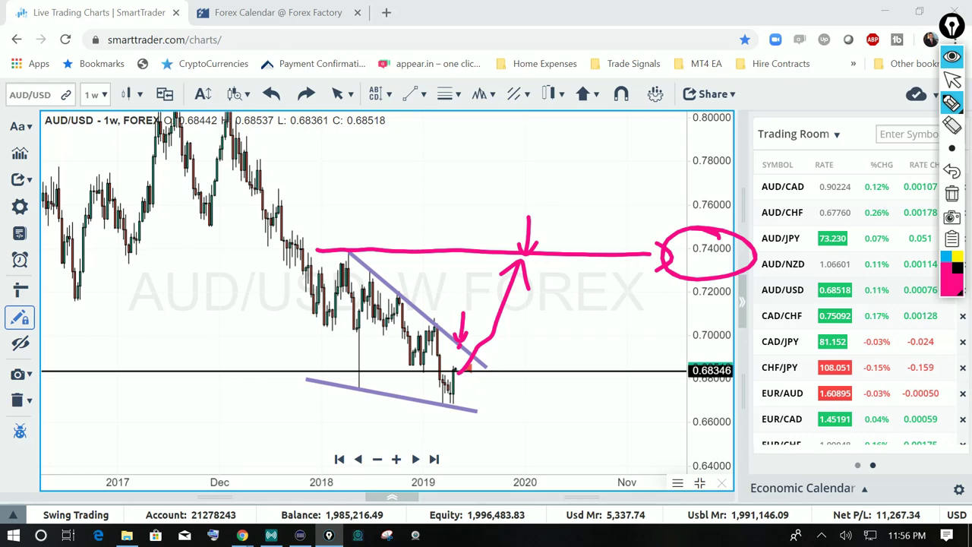
{"action": "left_click", "coordinate": [952, 194]}
{"action": "left_click", "coordinate": [952, 80]}
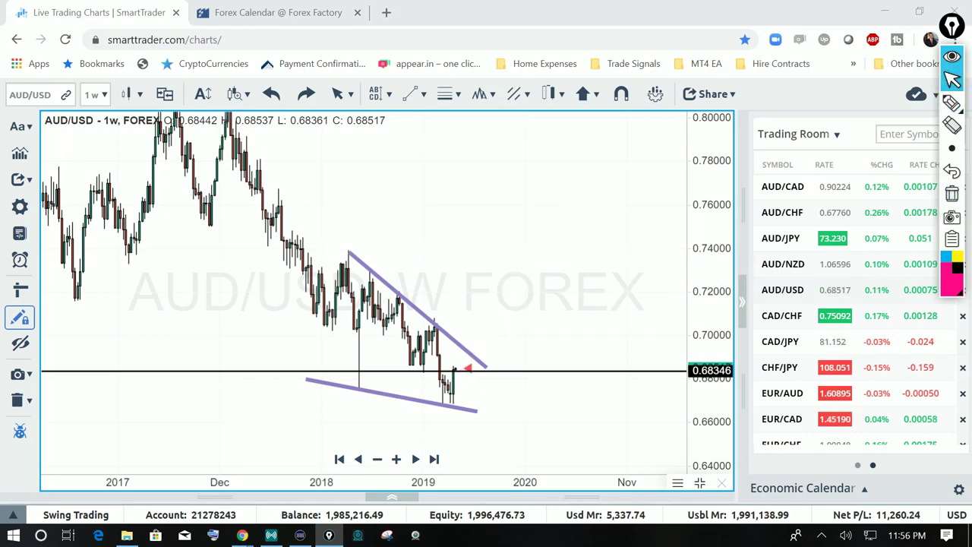
- Load the CAD/CHF weekly chart, mark in ink where the latest price nears the falling trendline, and clear the ink
{"action": "scroll", "coordinate": [859, 314], "scroll_direction": "down", "scroll_amount": 3}
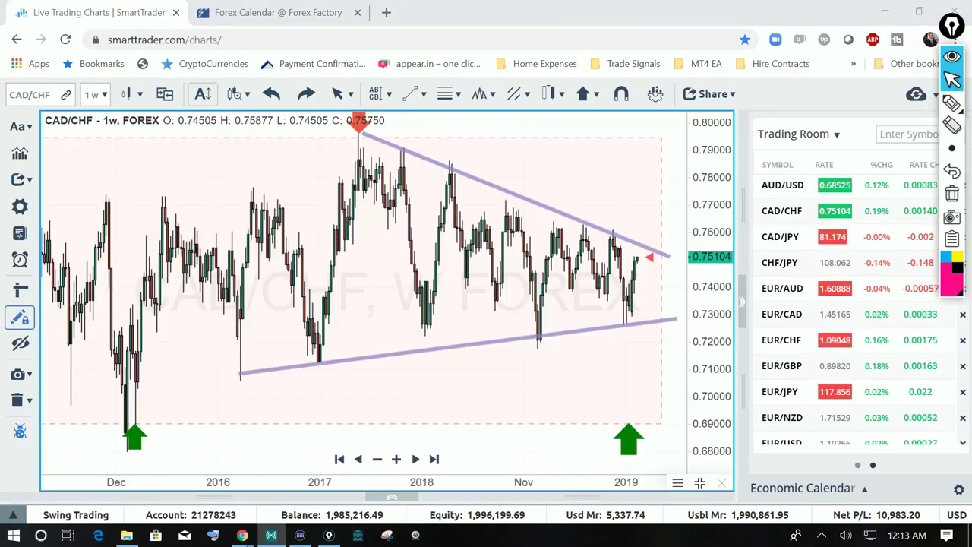
{"action": "left_click_drag", "start_coordinate": [455, 365], "coordinate": [395, 397]}
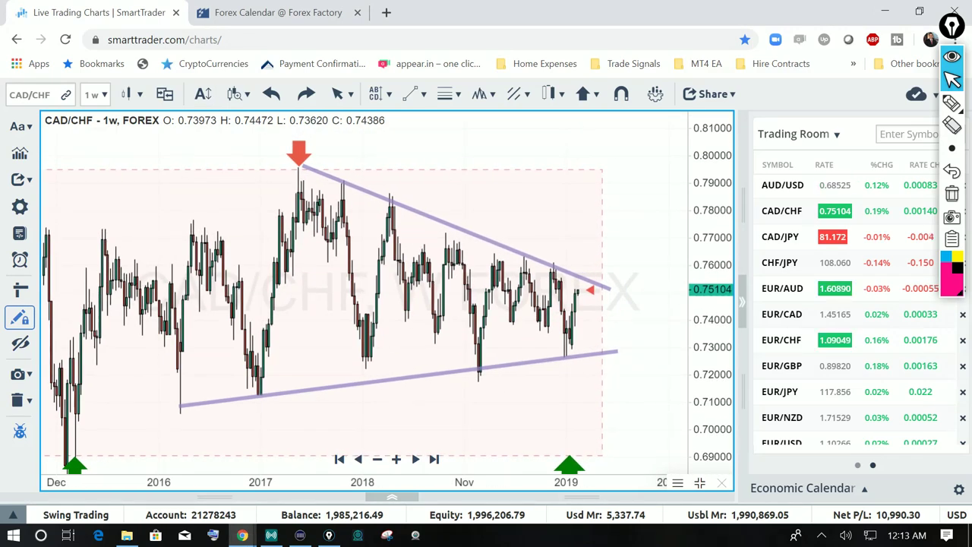
{"action": "left_click", "coordinate": [952, 103]}
{"action": "mouse_move", "coordinate": [639, 247]}
{"action": "left_mouse_down"}
{"action": "mouse_move", "coordinate": [584, 270]}
{"action": "mouse_move", "coordinate": [601, 266]}
{"action": "left_mouse_up"}
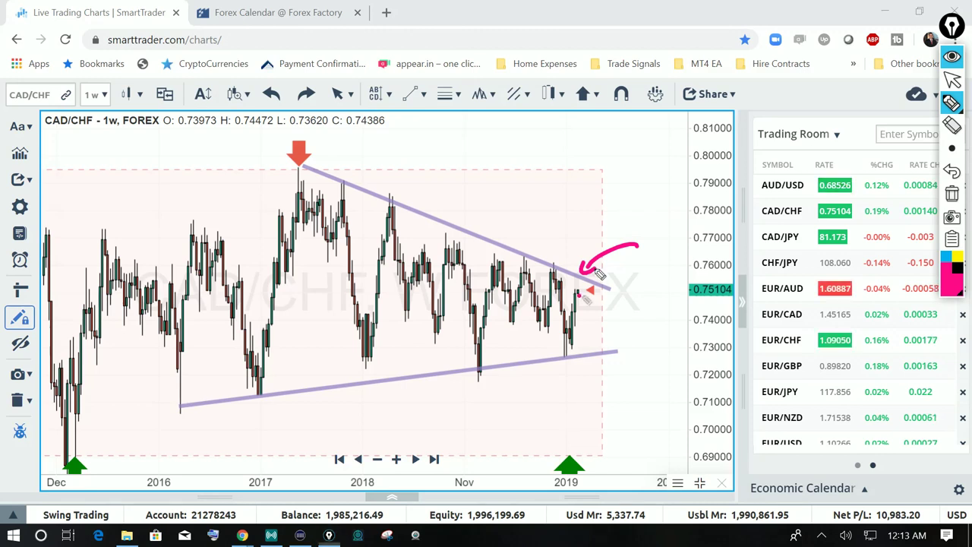
{"action": "left_click_drag", "start_coordinate": [579, 295], "coordinate": [612, 282]}
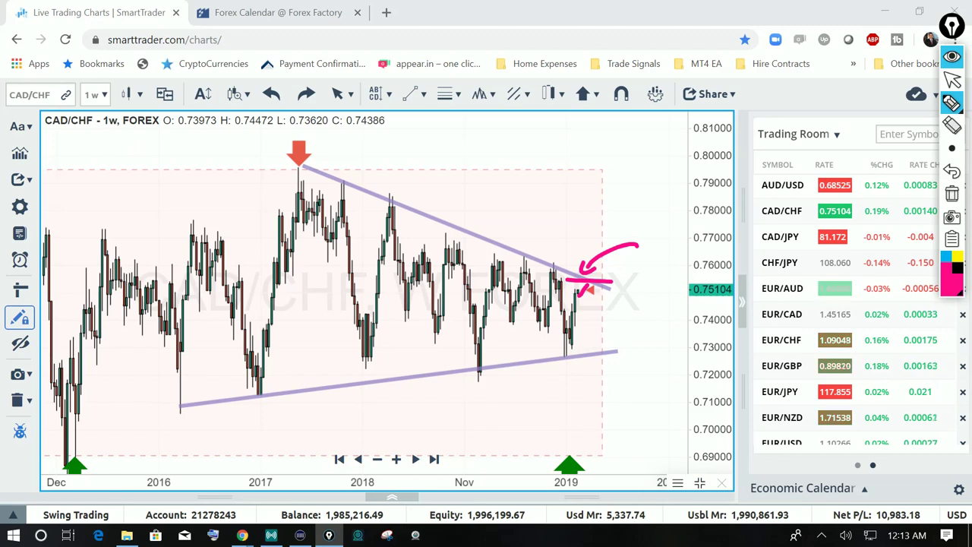
{"action": "left_click", "coordinate": [953, 194]}
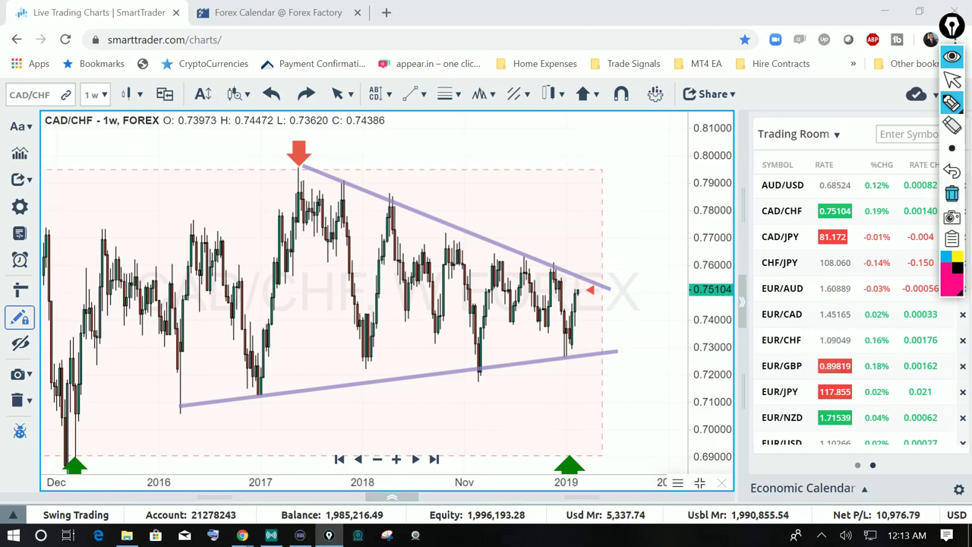
{"action": "left_click", "coordinate": [953, 80]}
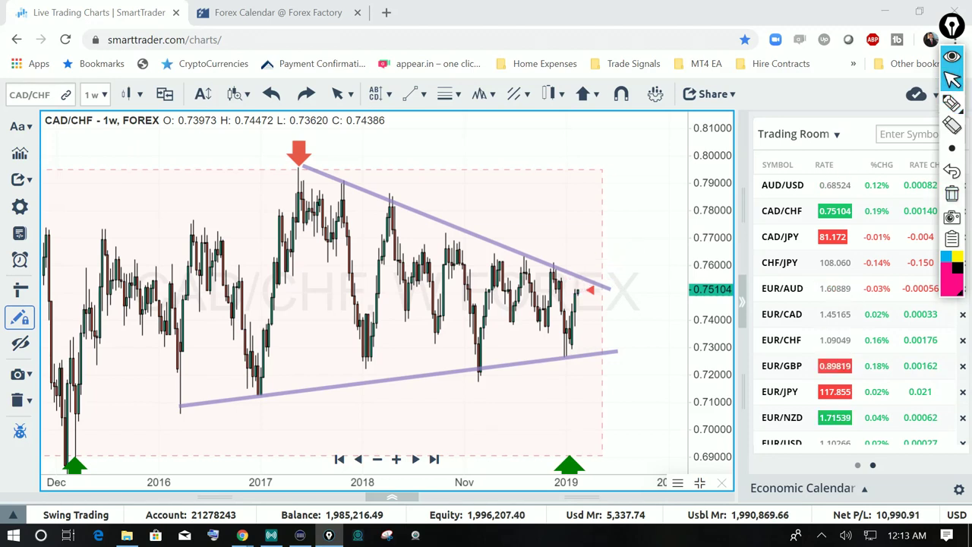
- Load the USOIL weekly chart and frame the wave pattern down to the projected point 4 at the 0.236 level
{"action": "scroll", "coordinate": [858, 304], "scroll_direction": "down", "scroll_amount": 5}
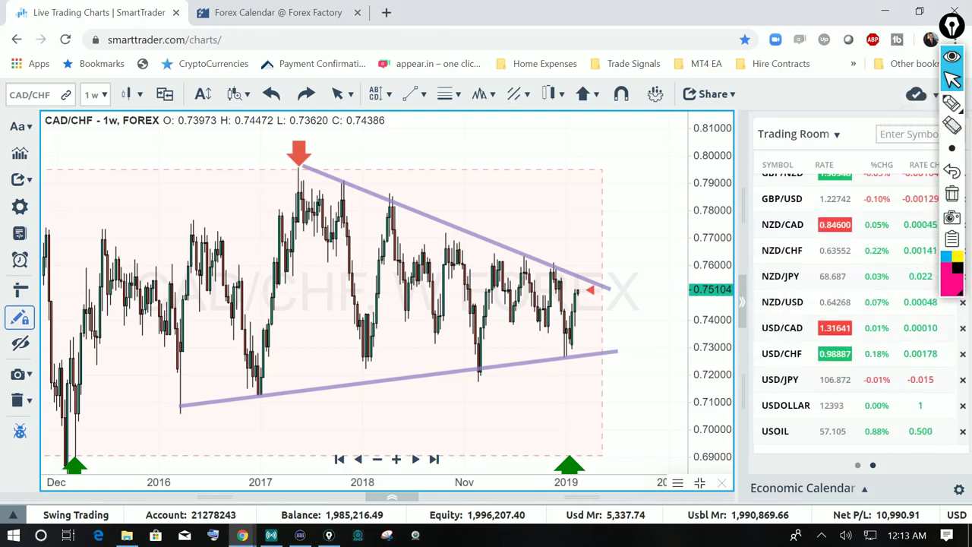
{"action": "left_click", "coordinate": [776, 432]}
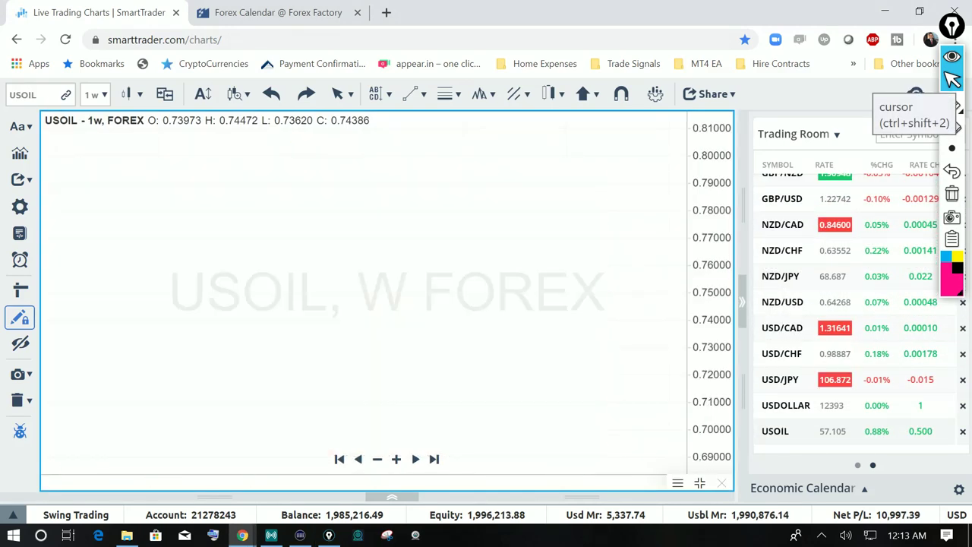
{"action": "scroll", "coordinate": [365, 297], "scroll_direction": "up", "scroll_amount": 3}
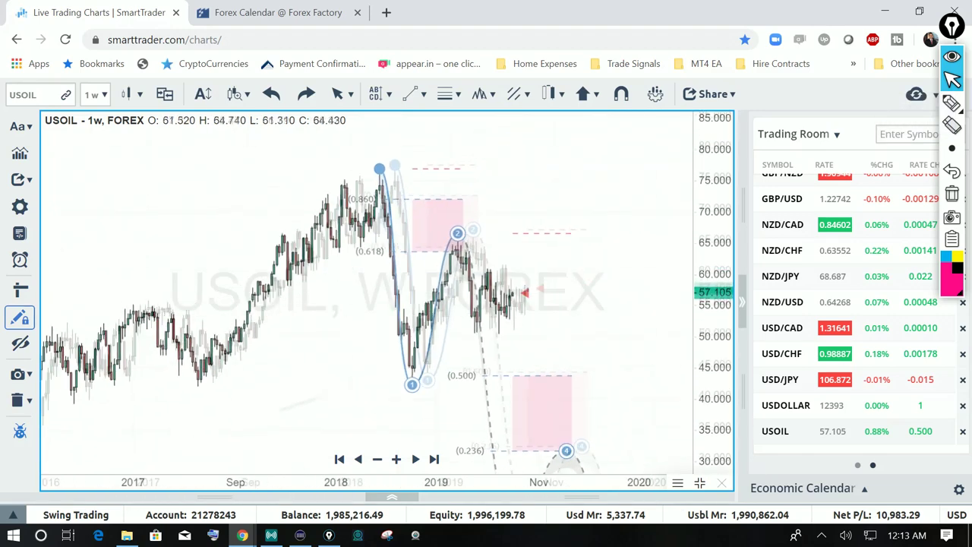
{"action": "scroll", "coordinate": [241, 357], "scroll_direction": "up", "scroll_amount": 3}
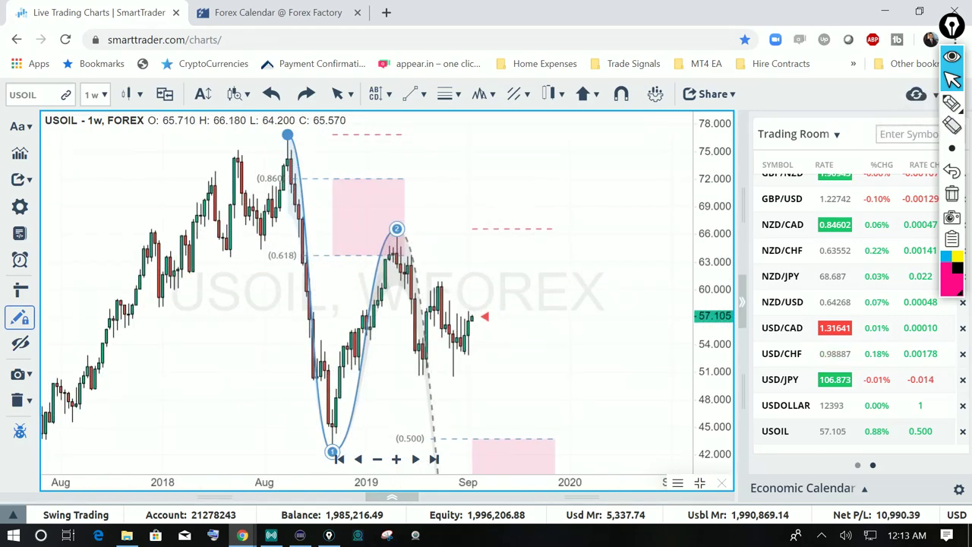
{"action": "scroll", "coordinate": [242, 357], "scroll_direction": "down", "scroll_amount": 3}
{"action": "scroll", "coordinate": [365, 296], "scroll_direction": "down", "scroll_amount": 5}
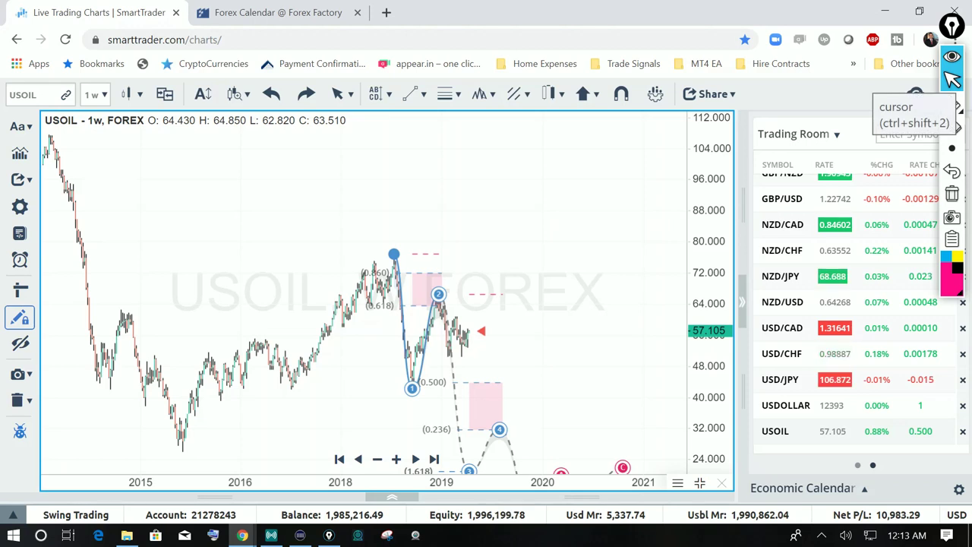
- Draw in ink the projected USOIL drop from point 2 to point 4, point an arrow to the circled 32.000 price, and clear the ink
{"action": "left_click", "coordinate": [953, 105]}
{"action": "mouse_move", "coordinate": [438, 296]}
{"action": "left_mouse_down"}
{"action": "mouse_move", "coordinate": [450, 351]}
{"action": "mouse_move", "coordinate": [490, 402]}
{"action": "mouse_move", "coordinate": [496, 430]}
{"action": "mouse_move", "coordinate": [653, 428]}
{"action": "mouse_move", "coordinate": [649, 439]}
{"action": "left_mouse_up"}
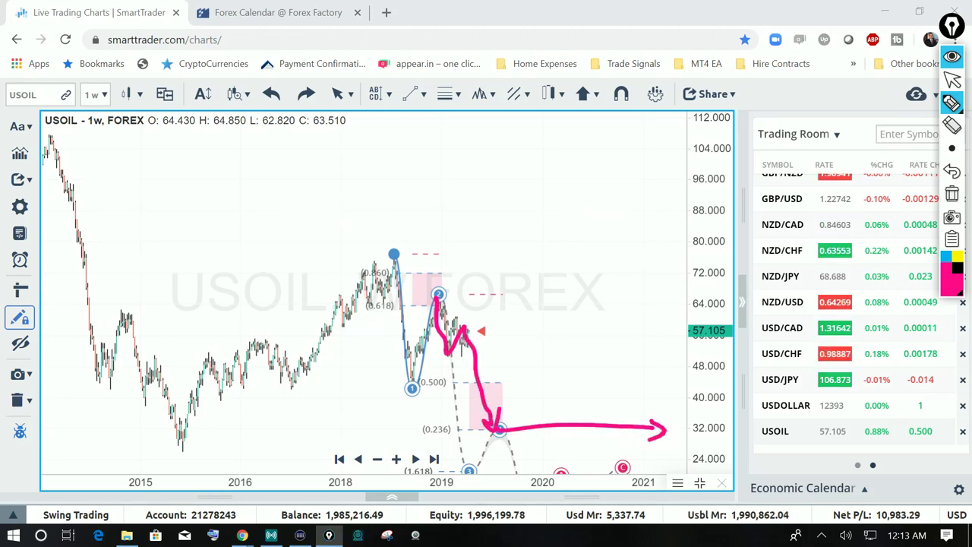
{"action": "mouse_move", "coordinate": [715, 416]}
{"action": "left_mouse_down"}
{"action": "mouse_move", "coordinate": [695, 446]}
{"action": "mouse_move", "coordinate": [684, 418]}
{"action": "left_mouse_up"}
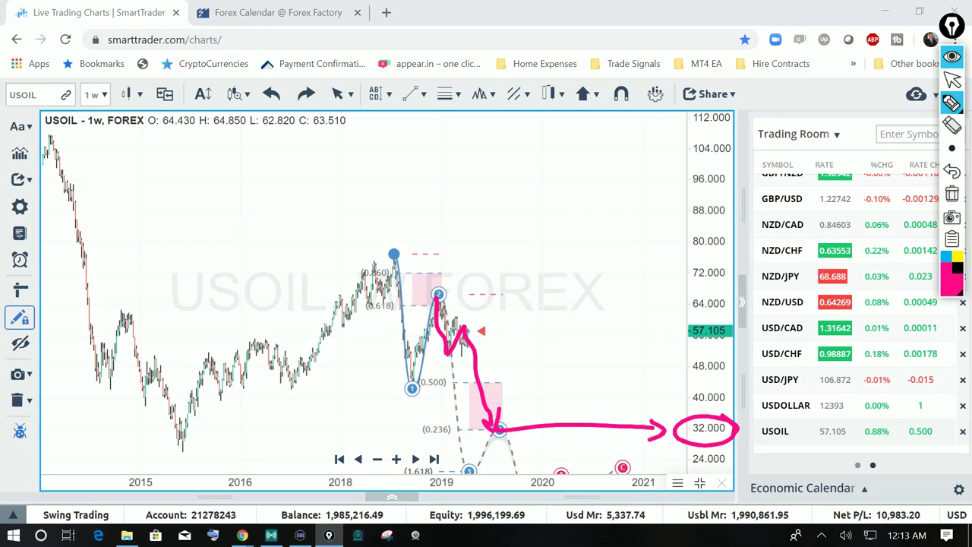
{"action": "left_click", "coordinate": [952, 194]}
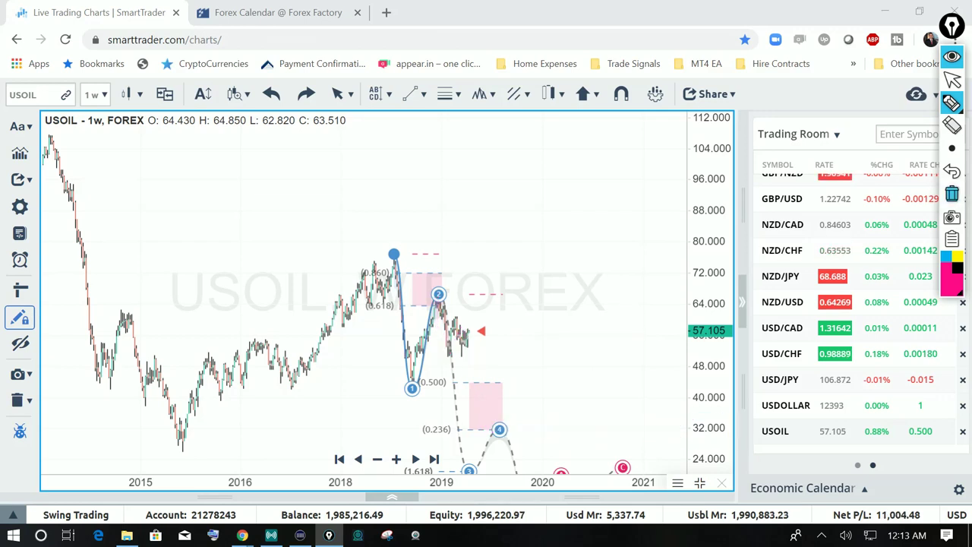
{"action": "left_click", "coordinate": [952, 79]}
- Trace the USOIL swings after point 2 in ink, with range lines near 50 and 61 and a projected rise to the upper line
{"action": "left_click", "coordinate": [396, 459]}
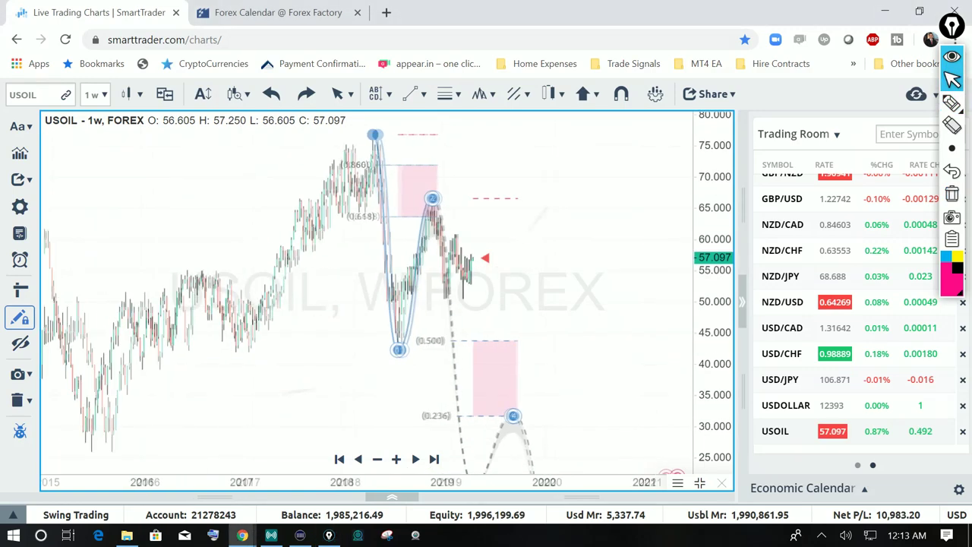
{"action": "scroll", "coordinate": [441, 304], "scroll_direction": "up", "scroll_amount": 1}
{"action": "scroll", "coordinate": [440, 303], "scroll_direction": "up", "scroll_amount": 1}
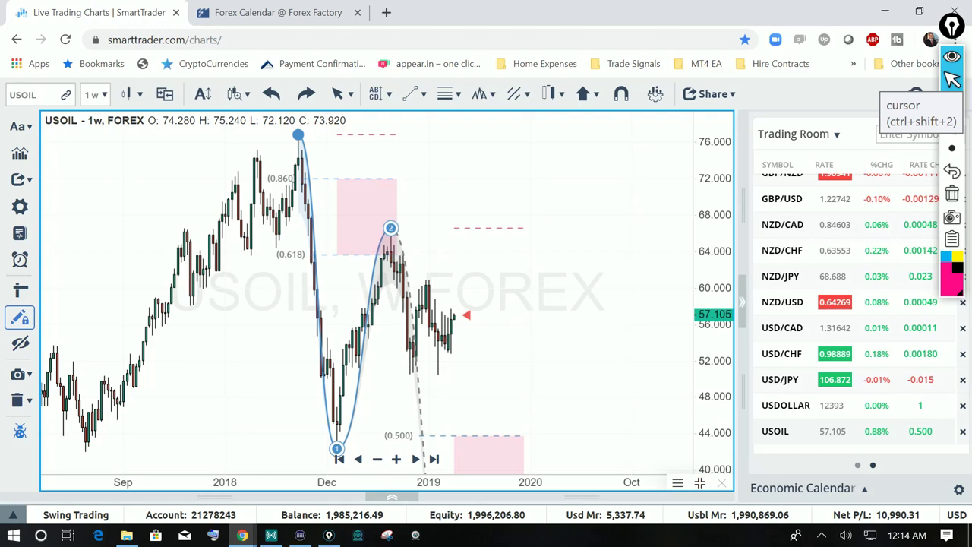
{"action": "left_click", "coordinate": [952, 102]}
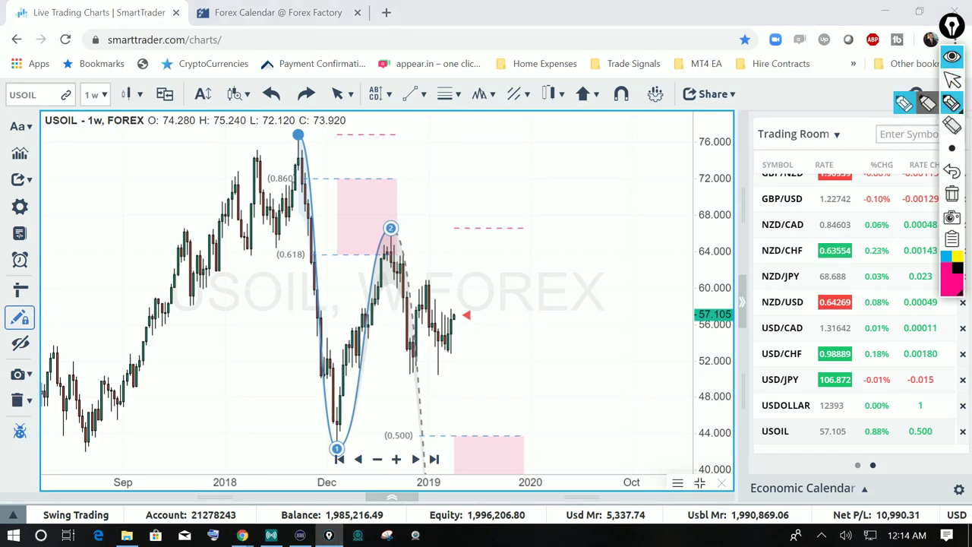
{"action": "mouse_move", "coordinate": [388, 239]}
{"action": "left_mouse_down"}
{"action": "mouse_move", "coordinate": [415, 371]}
{"action": "mouse_move", "coordinate": [429, 287]}
{"action": "mouse_move", "coordinate": [444, 371]}
{"action": "mouse_move", "coordinate": [473, 375]}
{"action": "left_mouse_up"}
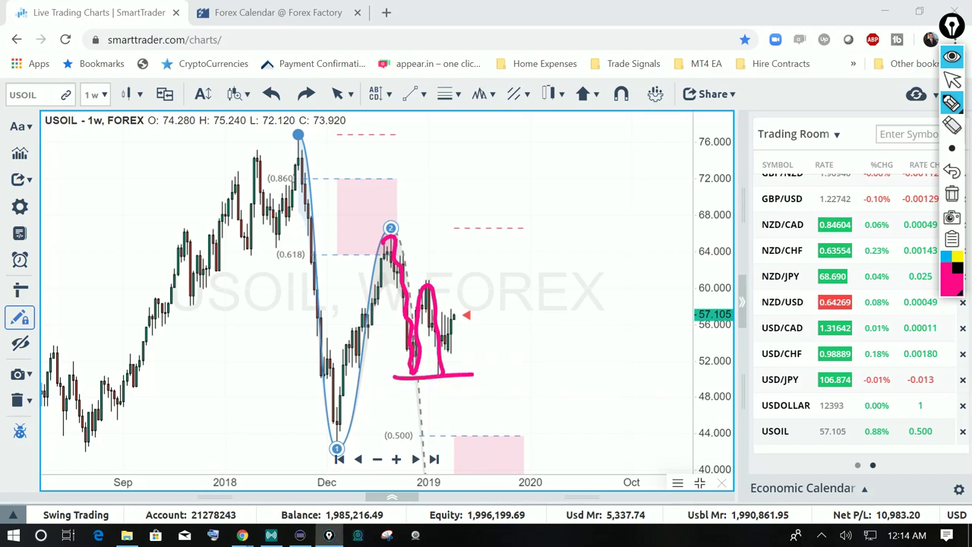
{"action": "left_click_drag", "start_coordinate": [397, 282], "coordinate": [526, 278]}
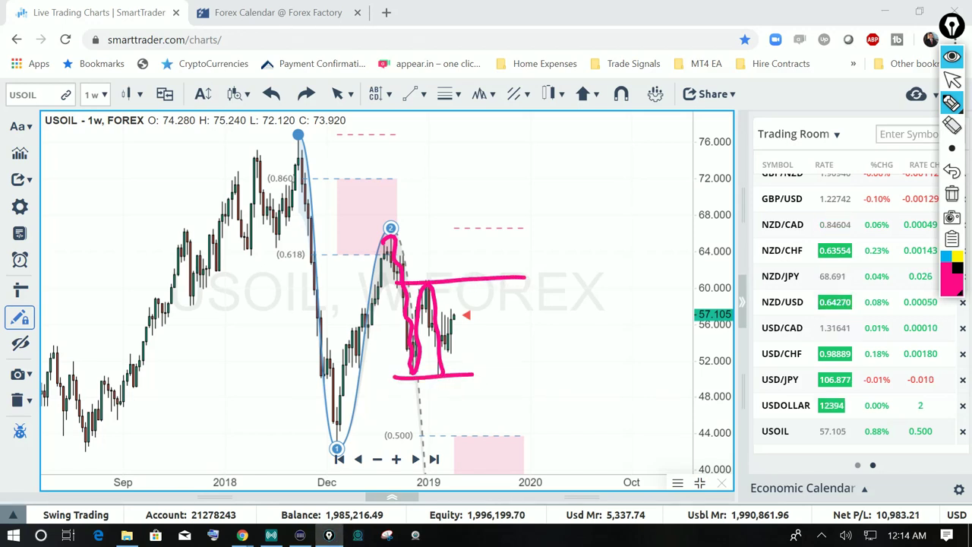
{"action": "mouse_move", "coordinate": [443, 328]}
{"action": "left_mouse_down"}
{"action": "mouse_move", "coordinate": [479, 283]}
{"action": "mouse_move", "coordinate": [568, 279]}
{"action": "left_mouse_up"}
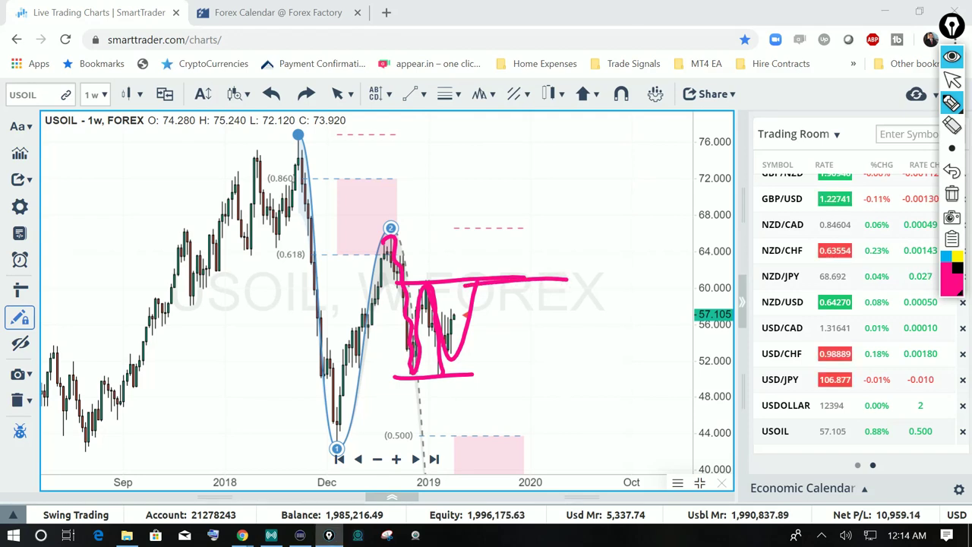
- Add ink arrows down at the two USOIL range highs and up at the two lows, and clear the ink
{"action": "left_click_drag", "start_coordinate": [428, 256], "coordinate": [428, 285]}
{"action": "left_click_drag", "start_coordinate": [481, 243], "coordinate": [482, 275]}
{"action": "mouse_move", "coordinate": [413, 406]}
{"action": "left_mouse_down"}
{"action": "mouse_move", "coordinate": [413, 384]}
{"action": "mouse_move", "coordinate": [442, 406]}
{"action": "mouse_move", "coordinate": [444, 395]}
{"action": "left_mouse_up"}
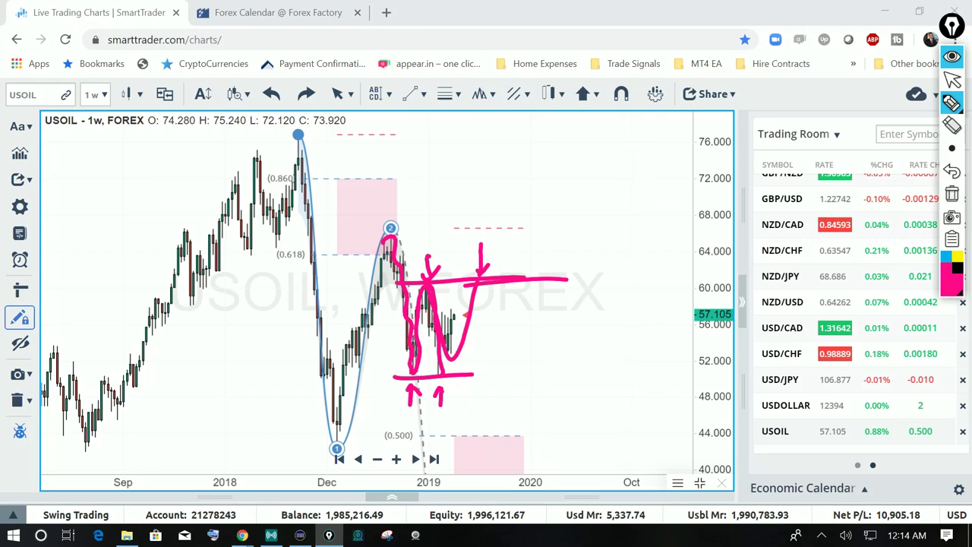
{"action": "left_click", "coordinate": [952, 194]}
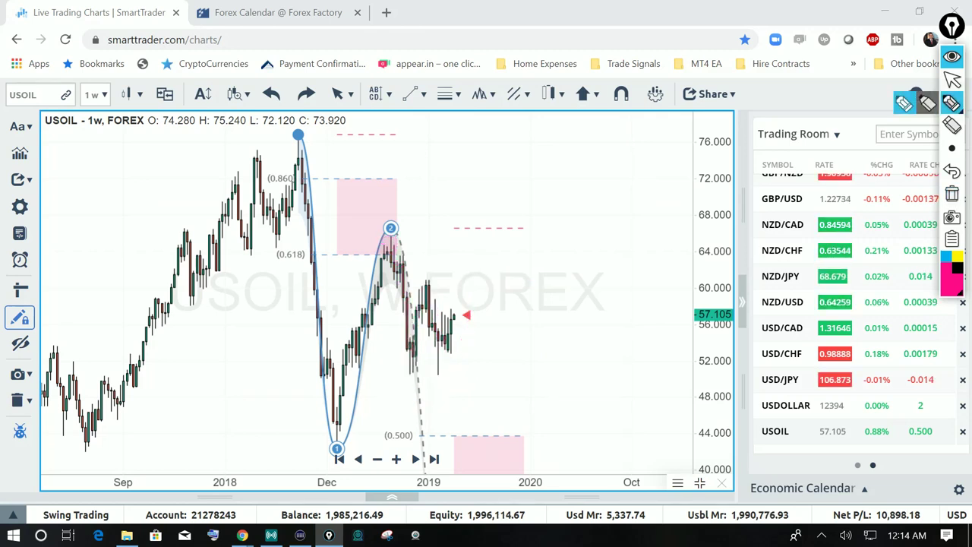
{"action": "left_click", "coordinate": [952, 80]}
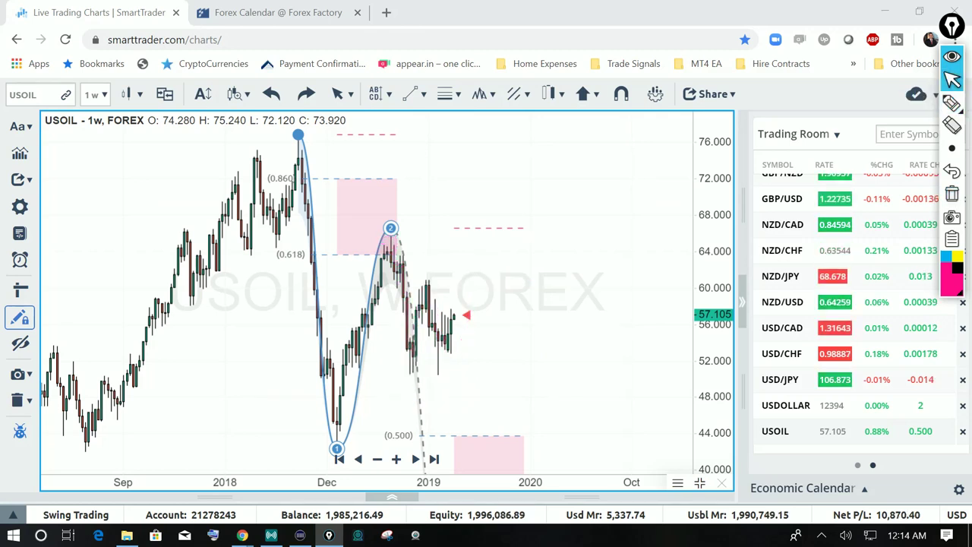
- Load the CAD/CHF weekly chart and ink a rise from the lower trendline to the upper one, with down arrows and a horizontal resistance line
{"action": "scroll", "coordinate": [862, 312], "scroll_direction": "up", "scroll_amount": 4}
{"action": "scroll", "coordinate": [862, 312], "scroll_direction": "up", "scroll_amount": 5}
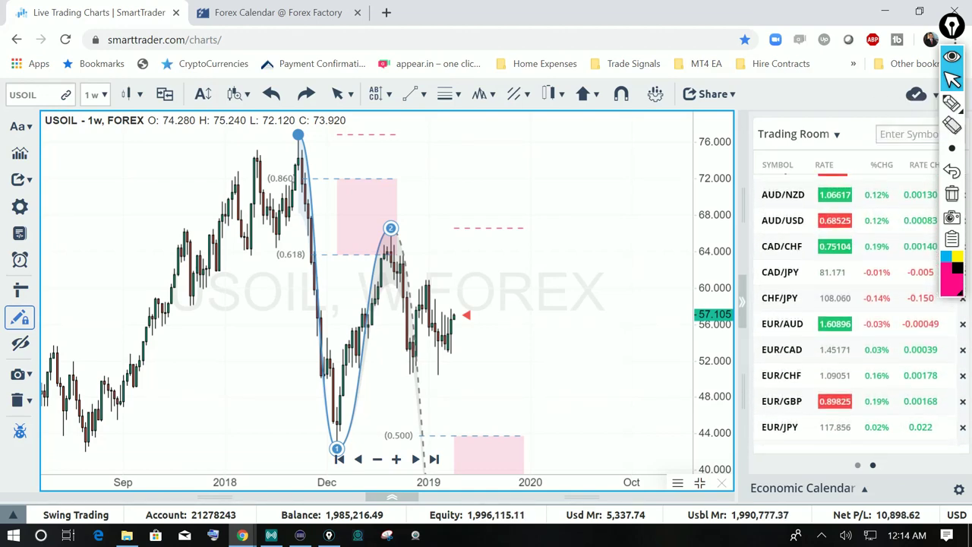
{"action": "left_click", "coordinate": [782, 246]}
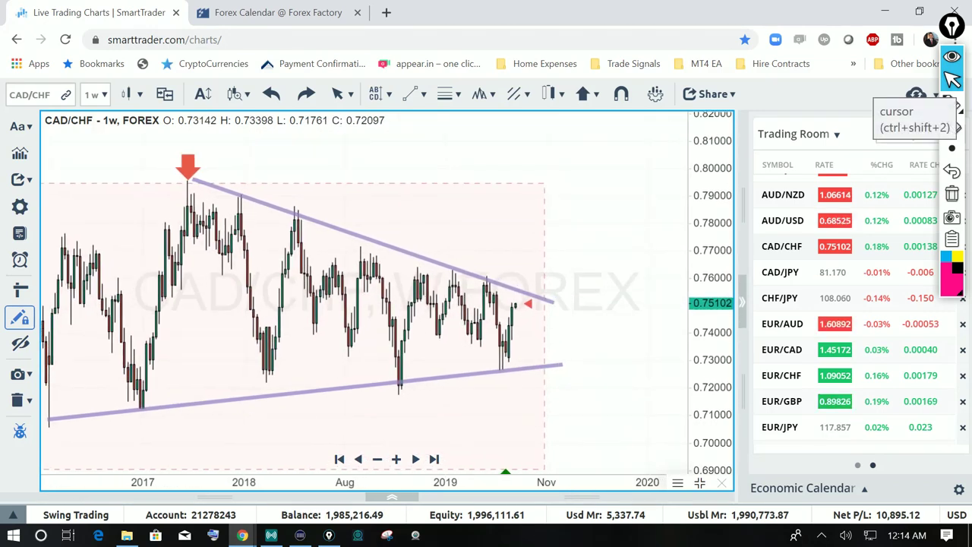
{"action": "left_click", "coordinate": [952, 103]}
{"action": "mouse_move", "coordinate": [499, 373]}
{"action": "left_mouse_down"}
{"action": "mouse_move", "coordinate": [530, 286]}
{"action": "mouse_move", "coordinate": [539, 287]}
{"action": "left_mouse_up"}
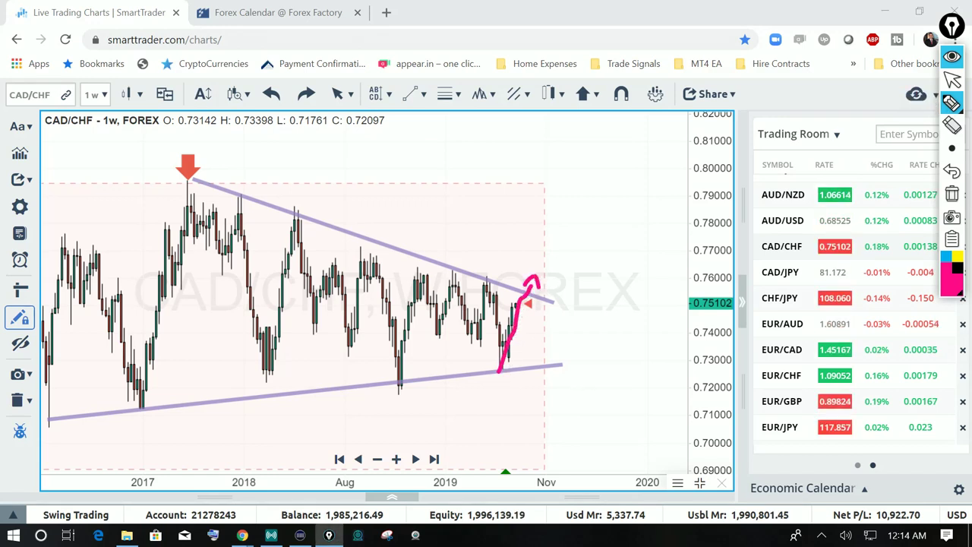
{"action": "mouse_move", "coordinate": [514, 271]}
{"action": "left_mouse_down"}
{"action": "mouse_move", "coordinate": [515, 292]}
{"action": "mouse_move", "coordinate": [522, 287]}
{"action": "left_mouse_up"}
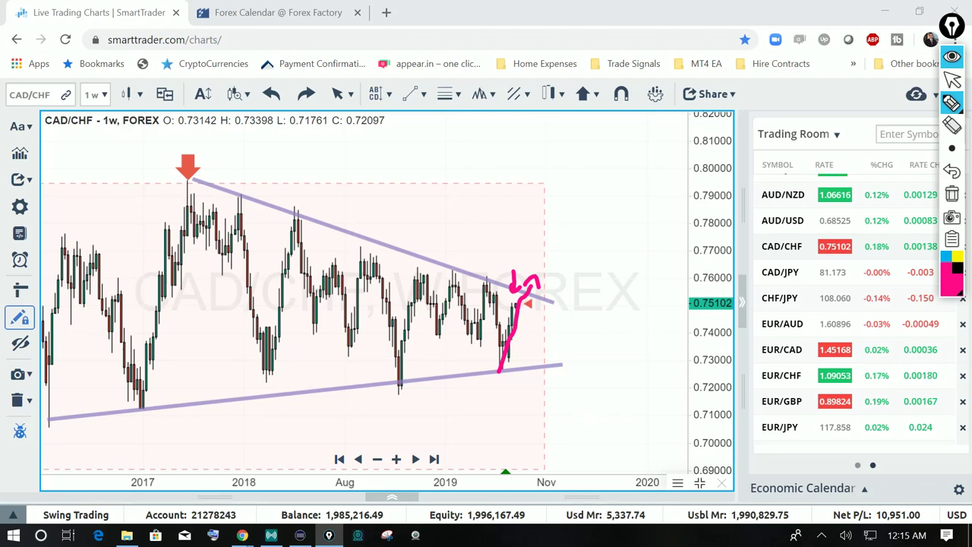
{"action": "mouse_move", "coordinate": [502, 260]}
{"action": "left_mouse_down"}
{"action": "mouse_move", "coordinate": [503, 285]}
{"action": "mouse_move", "coordinate": [570, 291]}
{"action": "left_mouse_up"}
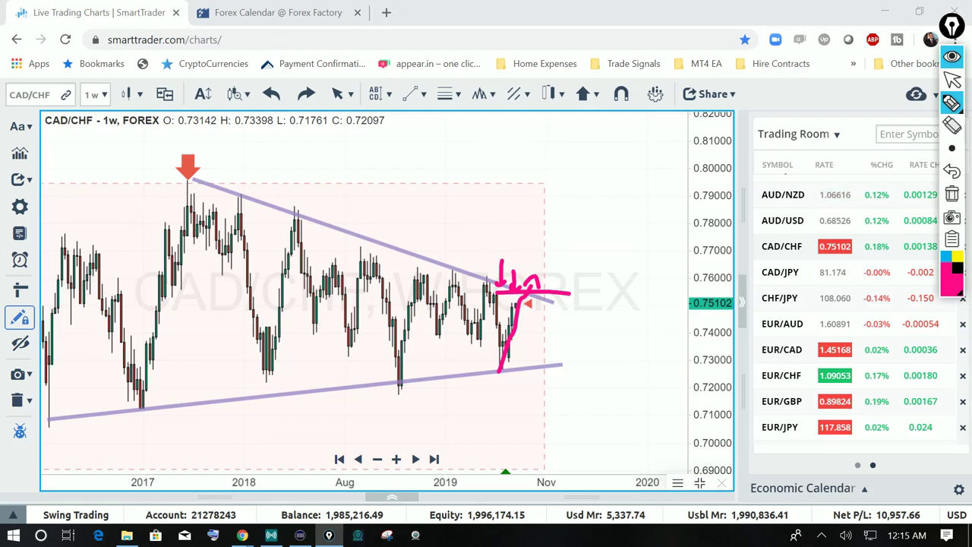
- Handwrite 0.7550 beside the CAD/CHF resistance line, and clear the ink
{"action": "mouse_move", "coordinate": [596, 271]}
{"action": "left_mouse_down"}
{"action": "mouse_move", "coordinate": [598, 282]}
{"action": "mouse_move", "coordinate": [595, 271]}
{"action": "mouse_move", "coordinate": [633, 276]}
{"action": "mouse_move", "coordinate": [625, 296]}
{"action": "left_mouse_up"}
{"action": "left_click", "coordinate": [611, 287]}
{"action": "mouse_move", "coordinate": [649, 272]}
{"action": "left_mouse_down"}
{"action": "mouse_move", "coordinate": [645, 293]}
{"action": "mouse_move", "coordinate": [671, 272]}
{"action": "left_mouse_up"}
{"action": "mouse_move", "coordinate": [660, 273]}
{"action": "left_mouse_down"}
{"action": "mouse_move", "coordinate": [656, 293]}
{"action": "mouse_move", "coordinate": [675, 279]}
{"action": "mouse_move", "coordinate": [674, 290]}
{"action": "left_mouse_up"}
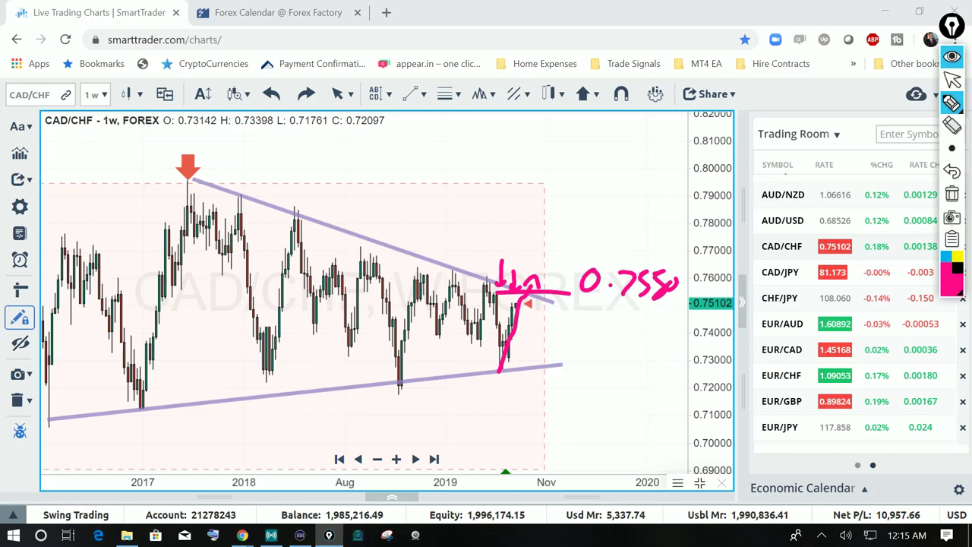
{"action": "left_click", "coordinate": [953, 194]}
{"action": "left_click", "coordinate": [953, 81]}
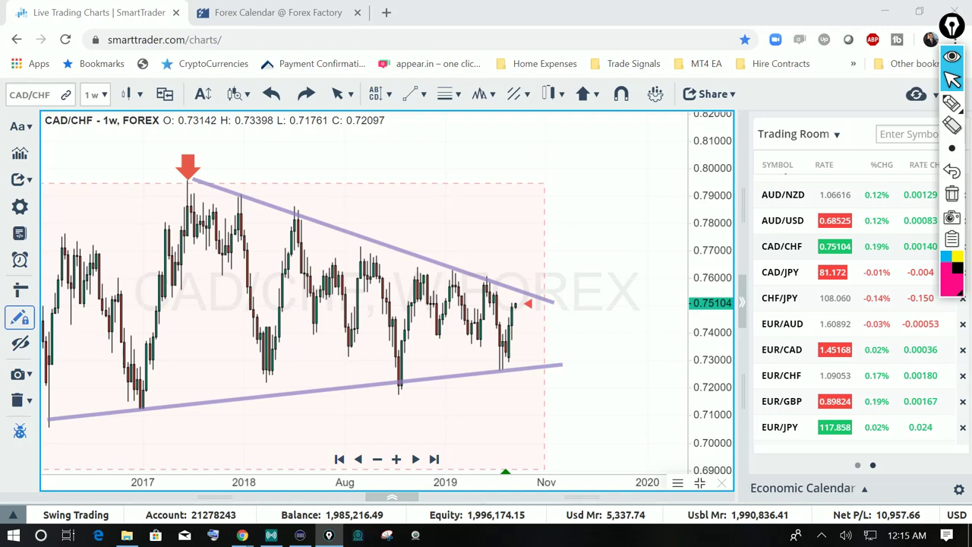
- Load the CAD/JPY weekly chart and sketch a triangle in ink: a near-flat support line around 80 and a falling upper line from about 93
{"action": "left_click", "coordinate": [780, 272]}
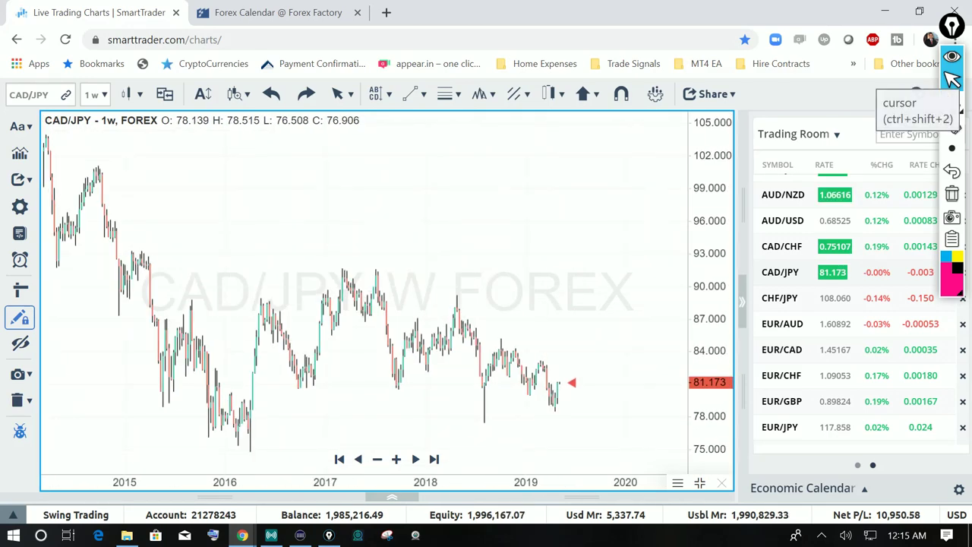
{"action": "left_click", "coordinate": [952, 79]}
{"action": "left_click_drag", "start_coordinate": [257, 304], "coordinate": [280, 305]}
{"action": "left_click", "coordinate": [952, 103]}
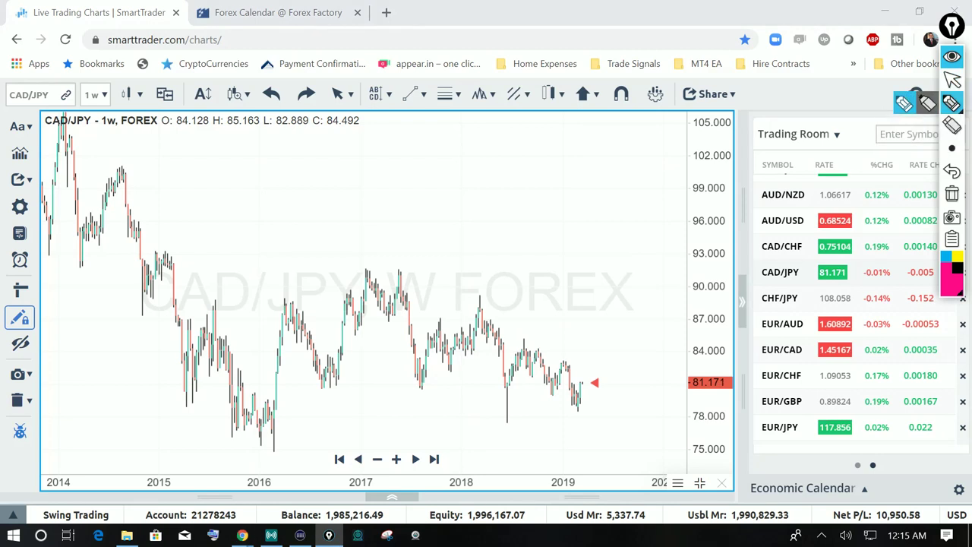
{"action": "left_click_drag", "start_coordinate": [316, 391], "coordinate": [670, 394]}
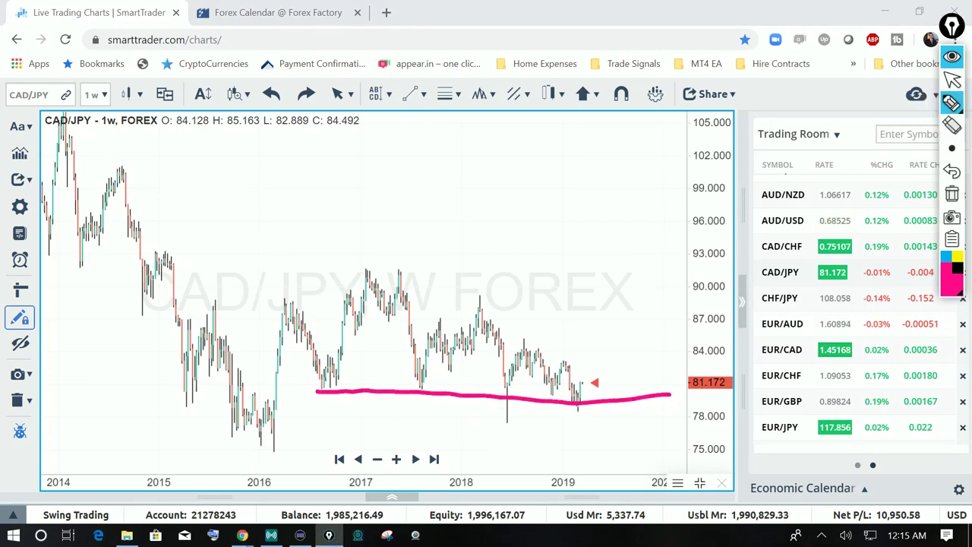
{"action": "left_click_drag", "start_coordinate": [368, 251], "coordinate": [647, 389]}
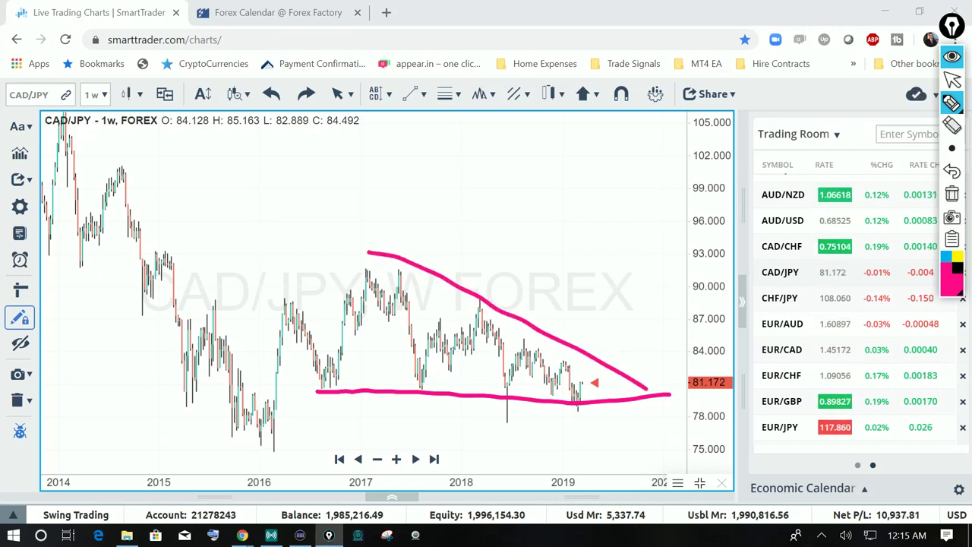
- Circle the latest CAD/JPY lows at the support line, point an ink arrow up to the falling line, and clear the ink
{"action": "mouse_move", "coordinate": [595, 383]}
{"action": "left_mouse_down"}
{"action": "mouse_move", "coordinate": [569, 417]}
{"action": "mouse_move", "coordinate": [593, 362]}
{"action": "mouse_move", "coordinate": [600, 371]}
{"action": "left_mouse_up"}
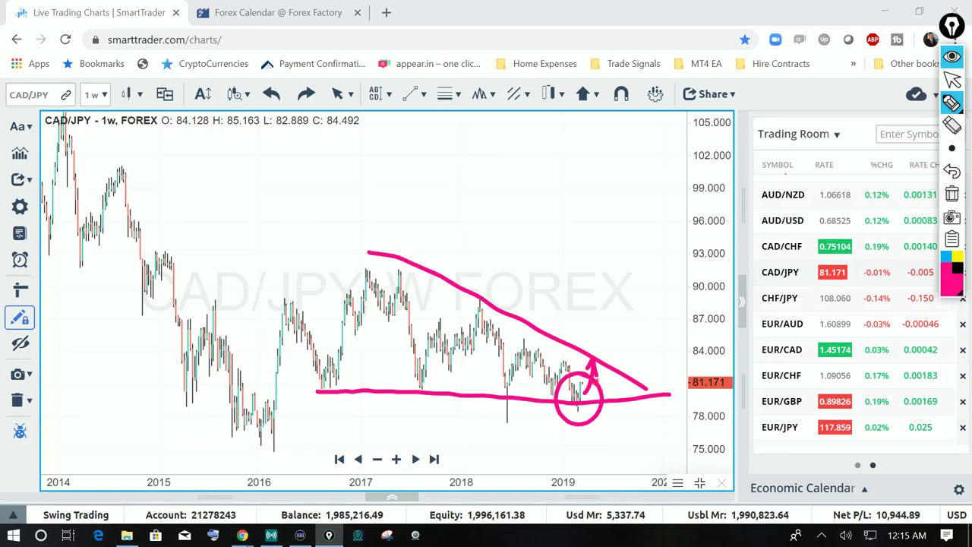
{"action": "left_click", "coordinate": [952, 194]}
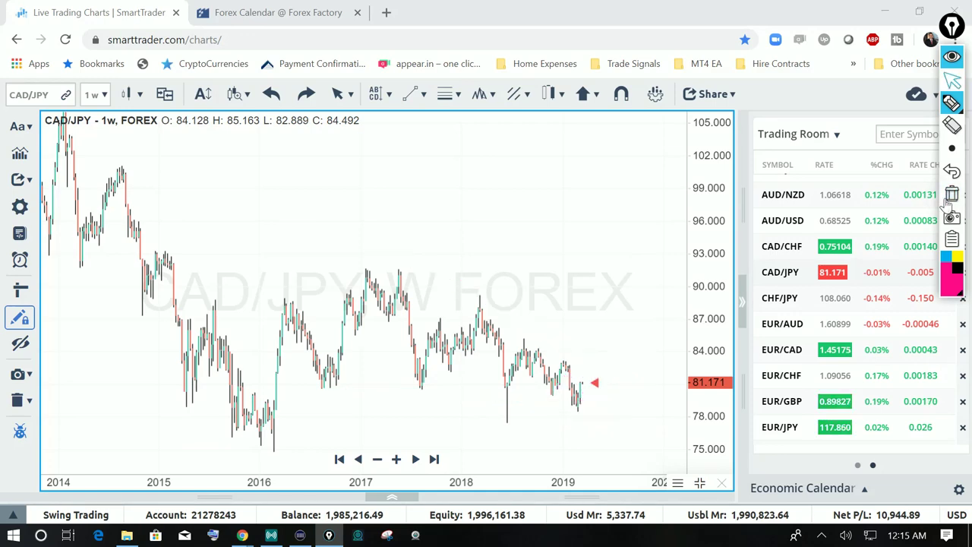
{"action": "left_click", "coordinate": [953, 81]}
- Switch to the Forex Factory calendar, show the week of Sep 1 - Sep 7, and circle Friday's CAD Employment Change and Unemployment Rate
{"action": "key", "text": "ctrl+Tab"}
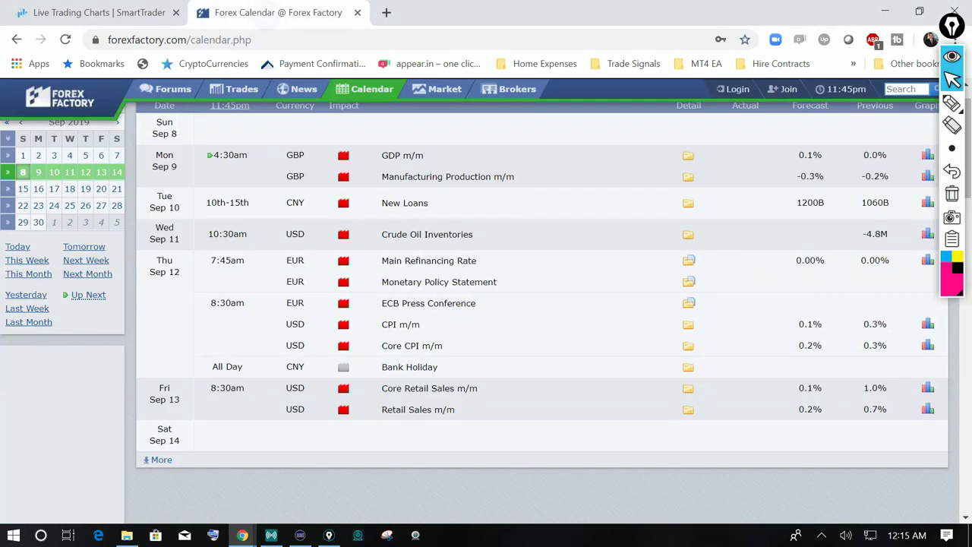
{"action": "left_click", "coordinate": [7, 155]}
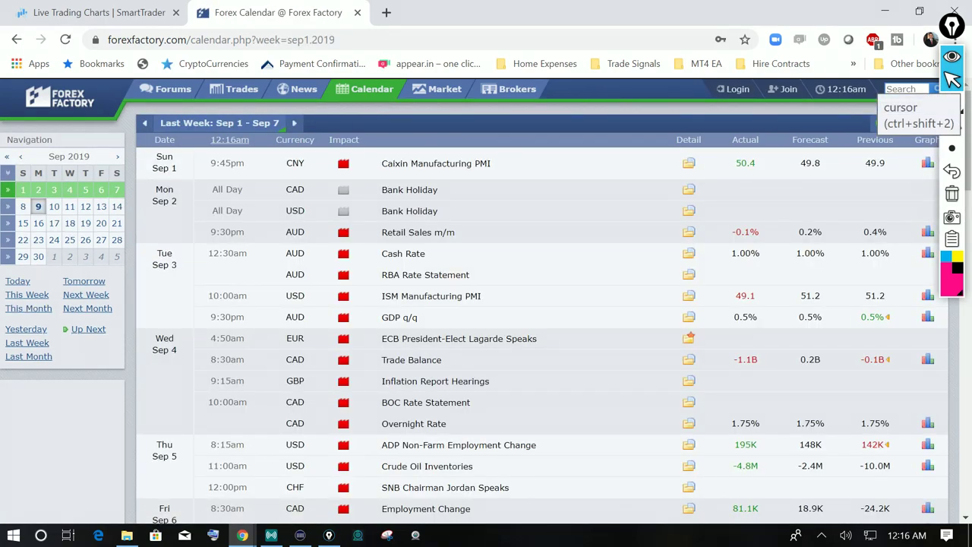
{"action": "scroll", "coordinate": [961, 111], "scroll_direction": "down", "scroll_amount": 3}
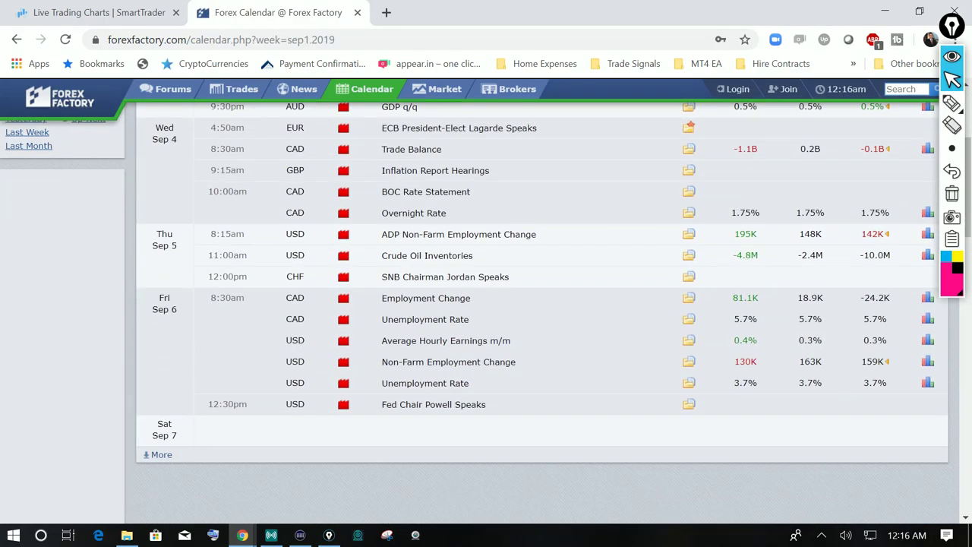
{"action": "left_click", "coordinate": [952, 103]}
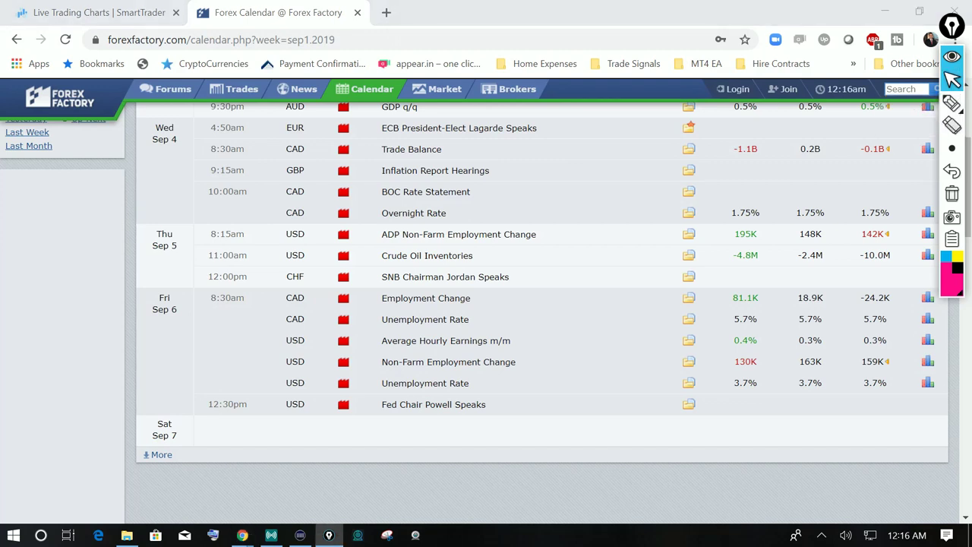
{"action": "mouse_move", "coordinate": [317, 289]}
{"action": "left_mouse_down"}
{"action": "mouse_move", "coordinate": [278, 335]}
{"action": "mouse_move", "coordinate": [436, 336]}
{"action": "mouse_move", "coordinate": [512, 297]}
{"action": "mouse_move", "coordinate": [304, 291]}
{"action": "left_mouse_up"}
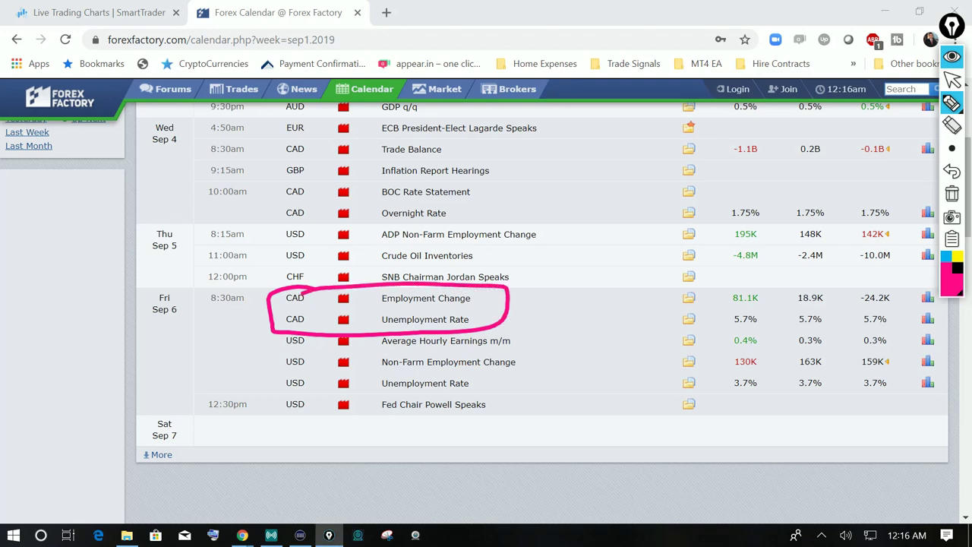
- Tick and underline in ink the figures for Friday's CAD Employment Change and Unemployment Rate, and clear the ink
{"action": "left_click_drag", "start_coordinate": [775, 291], "coordinate": [818, 261]}
{"action": "left_click_drag", "start_coordinate": [714, 328], "coordinate": [901, 332]}
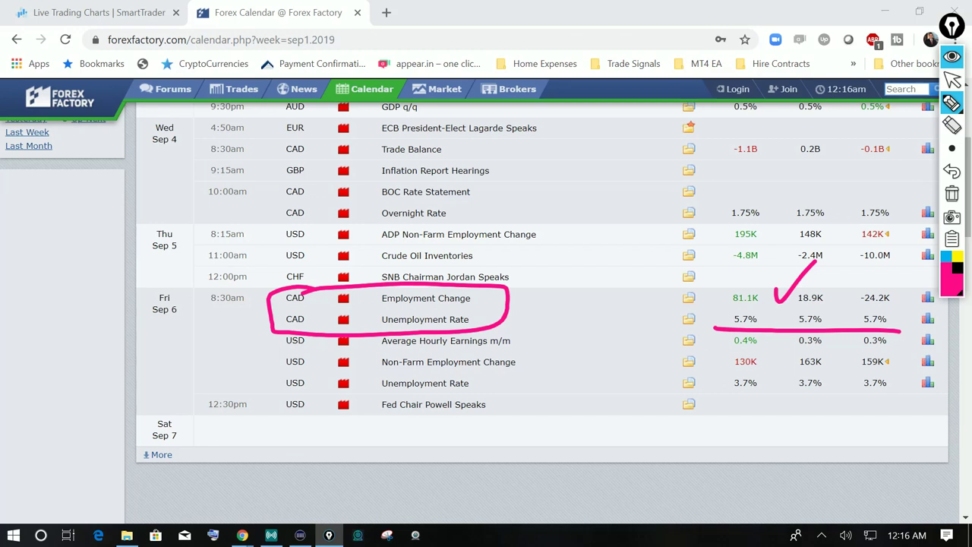
{"action": "left_click_drag", "start_coordinate": [737, 286], "coordinate": [782, 266]}
{"action": "left_click", "coordinate": [953, 194]}
{"action": "left_click", "coordinate": [952, 80]}
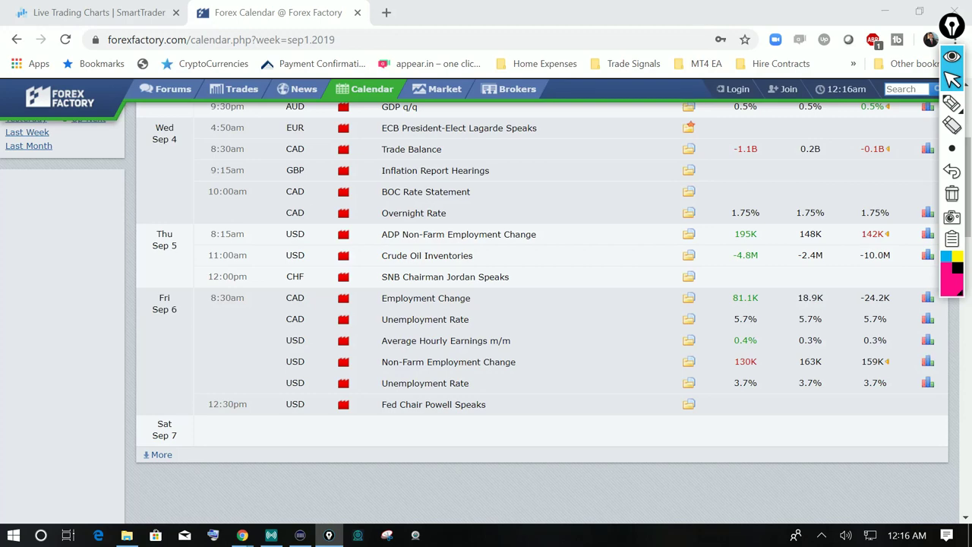
- Return to the CAD/JPY weekly chart, point an ink arrow up at the latest candle, and clear the ink
{"action": "key", "text": "ctrl+Tab"}
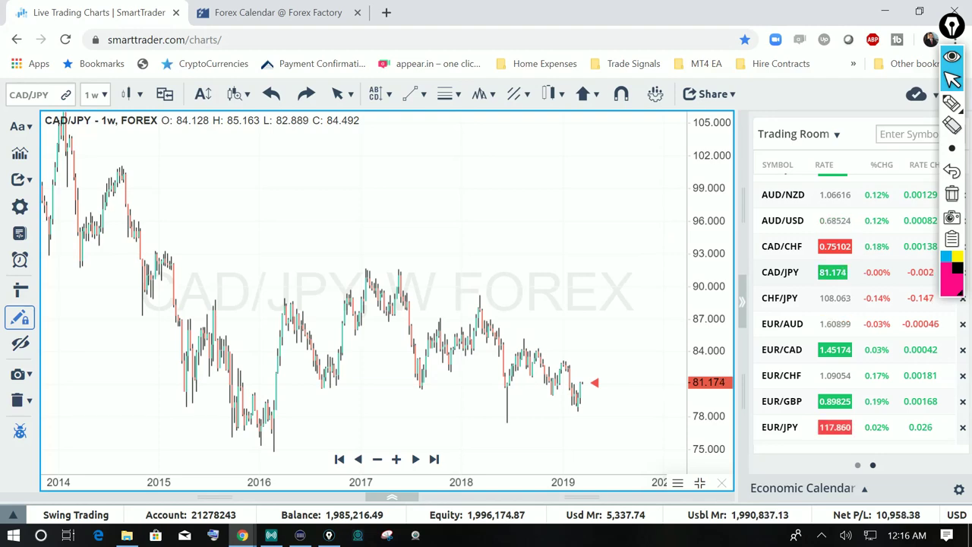
{"action": "scroll", "coordinate": [486, 293], "scroll_direction": "up", "scroll_amount": 3}
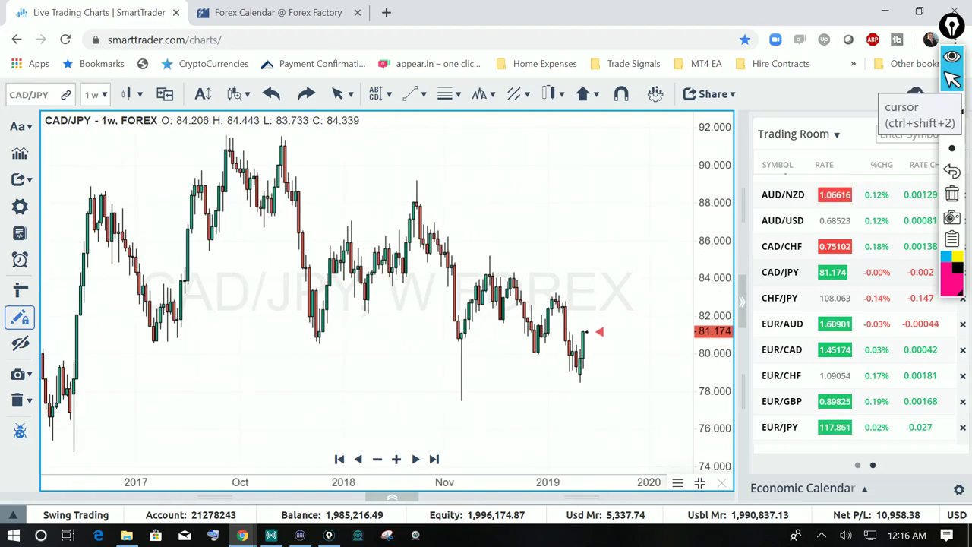
{"action": "left_click", "coordinate": [952, 102]}
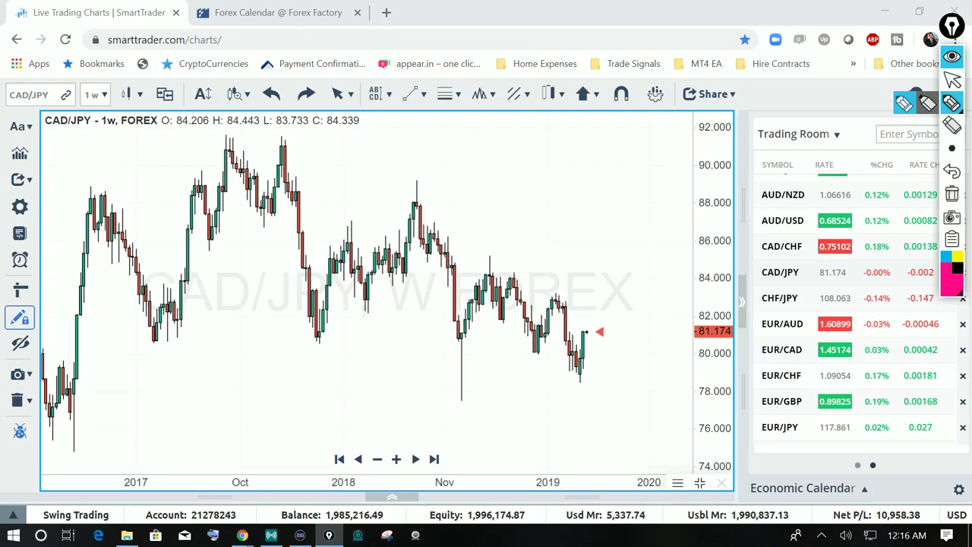
{"action": "mouse_move", "coordinate": [601, 344]}
{"action": "left_mouse_down"}
{"action": "mouse_move", "coordinate": [595, 379]}
{"action": "mouse_move", "coordinate": [608, 352]}
{"action": "left_mouse_up"}
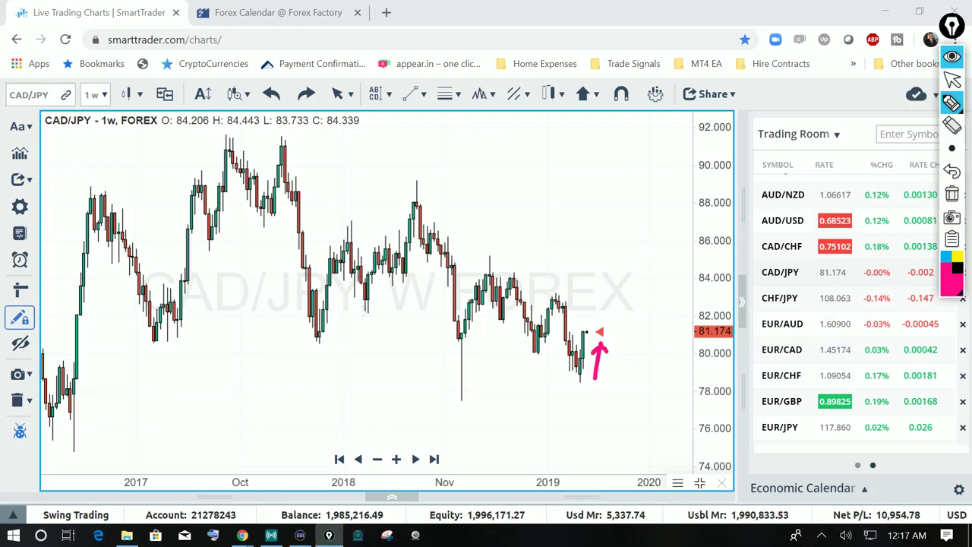
{"action": "left_click", "coordinate": [953, 194]}
{"action": "left_click", "coordinate": [953, 79]}
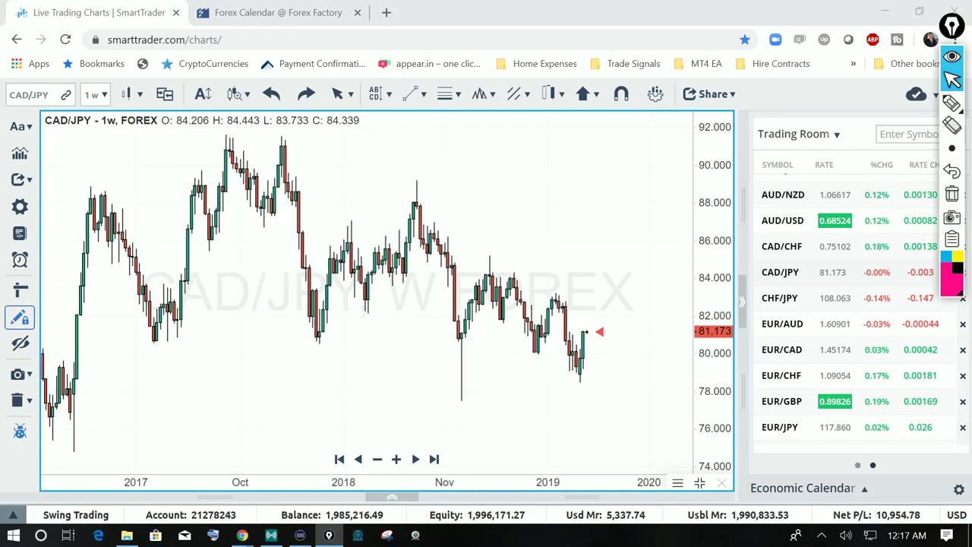
- Restore the multi-chart layout, enlarge the CAD/JPY 1-hour chart, and change the chart cursor from crosshair to arrow
{"action": "left_click", "coordinate": [700, 483]}
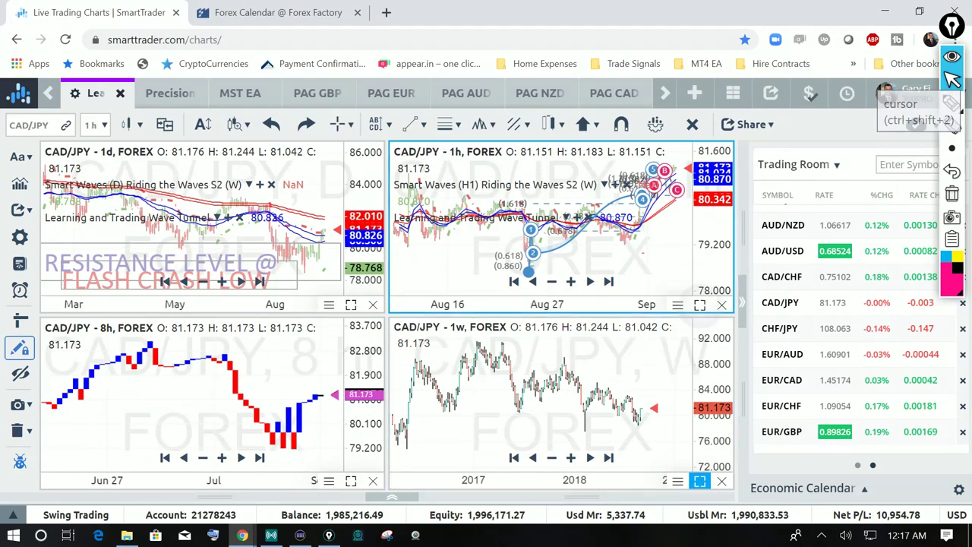
{"action": "left_click", "coordinate": [699, 294]}
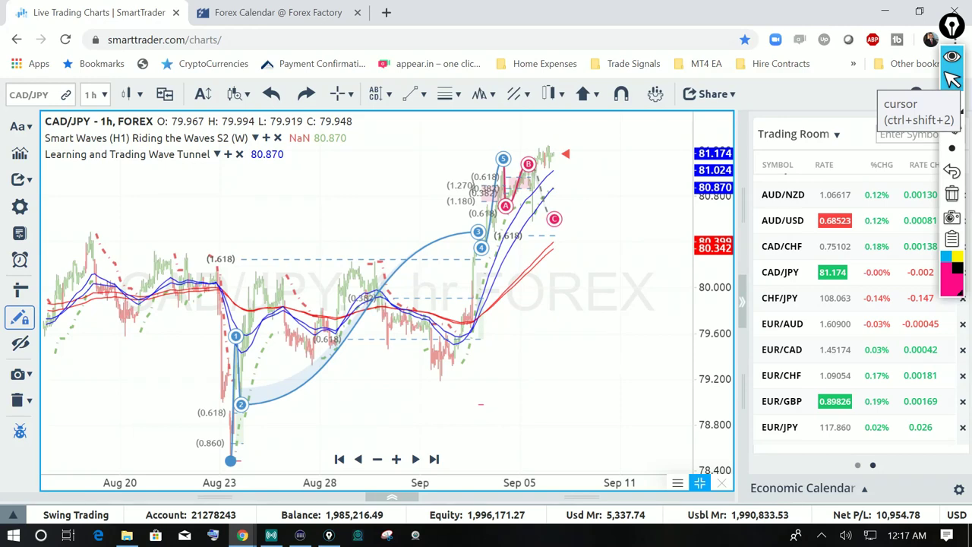
{"action": "left_click", "coordinate": [348, 95]}
{"action": "left_click", "coordinate": [362, 120]}
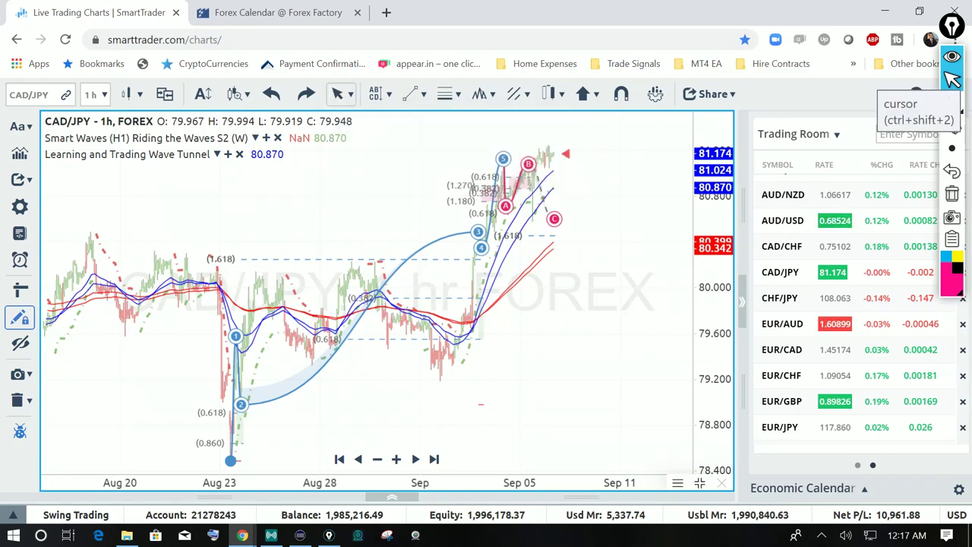
{"action": "scroll", "coordinate": [376, 419], "scroll_direction": "up", "scroll_amount": 5}
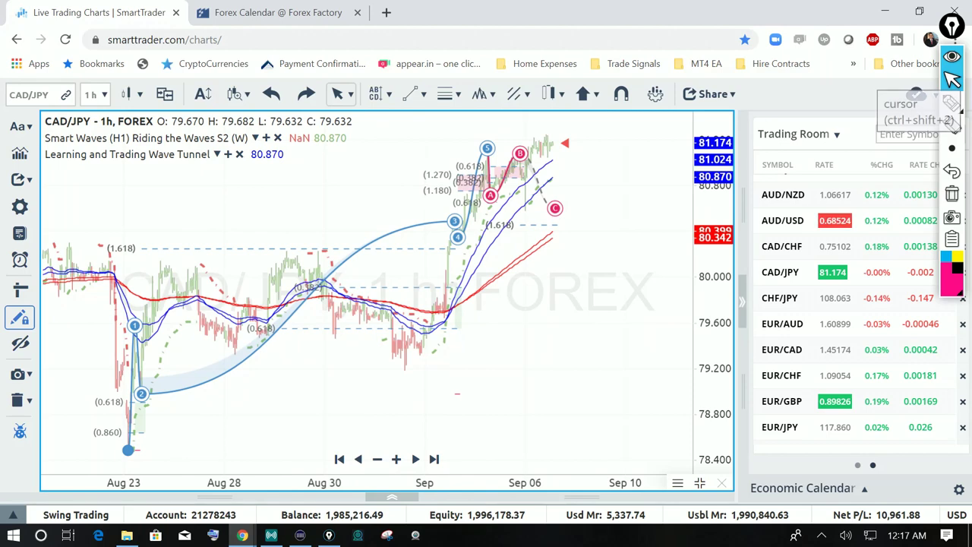
{"action": "scroll", "coordinate": [376, 419], "scroll_direction": "down", "scroll_amount": 4}
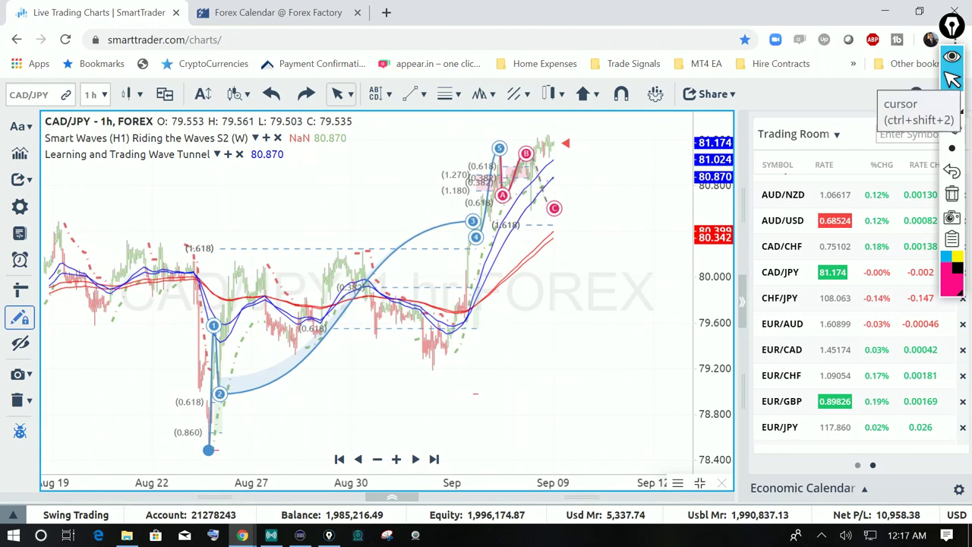
- Move wave point 1 to the late-August high near 80.2 and wave point 2 to the early-September low near 79.2
{"action": "left_click_drag", "start_coordinate": [213, 326], "coordinate": [240, 252]}
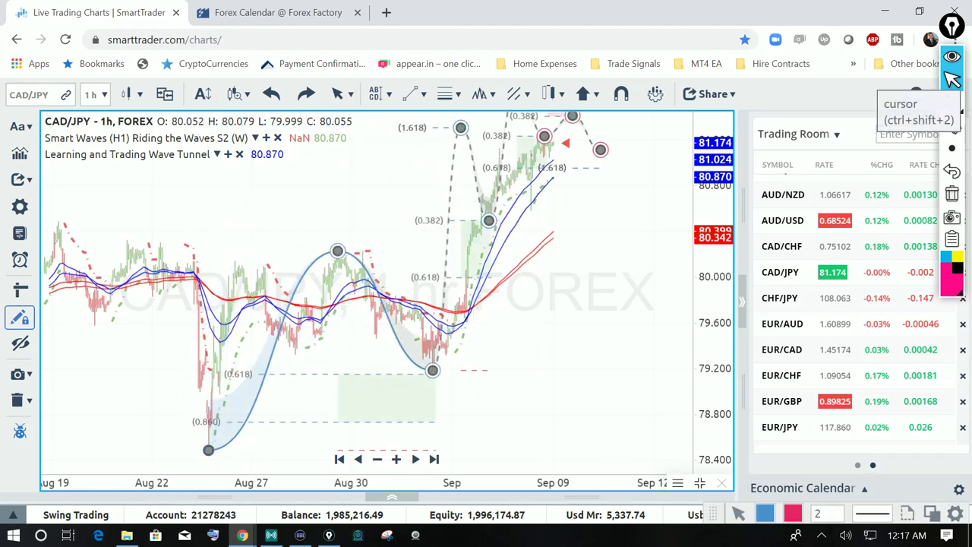
{"action": "left_click_drag", "start_coordinate": [456, 289], "coordinate": [441, 237]}
{"action": "scroll", "coordinate": [441, 238], "scroll_direction": "up", "scroll_amount": 5}
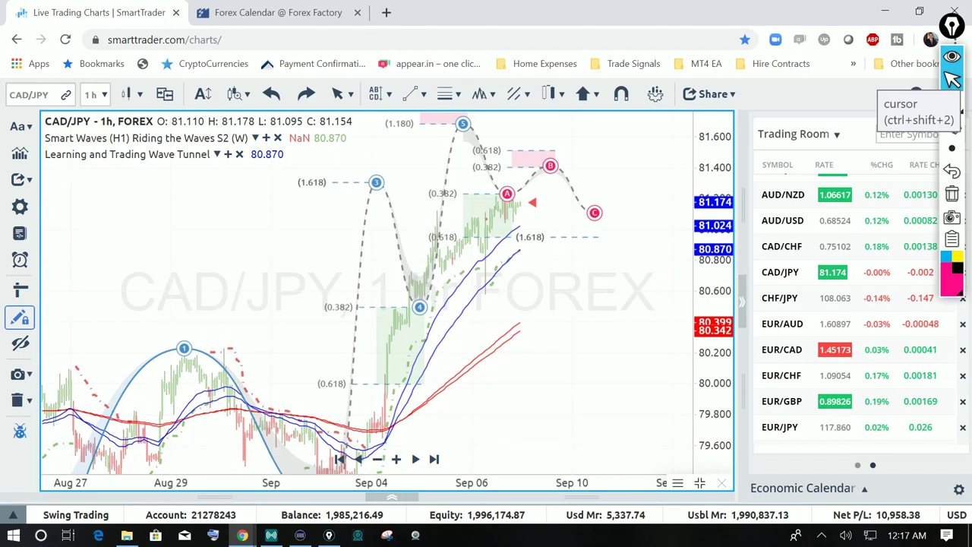
- Ink a line across from wave point 3 with an arrow onto it, circle point A, and sketch a dip to about 80.6 and a rally
{"action": "left_click", "coordinate": [953, 103]}
{"action": "mouse_move", "coordinate": [375, 182]}
{"action": "left_mouse_down"}
{"action": "mouse_move", "coordinate": [534, 181]}
{"action": "mouse_move", "coordinate": [514, 174]}
{"action": "mouse_move", "coordinate": [524, 225]}
{"action": "mouse_move", "coordinate": [535, 181]}
{"action": "left_mouse_up"}
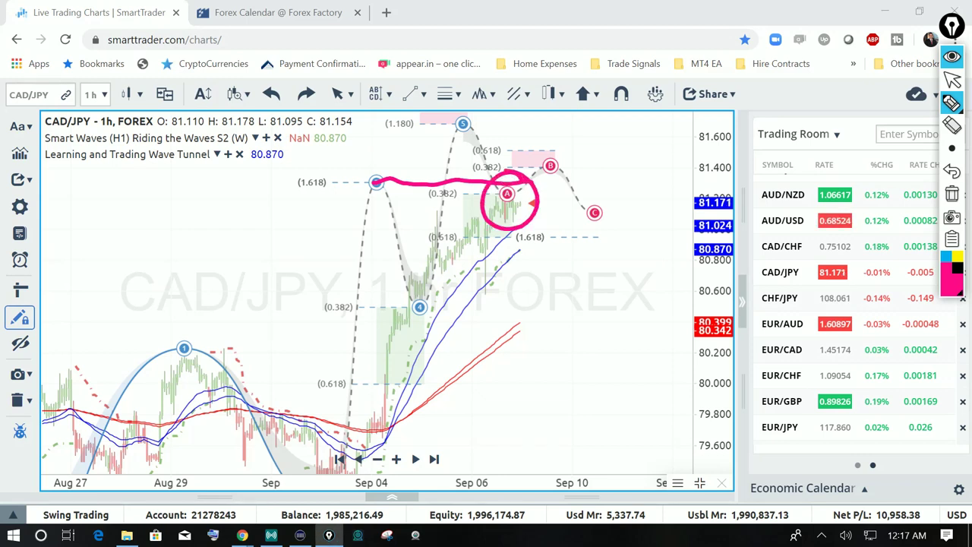
{"action": "mouse_move", "coordinate": [515, 181]}
{"action": "left_mouse_down"}
{"action": "mouse_move", "coordinate": [541, 219]}
{"action": "mouse_move", "coordinate": [562, 297]}
{"action": "mouse_move", "coordinate": [596, 221]}
{"action": "mouse_move", "coordinate": [617, 120]}
{"action": "left_mouse_up"}
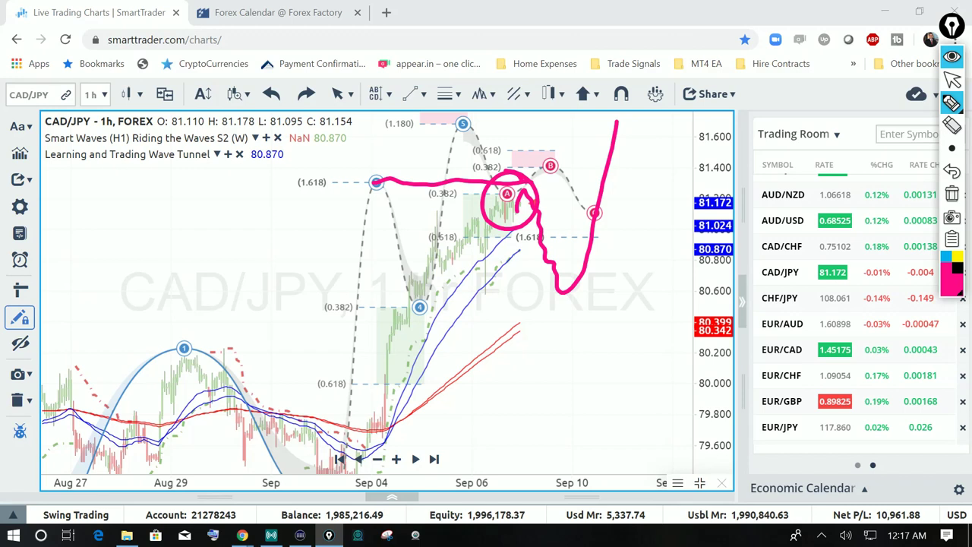
{"action": "mouse_move", "coordinate": [437, 141]}
{"action": "left_mouse_down"}
{"action": "mouse_move", "coordinate": [441, 169]}
{"action": "mouse_move", "coordinate": [446, 161]}
{"action": "left_mouse_up"}
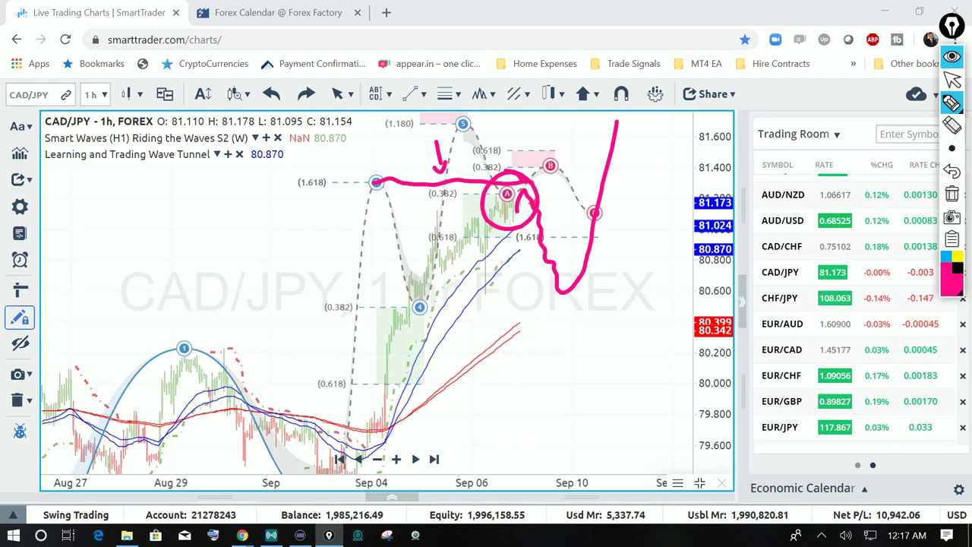
- Point two ink arrows up at the sketched CAD/JPY trough, and clear the ink
{"action": "left_click_drag", "start_coordinate": [561, 303], "coordinate": [560, 335]}
{"action": "mouse_move", "coordinate": [548, 320]}
{"action": "left_mouse_down"}
{"action": "mouse_move", "coordinate": [561, 303]}
{"action": "mouse_move", "coordinate": [567, 313]}
{"action": "left_mouse_up"}
{"action": "mouse_move", "coordinate": [583, 308]}
{"action": "left_mouse_down"}
{"action": "mouse_move", "coordinate": [583, 345]}
{"action": "mouse_move", "coordinate": [587, 316]}
{"action": "left_mouse_up"}
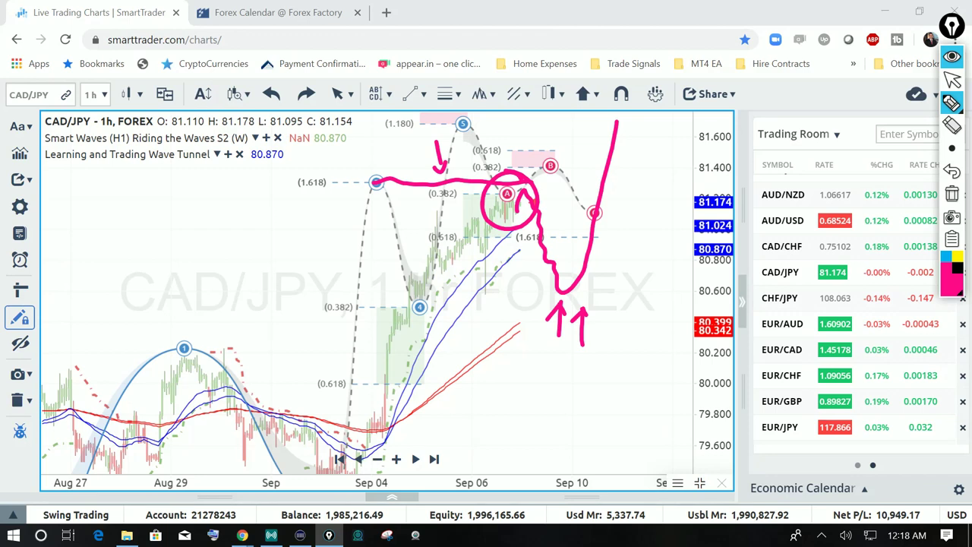
{"action": "left_click", "coordinate": [953, 79]}
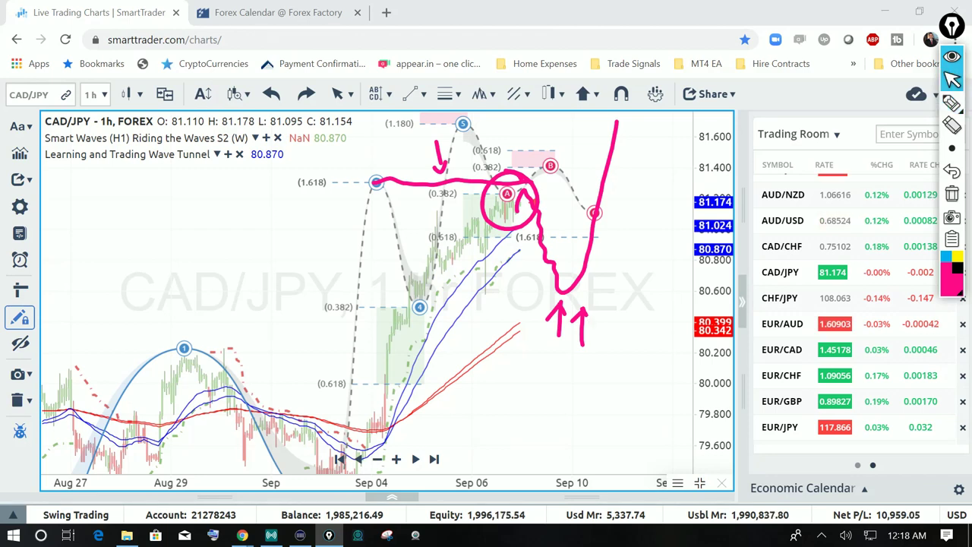
{"action": "left_click", "coordinate": [953, 194]}
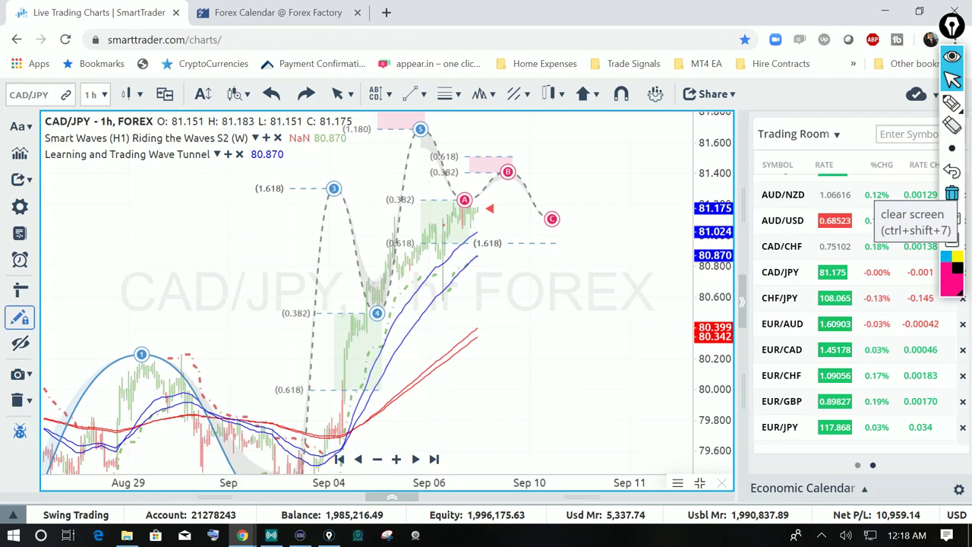
{"action": "left_click", "coordinate": [952, 193]}
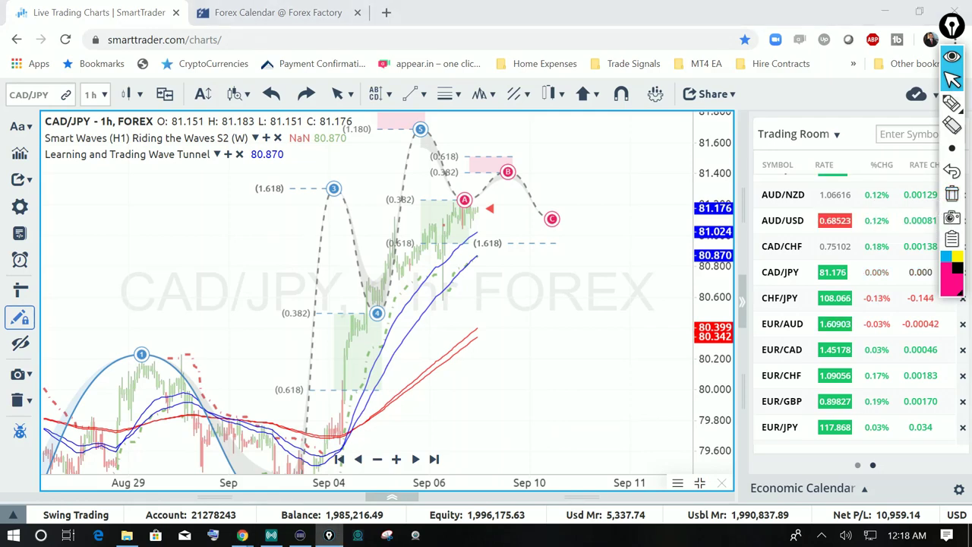
- Load CHF/JPY and swap its enlarged 1-hour chart for the enlarged weekly chart
{"action": "left_click", "coordinate": [788, 299]}
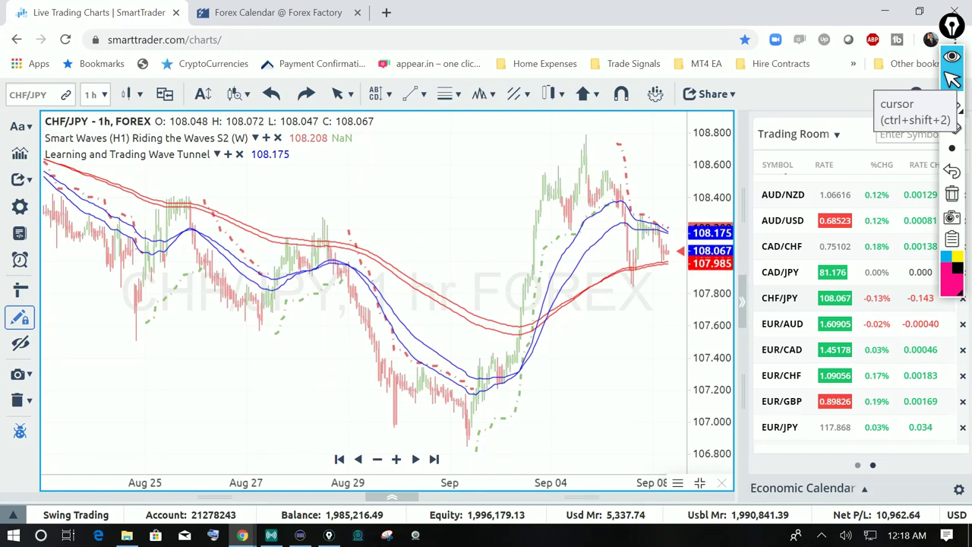
{"action": "left_click_drag", "start_coordinate": [585, 304], "coordinate": [462, 304]}
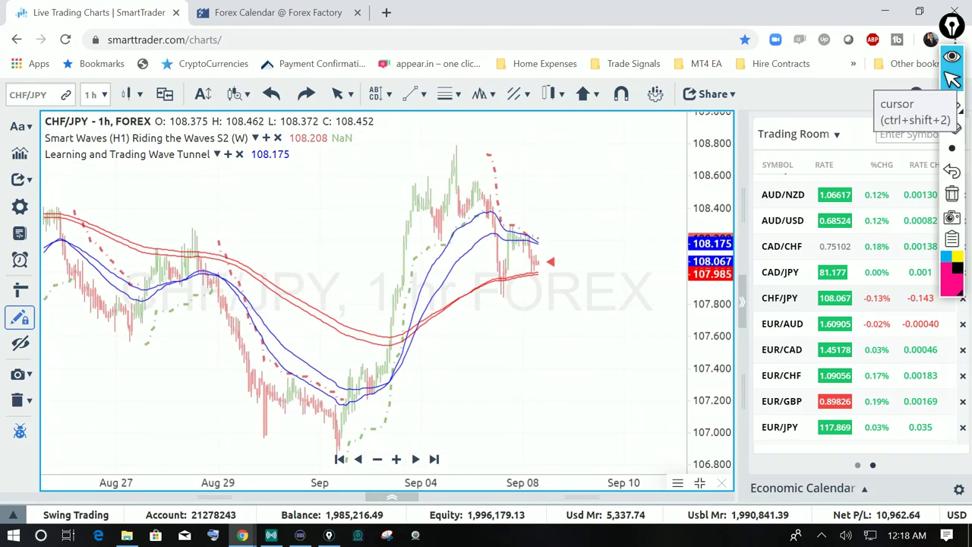
{"action": "left_click", "coordinate": [700, 483]}
{"action": "left_click", "coordinate": [700, 482]}
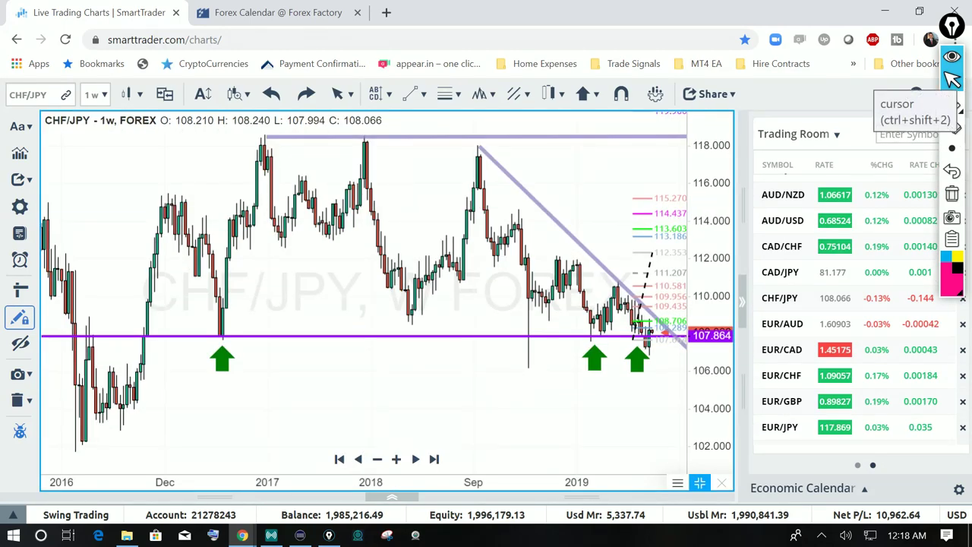
{"action": "scroll", "coordinate": [515, 250], "scroll_direction": "down", "scroll_amount": 3}
{"action": "left_click_drag", "start_coordinate": [515, 251], "coordinate": [411, 237]}
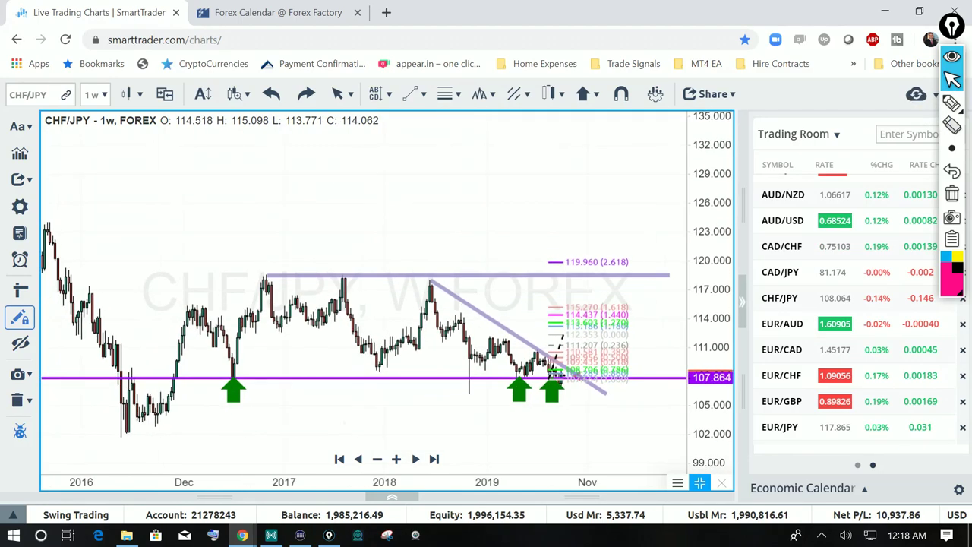
{"action": "scroll", "coordinate": [424, 252], "scroll_direction": "up", "scroll_amount": 2}
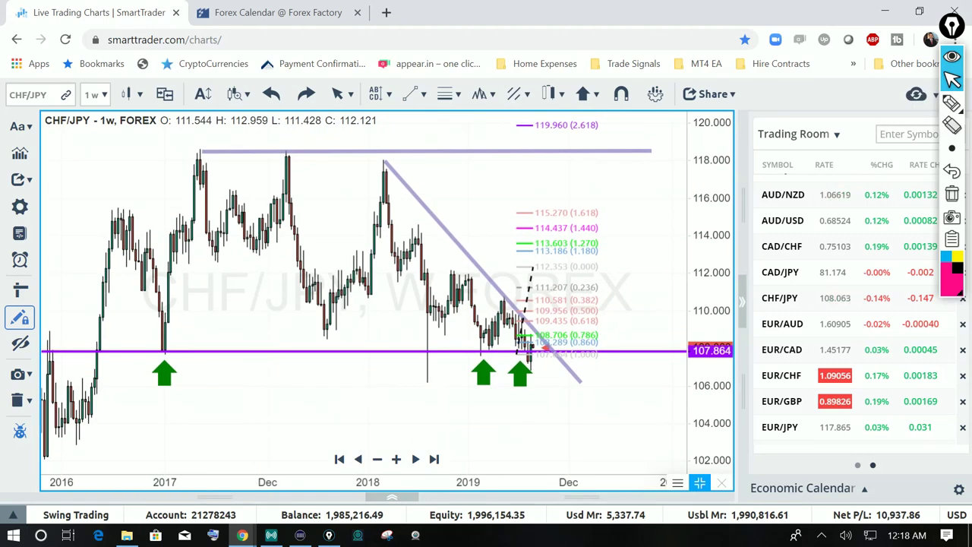
- Circle the latest CHF/JPY lows in ink, add arrows below the 107.864 support touches and one rising to about 111, and clear the ink
{"action": "left_click", "coordinate": [952, 104]}
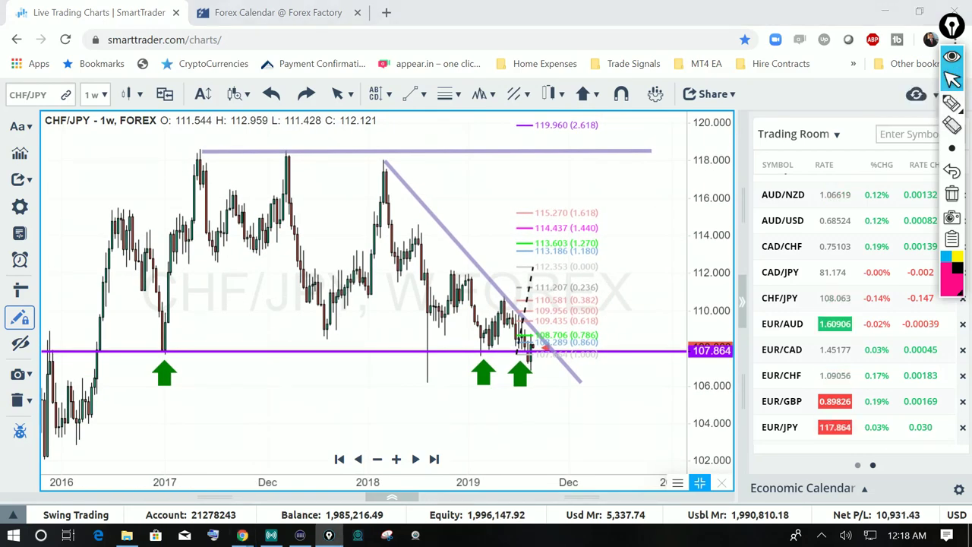
{"action": "mouse_move", "coordinate": [538, 392]}
{"action": "left_mouse_down"}
{"action": "mouse_move", "coordinate": [539, 370]}
{"action": "mouse_move", "coordinate": [548, 380]}
{"action": "left_mouse_up"}
{"action": "mouse_move", "coordinate": [547, 344]}
{"action": "left_mouse_down"}
{"action": "mouse_move", "coordinate": [553, 379]}
{"action": "mouse_move", "coordinate": [541, 339]}
{"action": "left_mouse_up"}
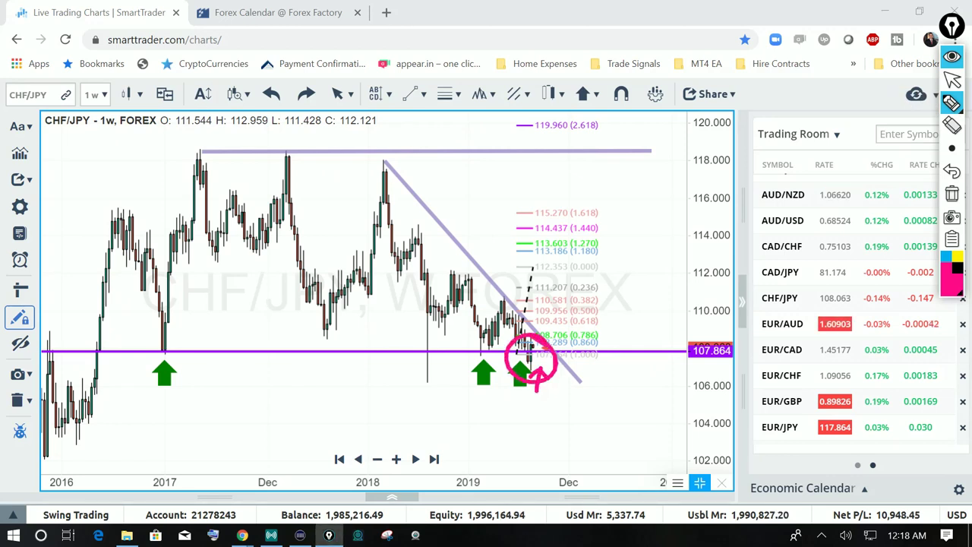
{"action": "mouse_move", "coordinate": [182, 386]}
{"action": "left_mouse_down"}
{"action": "mouse_move", "coordinate": [185, 360]}
{"action": "mouse_move", "coordinate": [194, 374]}
{"action": "left_mouse_up"}
{"action": "mouse_move", "coordinate": [472, 391]}
{"action": "left_mouse_down"}
{"action": "mouse_move", "coordinate": [474, 360]}
{"action": "mouse_move", "coordinate": [483, 372]}
{"action": "mouse_move", "coordinate": [434, 357]}
{"action": "mouse_move", "coordinate": [442, 370]}
{"action": "left_mouse_up"}
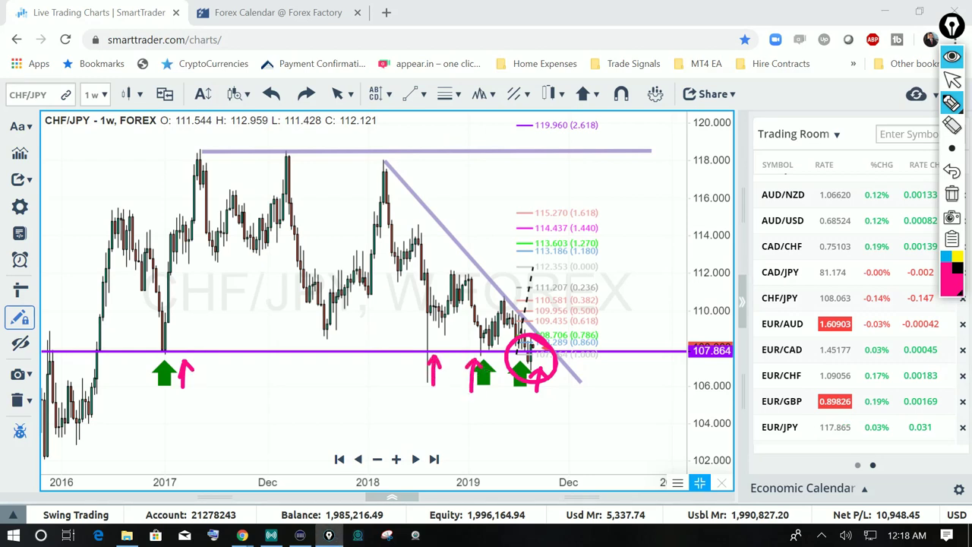
{"action": "mouse_move", "coordinate": [552, 359]}
{"action": "left_mouse_down"}
{"action": "mouse_move", "coordinate": [560, 291]}
{"action": "mouse_move", "coordinate": [570, 307]}
{"action": "left_mouse_up"}
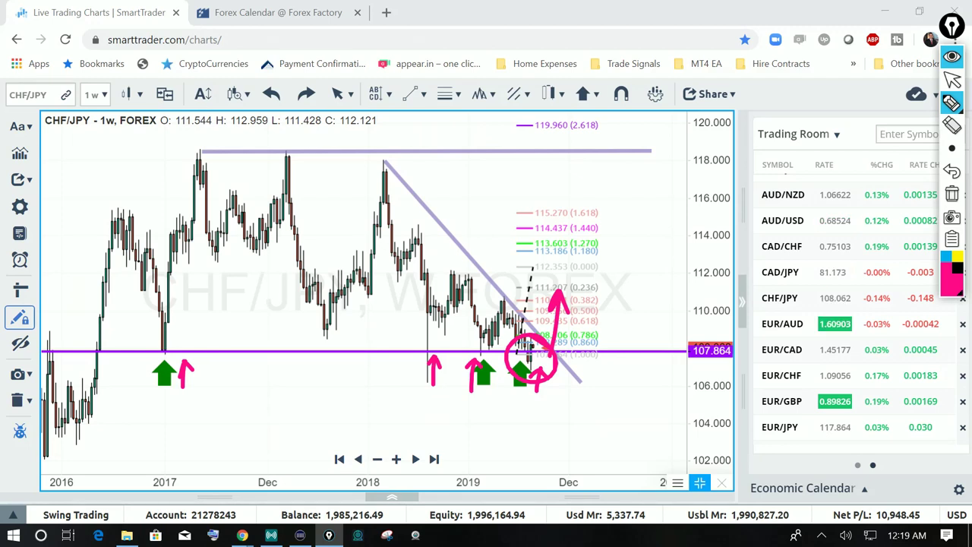
{"action": "left_click", "coordinate": [953, 193]}
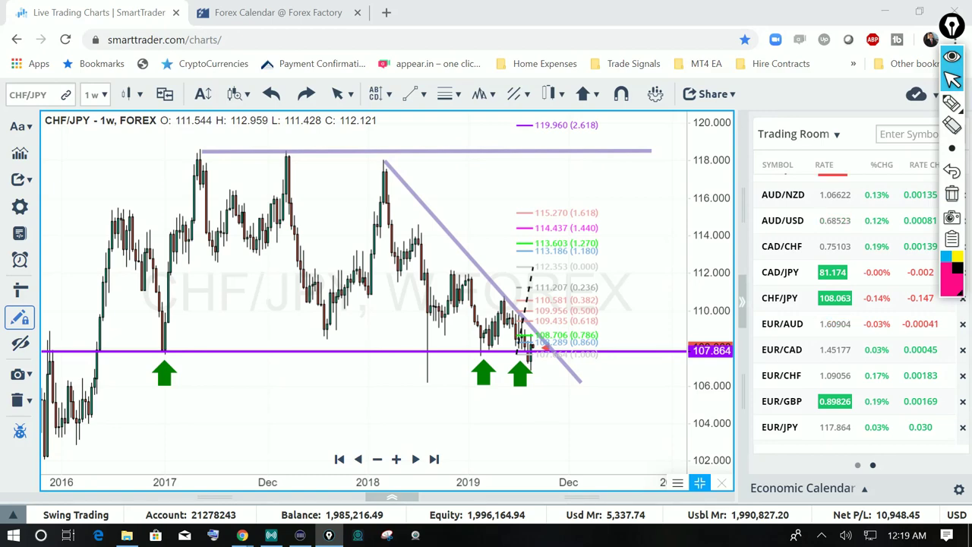
{"action": "left_click_drag", "start_coordinate": [355, 304], "coordinate": [328, 322]}
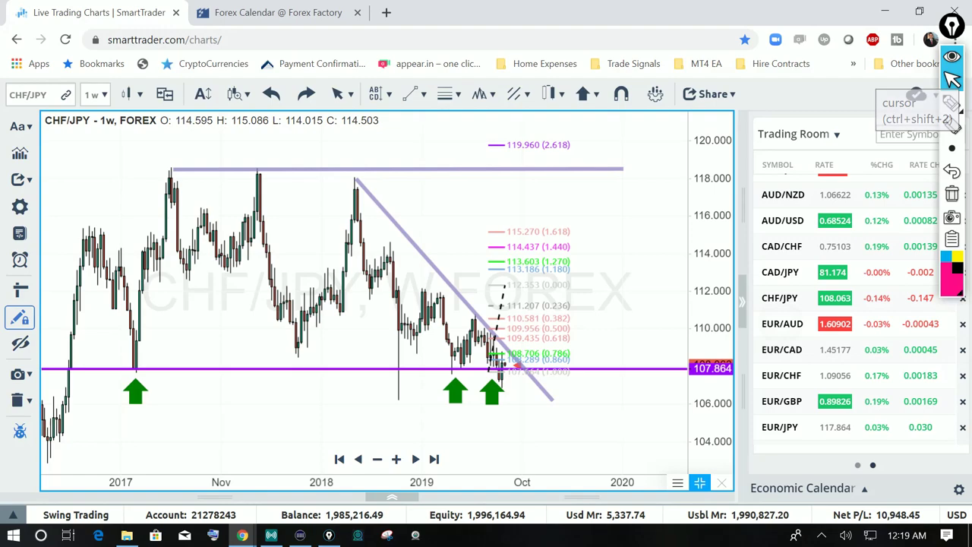
- Load EUR/AUD, sketch a wavy ink arrow falling from the latest price to the 1.36689 level, and write 2700 beside it
{"action": "left_click", "coordinate": [783, 324]}
{"action": "left_click_drag", "start_coordinate": [563, 360], "coordinate": [425, 367]}
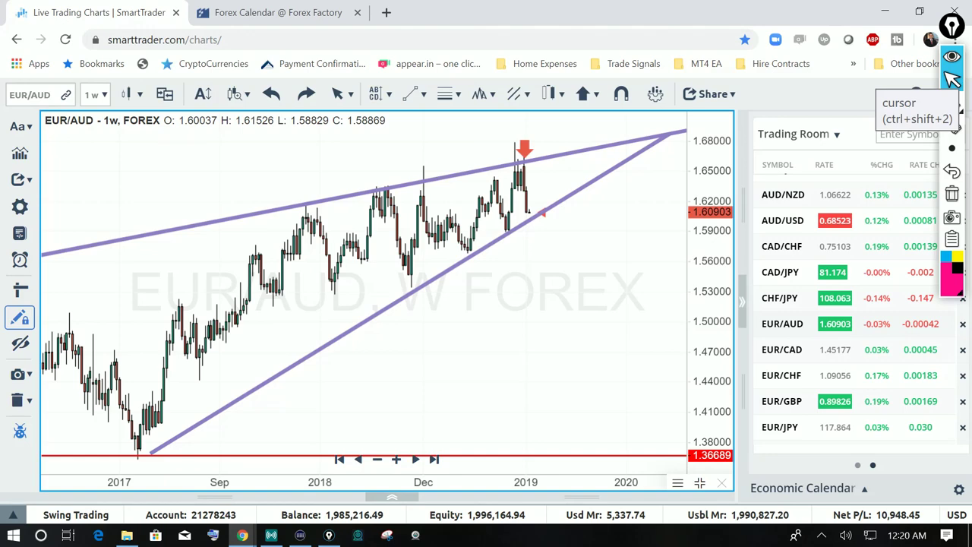
{"action": "scroll", "coordinate": [538, 325], "scroll_direction": "down", "scroll_amount": 2}
{"action": "left_click_drag", "start_coordinate": [430, 367], "coordinate": [418, 361]}
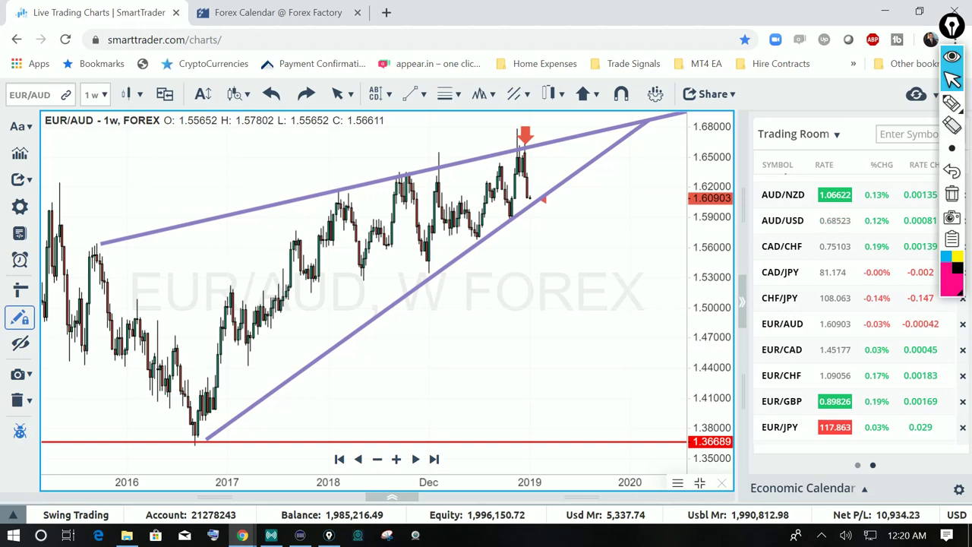
{"action": "left_click", "coordinate": [952, 103]}
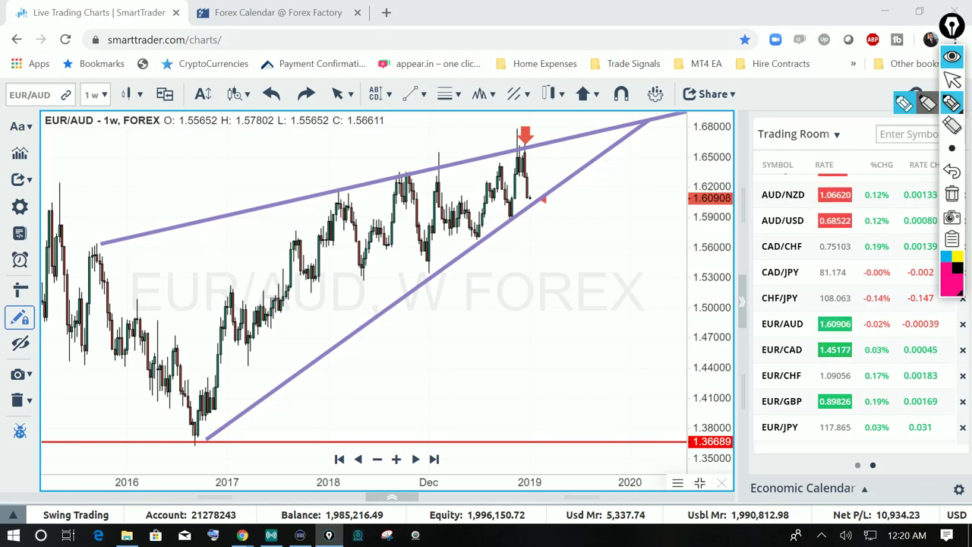
{"action": "mouse_move", "coordinate": [532, 190]}
{"action": "left_mouse_down"}
{"action": "mouse_move", "coordinate": [555, 232]}
{"action": "mouse_move", "coordinate": [617, 446]}
{"action": "mouse_move", "coordinate": [621, 410]}
{"action": "left_mouse_up"}
{"action": "mouse_move", "coordinate": [601, 298]}
{"action": "left_mouse_down"}
{"action": "mouse_move", "coordinate": [598, 327]}
{"action": "mouse_move", "coordinate": [626, 325]}
{"action": "left_mouse_up"}
{"action": "mouse_move", "coordinate": [629, 297]}
{"action": "left_mouse_down"}
{"action": "mouse_move", "coordinate": [650, 295]}
{"action": "mouse_move", "coordinate": [652, 327]}
{"action": "mouse_move", "coordinate": [654, 299]}
{"action": "left_mouse_up"}
{"action": "mouse_move", "coordinate": [674, 296]}
{"action": "left_mouse_down"}
{"action": "mouse_move", "coordinate": [673, 309]}
{"action": "mouse_move", "coordinate": [675, 298]}
{"action": "left_mouse_up"}
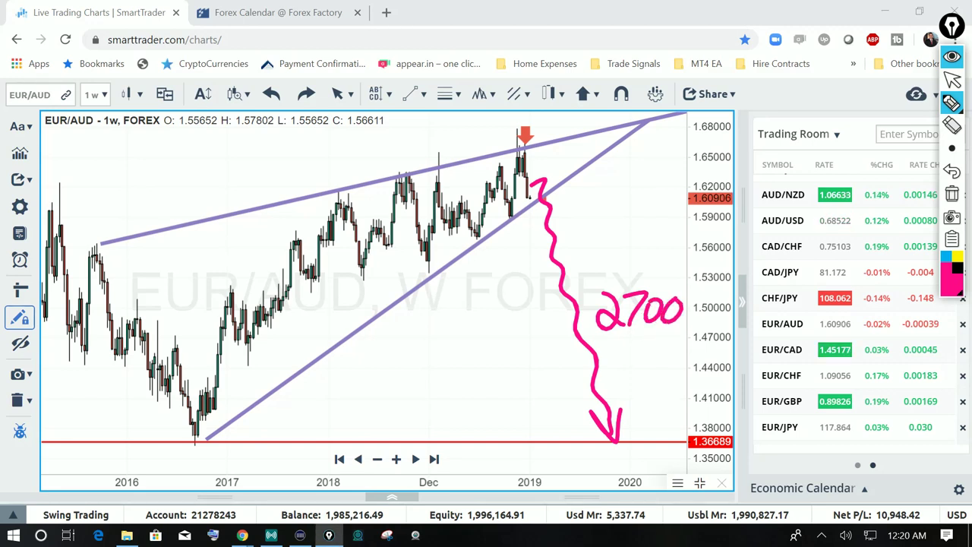
- Mark the 2016 EUR/AUD low with an ink arrow, circle the 1.36689 label and the latest swing high, and clear the ink
{"action": "mouse_move", "coordinate": [161, 441]}
{"action": "left_mouse_down"}
{"action": "mouse_move", "coordinate": [233, 445]}
{"action": "mouse_move", "coordinate": [211, 458]}
{"action": "left_mouse_up"}
{"action": "mouse_move", "coordinate": [734, 417]}
{"action": "left_mouse_down"}
{"action": "mouse_move", "coordinate": [707, 465]}
{"action": "mouse_move", "coordinate": [741, 419]}
{"action": "left_mouse_up"}
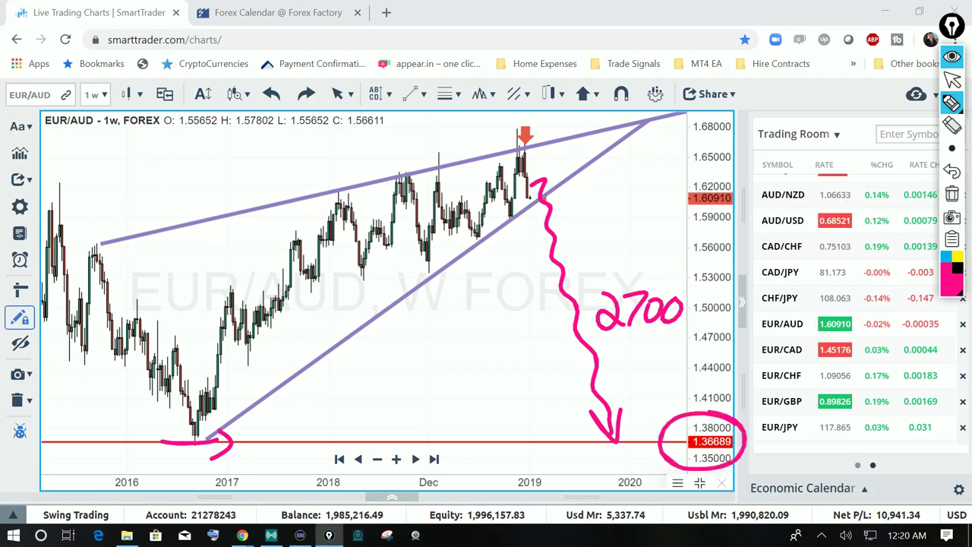
{"action": "mouse_move", "coordinate": [549, 123]}
{"action": "left_mouse_down"}
{"action": "mouse_move", "coordinate": [507, 224]}
{"action": "mouse_move", "coordinate": [531, 116]}
{"action": "left_mouse_up"}
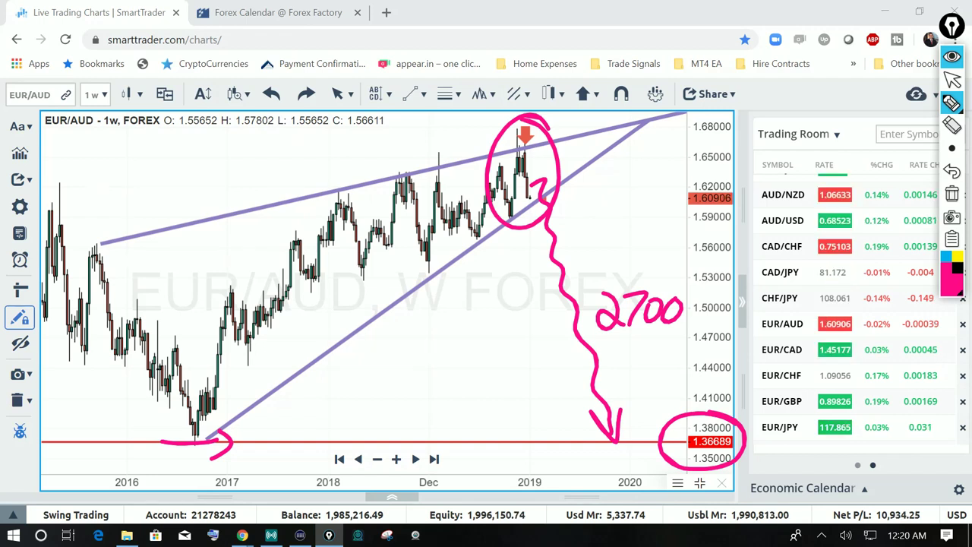
{"action": "left_click", "coordinate": [952, 194]}
{"action": "left_click", "coordinate": [952, 78]}
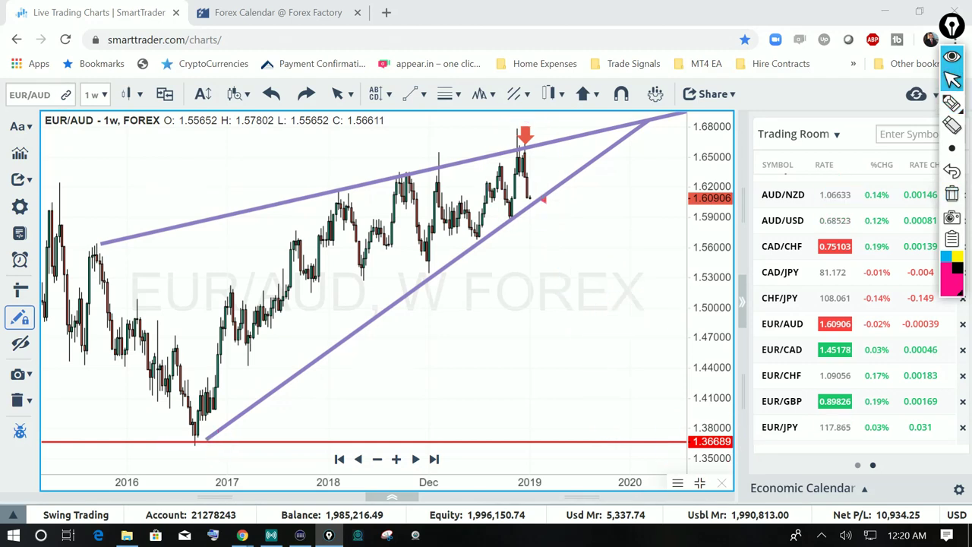
- Sketch a small rise and a drop through the lower wedge line, add an arrow along that line, circle 1.36689, and clear the ink
{"action": "left_click", "coordinate": [952, 102]}
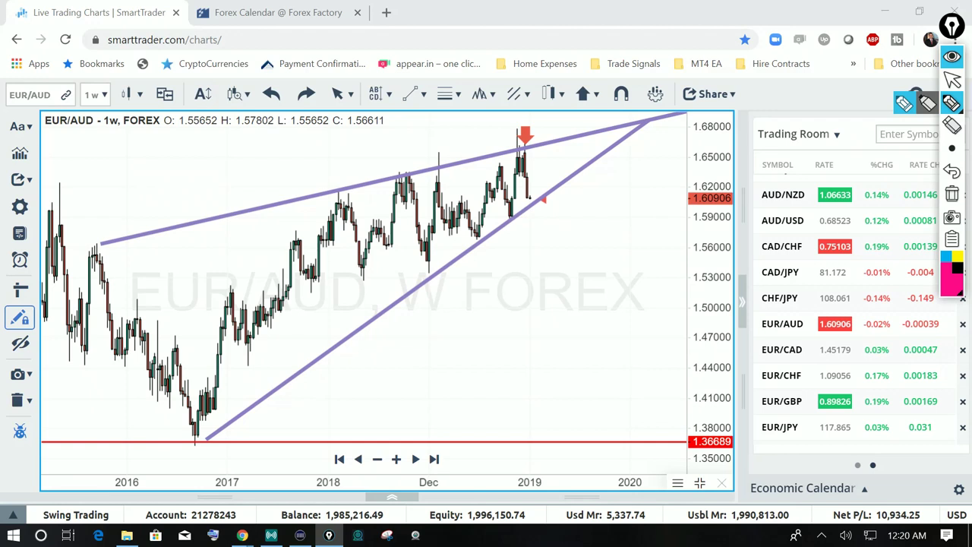
{"action": "mouse_move", "coordinate": [525, 199]}
{"action": "left_mouse_down"}
{"action": "mouse_move", "coordinate": [539, 176]}
{"action": "mouse_move", "coordinate": [551, 232]}
{"action": "mouse_move", "coordinate": [559, 221]}
{"action": "left_mouse_up"}
{"action": "mouse_move", "coordinate": [440, 275]}
{"action": "left_mouse_down"}
{"action": "mouse_move", "coordinate": [508, 215]}
{"action": "mouse_move", "coordinate": [515, 225]}
{"action": "left_mouse_up"}
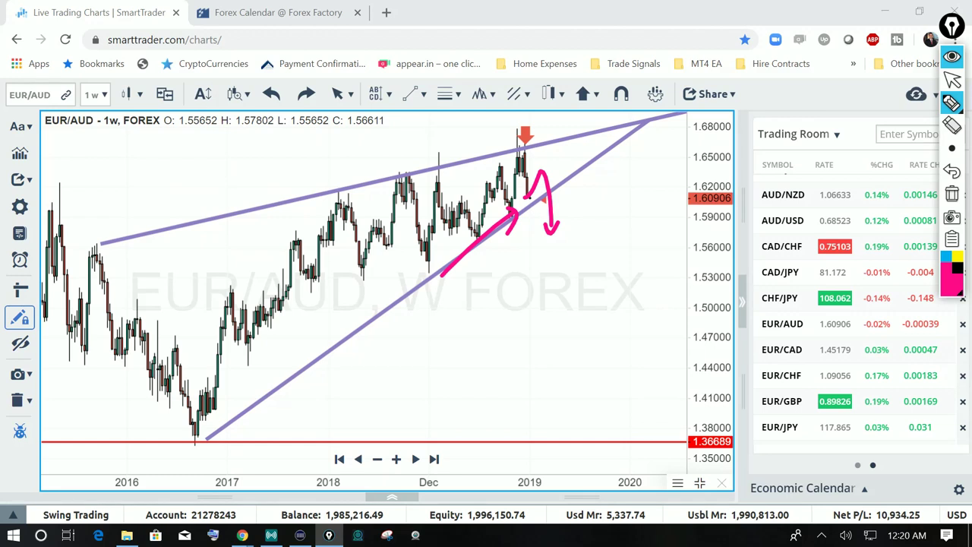
{"action": "mouse_move", "coordinate": [740, 430]}
{"action": "left_mouse_down"}
{"action": "mouse_move", "coordinate": [647, 441]}
{"action": "mouse_move", "coordinate": [737, 429]}
{"action": "left_mouse_up"}
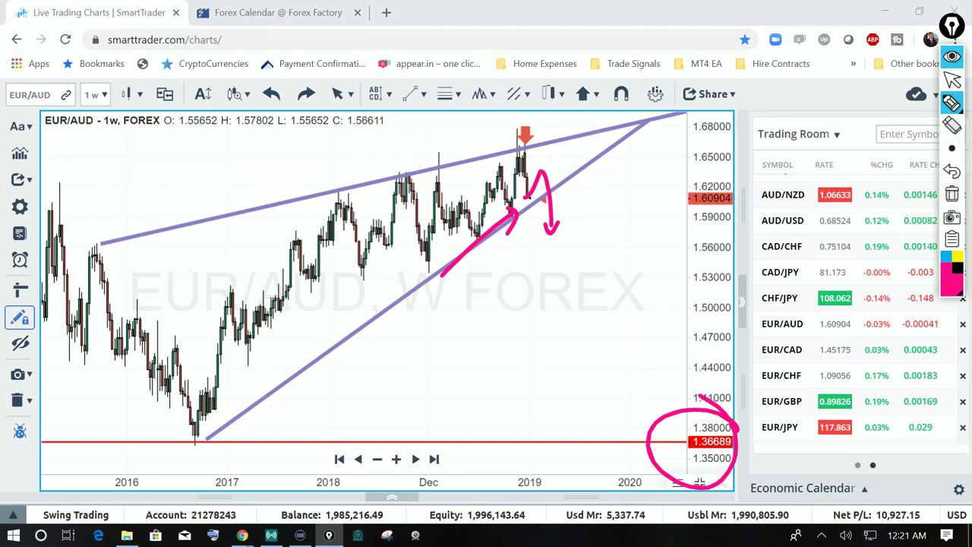
{"action": "left_click", "coordinate": [952, 194]}
{"action": "left_click", "coordinate": [952, 80]}
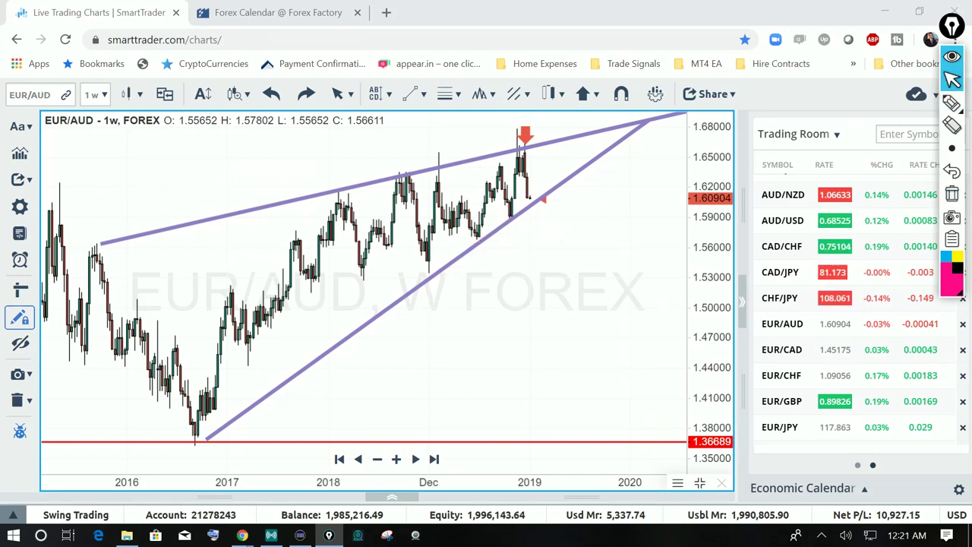
- Load EUR/CAD and draw ink arrows up to the 2017 and latest touches of the lower horizontal support line
{"action": "left_click", "coordinate": [782, 350]}
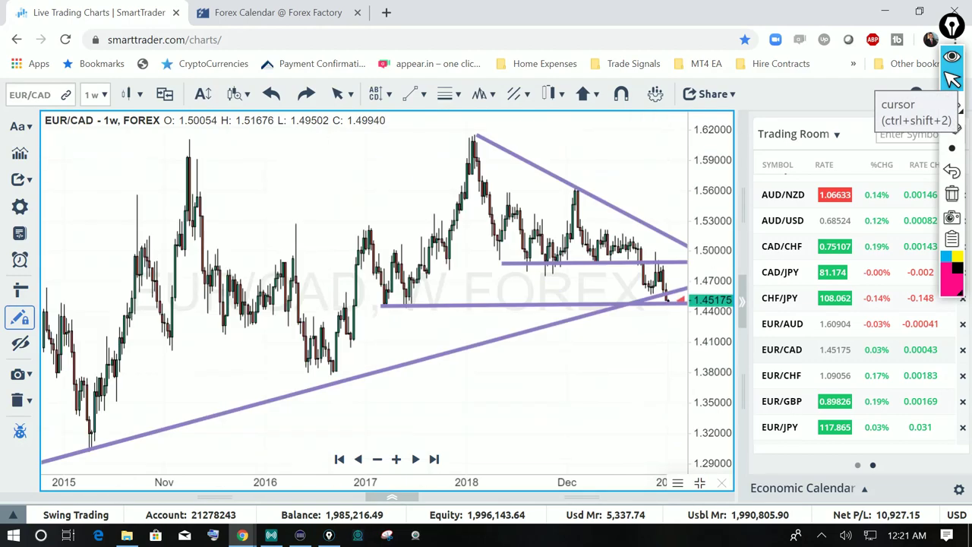
{"action": "left_click_drag", "start_coordinate": [609, 365], "coordinate": [480, 365]}
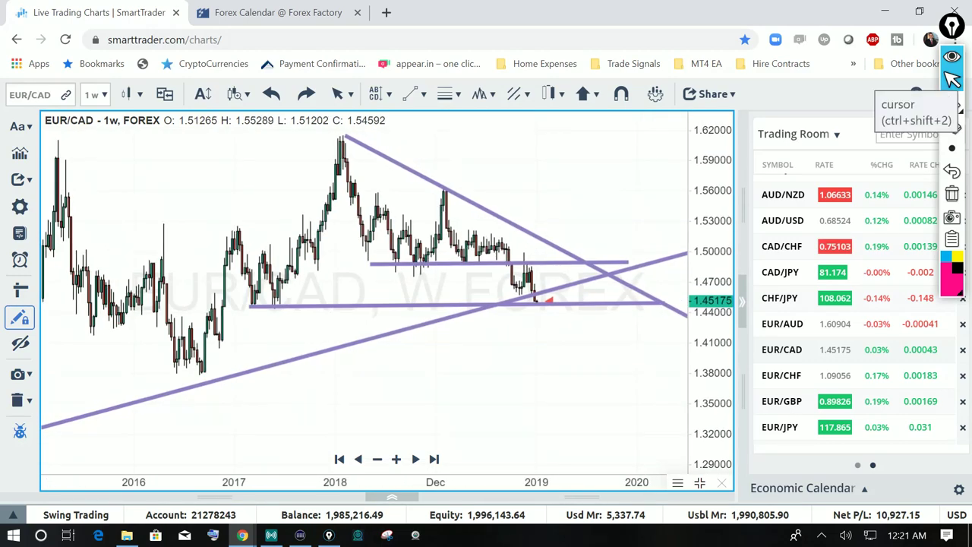
{"action": "scroll", "coordinate": [532, 364], "scroll_direction": "down", "scroll_amount": 3}
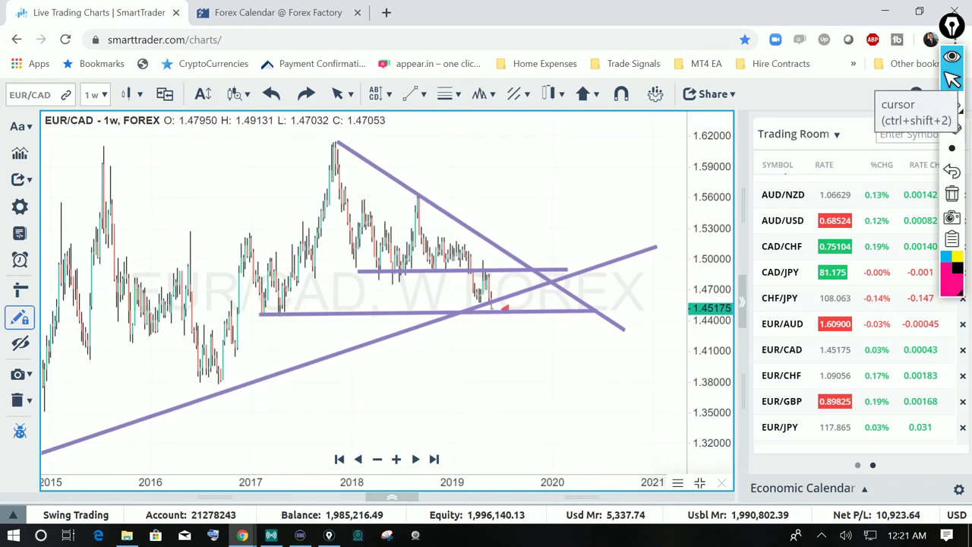
{"action": "scroll", "coordinate": [509, 363], "scroll_direction": "up", "scroll_amount": 4}
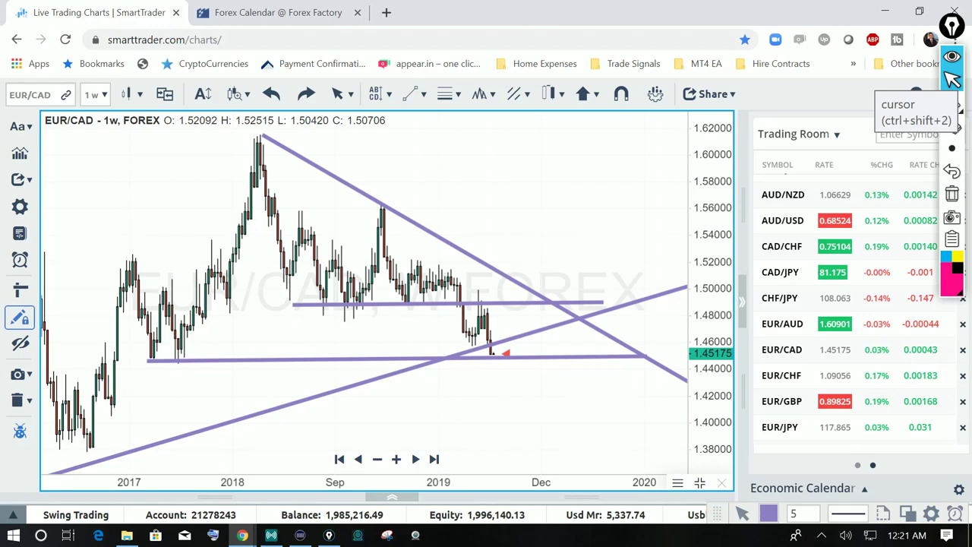
{"action": "left_click", "coordinate": [952, 103]}
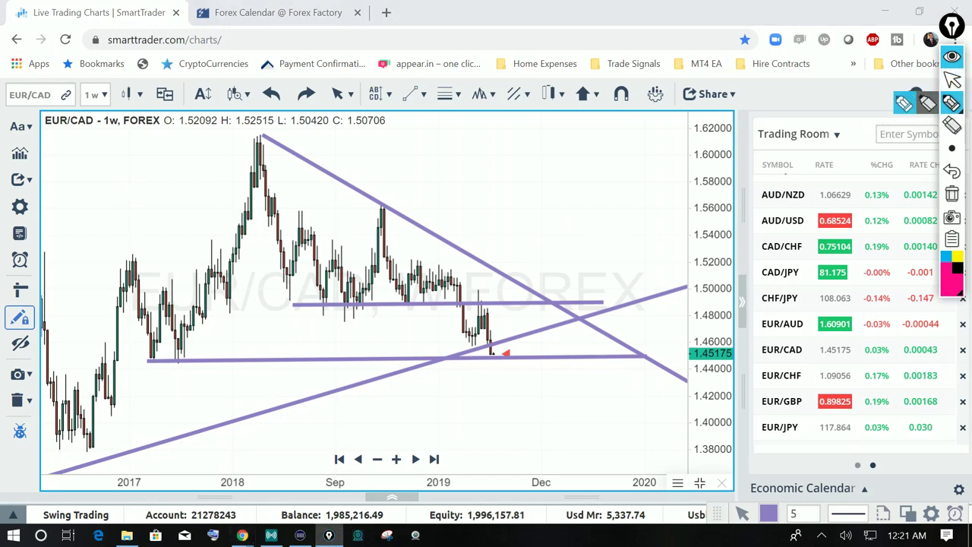
{"action": "mouse_move", "coordinate": [161, 405]}
{"action": "left_mouse_down"}
{"action": "mouse_move", "coordinate": [165, 384]}
{"action": "mouse_move", "coordinate": [153, 385]}
{"action": "mouse_move", "coordinate": [178, 384]}
{"action": "left_mouse_up"}
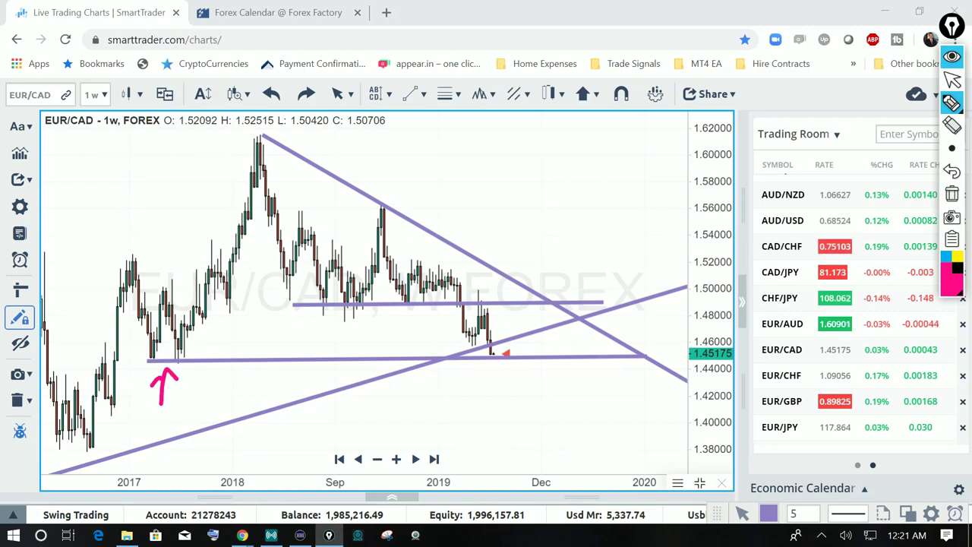
{"action": "mouse_move", "coordinate": [487, 391]}
{"action": "left_mouse_down"}
{"action": "mouse_move", "coordinate": [487, 370]}
{"action": "mouse_move", "coordinate": [493, 380]}
{"action": "left_mouse_up"}
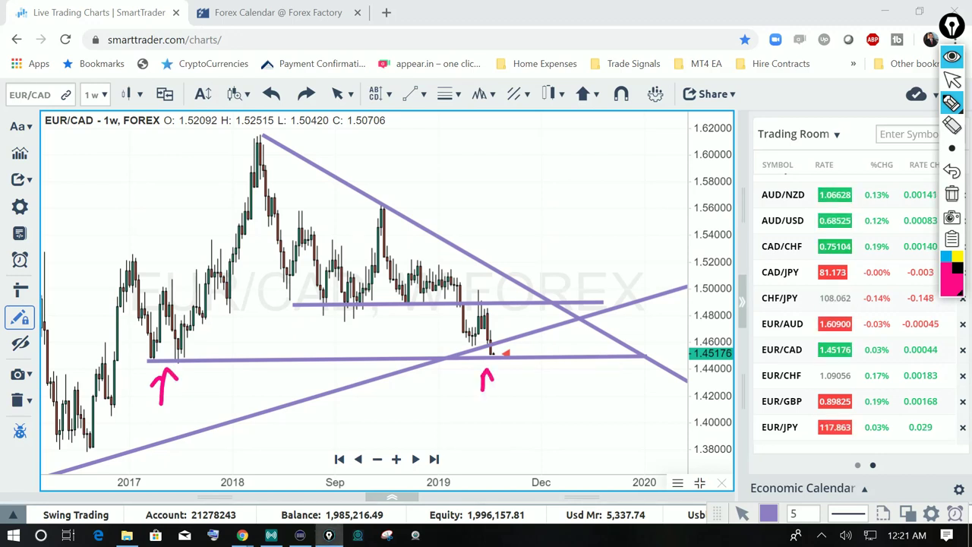
- Sketch a small EUR/CAD bounce to the rising trendline and a fall to about 1.41 in ink, and clear the ink
{"action": "mouse_move", "coordinate": [508, 353]}
{"action": "left_mouse_down"}
{"action": "mouse_move", "coordinate": [497, 355]}
{"action": "mouse_move", "coordinate": [512, 343]}
{"action": "mouse_move", "coordinate": [531, 405]}
{"action": "mouse_move", "coordinate": [540, 389]}
{"action": "left_mouse_up"}
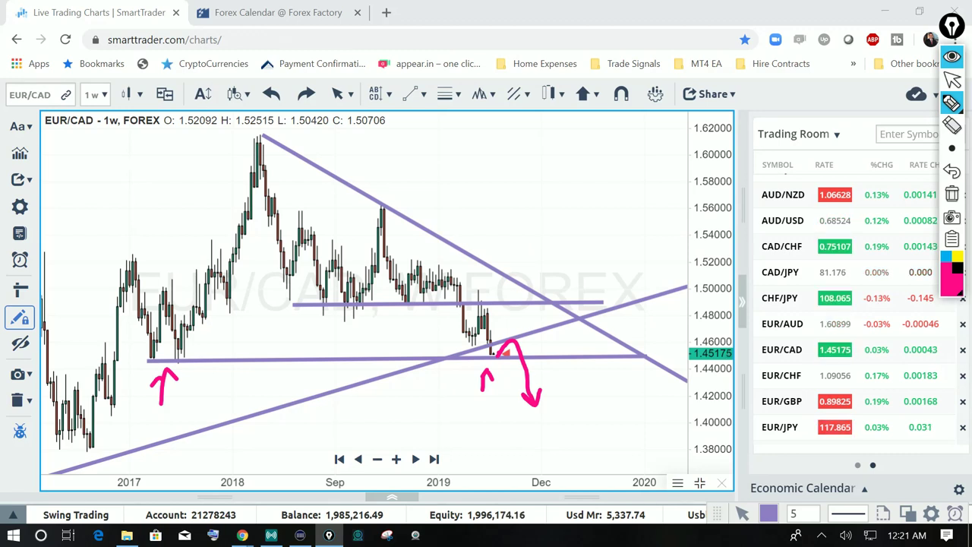
{"action": "left_click", "coordinate": [953, 195]}
{"action": "left_click", "coordinate": [952, 81]}
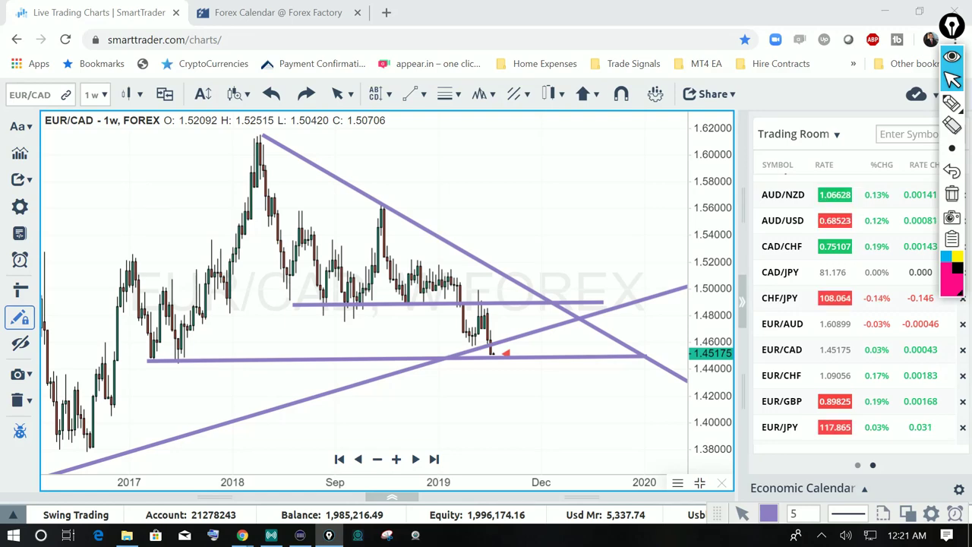
- Load EUR/CHF and move wave point 4 up to about 1.113, near the 0.382 retracement
{"action": "left_click", "coordinate": [782, 375]}
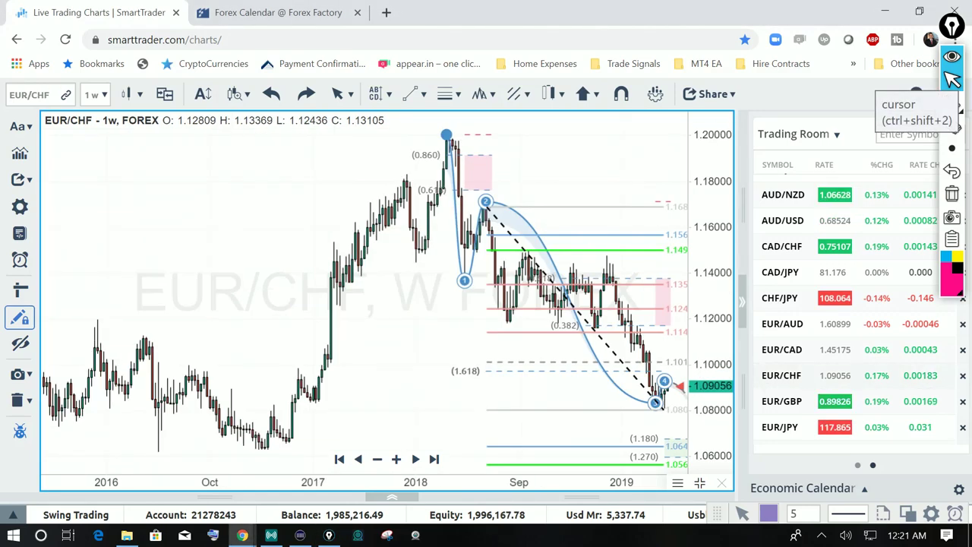
{"action": "left_click_drag", "start_coordinate": [420, 326], "coordinate": [241, 303]}
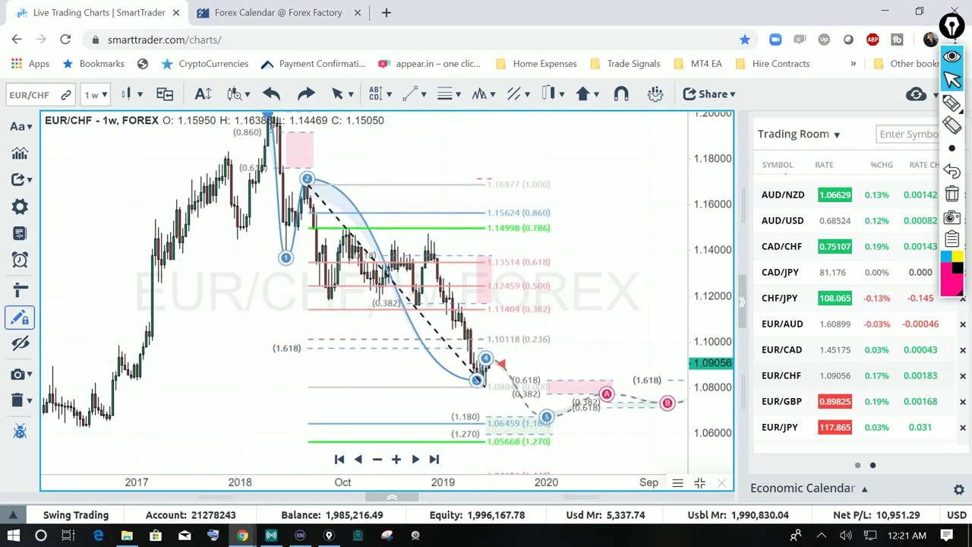
{"action": "scroll", "coordinate": [494, 296], "scroll_direction": "up", "scroll_amount": 3}
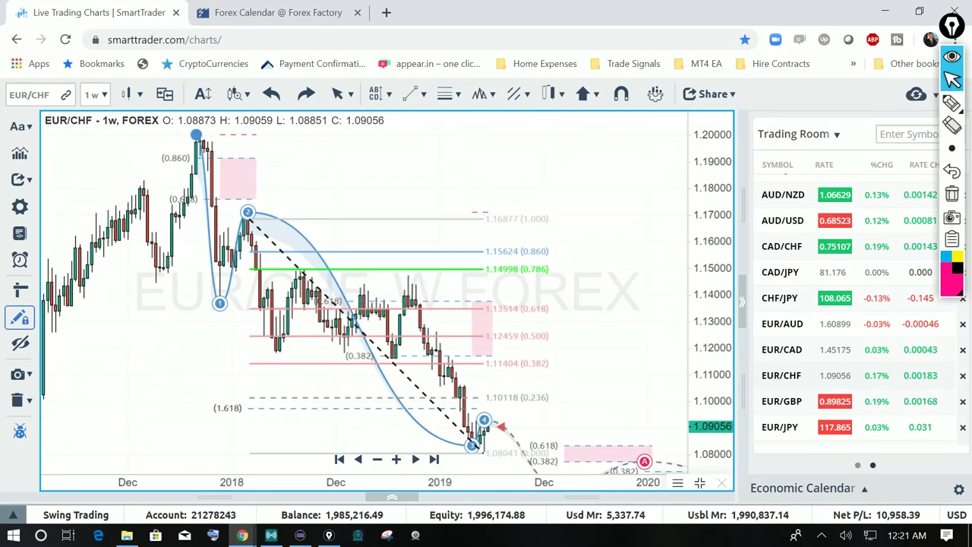
{"action": "left_click_drag", "start_coordinate": [501, 380], "coordinate": [500, 302]}
{"action": "left_click", "coordinate": [483, 343]}
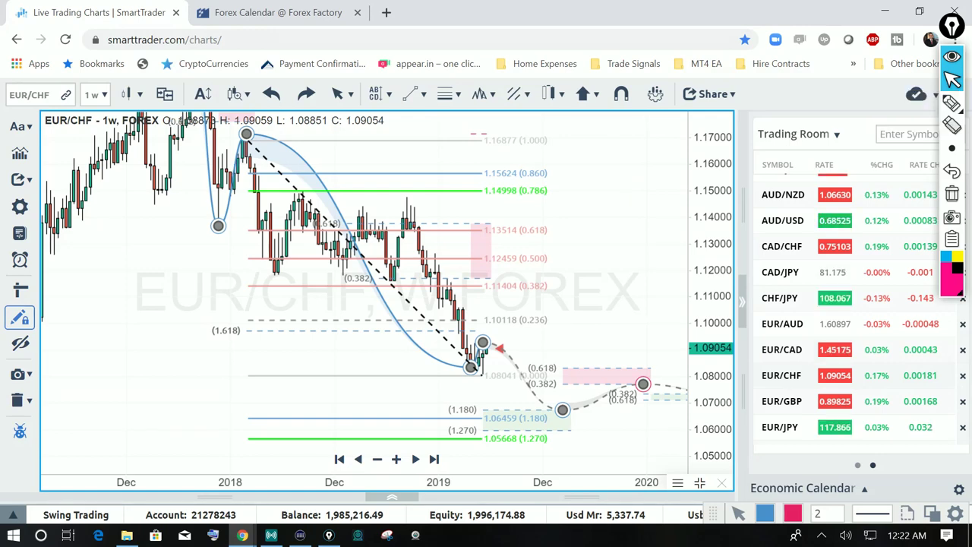
{"action": "left_click_drag", "start_coordinate": [483, 343], "coordinate": [490, 330]}
{"action": "mouse_move", "coordinate": [547, 323]}
{"action": "left_mouse_down"}
{"action": "mouse_move", "coordinate": [565, 315]}
{"action": "mouse_move", "coordinate": [556, 343]}
{"action": "mouse_move", "coordinate": [524, 319]}
{"action": "mouse_move", "coordinate": [538, 306]}
{"action": "left_mouse_up"}
{"action": "left_click", "coordinate": [499, 350]}
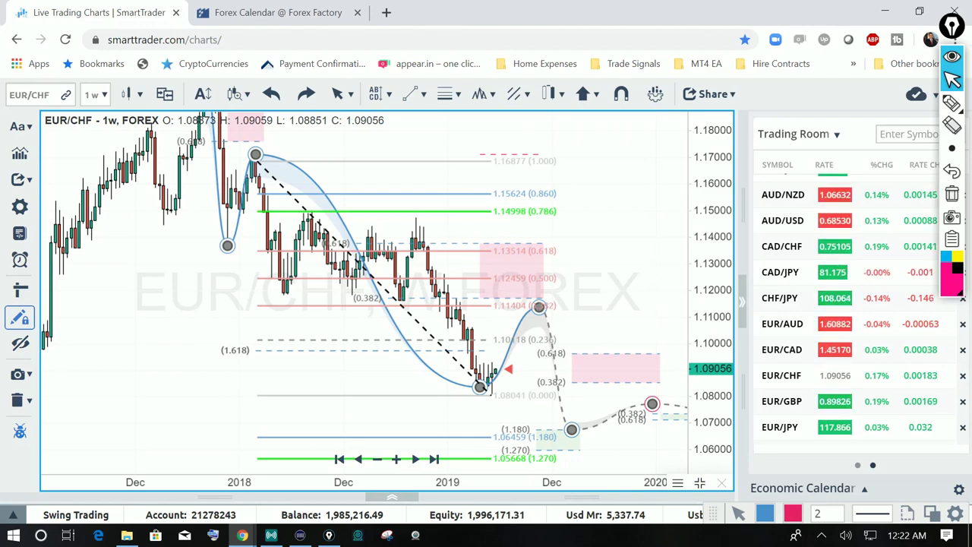
- Hatch the latest EUR/CHF range between about 1.080 and 1.093 in ink, add an upward arrow beside it, and clear the ink
{"action": "left_click", "coordinate": [953, 104]}
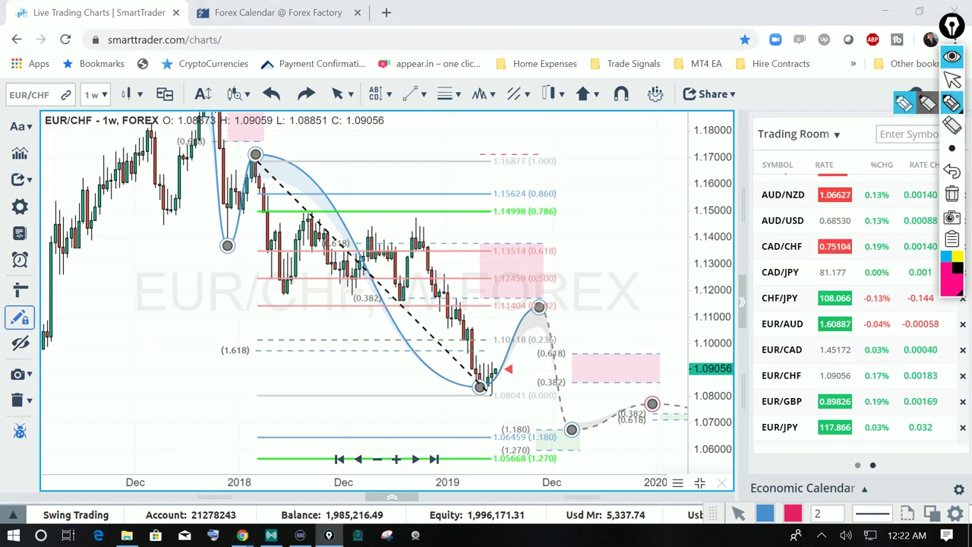
{"action": "left_click_drag", "start_coordinate": [469, 365], "coordinate": [511, 367]}
{"action": "left_click_drag", "start_coordinate": [465, 393], "coordinate": [526, 399]}
{"action": "mouse_move", "coordinate": [472, 366]}
{"action": "left_mouse_down"}
{"action": "mouse_move", "coordinate": [482, 396]}
{"action": "mouse_move", "coordinate": [501, 367]}
{"action": "mouse_move", "coordinate": [504, 394]}
{"action": "left_mouse_up"}
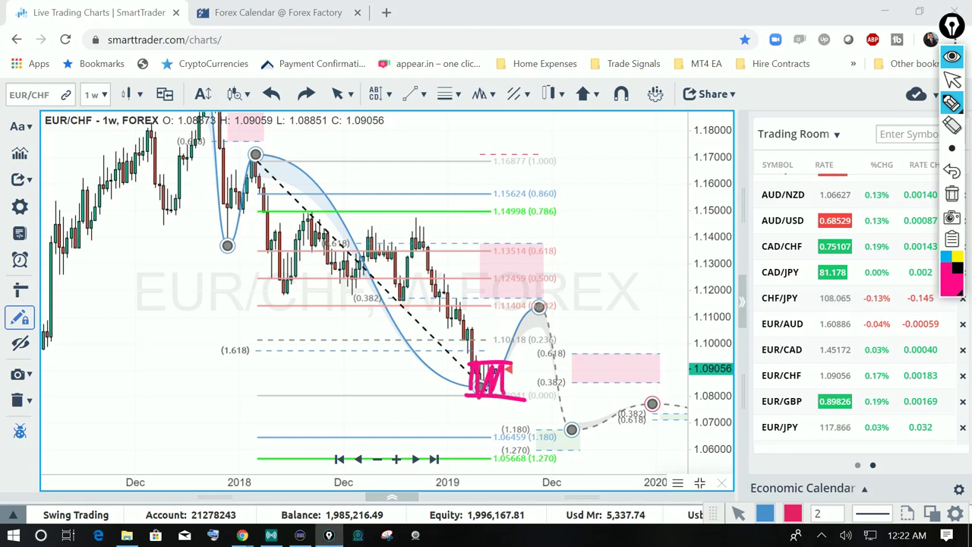
{"action": "mouse_move", "coordinate": [535, 396]}
{"action": "left_mouse_down"}
{"action": "mouse_move", "coordinate": [536, 353]}
{"action": "mouse_move", "coordinate": [544, 365]}
{"action": "left_mouse_up"}
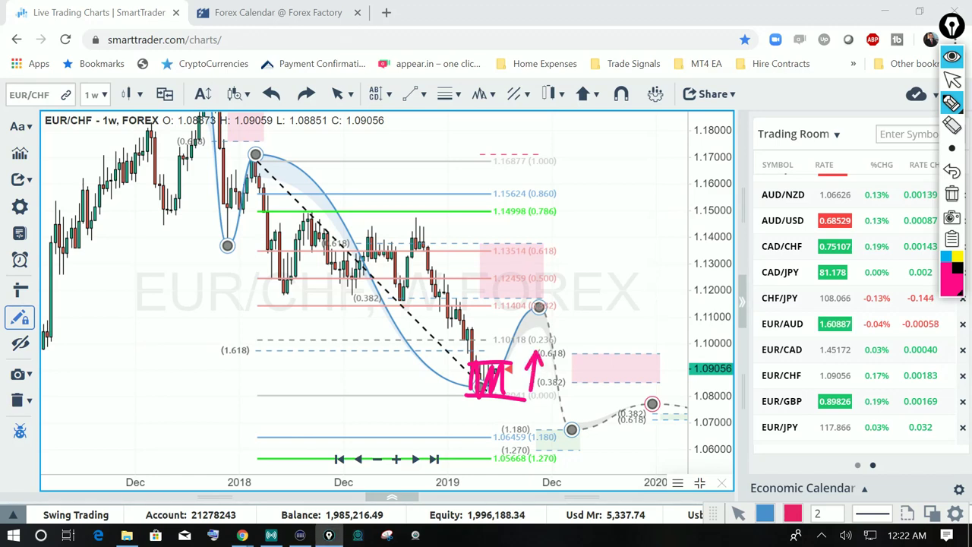
{"action": "left_click", "coordinate": [952, 194]}
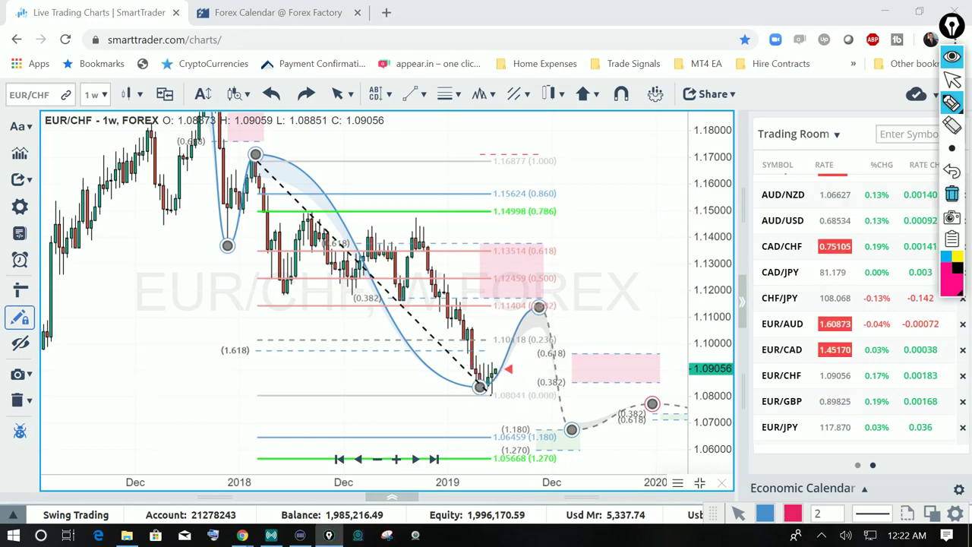
- Ink range lines at about 1.093 and 1.080, sketch a breakout, retest and rally arrow to about 1.11, and clear the ink
{"action": "left_click_drag", "start_coordinate": [463, 363], "coordinate": [520, 363]}
{"action": "left_click_drag", "start_coordinate": [466, 395], "coordinate": [535, 394]}
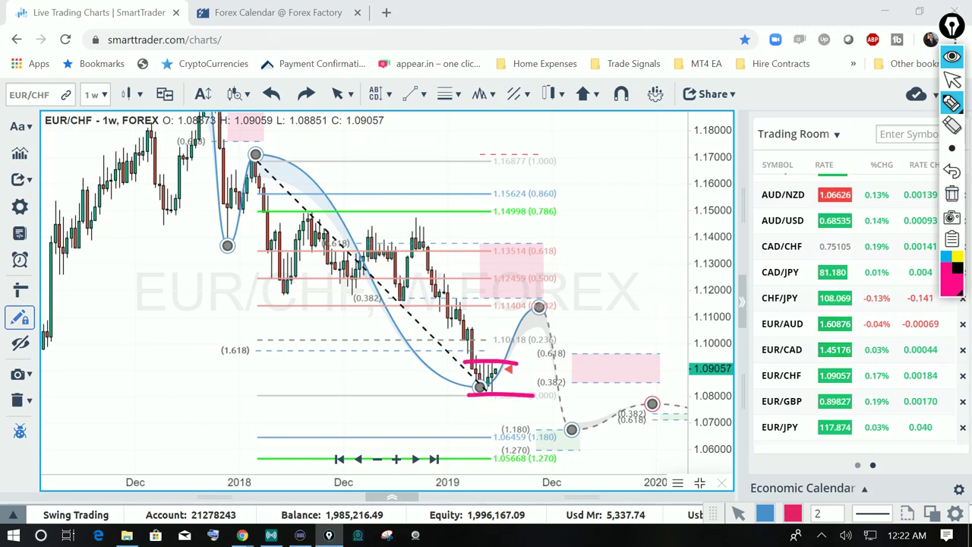
{"action": "mouse_move", "coordinate": [499, 360]}
{"action": "left_mouse_down"}
{"action": "mouse_move", "coordinate": [499, 342]}
{"action": "mouse_move", "coordinate": [521, 364]}
{"action": "mouse_move", "coordinate": [529, 314]}
{"action": "left_mouse_up"}
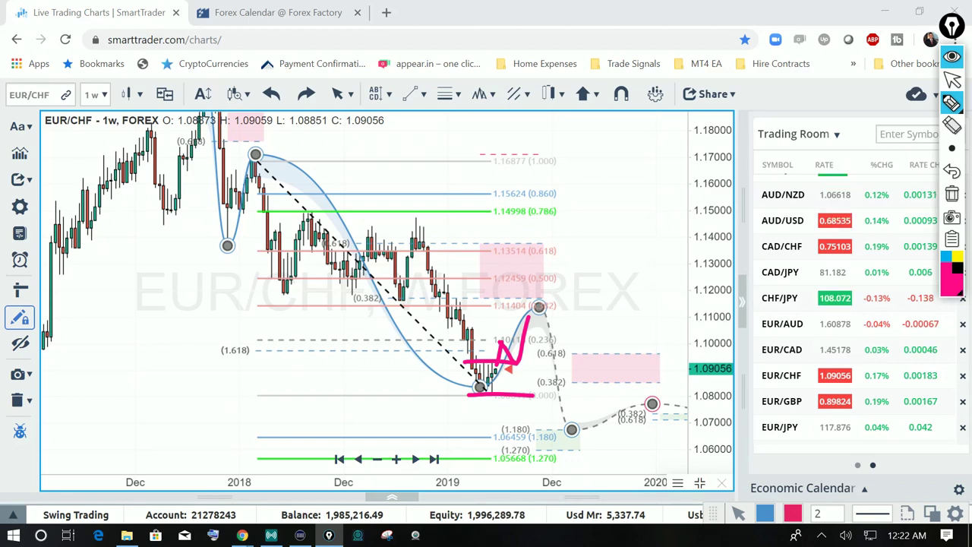
{"action": "mouse_move", "coordinate": [516, 329]}
{"action": "left_mouse_down"}
{"action": "mouse_move", "coordinate": [528, 317]}
{"action": "mouse_move", "coordinate": [534, 331]}
{"action": "left_mouse_up"}
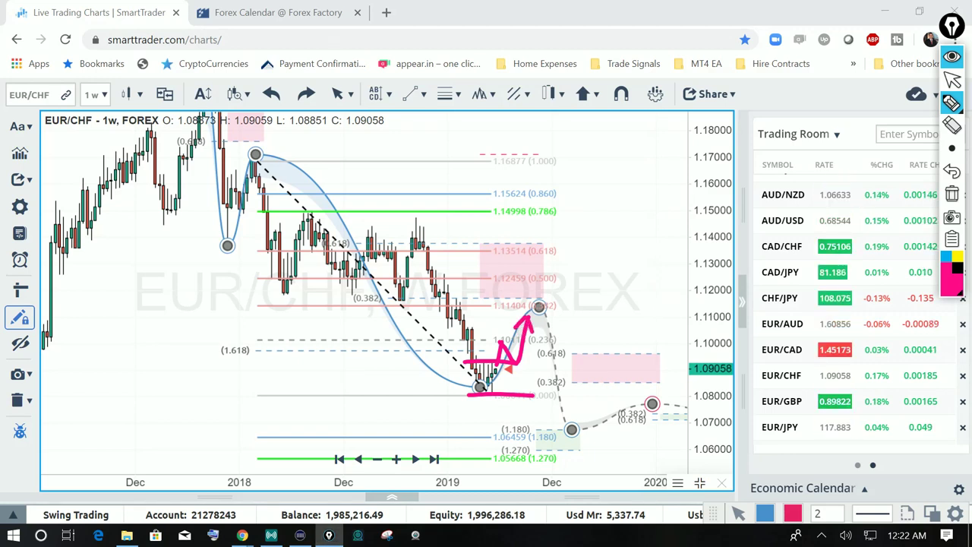
{"action": "left_click", "coordinate": [953, 194]}
{"action": "left_click", "coordinate": [952, 80]}
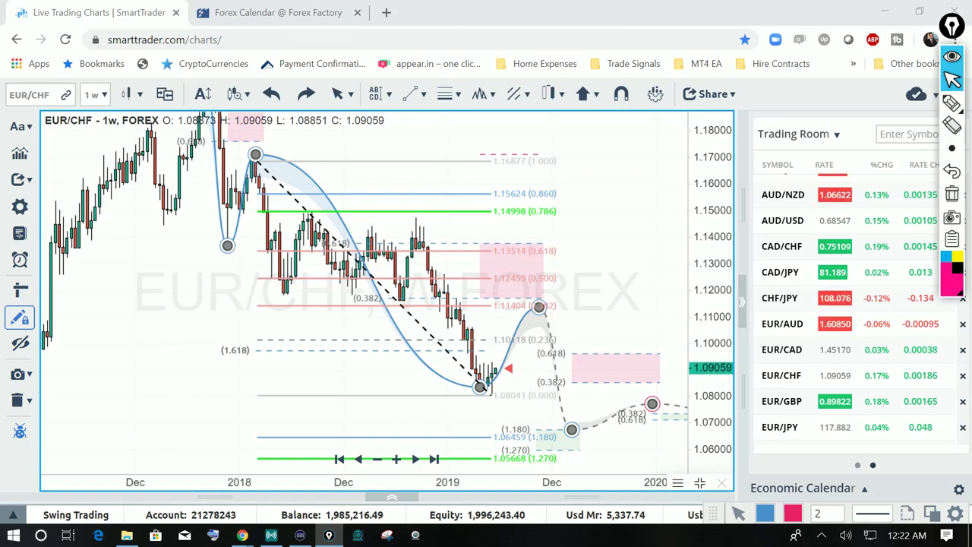
- Load EUR/GBP, show more weekly history, and switch to its daily chart
{"action": "scroll", "coordinate": [858, 304], "scroll_direction": "down", "scroll_amount": 1}
{"action": "left_click", "coordinate": [781, 330]}
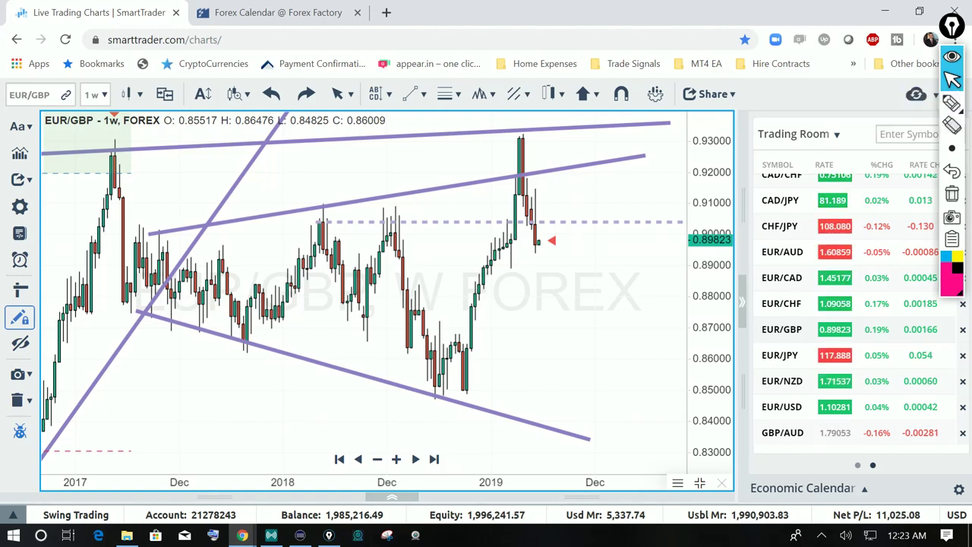
{"action": "left_click", "coordinate": [445, 398]}
{"action": "scroll", "coordinate": [445, 398], "scroll_direction": "down", "scroll_amount": 3}
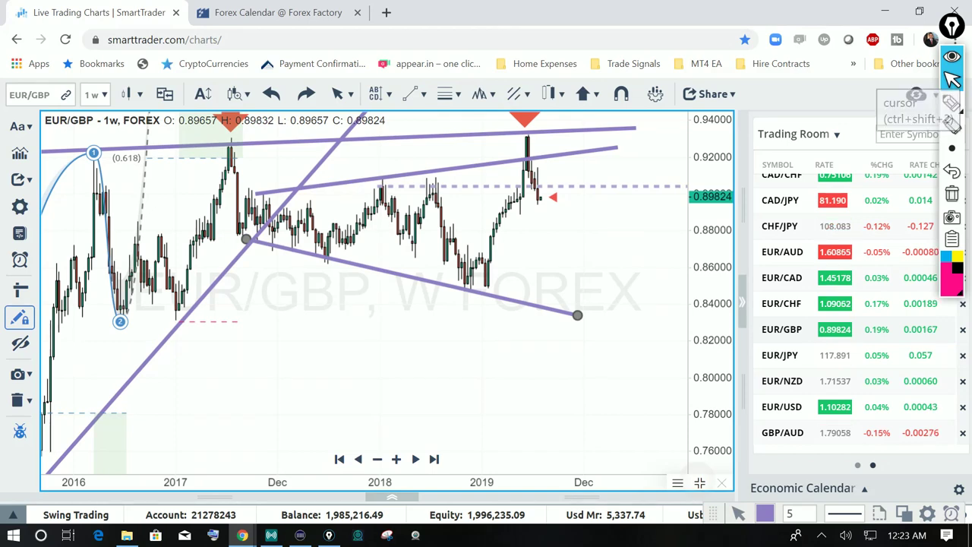
{"action": "left_click", "coordinate": [700, 483]}
{"action": "left_click", "coordinate": [351, 305]}
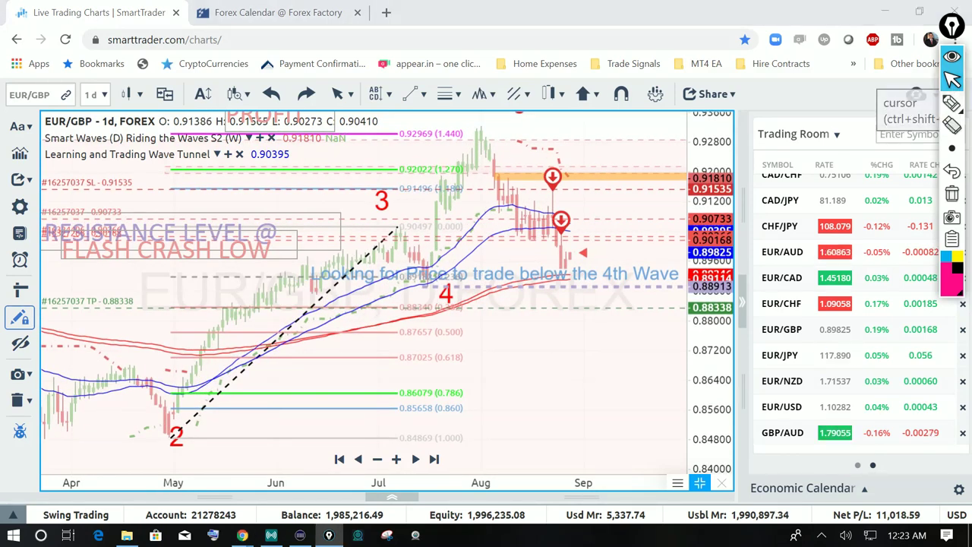
- Ink an arrow to the EUR/GBP wave 4 low on the daily chart and circle the 0.88913 price level
{"action": "left_click", "coordinate": [952, 103]}
{"action": "mouse_move", "coordinate": [387, 351]}
{"action": "left_mouse_down"}
{"action": "mouse_move", "coordinate": [427, 291]}
{"action": "mouse_move", "coordinate": [440, 307]}
{"action": "left_mouse_up"}
{"action": "mouse_move", "coordinate": [715, 270]}
{"action": "left_mouse_down"}
{"action": "mouse_move", "coordinate": [722, 315]}
{"action": "mouse_move", "coordinate": [708, 267]}
{"action": "left_mouse_up"}
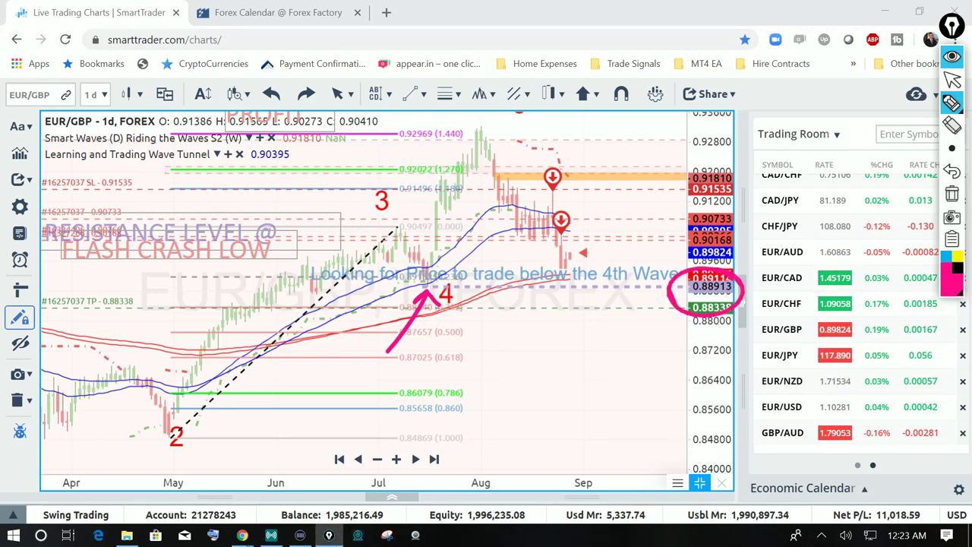
- Ink a EUR/GBP resistance line at about 0.900, sketch a bounce to it and a fall to about 0.882, and clear the ink
{"action": "left_click_drag", "start_coordinate": [567, 266], "coordinate": [586, 241]}
{"action": "left_click_drag", "start_coordinate": [512, 245], "coordinate": [583, 243]}
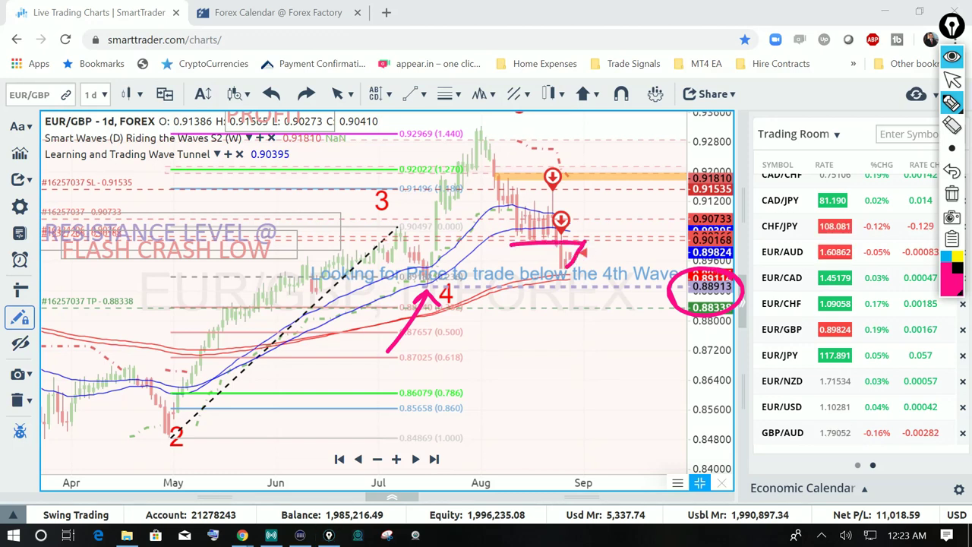
{"action": "mouse_move", "coordinate": [585, 244]}
{"action": "left_mouse_down"}
{"action": "mouse_move", "coordinate": [616, 312]}
{"action": "mouse_move", "coordinate": [625, 296]}
{"action": "left_mouse_up"}
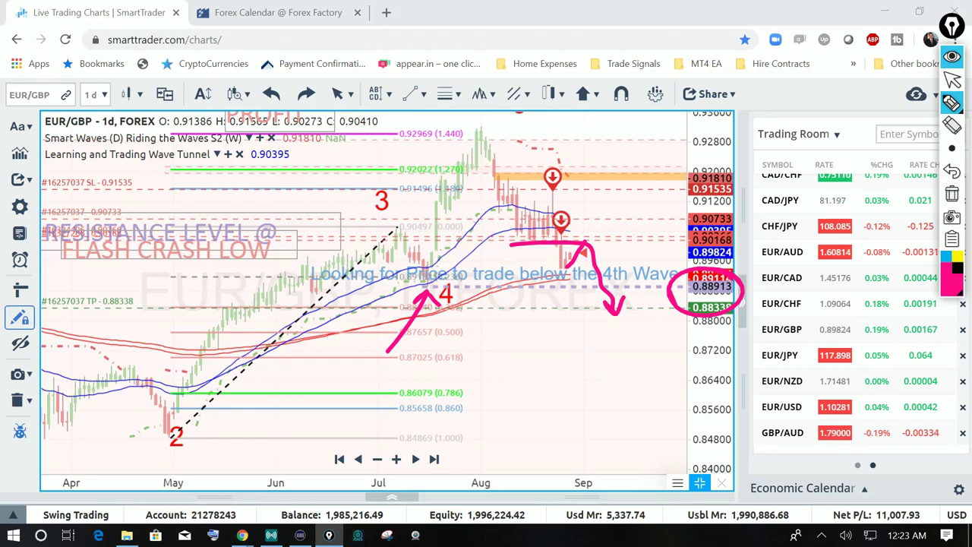
{"action": "left_click", "coordinate": [952, 194]}
{"action": "left_click", "coordinate": [952, 79]}
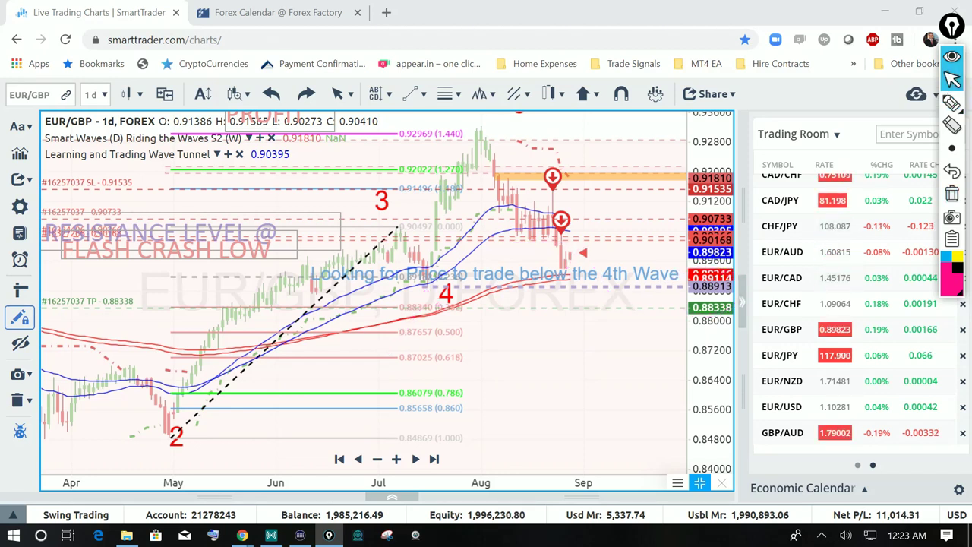
- On the weekly EUR/GBP chart, ink a pullback and fall to about 0.831, mark that level with an arrow and line, and clear the ink
{"action": "left_click", "coordinate": [700, 484]}
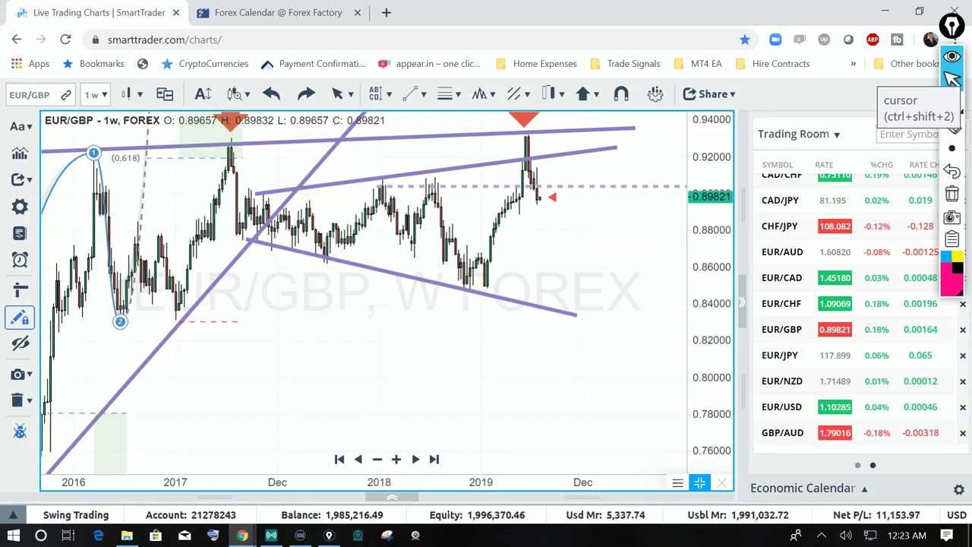
{"action": "left_click", "coordinate": [953, 79]}
{"action": "left_click", "coordinate": [953, 103]}
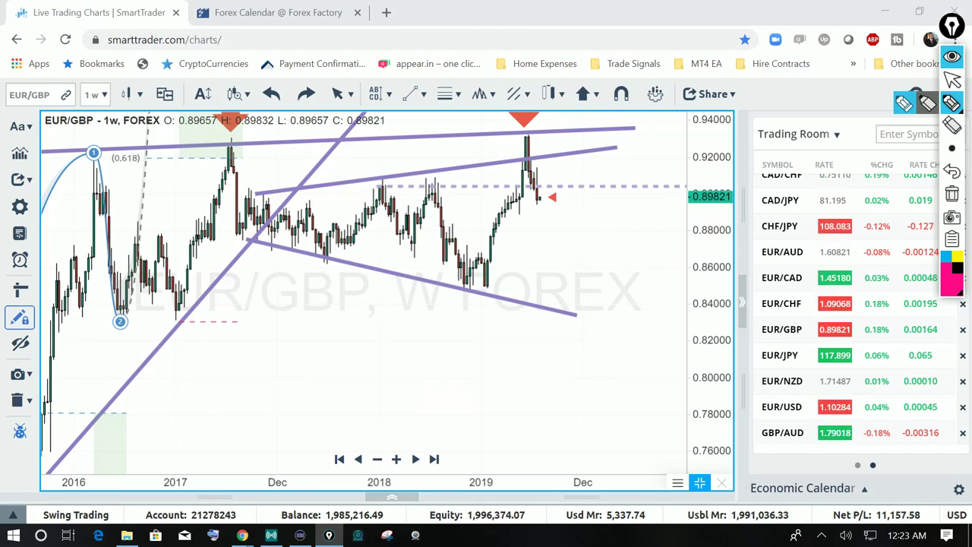
{"action": "mouse_move", "coordinate": [523, 135]}
{"action": "left_mouse_down"}
{"action": "mouse_move", "coordinate": [544, 202]}
{"action": "mouse_move", "coordinate": [566, 178]}
{"action": "mouse_move", "coordinate": [591, 317]}
{"action": "mouse_move", "coordinate": [604, 296]}
{"action": "left_mouse_up"}
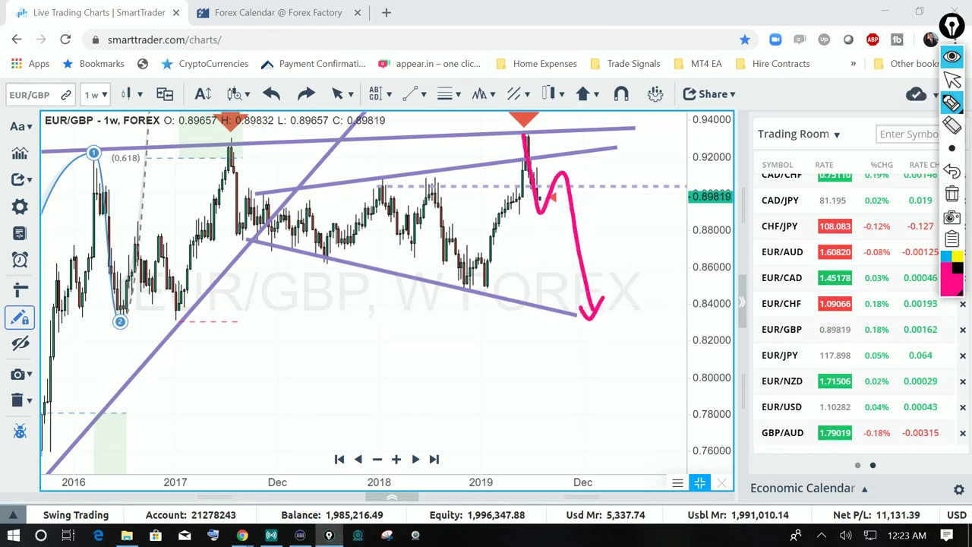
{"action": "mouse_move", "coordinate": [579, 355]}
{"action": "left_mouse_down"}
{"action": "mouse_move", "coordinate": [585, 325]}
{"action": "mouse_move", "coordinate": [600, 336]}
{"action": "mouse_move", "coordinate": [692, 320]}
{"action": "left_mouse_up"}
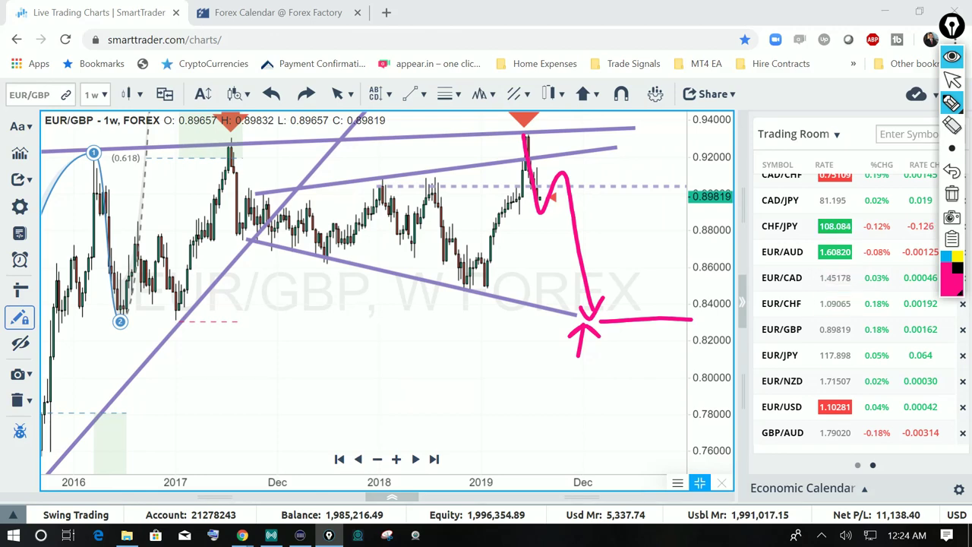
{"action": "left_click", "coordinate": [953, 194]}
{"action": "left_click", "coordinate": [953, 80]}
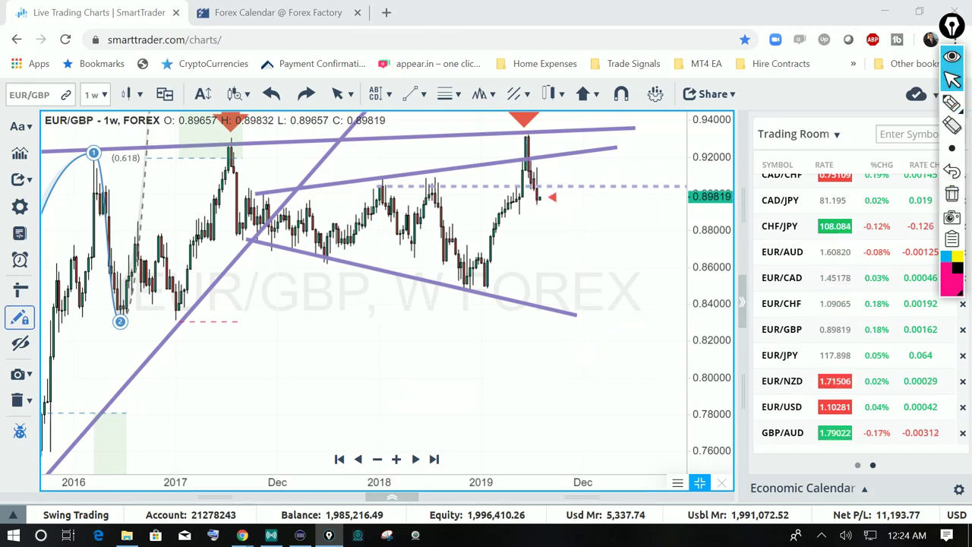
- Load EUR/JPY, circle the latest weekly candles near 117 in ink with an arrow pointing to them, and clear the ink
{"action": "scroll", "coordinate": [836, 304], "scroll_direction": "down", "scroll_amount": 1}
{"action": "left_click", "coordinate": [784, 282]}
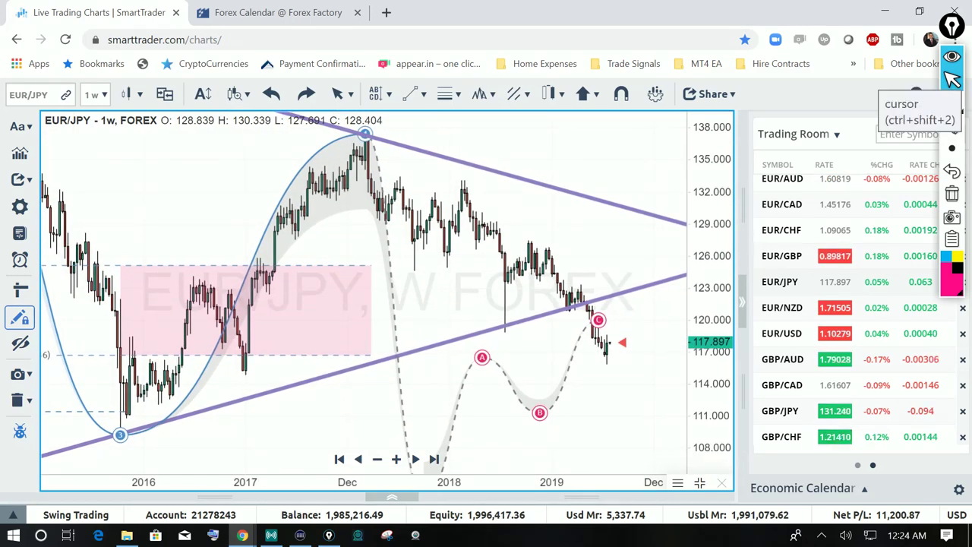
{"action": "left_click", "coordinate": [953, 102]}
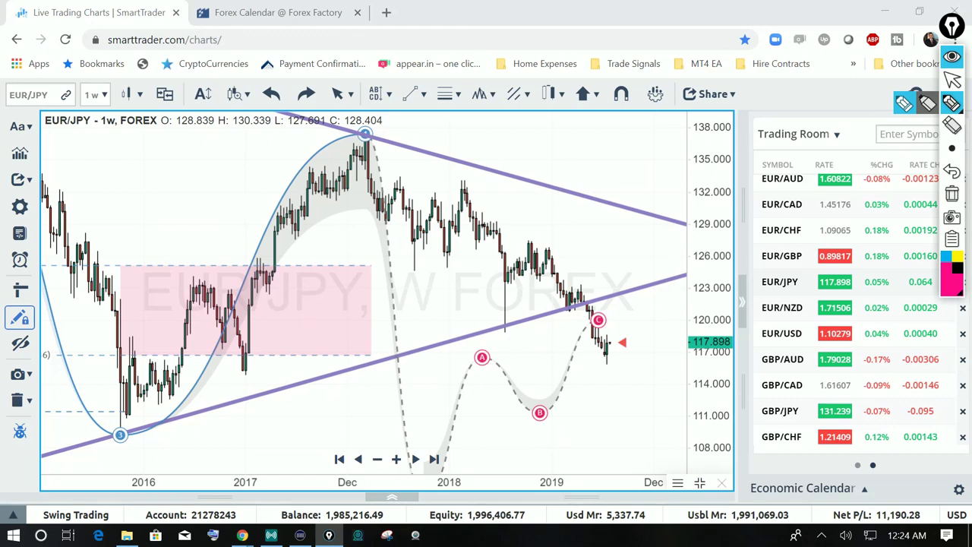
{"action": "mouse_move", "coordinate": [623, 334]}
{"action": "left_mouse_down"}
{"action": "mouse_move", "coordinate": [594, 323]}
{"action": "mouse_move", "coordinate": [636, 357]}
{"action": "mouse_move", "coordinate": [614, 321]}
{"action": "mouse_move", "coordinate": [665, 351]}
{"action": "mouse_move", "coordinate": [640, 354]}
{"action": "mouse_move", "coordinate": [628, 299]}
{"action": "left_mouse_up"}
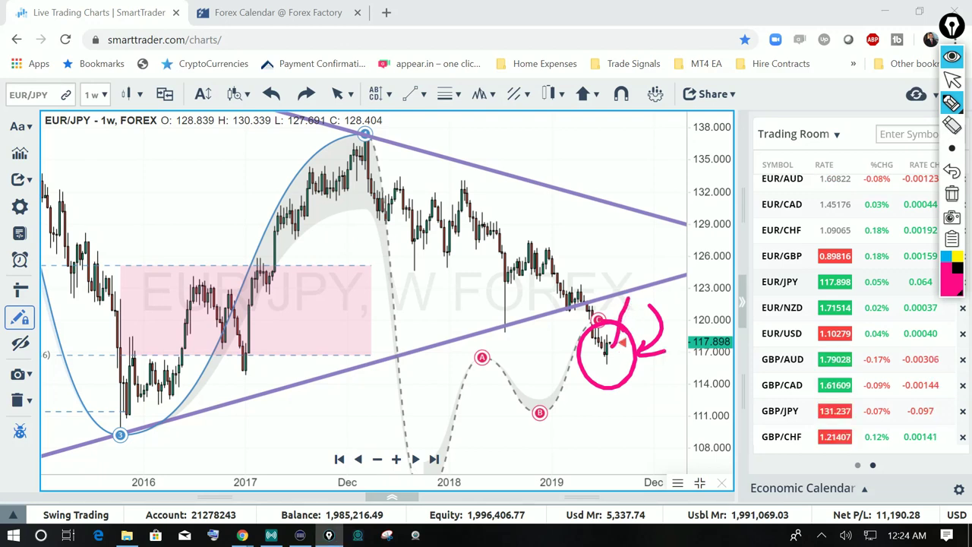
{"action": "left_click", "coordinate": [952, 193]}
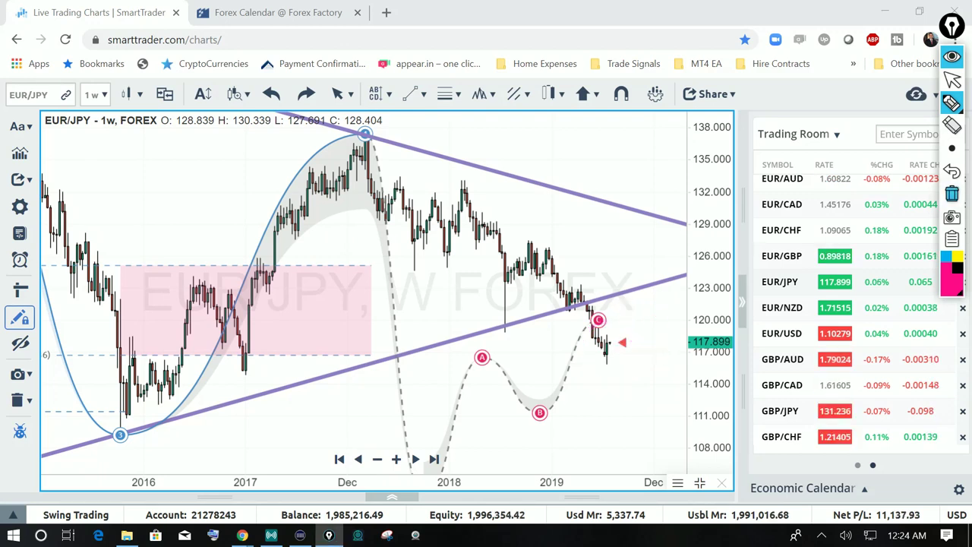
{"action": "left_click", "coordinate": [952, 79]}
- Load EUR/NZD, show the weekly history back to before 2013, and ink a down arrow above the latest peak near 1.79
{"action": "left_click", "coordinate": [783, 308]}
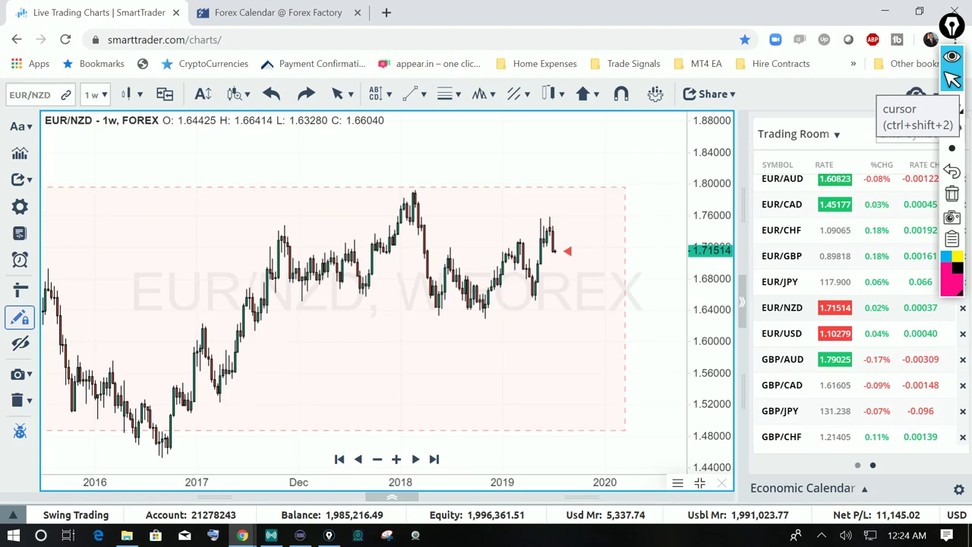
{"action": "scroll", "coordinate": [486, 304], "scroll_direction": "down", "scroll_amount": 3}
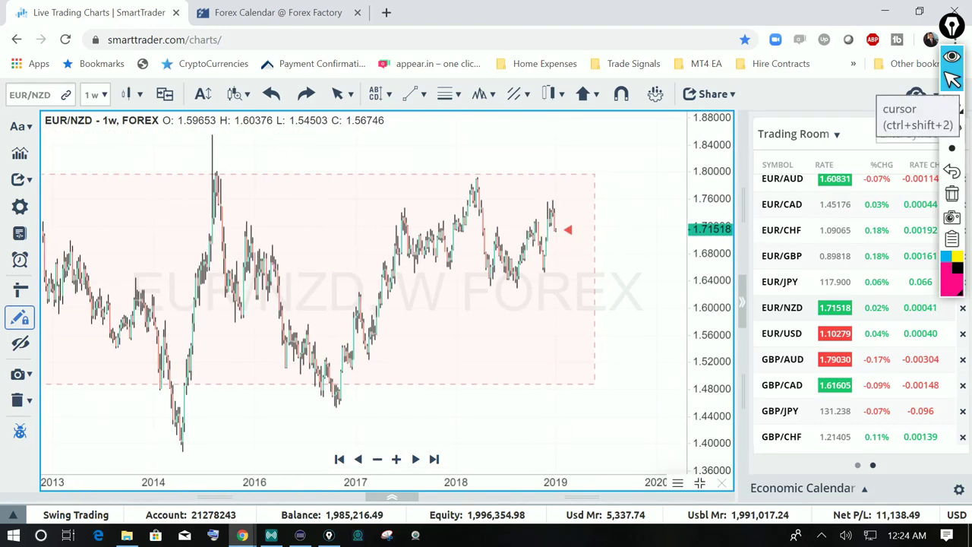
{"action": "scroll", "coordinate": [296, 304], "scroll_direction": "down", "scroll_amount": 2}
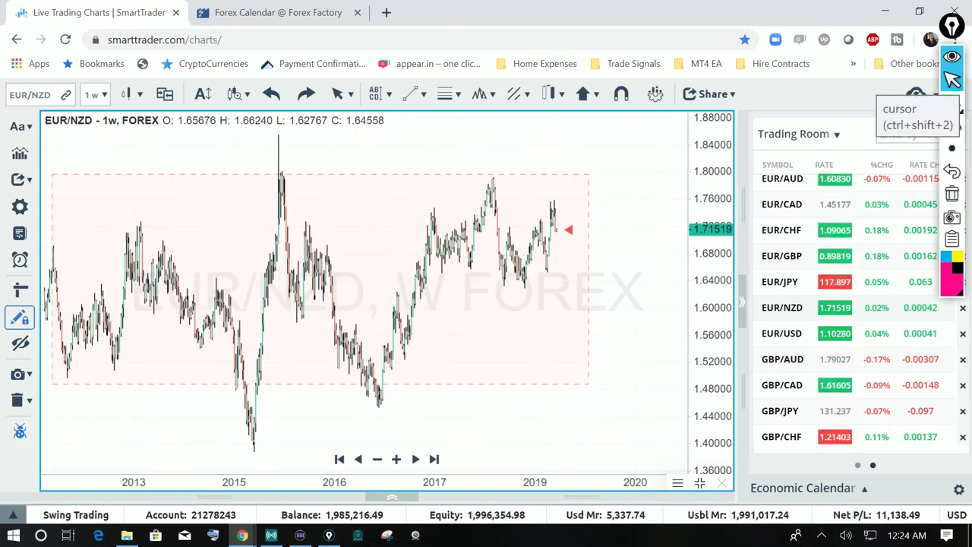
{"action": "left_click", "coordinate": [953, 80]}
{"action": "left_click", "coordinate": [953, 125]}
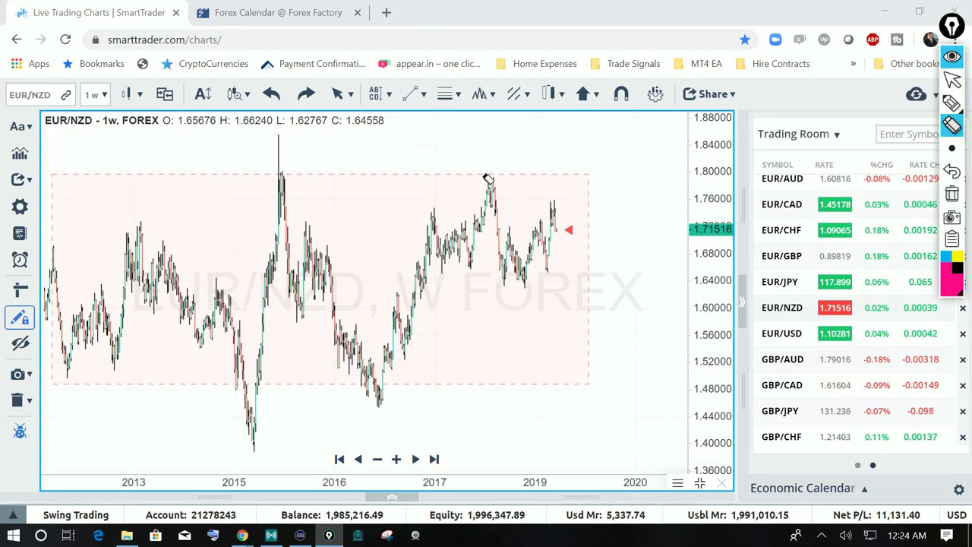
{"action": "left_click", "coordinate": [952, 102]}
{"action": "mouse_move", "coordinate": [487, 143]}
{"action": "left_mouse_down"}
{"action": "mouse_move", "coordinate": [489, 175]}
{"action": "mouse_move", "coordinate": [503, 154]}
{"action": "left_mouse_up"}
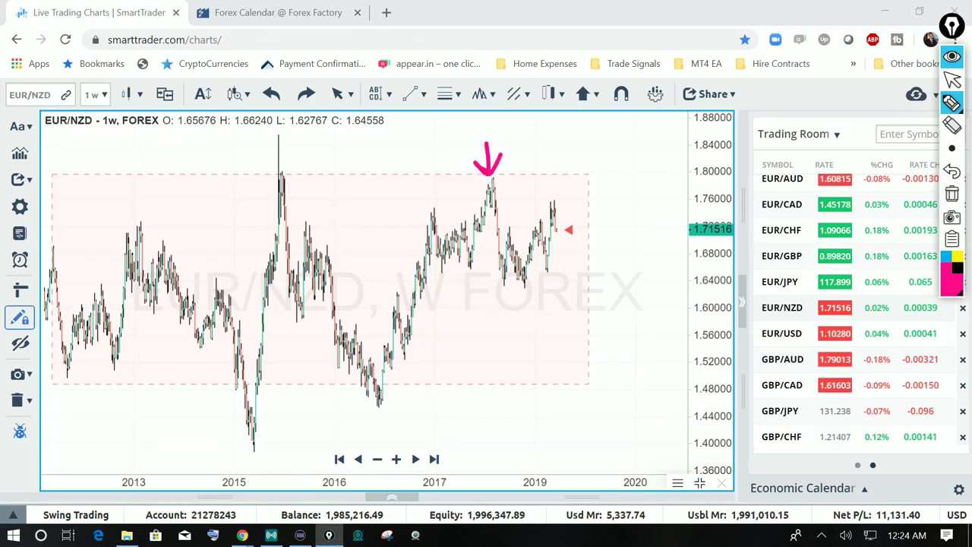
- Ink an oval over about 1.45 to 1.62 on EUR/NZD, sketch falling wave legs into it with the top labelled 2, and clear the ink
{"action": "mouse_move", "coordinate": [581, 282]}
{"action": "left_mouse_down"}
{"action": "mouse_move", "coordinate": [462, 327]}
{"action": "mouse_move", "coordinate": [636, 369]}
{"action": "mouse_move", "coordinate": [616, 294]}
{"action": "mouse_move", "coordinate": [536, 304]}
{"action": "left_mouse_up"}
{"action": "mouse_move", "coordinate": [550, 228]}
{"action": "left_mouse_down"}
{"action": "mouse_move", "coordinate": [586, 283]}
{"action": "mouse_move", "coordinate": [621, 395]}
{"action": "mouse_move", "coordinate": [631, 368]}
{"action": "left_mouse_up"}
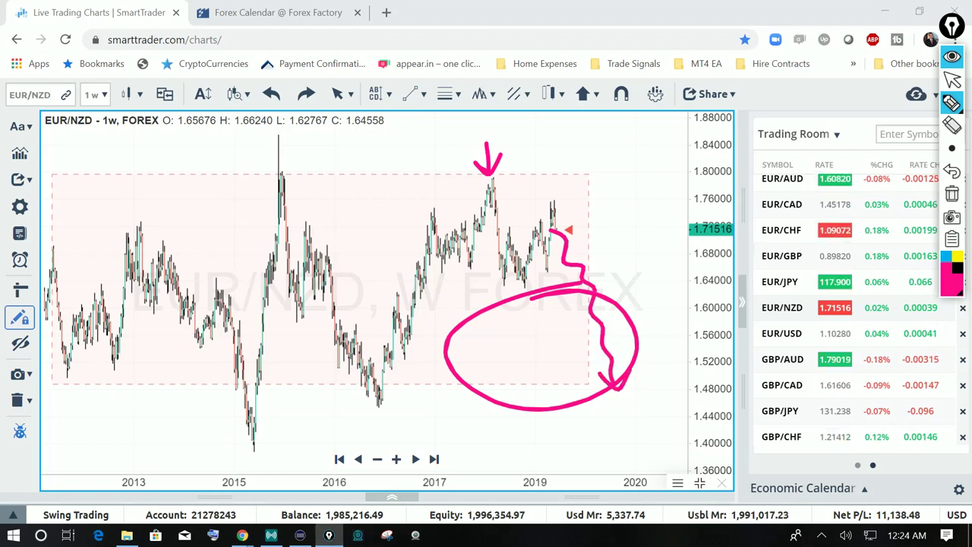
{"action": "mouse_move", "coordinate": [491, 180]}
{"action": "left_mouse_down"}
{"action": "mouse_move", "coordinate": [503, 289]}
{"action": "mouse_move", "coordinate": [528, 268]}
{"action": "mouse_move", "coordinate": [560, 193]}
{"action": "mouse_move", "coordinate": [585, 369]}
{"action": "mouse_move", "coordinate": [621, 303]}
{"action": "mouse_move", "coordinate": [652, 412]}
{"action": "left_mouse_up"}
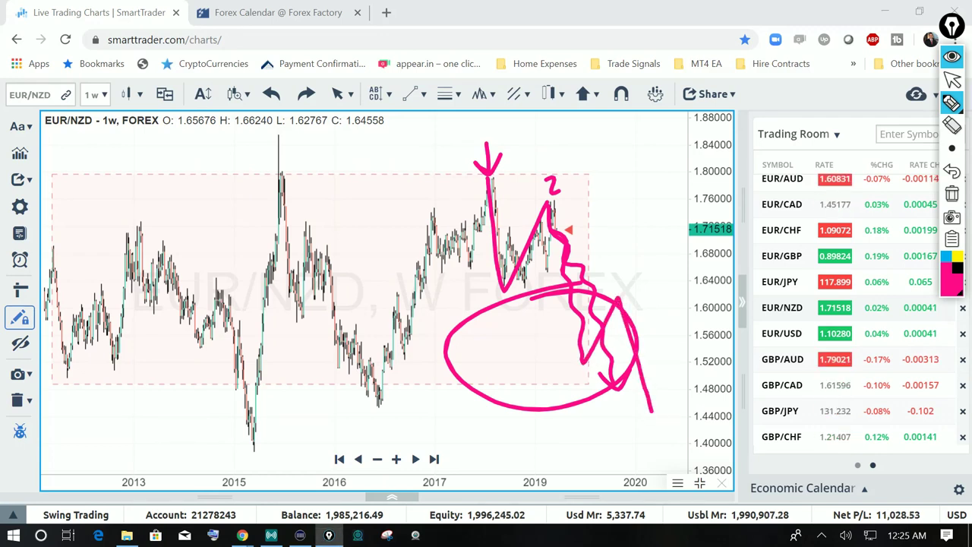
{"action": "mouse_move", "coordinate": [643, 171]}
{"action": "left_mouse_down"}
{"action": "mouse_move", "coordinate": [575, 203]}
{"action": "mouse_move", "coordinate": [595, 202]}
{"action": "left_mouse_up"}
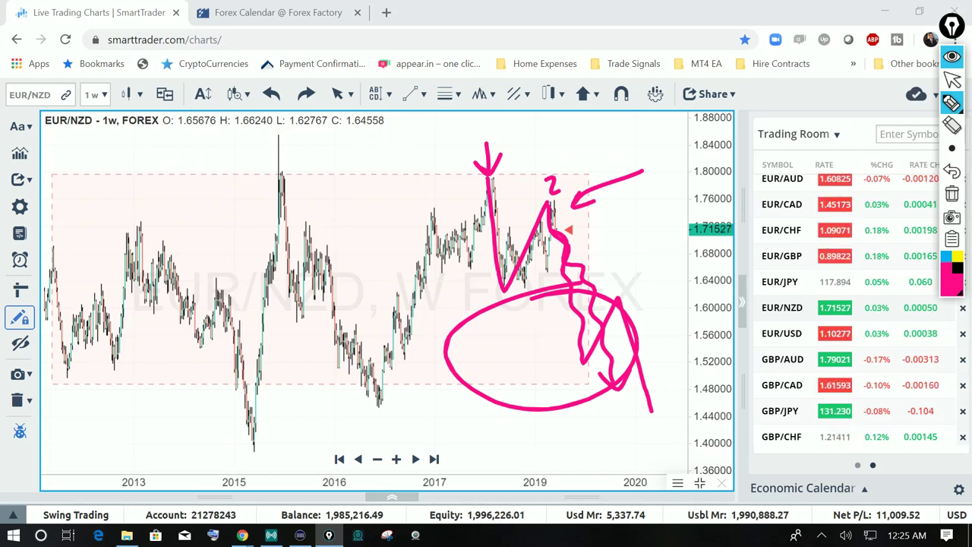
{"action": "left_click", "coordinate": [953, 194]}
{"action": "left_click", "coordinate": [952, 80]}
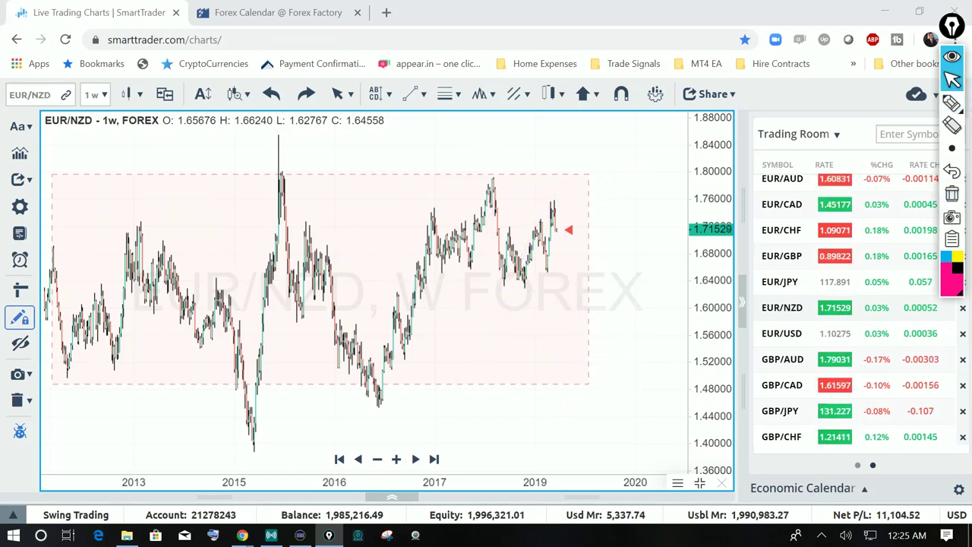
- Load EUR/USD, switch to its daily chart, and bring the latest August candles into view
{"action": "left_click", "coordinate": [783, 333]}
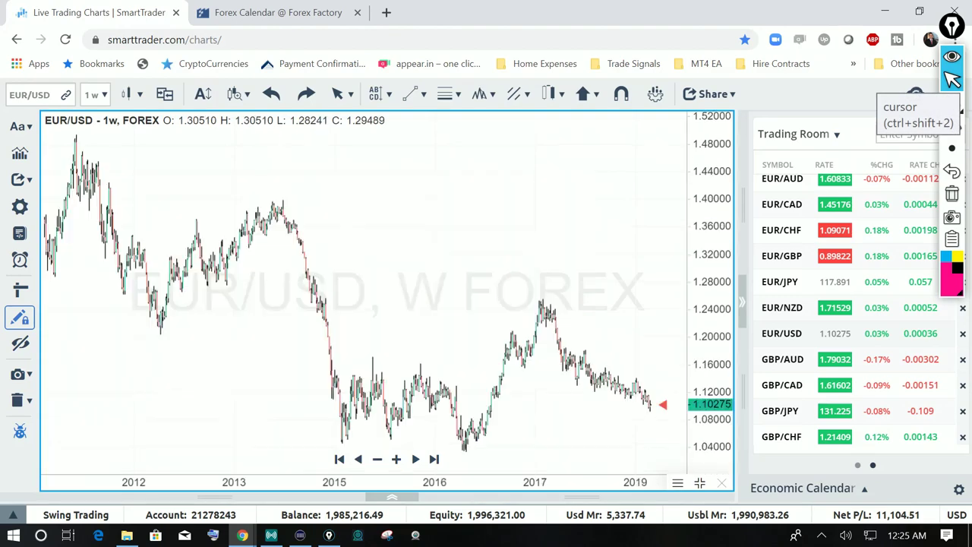
{"action": "left_click_drag", "start_coordinate": [438, 304], "coordinate": [348, 271]}
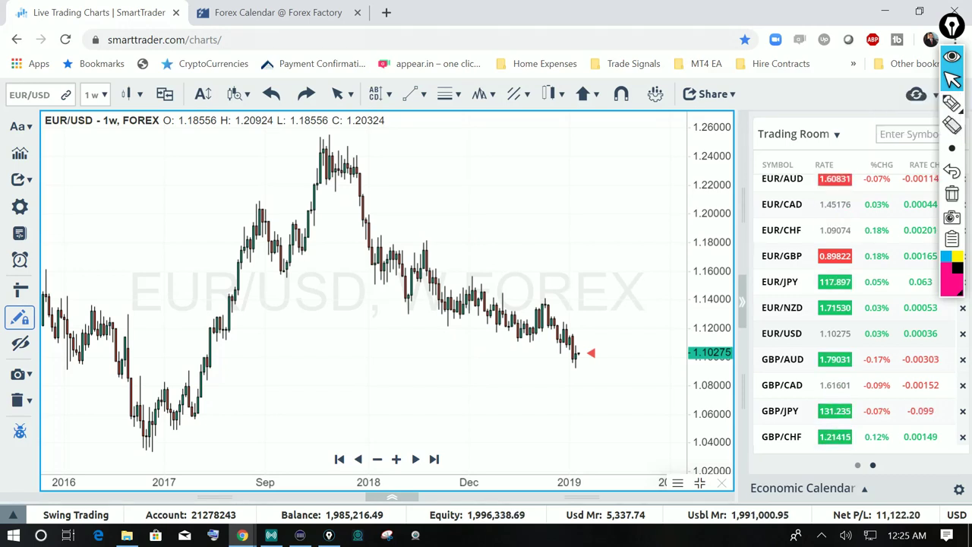
{"action": "left_click", "coordinate": [699, 483]}
{"action": "left_click", "coordinate": [352, 305]}
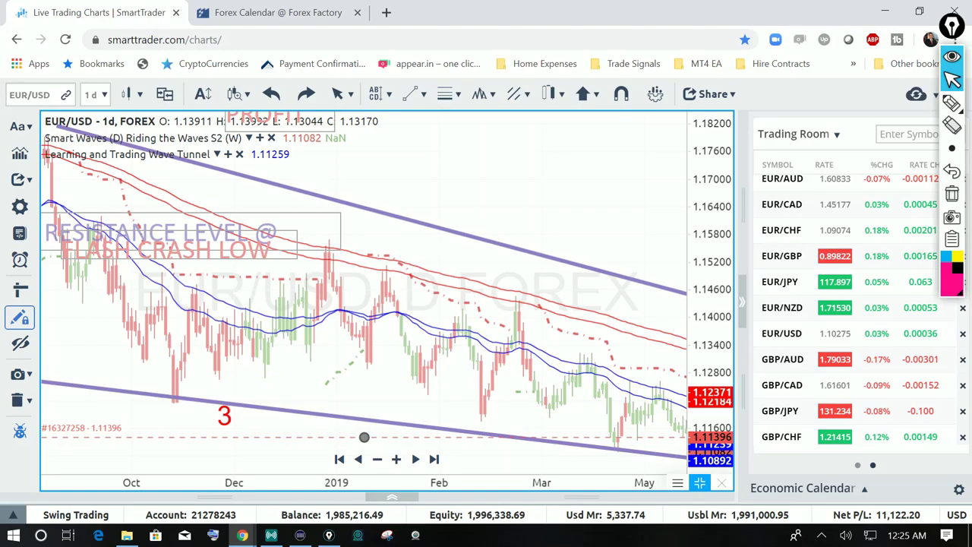
{"action": "left_click_drag", "start_coordinate": [493, 437], "coordinate": [265, 431]}
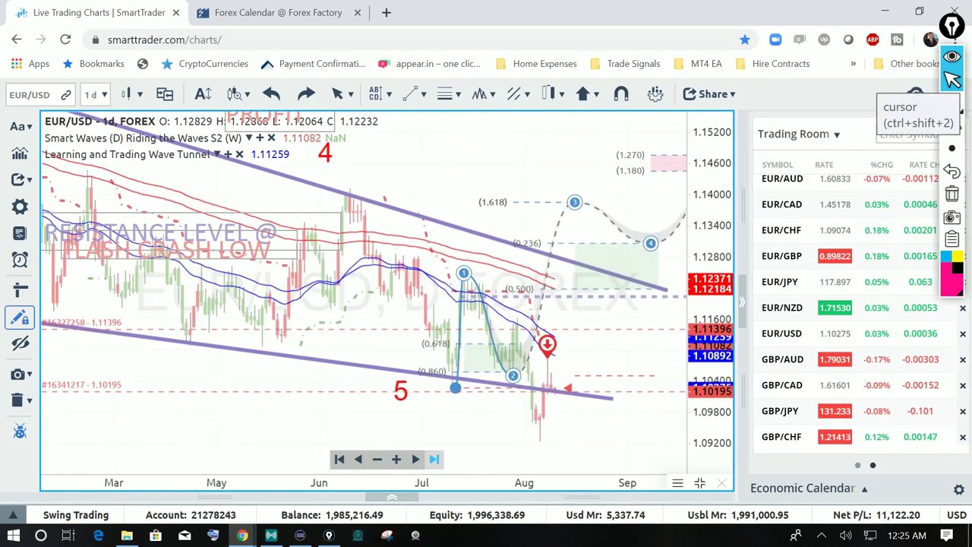
- Circle the latest EUR/USD candles below the sell marker in ink, scribble inside, add an arrow pointing to them, and clear the ink
{"action": "left_click", "coordinate": [953, 104]}
{"action": "mouse_move", "coordinate": [549, 343]}
{"action": "left_mouse_down"}
{"action": "mouse_move", "coordinate": [533, 395]}
{"action": "mouse_move", "coordinate": [564, 351]}
{"action": "left_mouse_up"}
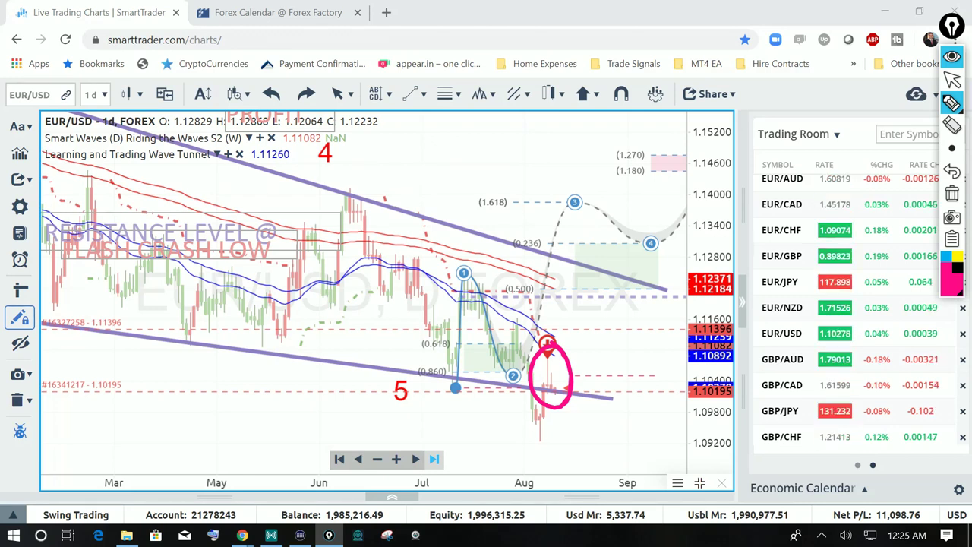
{"action": "mouse_move", "coordinate": [544, 383]}
{"action": "left_mouse_down"}
{"action": "mouse_move", "coordinate": [553, 373]}
{"action": "mouse_move", "coordinate": [570, 389]}
{"action": "left_mouse_up"}
{"action": "mouse_move", "coordinate": [632, 345]}
{"action": "left_mouse_down"}
{"action": "mouse_move", "coordinate": [606, 384]}
{"action": "mouse_move", "coordinate": [584, 384]}
{"action": "mouse_move", "coordinate": [604, 376]}
{"action": "left_mouse_up"}
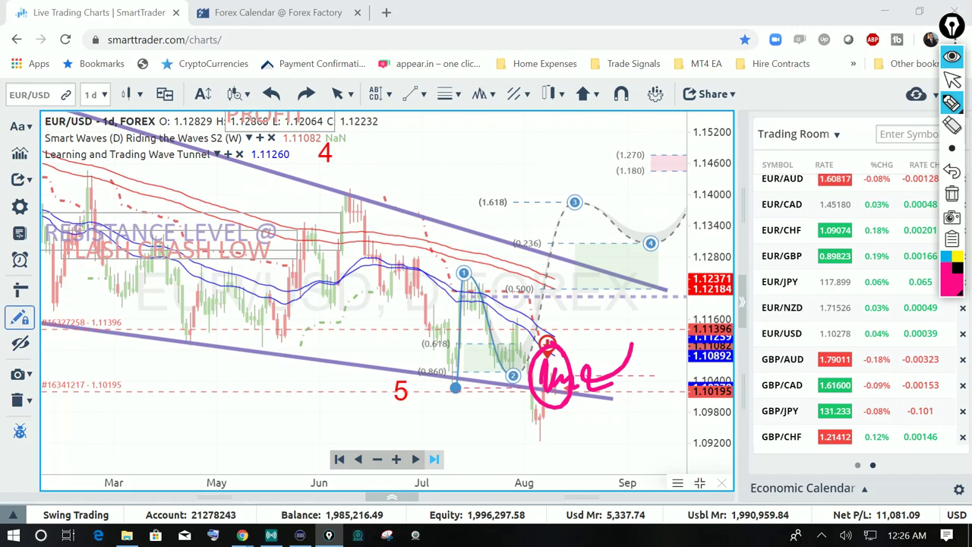
{"action": "left_click", "coordinate": [952, 194]}
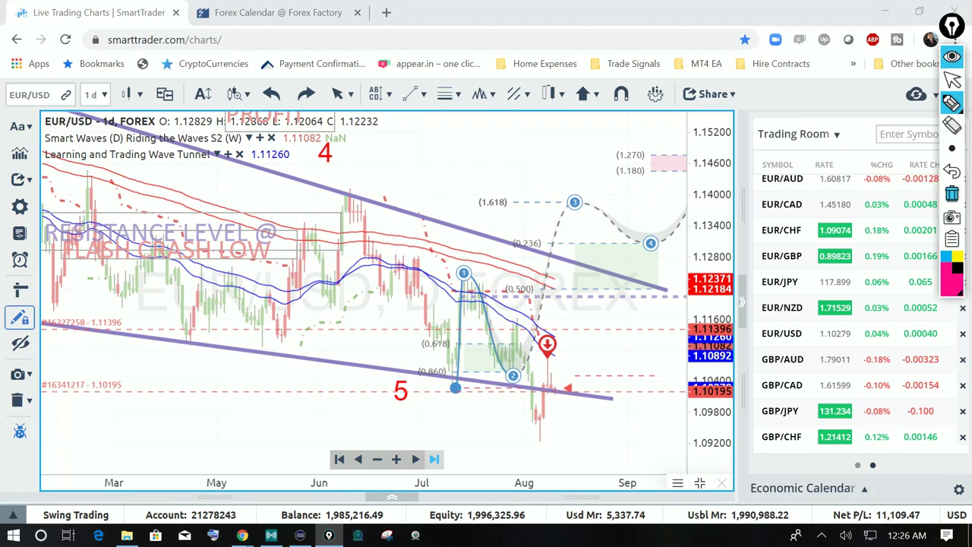
- Sketch a EUR/USD rally from about 1.102 to the falling trendline near 1.123 in ink, and clear the ink
{"action": "mouse_move", "coordinate": [553, 393]}
{"action": "left_mouse_down"}
{"action": "mouse_move", "coordinate": [612, 325]}
{"action": "mouse_move", "coordinate": [619, 282]}
{"action": "left_mouse_up"}
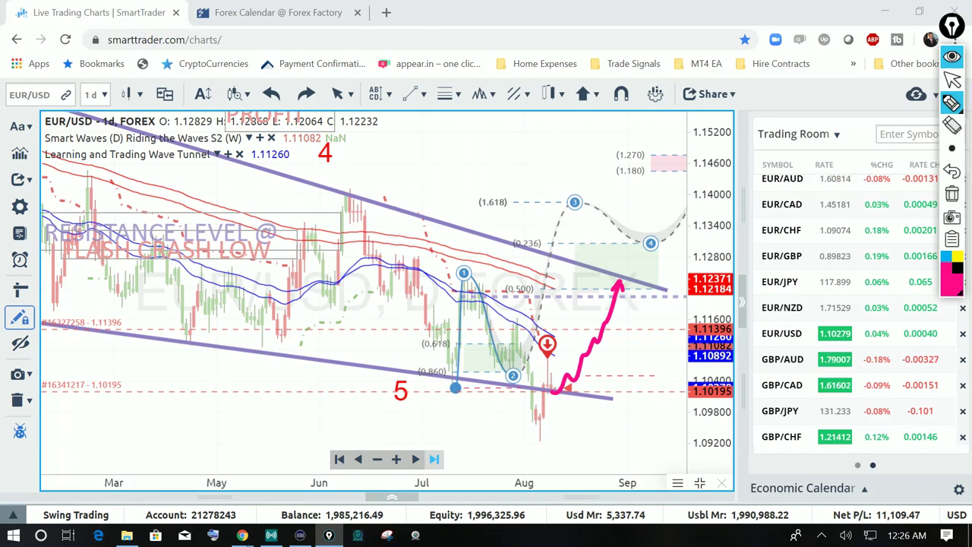
{"action": "left_click", "coordinate": [952, 194]}
{"action": "left_click", "coordinate": [952, 79]}
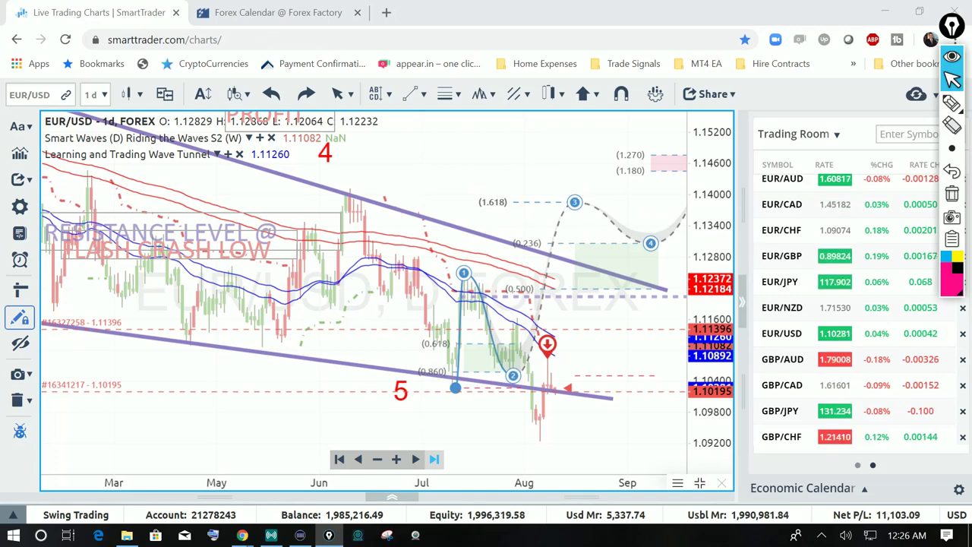
- Load GBP/AUD, switch to its weekly chart, and bring the full rising trendline from the 2016 low to the latest candles into view
{"action": "left_click", "coordinate": [781, 359]}
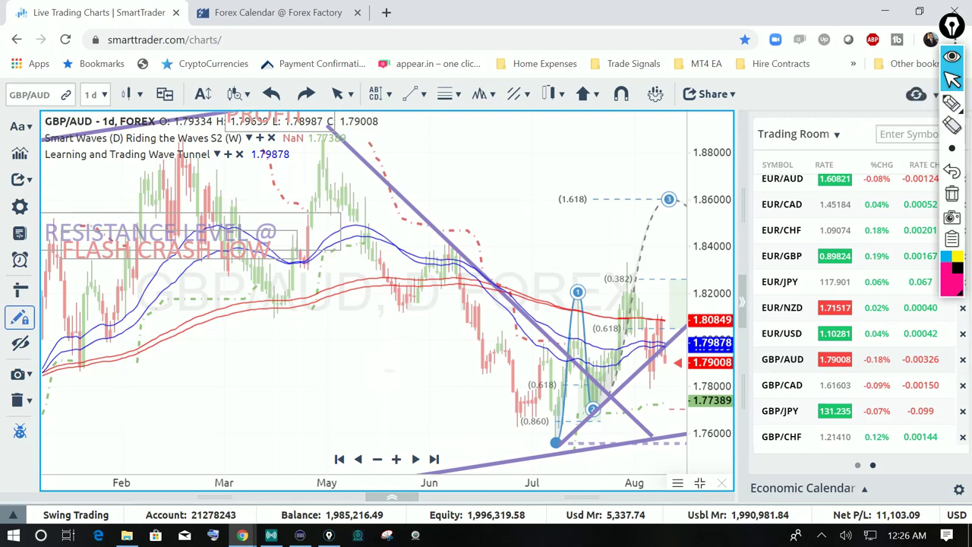
{"action": "left_click", "coordinate": [700, 483]}
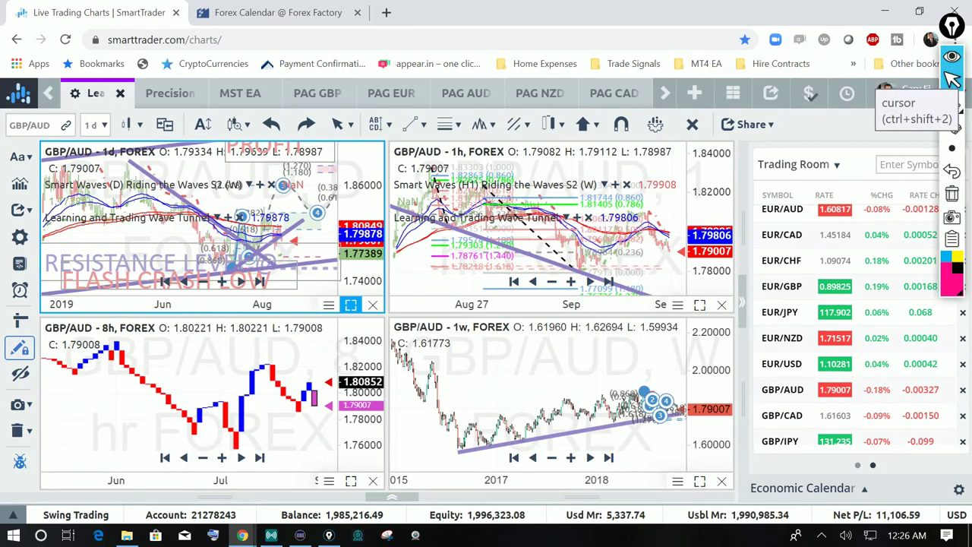
{"action": "left_click", "coordinate": [700, 482]}
{"action": "left_click_drag", "start_coordinate": [532, 365], "coordinate": [443, 350]}
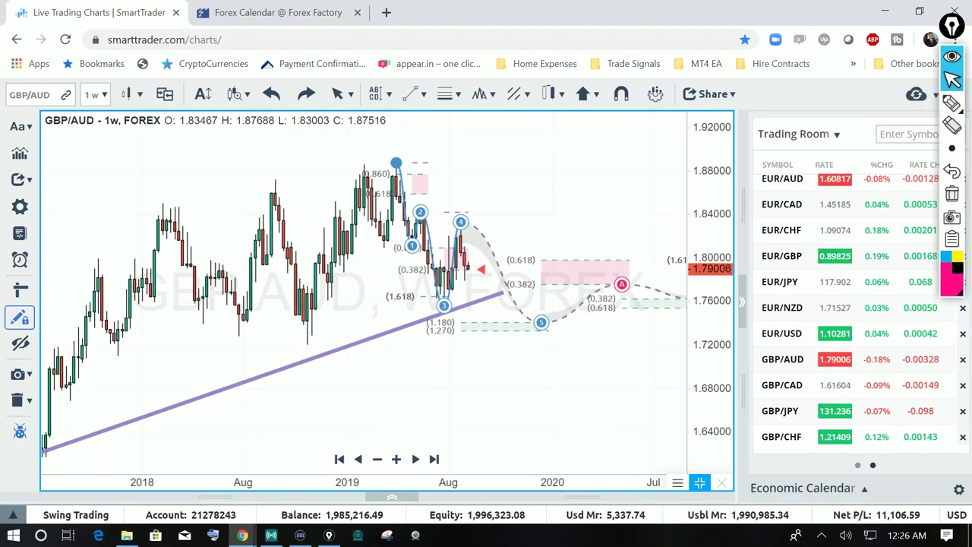
{"action": "scroll", "coordinate": [251, 439], "scroll_direction": "down", "scroll_amount": 5}
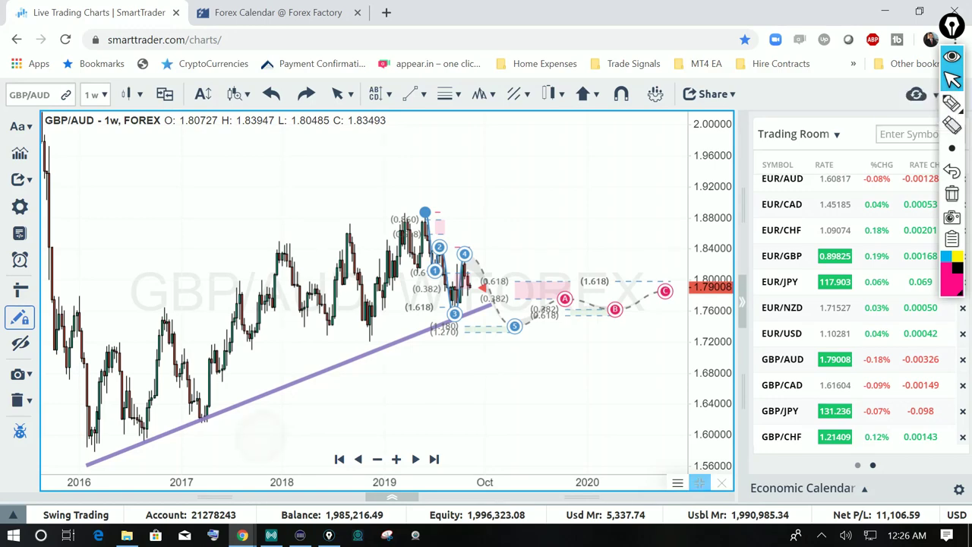
{"action": "left_click_drag", "start_coordinate": [251, 439], "coordinate": [325, 400]}
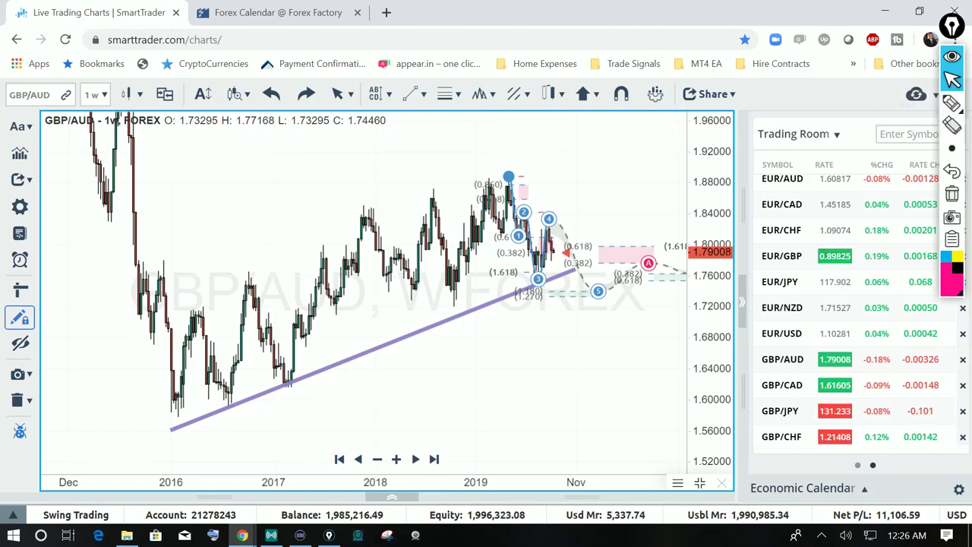
- Return to the GBP/AUD daily chart and examine the latest August candles around the rising trendline and moving averages
{"action": "left_click", "coordinate": [700, 483]}
{"action": "left_click", "coordinate": [351, 305]}
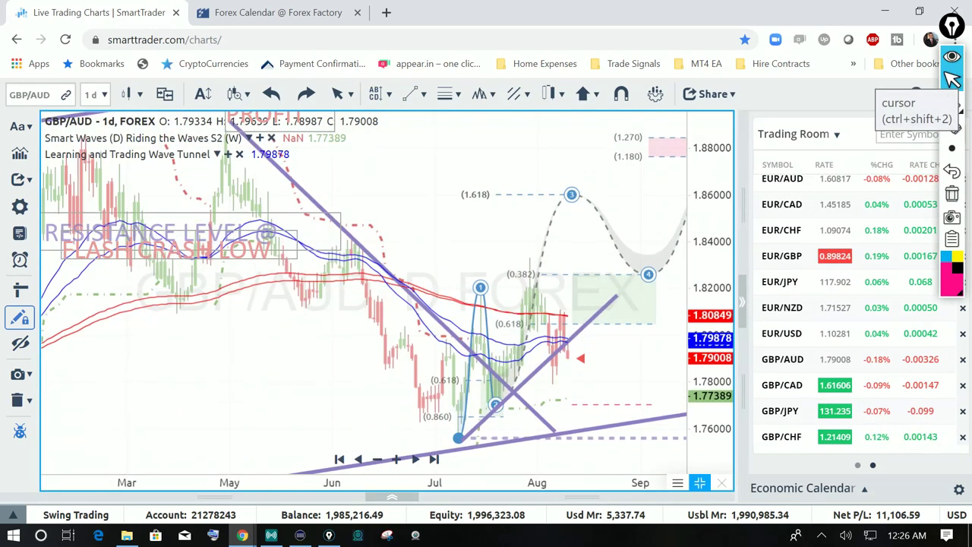
{"action": "left_click_drag", "start_coordinate": [354, 304], "coordinate": [168, 333]}
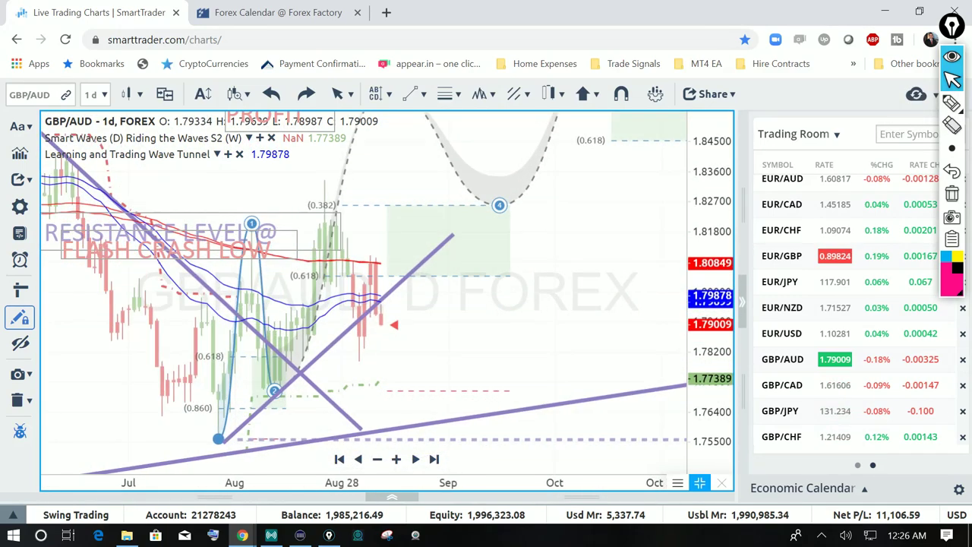
{"action": "mouse_move", "coordinate": [465, 184]}
{"action": "left_mouse_down"}
{"action": "mouse_move", "coordinate": [513, 205]}
{"action": "mouse_move", "coordinate": [467, 191]}
{"action": "left_mouse_up"}
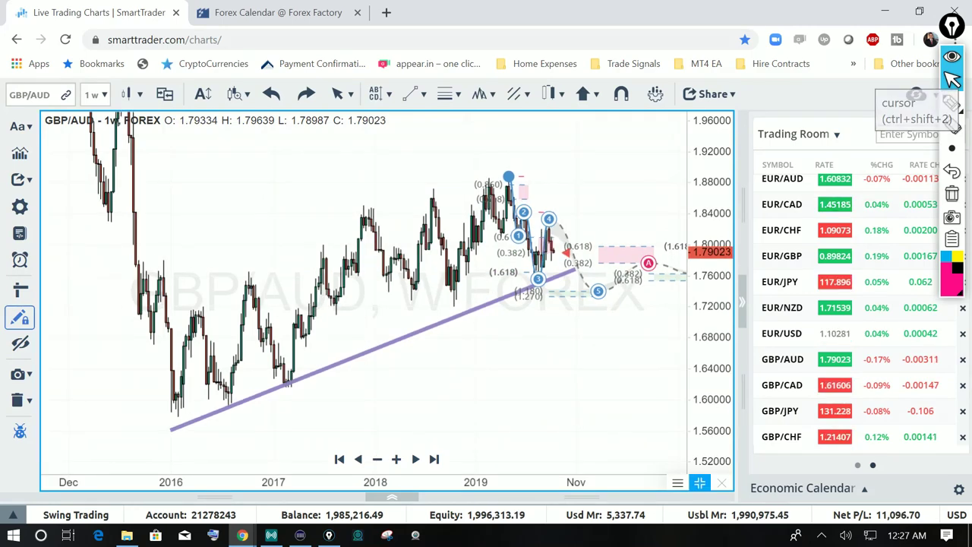
- Load GBP/CAD on the weekly chart and bring its latest candles into view
{"action": "scroll", "coordinate": [864, 308], "scroll_direction": "down", "scroll_amount": 3}
{"action": "left_click", "coordinate": [783, 293]}
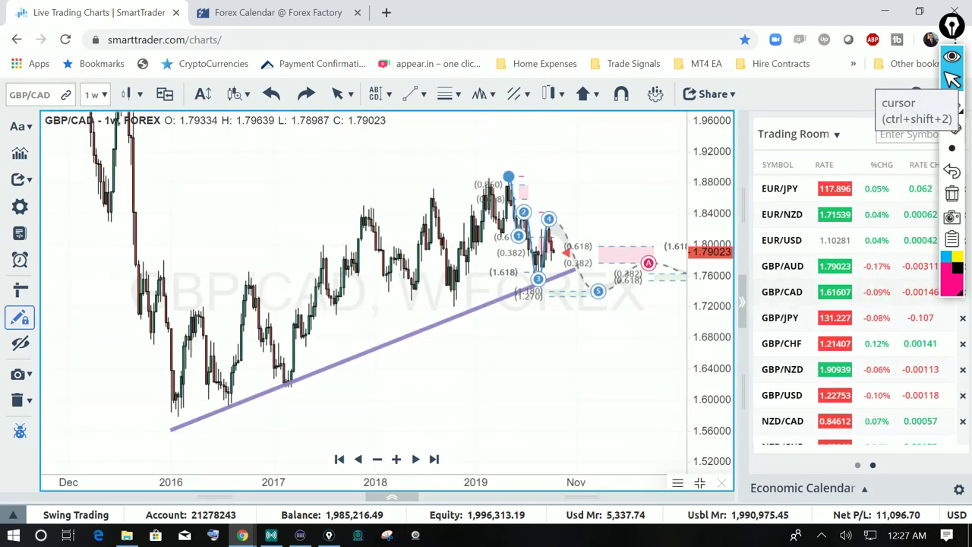
{"action": "left_click_drag", "start_coordinate": [583, 303], "coordinate": [463, 286]}
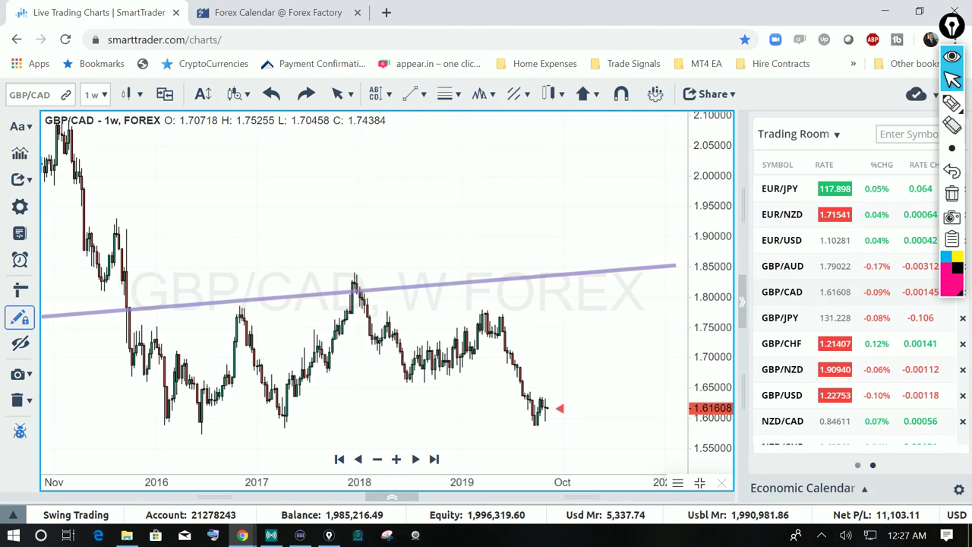
- Circle the latest GBP/CAD weekly candles in ink, draw a horizontal line through them at about 1.616, and clear the ink
{"action": "left_click", "coordinate": [952, 103]}
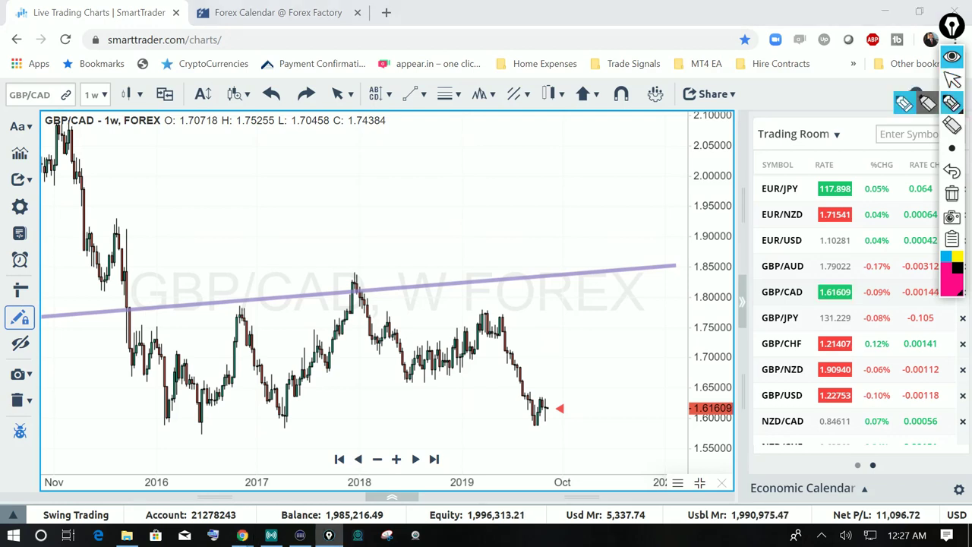
{"action": "mouse_move", "coordinate": [566, 383]}
{"action": "left_mouse_down"}
{"action": "mouse_move", "coordinate": [520, 407]}
{"action": "mouse_move", "coordinate": [568, 382]}
{"action": "left_mouse_up"}
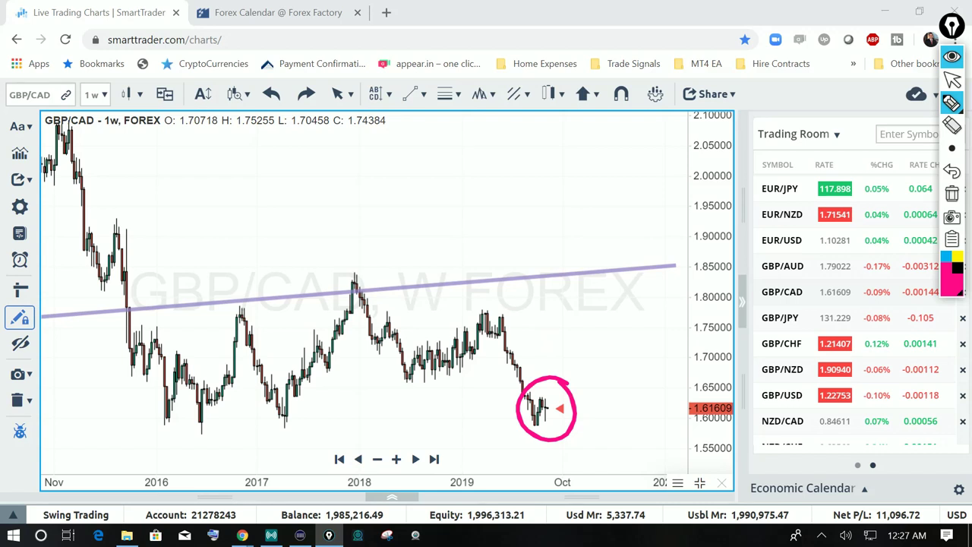
{"action": "left_click_drag", "start_coordinate": [520, 411], "coordinate": [579, 407]}
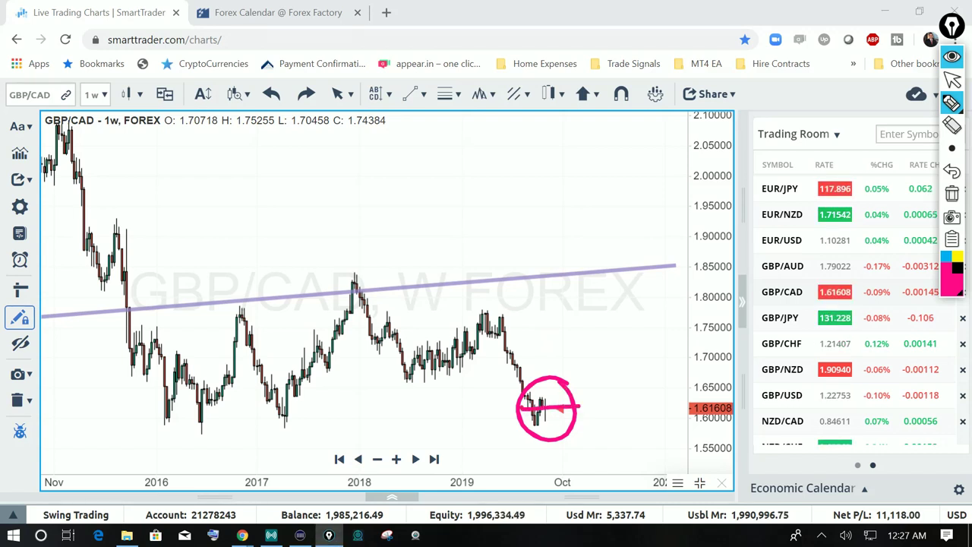
{"action": "left_click", "coordinate": [953, 194]}
{"action": "left_click", "coordinate": [952, 80]}
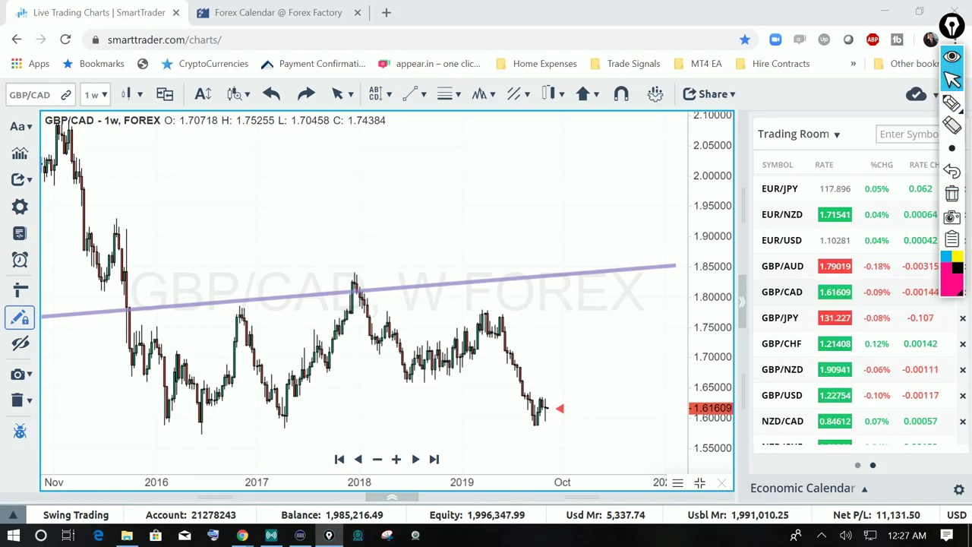
- Load GBP/JPY, ink an arrow pointing at the latest weekly candles and a rally arrow up to about 144, and clear the ink
{"action": "left_click", "coordinate": [780, 317]}
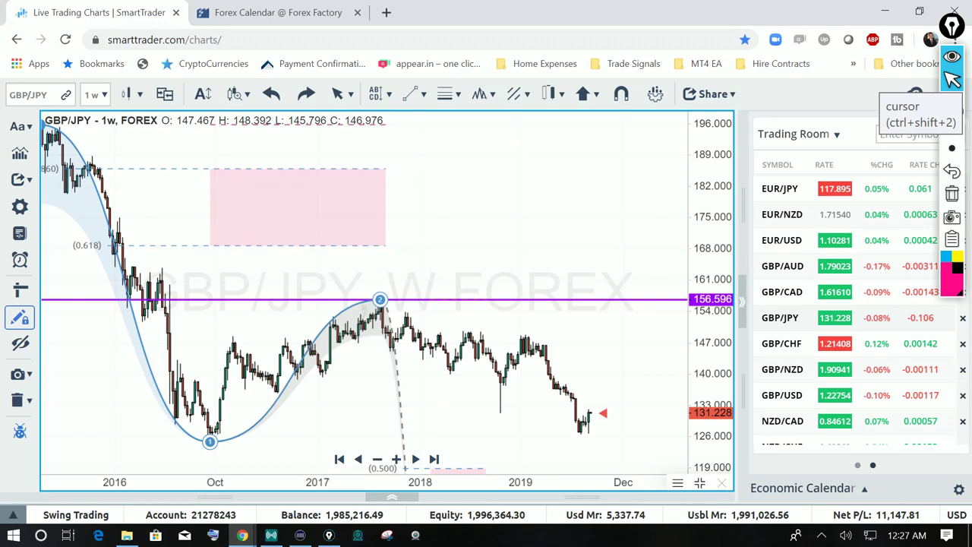
{"action": "left_click", "coordinate": [952, 104]}
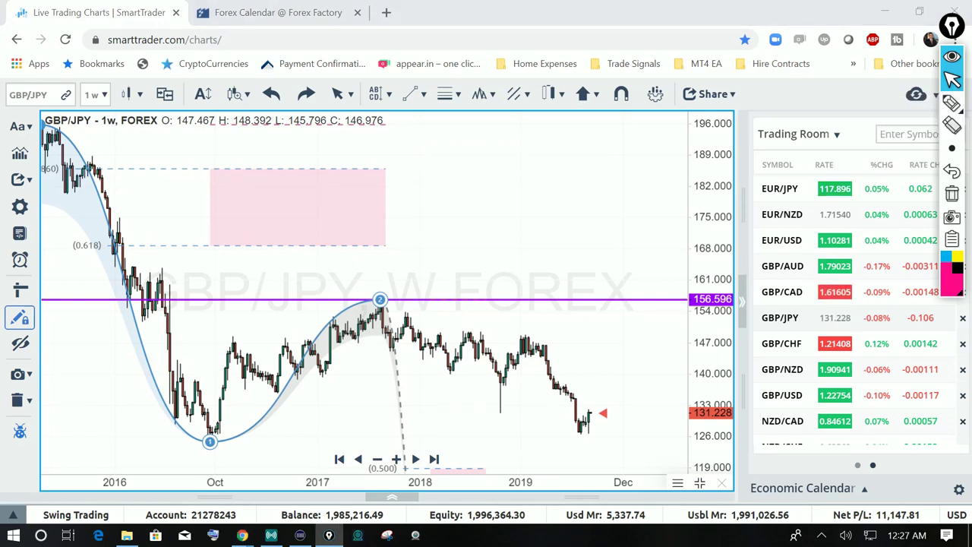
{"action": "mouse_move", "coordinate": [654, 378]}
{"action": "left_mouse_down"}
{"action": "mouse_move", "coordinate": [599, 420]}
{"action": "mouse_move", "coordinate": [617, 427]}
{"action": "left_mouse_up"}
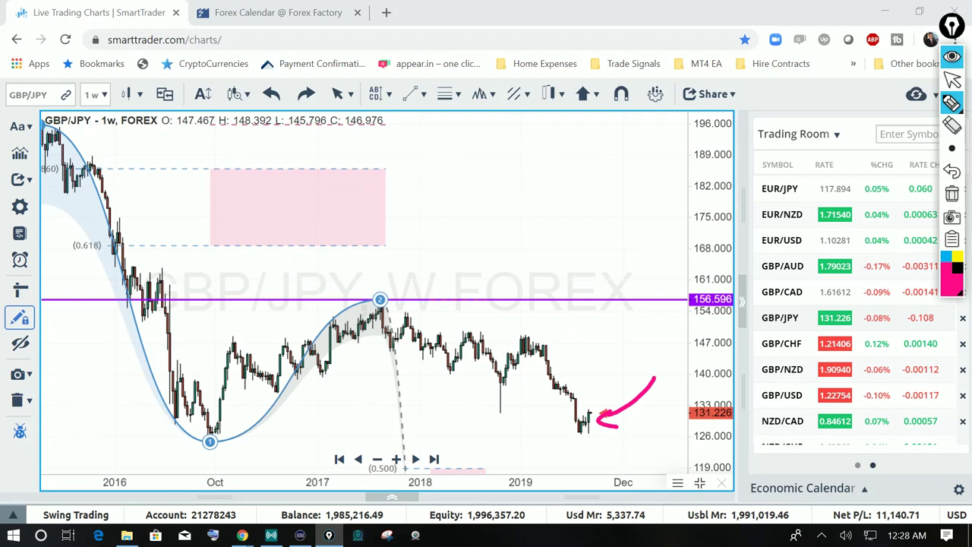
{"action": "left_click_drag", "start_coordinate": [591, 429], "coordinate": [626, 363]}
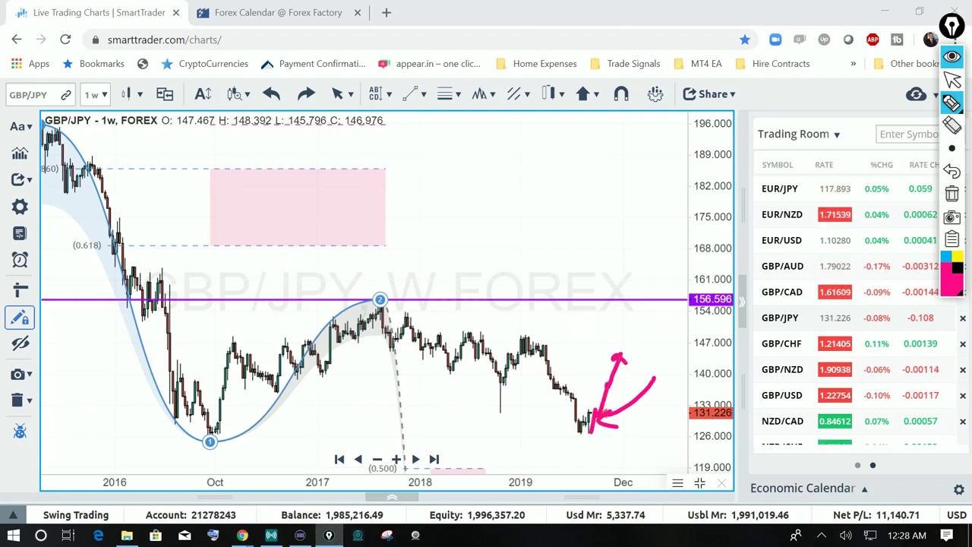
{"action": "left_click", "coordinate": [952, 194]}
{"action": "left_click", "coordinate": [952, 81]}
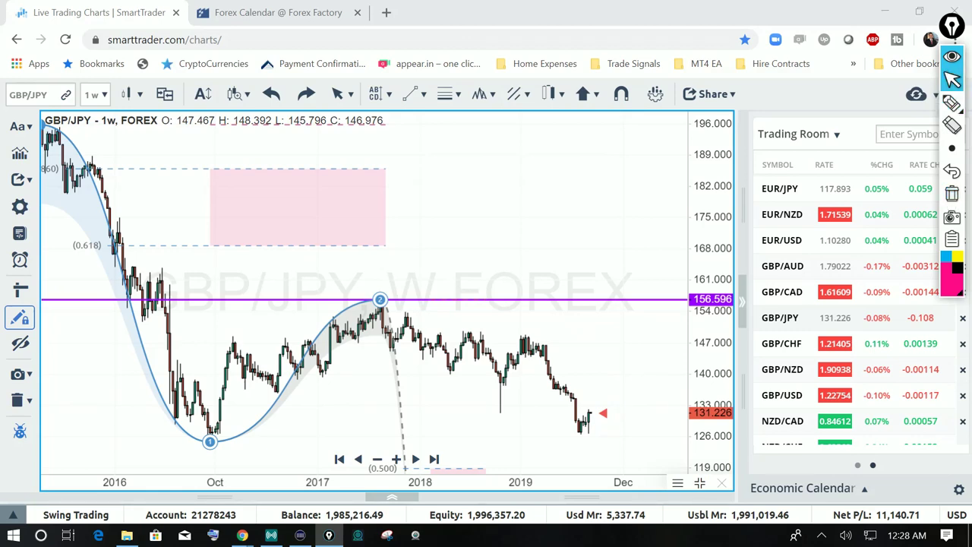
- Load GBP/CHF, ink a zigzag rally arrow from about 1.16 to 1.33 with two short marks beside it, and clear the ink
{"action": "left_click", "coordinate": [783, 344]}
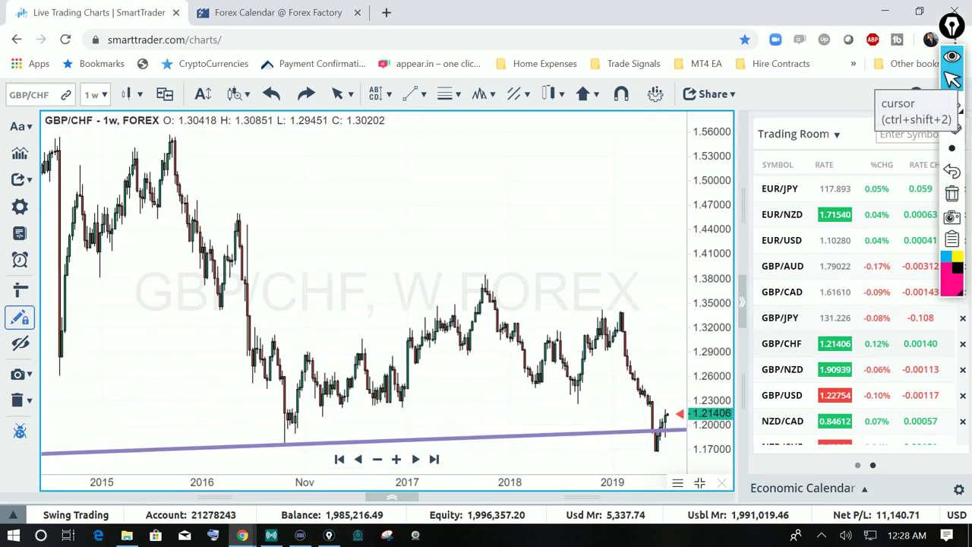
{"action": "left_click_drag", "start_coordinate": [461, 274], "coordinate": [348, 243]}
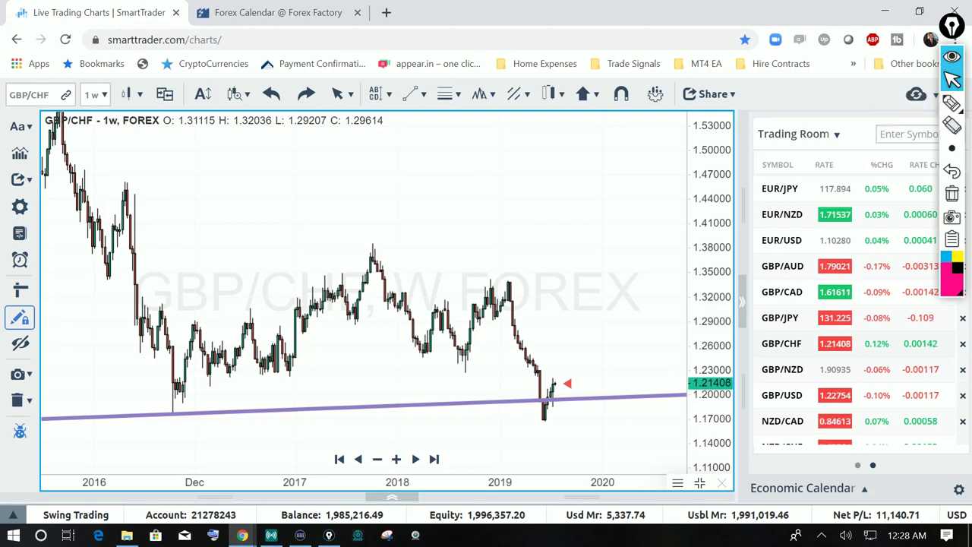
{"action": "left_click", "coordinate": [953, 103]}
{"action": "mouse_move", "coordinate": [544, 425]}
{"action": "left_mouse_down"}
{"action": "mouse_move", "coordinate": [549, 404]}
{"action": "mouse_move", "coordinate": [606, 342]}
{"action": "mouse_move", "coordinate": [617, 303]}
{"action": "left_mouse_up"}
{"action": "left_click_drag", "start_coordinate": [658, 329], "coordinate": [655, 343]}
{"action": "left_click_drag", "start_coordinate": [671, 327], "coordinate": [666, 341]}
{"action": "left_click_drag", "start_coordinate": [605, 311], "coordinate": [628, 310]}
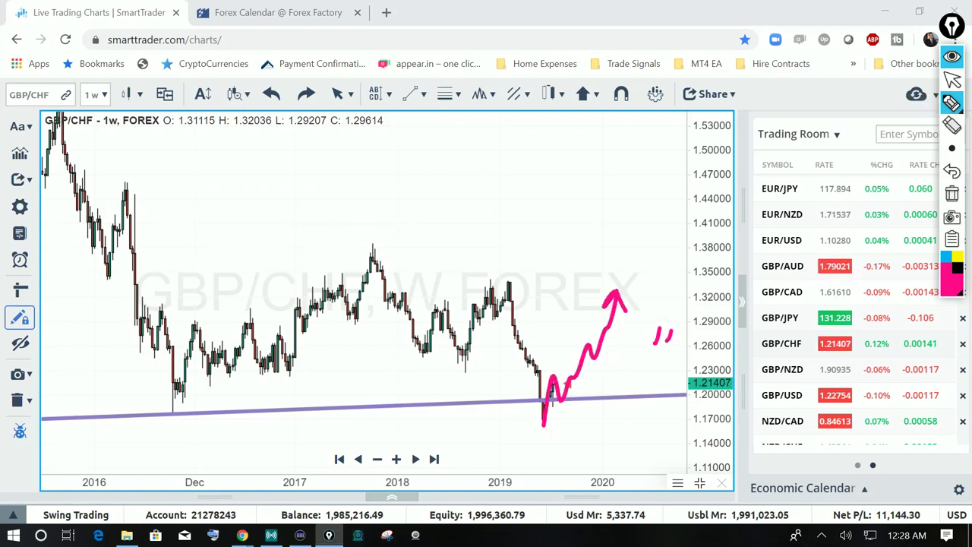
{"action": "left_click", "coordinate": [953, 195]}
{"action": "left_click", "coordinate": [953, 80]}
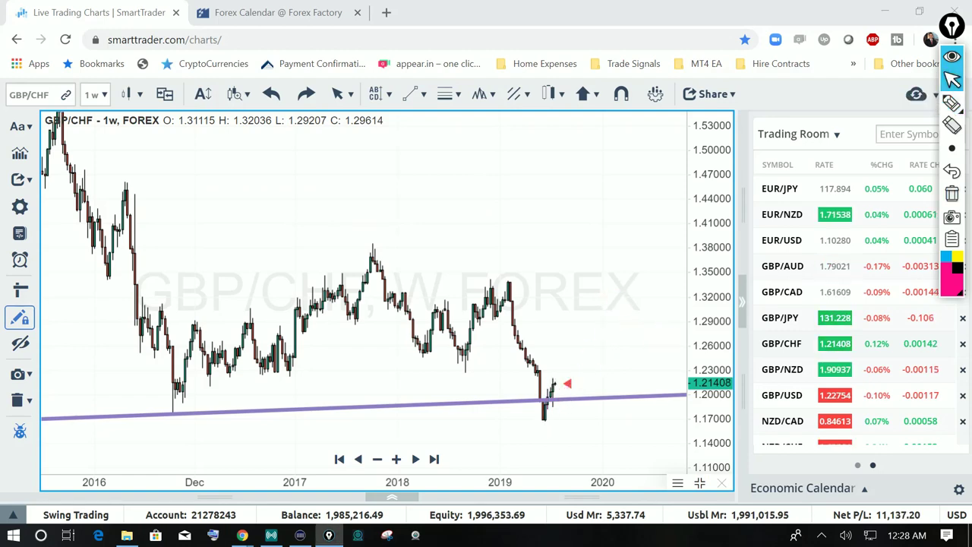
- Load GBP/NZD on the weekly chart and enlarge the latest candles with the projected wave 4 zone in view
{"action": "scroll", "coordinate": [790, 294], "scroll_direction": "down", "scroll_amount": 1}
{"action": "left_click", "coordinate": [783, 294]}
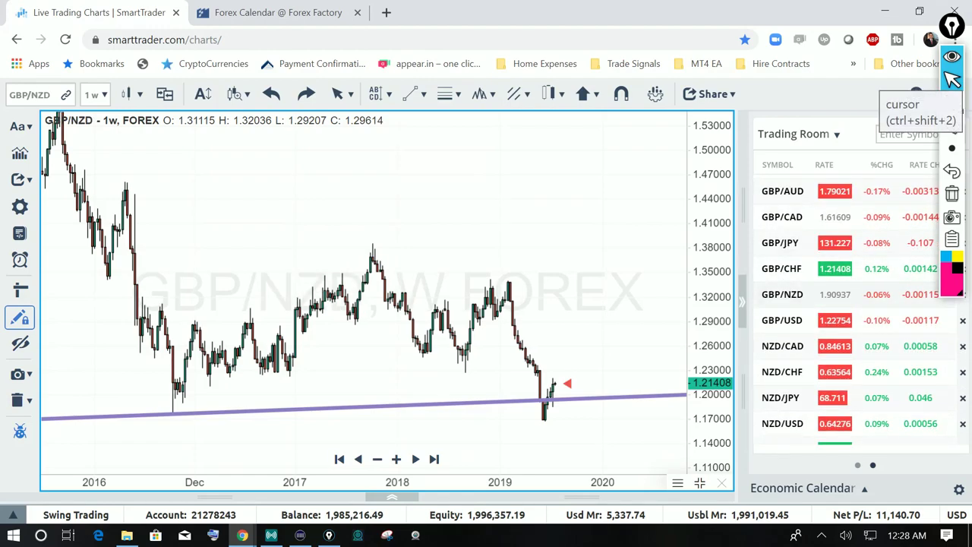
{"action": "left_click_drag", "start_coordinate": [548, 288], "coordinate": [337, 227]}
{"action": "scroll", "coordinate": [388, 296], "scroll_direction": "up", "scroll_amount": 3}
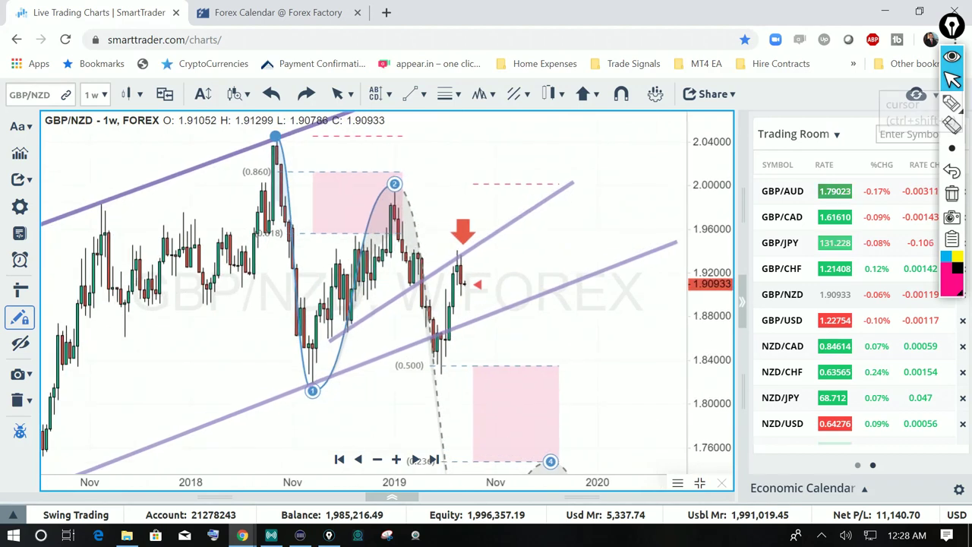
- Ink an arrow at the latest GBP/NZD weekly candles and a wavy fall to the wave 4 marker near 1.75, and clear the ink
{"action": "left_click", "coordinate": [953, 103]}
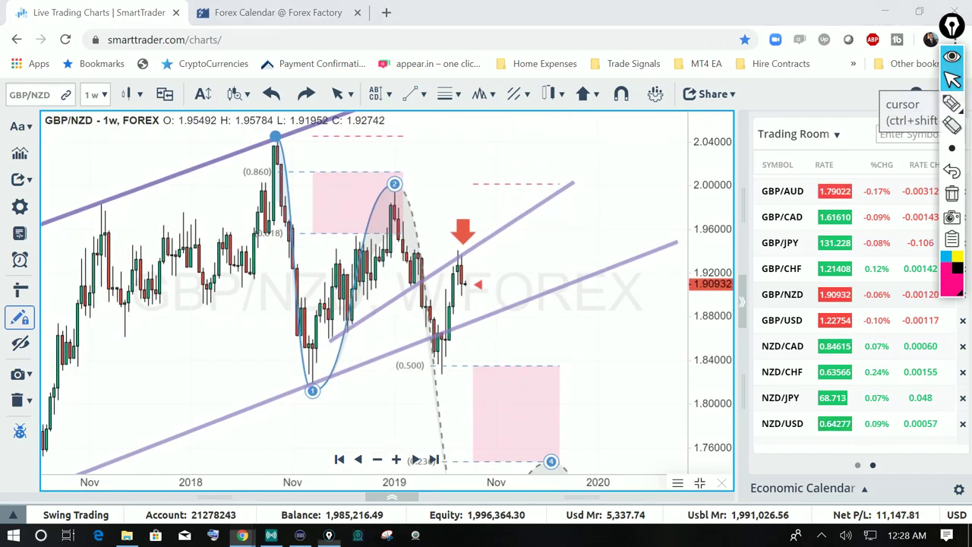
{"action": "left_click_drag", "start_coordinate": [575, 241], "coordinate": [474, 269]}
{"action": "left_click_drag", "start_coordinate": [479, 259], "coordinate": [497, 267]}
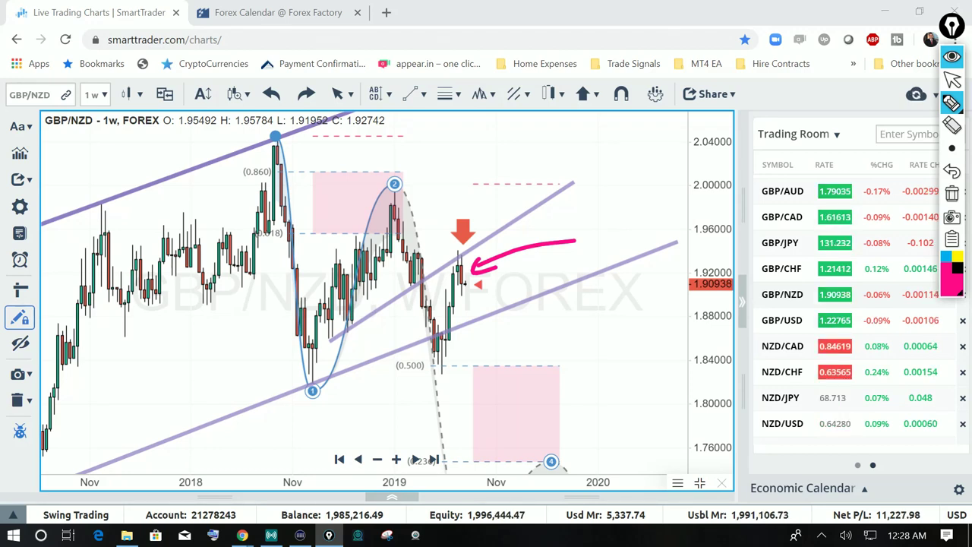
{"action": "mouse_move", "coordinate": [468, 282]}
{"action": "left_mouse_down"}
{"action": "mouse_move", "coordinate": [534, 437]}
{"action": "mouse_move", "coordinate": [555, 457]}
{"action": "left_mouse_up"}
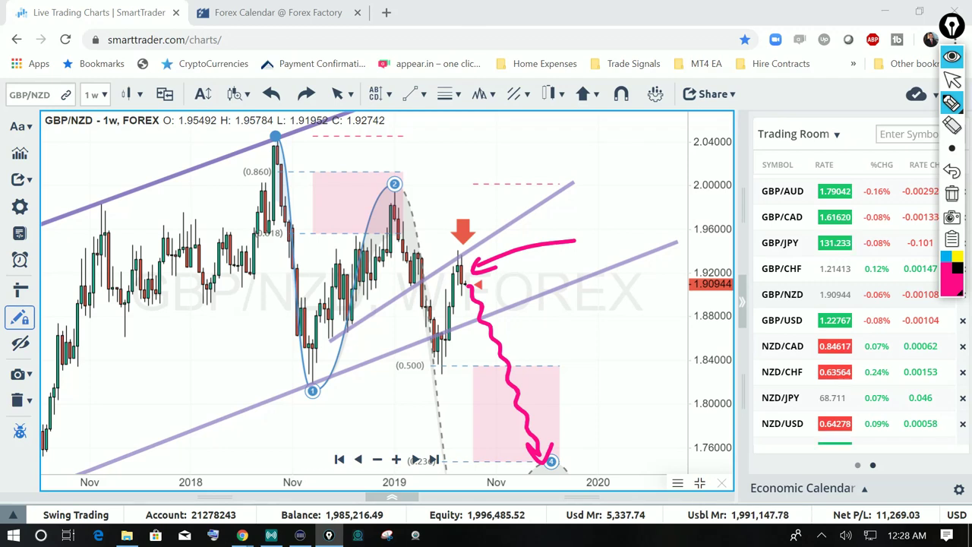
{"action": "left_click", "coordinate": [952, 193]}
{"action": "left_click", "coordinate": [952, 79]}
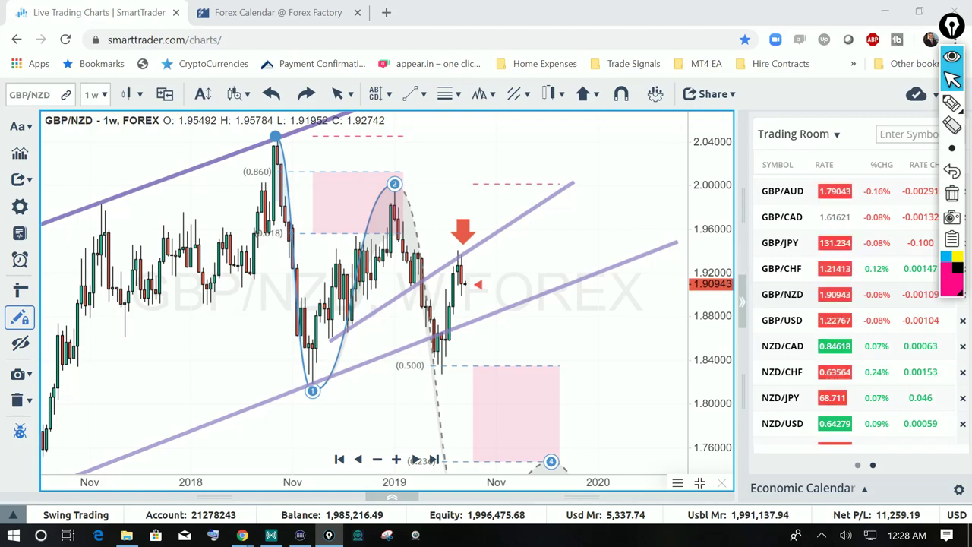
- Switch GBP/NZD to the daily chart and bring the latest candles and the projected 0.618 to 0.382 zone into view
{"action": "left_click", "coordinate": [700, 483]}
{"action": "left_click", "coordinate": [351, 306]}
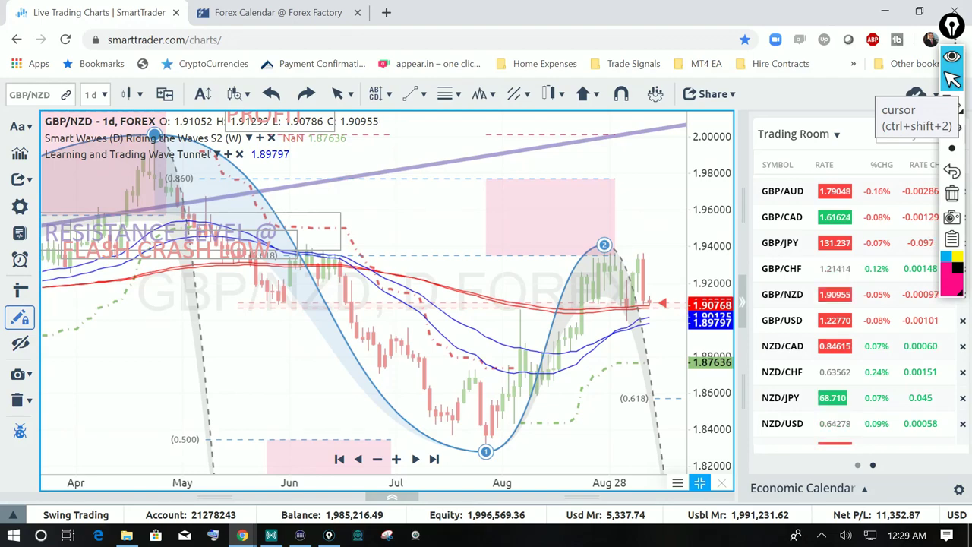
{"action": "scroll", "coordinate": [112, 425], "scroll_direction": "down", "scroll_amount": 3}
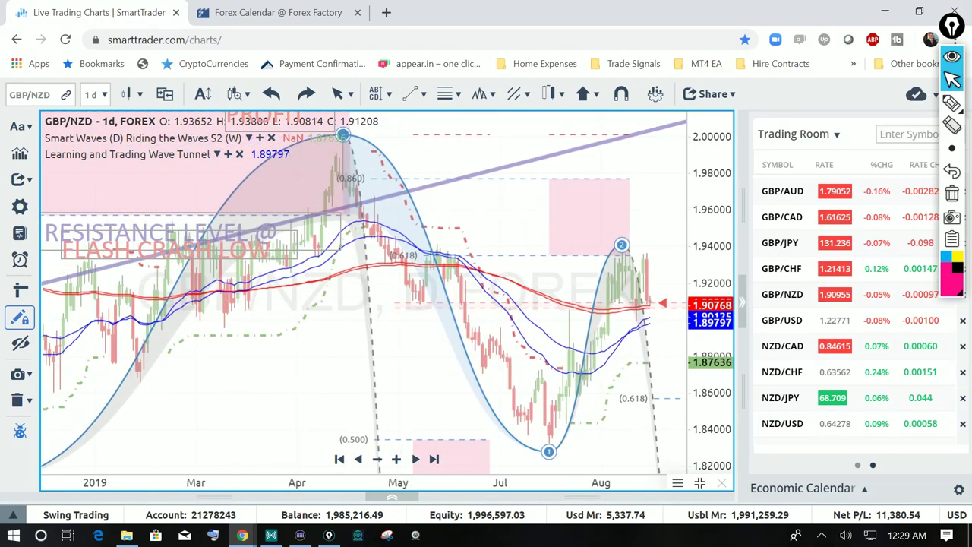
{"action": "left_click_drag", "start_coordinate": [392, 326], "coordinate": [281, 283]}
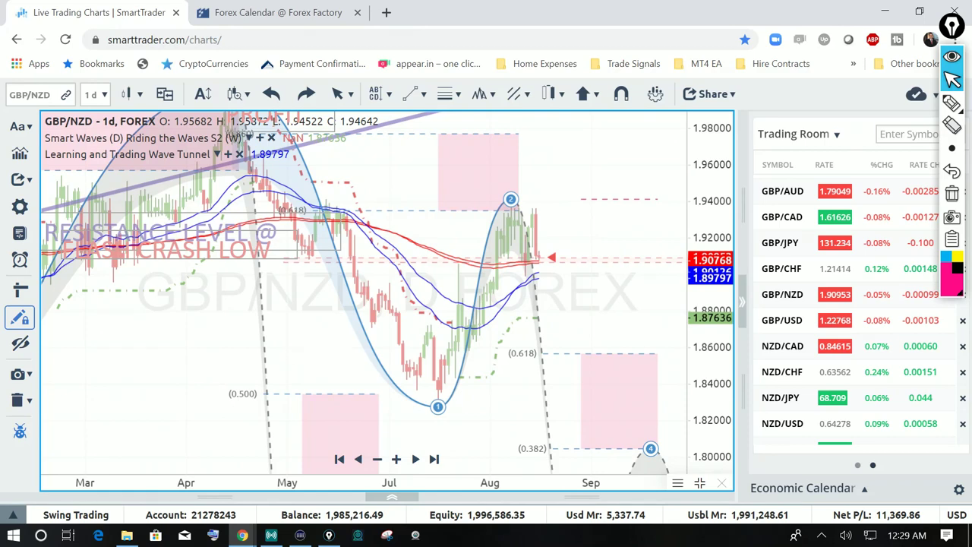
{"action": "left_click_drag", "start_coordinate": [562, 312], "coordinate": [505, 301]}
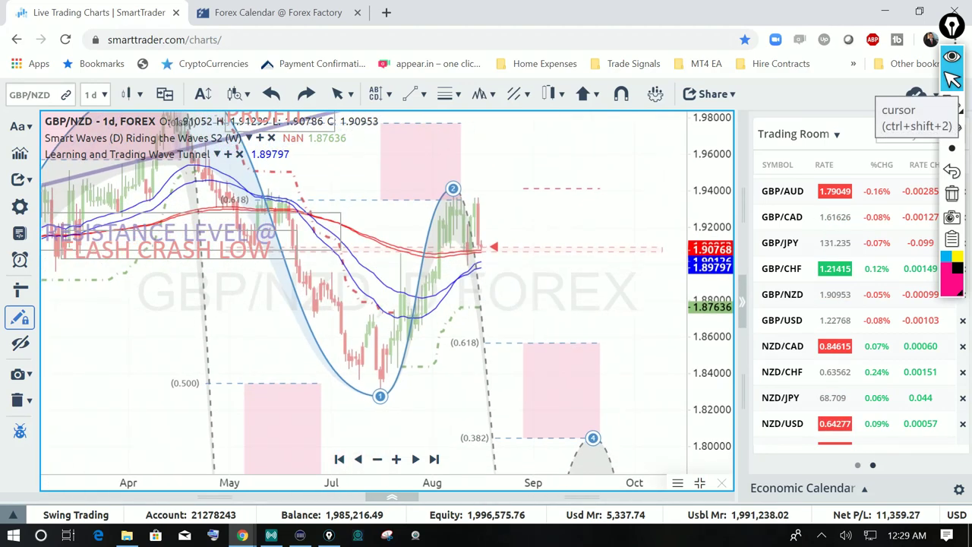
- Ink a horizontal line at about 1.906 under the latest GBP/NZD daily candles and add an arrow pointing to it
{"action": "left_click", "coordinate": [952, 104]}
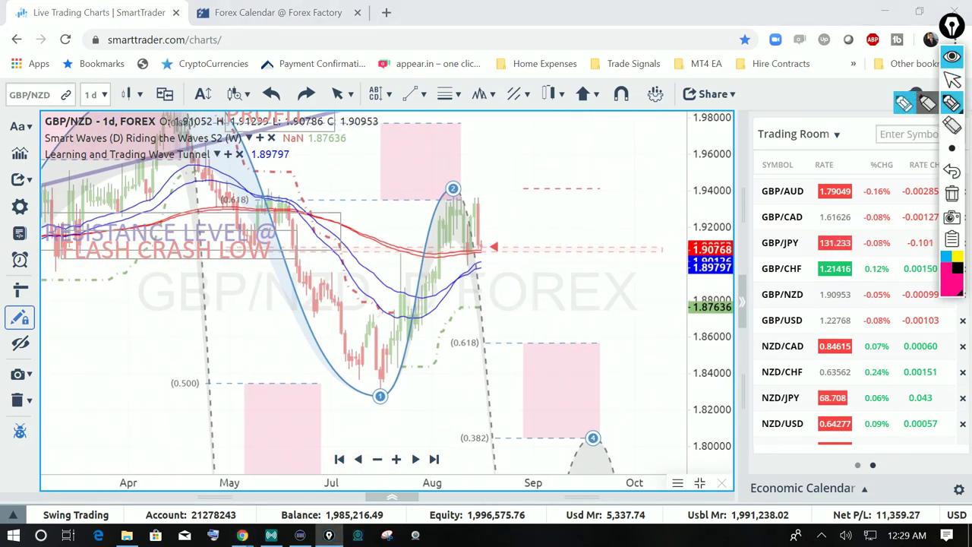
{"action": "mouse_move", "coordinate": [429, 253]}
{"action": "left_mouse_down"}
{"action": "mouse_move", "coordinate": [524, 249]}
{"action": "mouse_move", "coordinate": [564, 215]}
{"action": "left_mouse_up"}
{"action": "left_click_drag", "start_coordinate": [523, 241], "coordinate": [544, 242]}
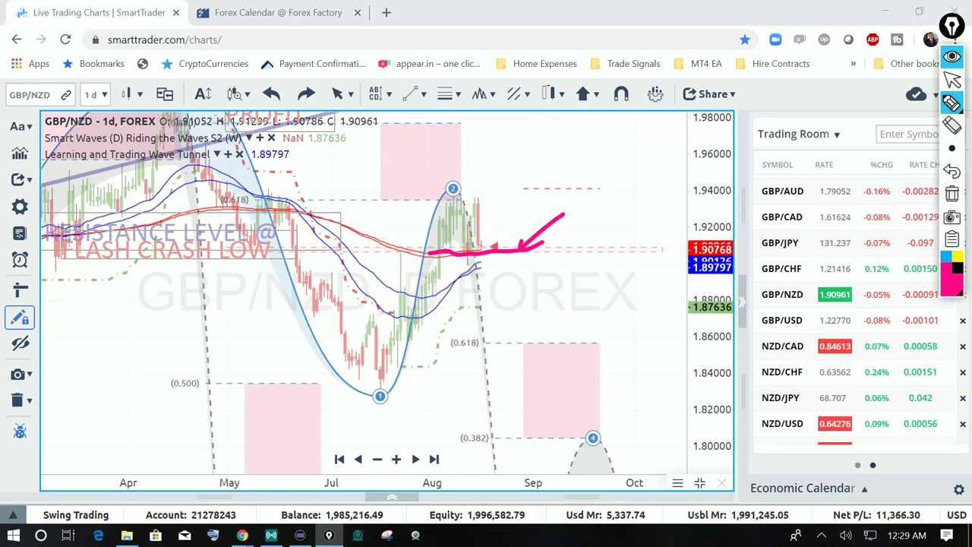
- Handwrite the level 1.9000 in ink beneath the horizontal line on the GBP/NZD daily chart
{"action": "left_click_drag", "start_coordinate": [516, 268], "coordinate": [510, 306]}
{"action": "left_click", "coordinate": [527, 288]}
{"action": "left_click_drag", "start_coordinate": [560, 271], "coordinate": [553, 307]}
{"action": "left_click_drag", "start_coordinate": [577, 284], "coordinate": [569, 300]}
{"action": "mouse_move", "coordinate": [598, 293]}
{"action": "left_mouse_down"}
{"action": "mouse_move", "coordinate": [601, 276]}
{"action": "mouse_move", "coordinate": [618, 276]}
{"action": "left_mouse_up"}
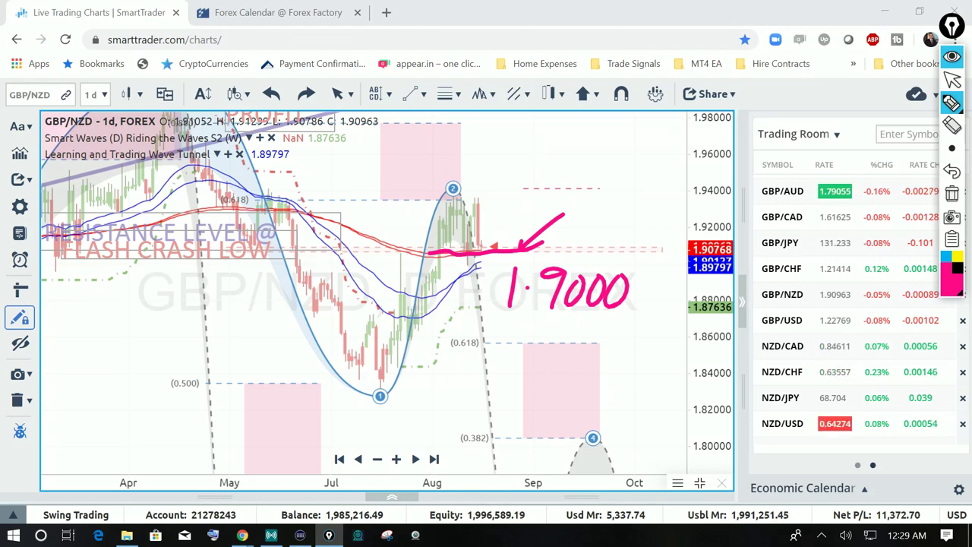
- Ink a wavy fall to the 0.618 level and a rise past a line at about 1.936 on the GBP/NZD daily chart, and clear the ink
{"action": "left_click_drag", "start_coordinate": [480, 257], "coordinate": [509, 344]}
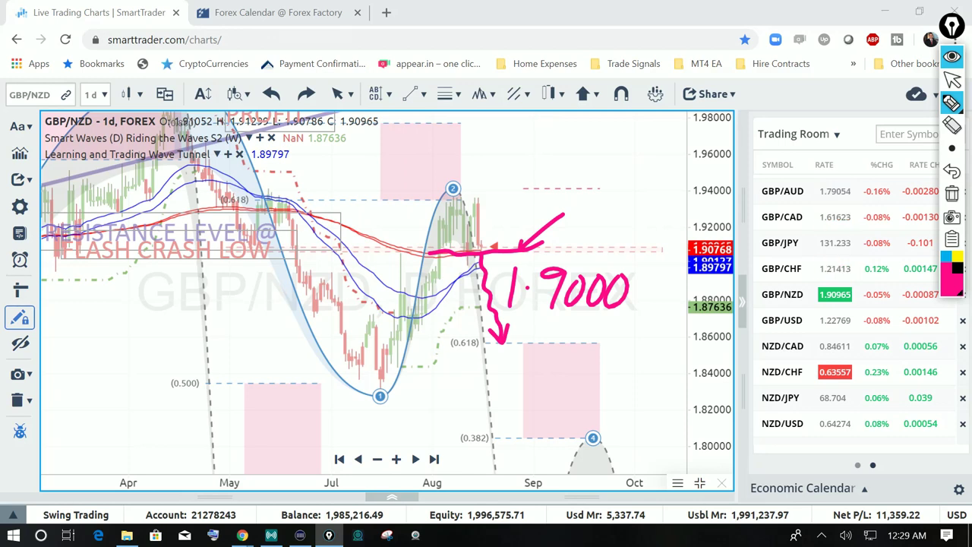
{"action": "left_click_drag", "start_coordinate": [424, 198], "coordinate": [513, 197]}
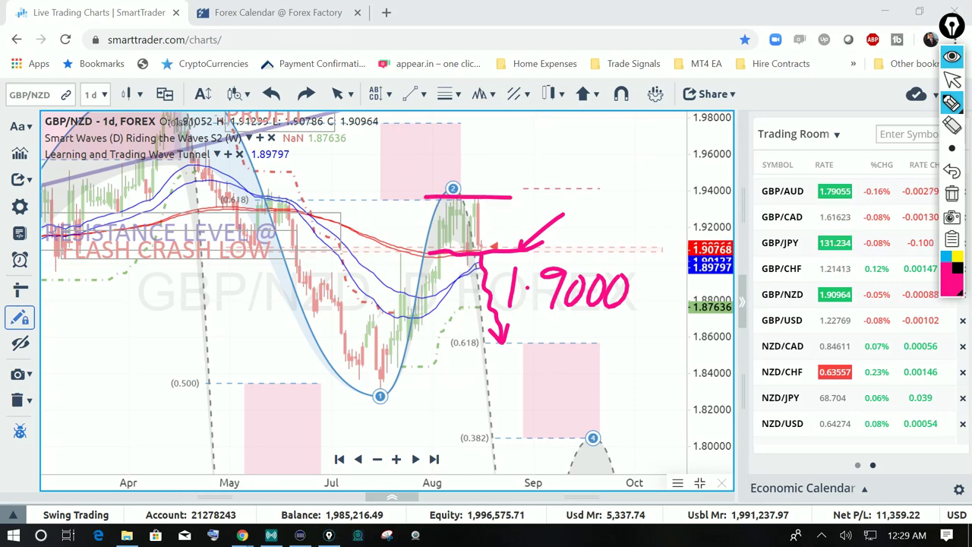
{"action": "mouse_move", "coordinate": [351, 249]}
{"action": "left_mouse_down"}
{"action": "mouse_move", "coordinate": [414, 251]}
{"action": "mouse_move", "coordinate": [400, 262]}
{"action": "left_mouse_up"}
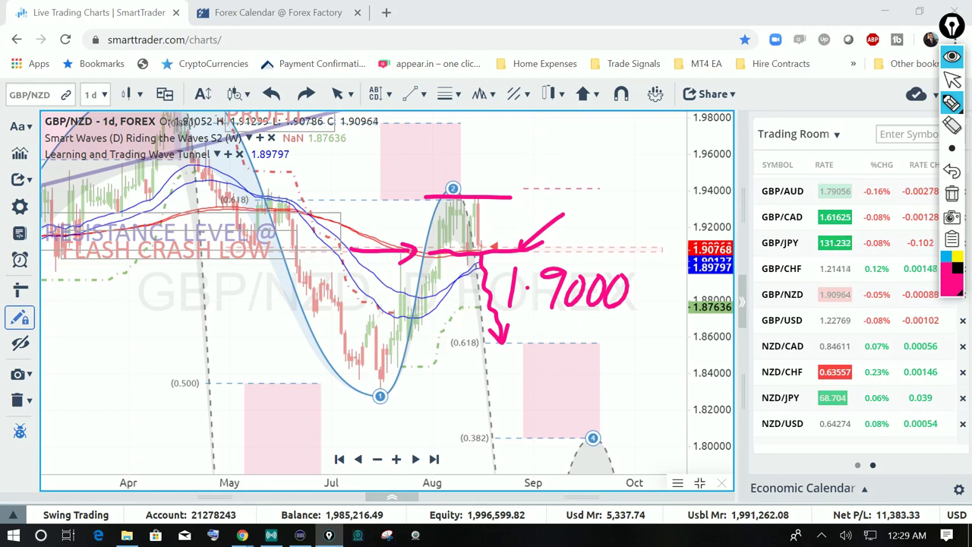
{"action": "left_click_drag", "start_coordinate": [495, 249], "coordinate": [511, 197]}
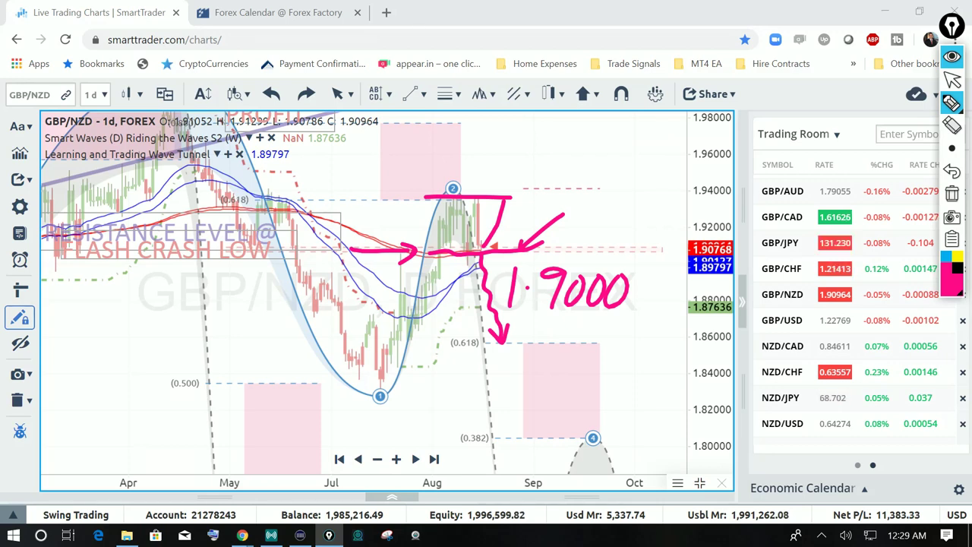
{"action": "mouse_move", "coordinate": [506, 212]}
{"action": "left_mouse_down"}
{"action": "mouse_move", "coordinate": [523, 133]}
{"action": "mouse_move", "coordinate": [533, 155]}
{"action": "left_mouse_up"}
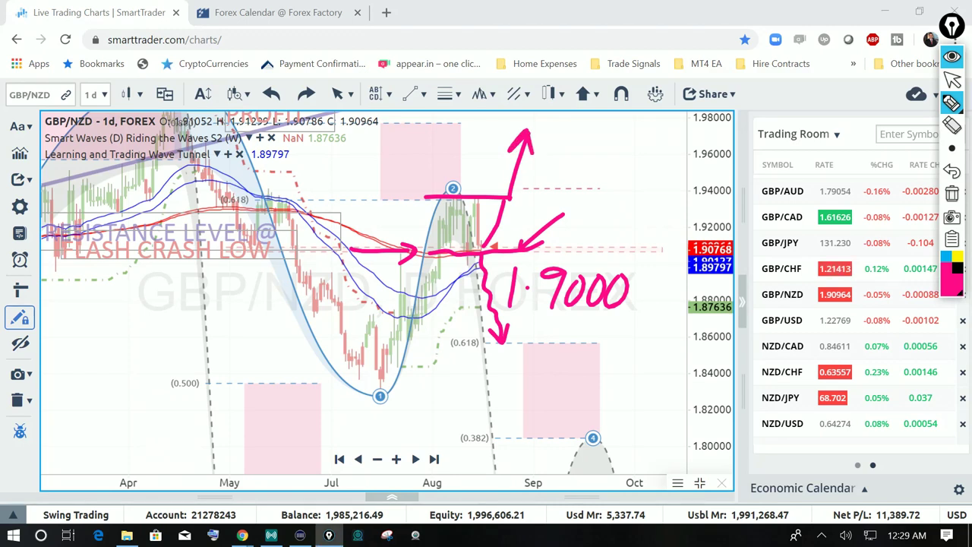
{"action": "left_click", "coordinate": [952, 193]}
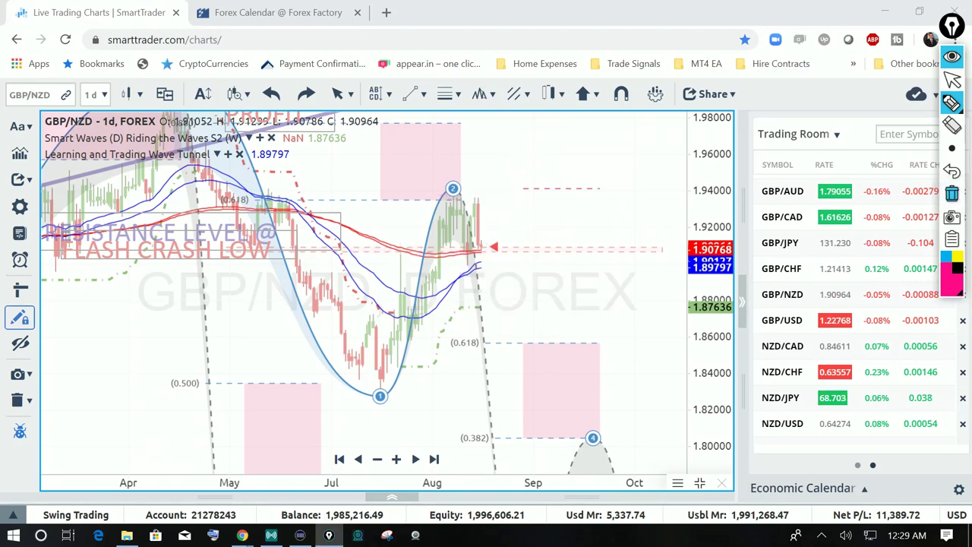
- Ink an arrow at the latest GBP/NZD daily price, a circle around the moving-average price labels and a short support line, and clear the ink
{"action": "left_click_drag", "start_coordinate": [568, 251], "coordinate": [498, 247]}
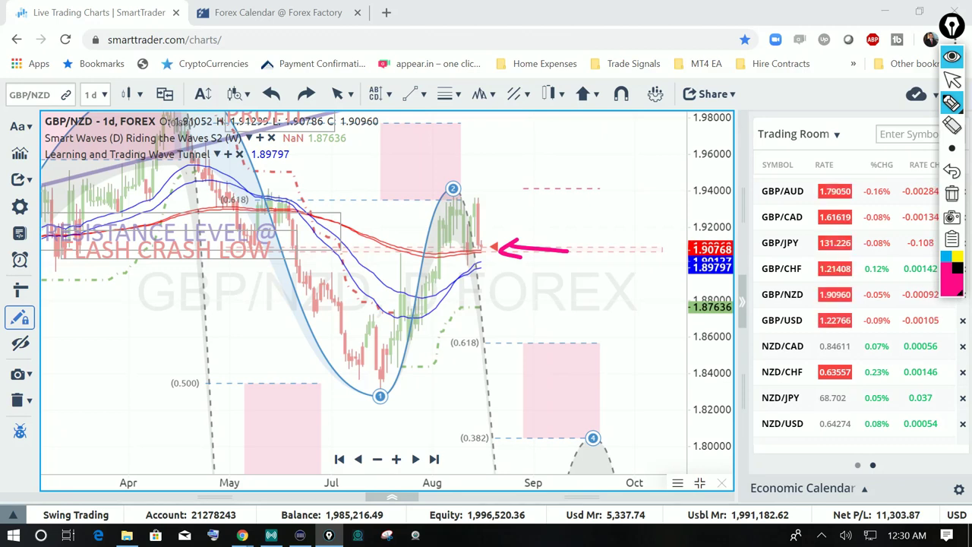
{"action": "mouse_move", "coordinate": [733, 223]}
{"action": "left_mouse_down"}
{"action": "mouse_move", "coordinate": [748, 268]}
{"action": "mouse_move", "coordinate": [710, 223]}
{"action": "left_mouse_up"}
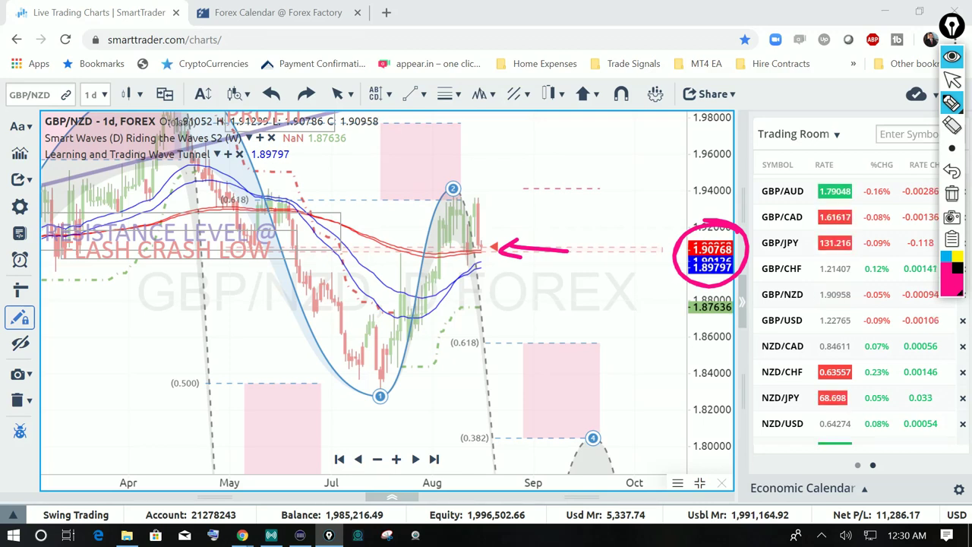
{"action": "left_click_drag", "start_coordinate": [431, 252], "coordinate": [473, 251]}
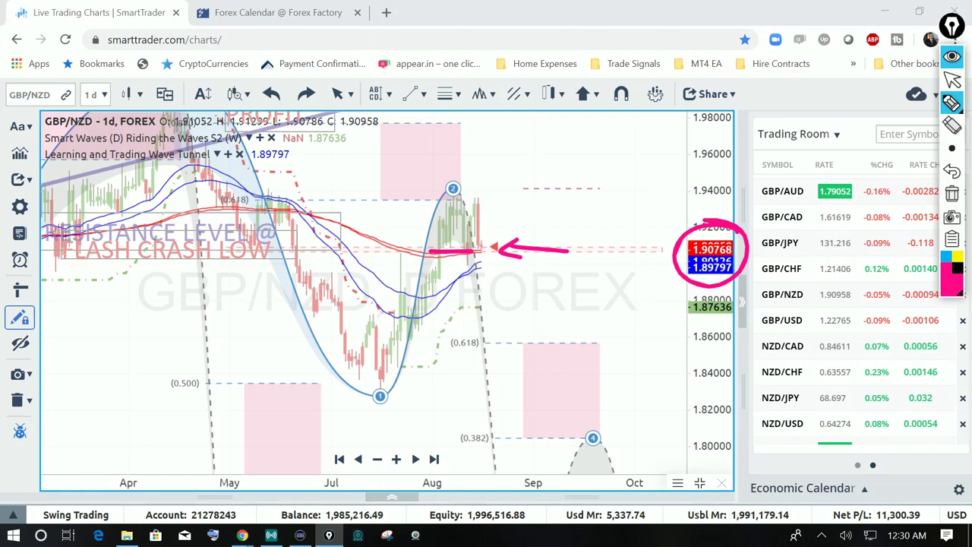
{"action": "left_click", "coordinate": [952, 80]}
{"action": "left_click", "coordinate": [953, 194]}
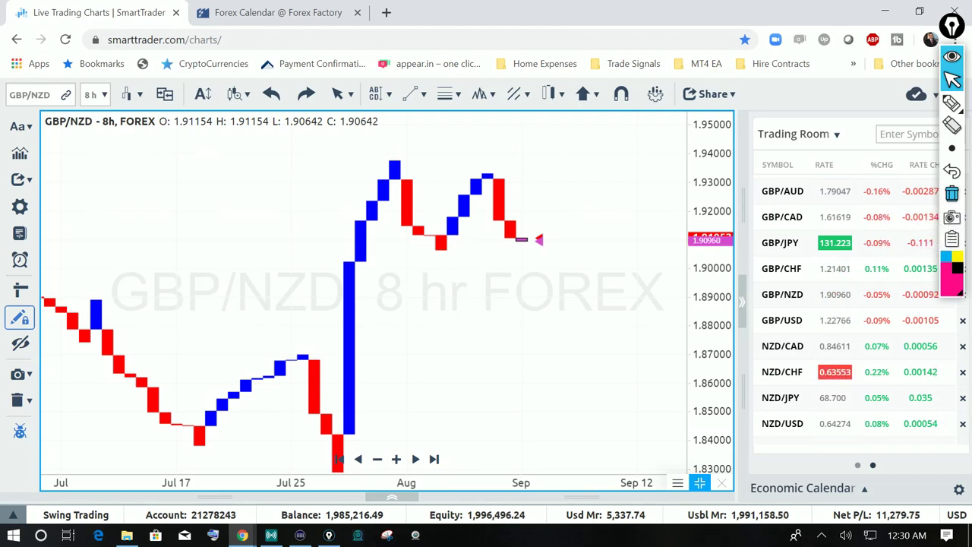
- Draw a horizontal line on the GBP/NZD 8-hour chart and align it with the August swing low at 1.90609
{"action": "left_click", "coordinate": [953, 104]}
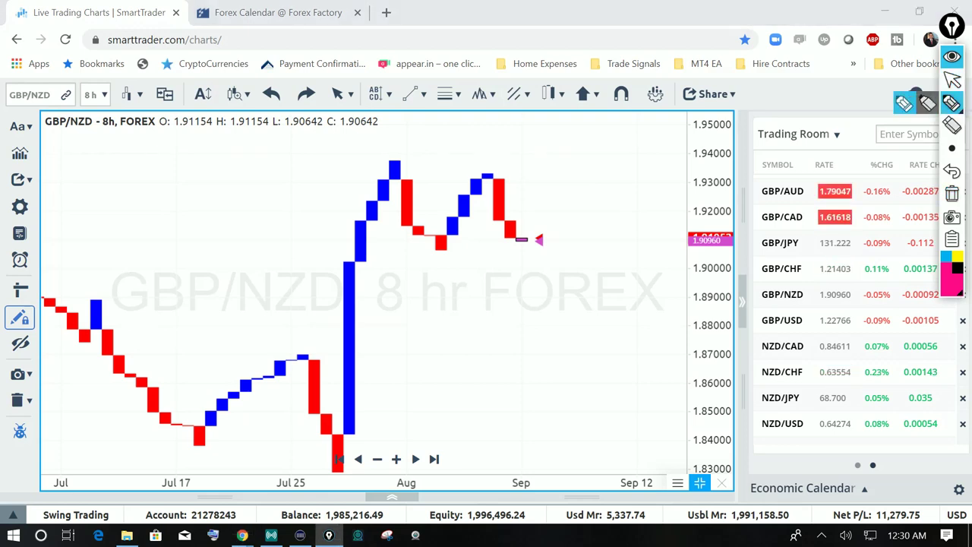
{"action": "left_click", "coordinate": [952, 80]}
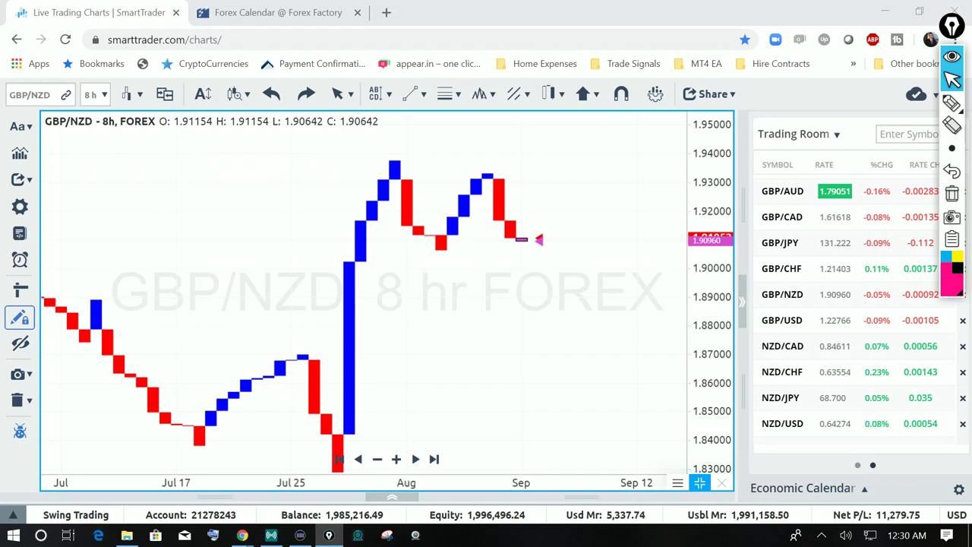
{"action": "left_click", "coordinate": [424, 94]}
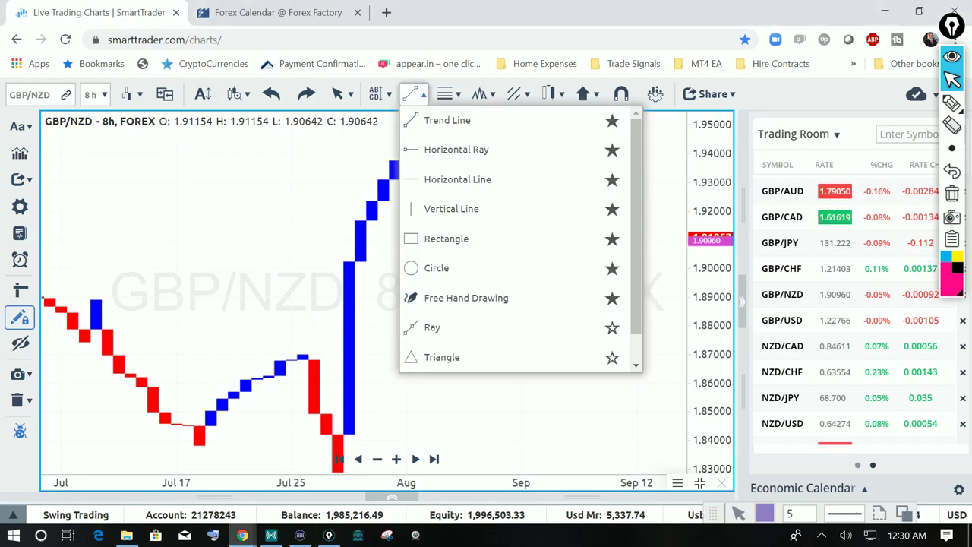
{"action": "left_click", "coordinate": [457, 179]}
{"action": "left_click", "coordinate": [395, 254]}
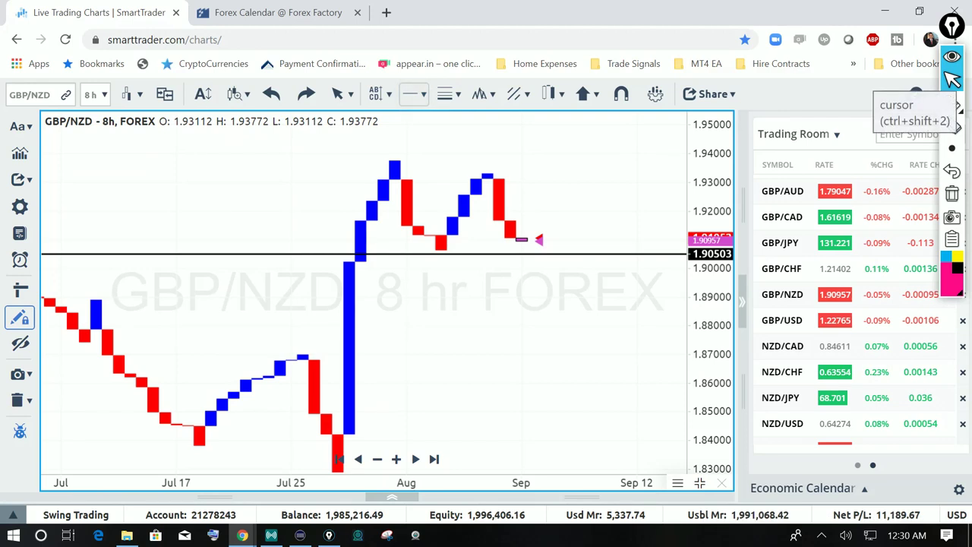
{"action": "left_click", "coordinate": [953, 79]}
{"action": "mouse_move", "coordinate": [390, 254]}
{"action": "left_mouse_down"}
{"action": "mouse_move", "coordinate": [390, 239]}
{"action": "mouse_move", "coordinate": [390, 251]}
{"action": "left_mouse_up"}
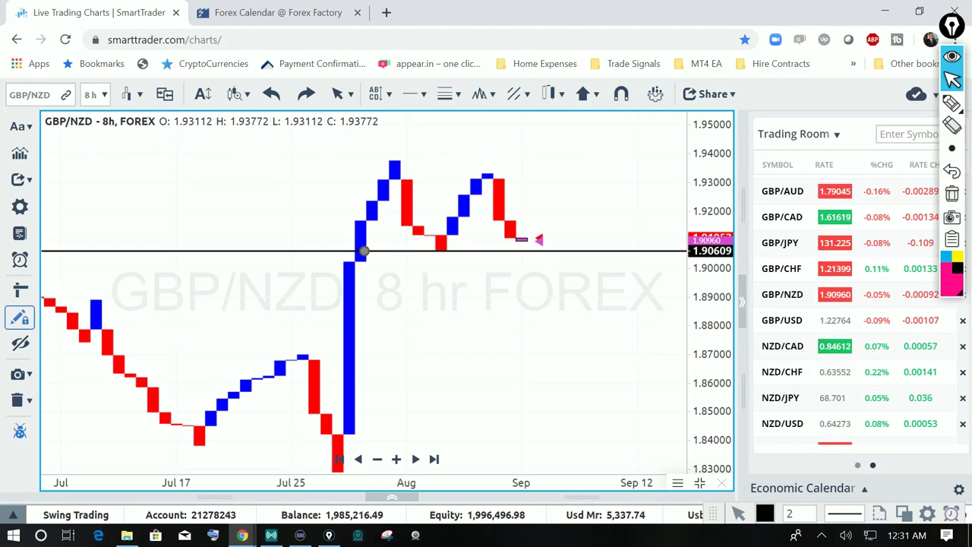
- Add a second horizontal line on the GBP/NZD 8-hour chart through the latest swing high at 1.93315
{"action": "left_click", "coordinate": [423, 94]}
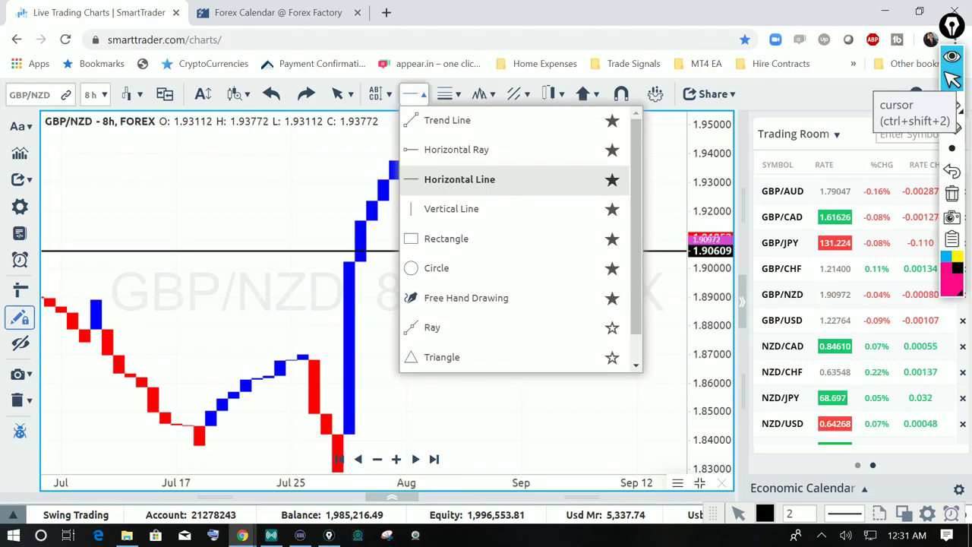
{"action": "left_click", "coordinate": [459, 179]}
{"action": "left_click", "coordinate": [365, 173]}
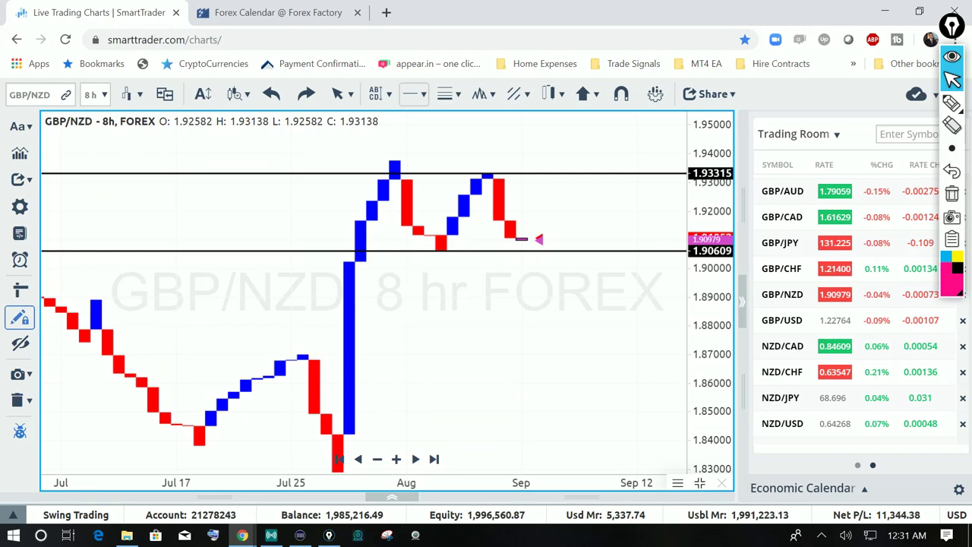
- Ink arrows on the GBP/NZD 8-hour chart at the latest price, the two swing highs and the two lows of the range
{"action": "left_click", "coordinate": [951, 103]}
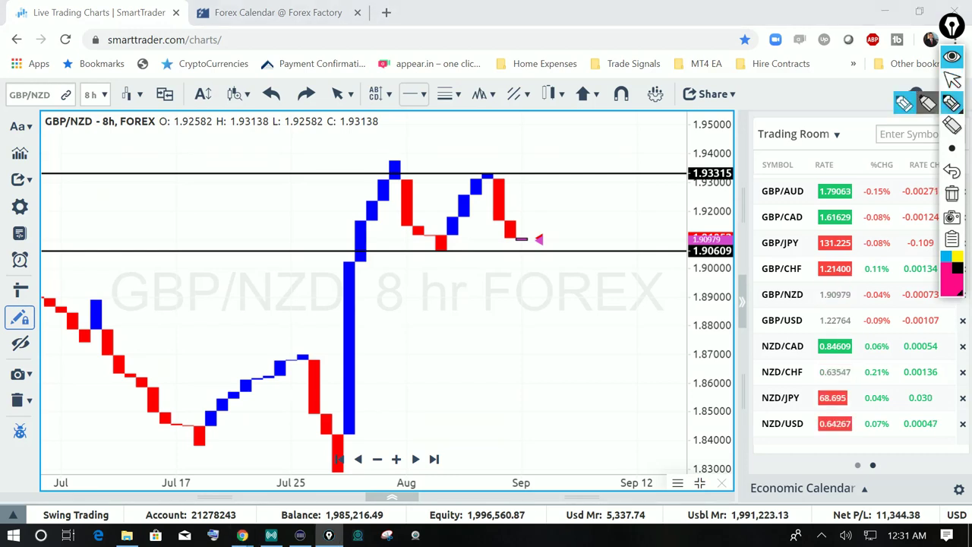
{"action": "mouse_move", "coordinate": [616, 201]}
{"action": "left_mouse_down"}
{"action": "mouse_move", "coordinate": [558, 223]}
{"action": "mouse_move", "coordinate": [597, 217]}
{"action": "left_mouse_up"}
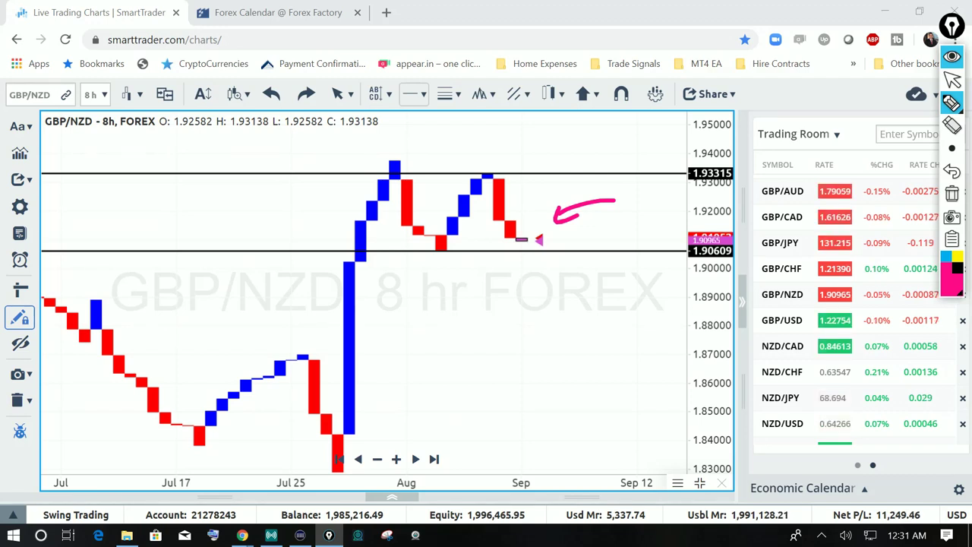
{"action": "left_click_drag", "start_coordinate": [408, 118], "coordinate": [405, 150]}
{"action": "left_click_drag", "start_coordinate": [400, 141], "coordinate": [405, 155]}
{"action": "mouse_move", "coordinate": [439, 298]}
{"action": "left_mouse_down"}
{"action": "mouse_move", "coordinate": [439, 262]}
{"action": "mouse_move", "coordinate": [448, 275]}
{"action": "left_mouse_up"}
{"action": "left_click_drag", "start_coordinate": [497, 144], "coordinate": [496, 175]}
{"action": "mouse_move", "coordinate": [534, 297]}
{"action": "left_mouse_down"}
{"action": "mouse_move", "coordinate": [532, 263]}
{"action": "mouse_move", "coordinate": [541, 272]}
{"action": "left_mouse_up"}
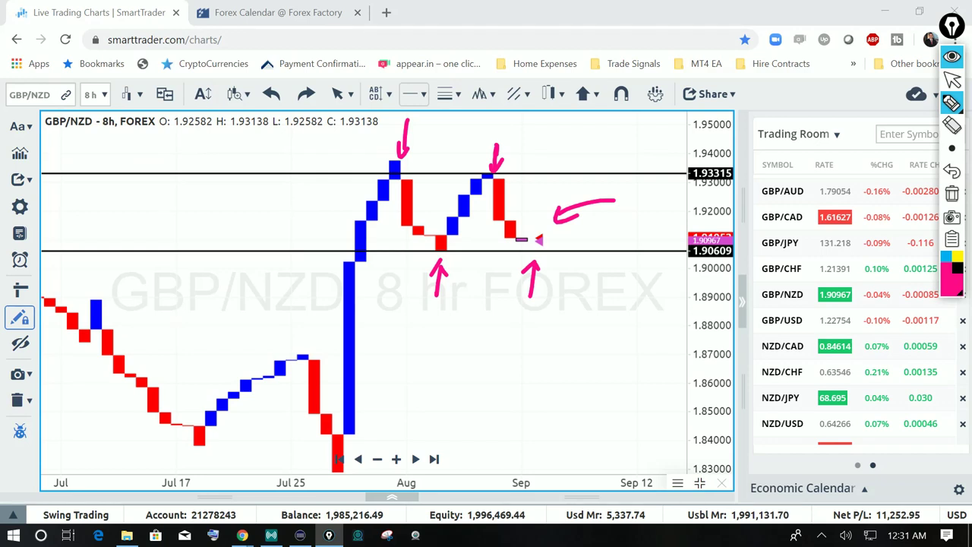
- Ink an upward arrow from the latest 8-hour price toward the 1.93315 line, add an arrow pointing to that line, and clear the ink
{"action": "mouse_move", "coordinate": [539, 241]}
{"action": "left_mouse_down"}
{"action": "mouse_move", "coordinate": [537, 184]}
{"action": "mouse_move", "coordinate": [545, 195]}
{"action": "left_mouse_up"}
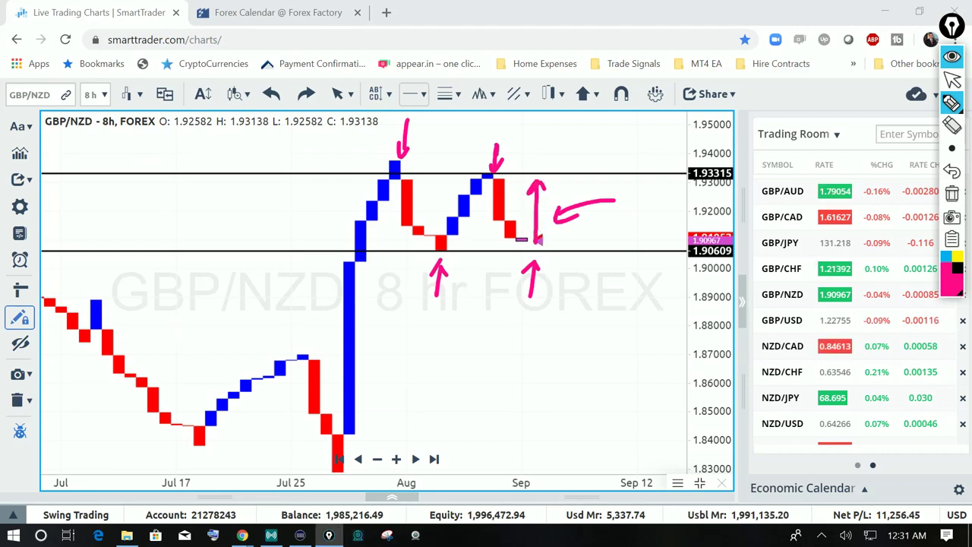
{"action": "left_click_drag", "start_coordinate": [570, 143], "coordinate": [536, 175]}
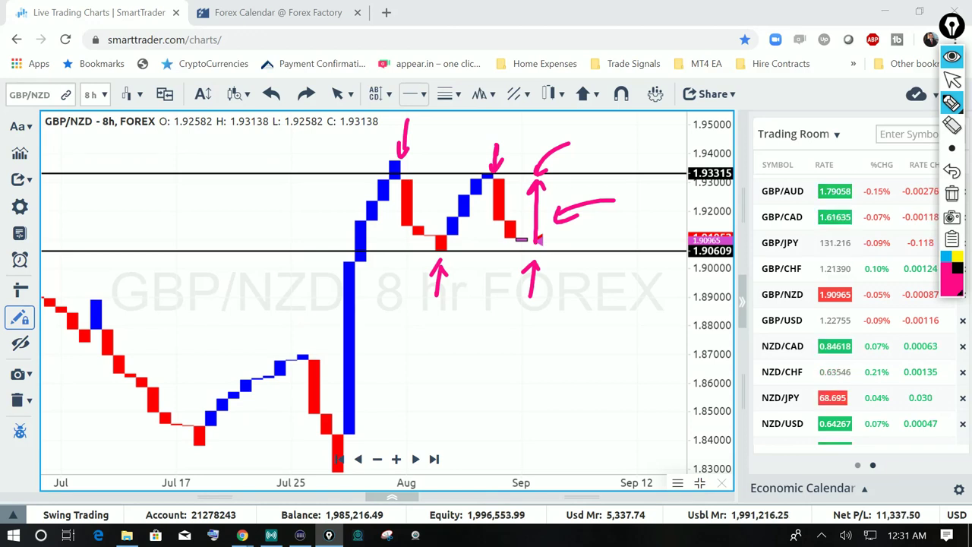
{"action": "left_click", "coordinate": [952, 194]}
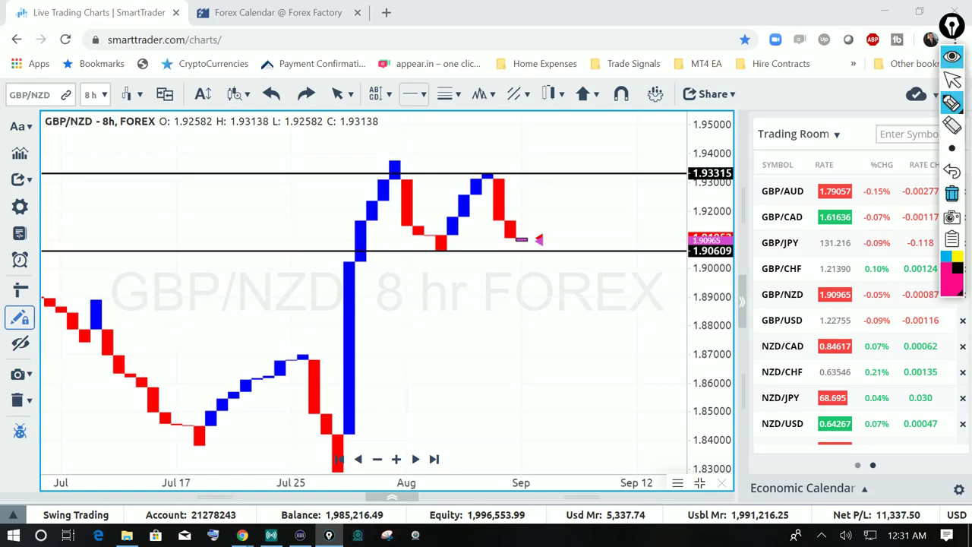
- Enlarge the GBP/NZD 1-hour chart and bring the latest candles and the wave 4 marker into closer view
{"action": "left_click", "coordinate": [952, 81]}
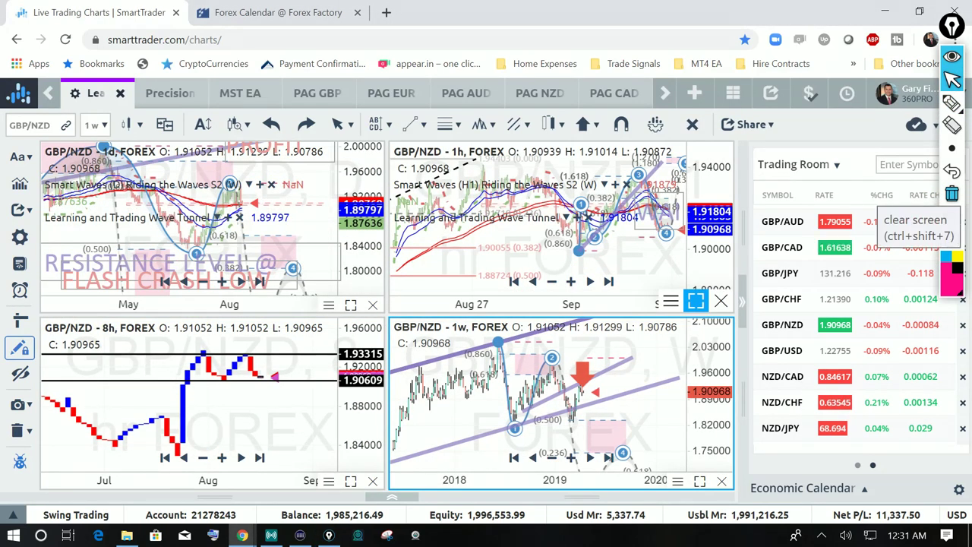
{"action": "left_click", "coordinate": [696, 300]}
{"action": "left_click_drag", "start_coordinate": [562, 399], "coordinate": [434, 403]}
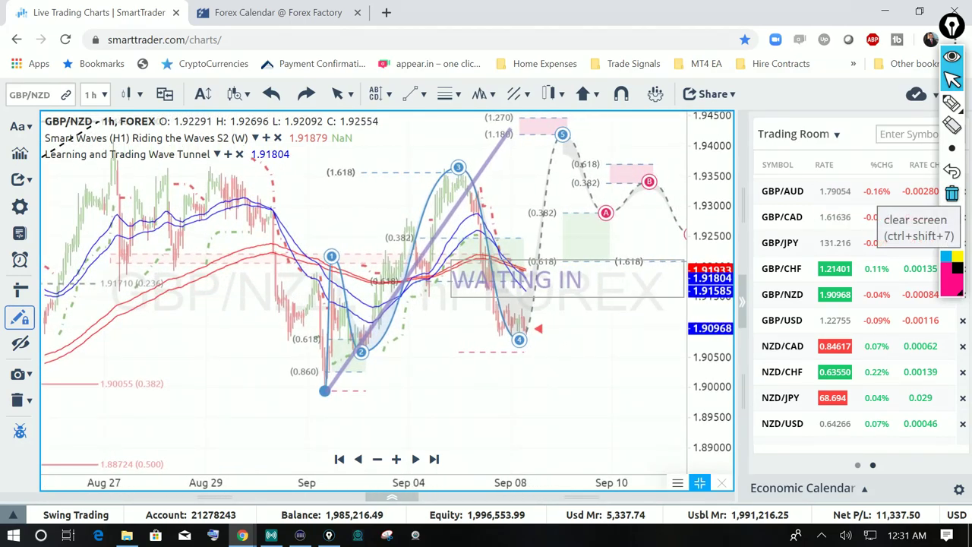
{"action": "scroll", "coordinate": [566, 409], "scroll_direction": "up", "scroll_amount": 3}
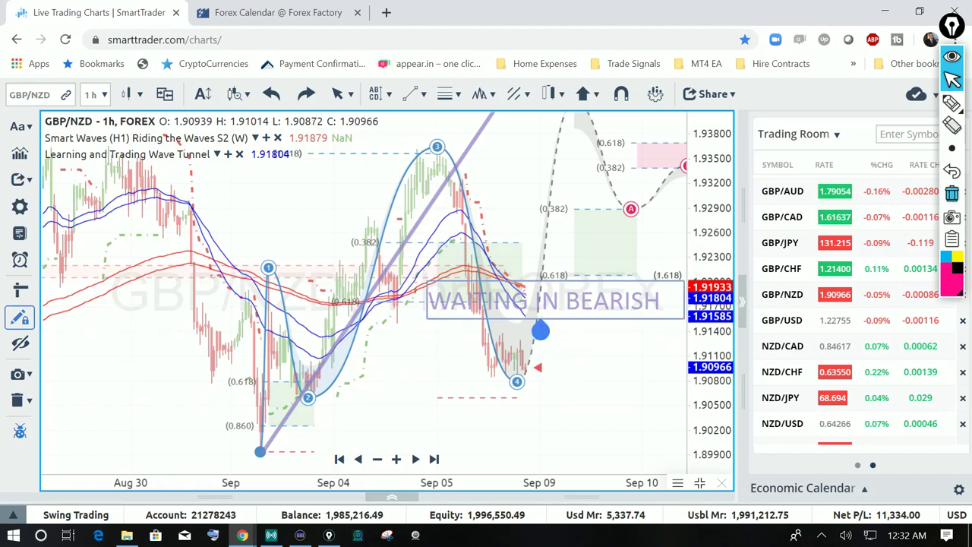
- Nudge the wave count drawing slightly on the GBP/NZD 1-hour chart and bring its projected A-B-C correction into view
{"action": "right_click", "coordinate": [540, 330]}
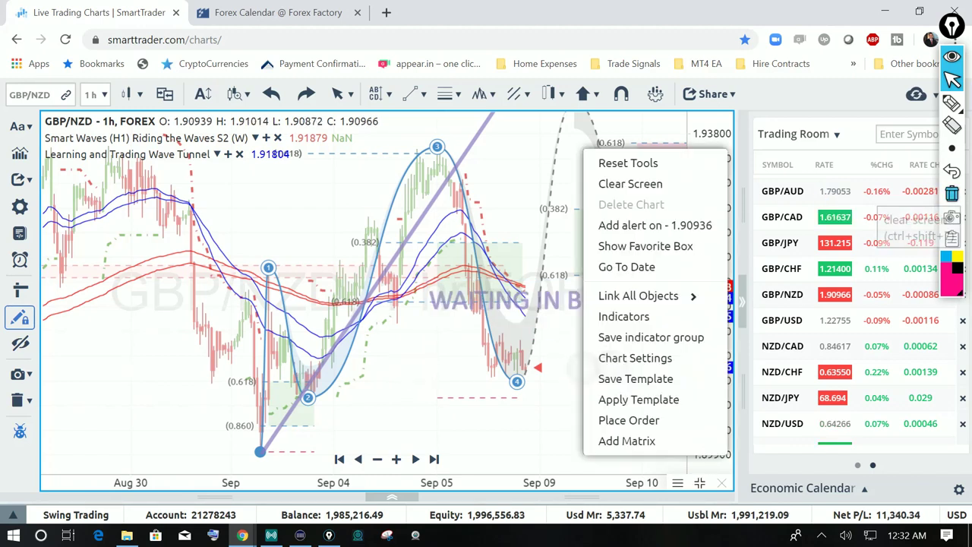
{"action": "left_click", "coordinate": [474, 254]}
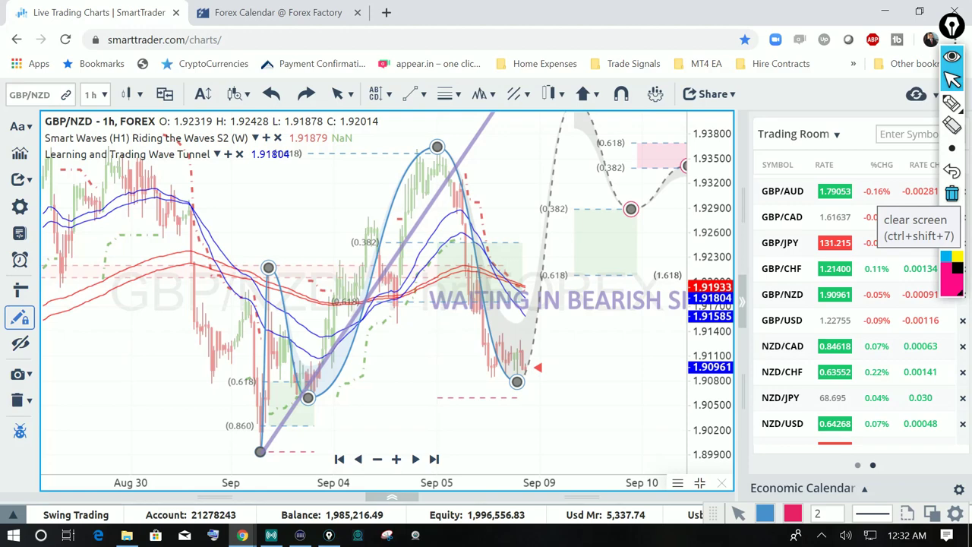
{"action": "mouse_move", "coordinate": [422, 152]}
{"action": "left_mouse_down"}
{"action": "mouse_move", "coordinate": [367, 135]}
{"action": "mouse_move", "coordinate": [372, 148]}
{"action": "mouse_move", "coordinate": [421, 151]}
{"action": "left_mouse_up"}
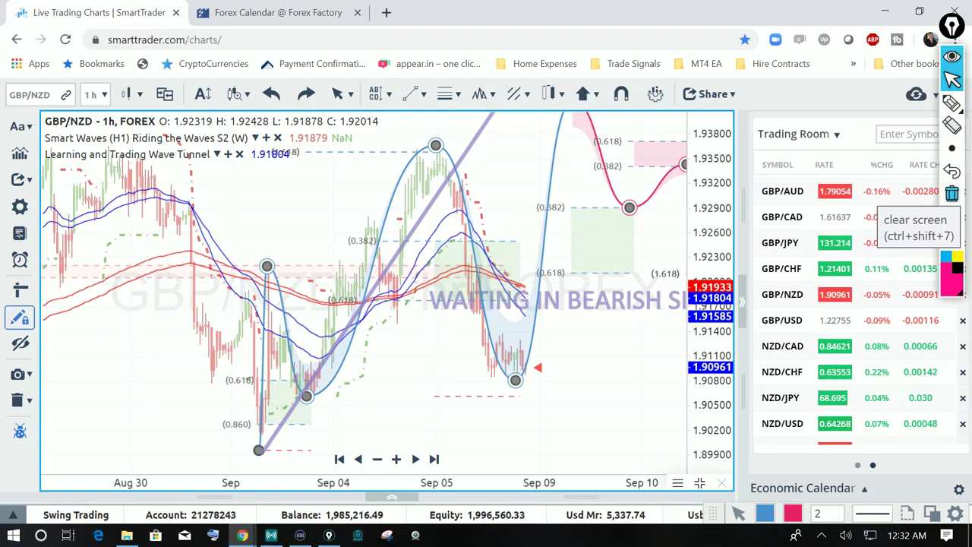
{"action": "left_click", "coordinate": [585, 365]}
{"action": "left_click_drag", "start_coordinate": [585, 365], "coordinate": [505, 353]}
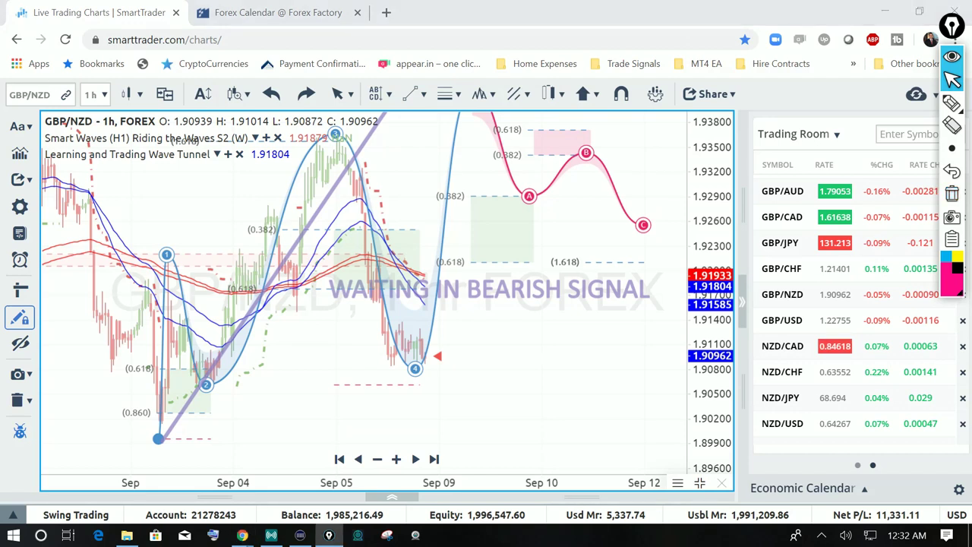
- Load GBP/USD on the 1-hour chart and bring the latest candles and the wave 4 marker into view
{"action": "scroll", "coordinate": [859, 304], "scroll_direction": "down", "scroll_amount": 1}
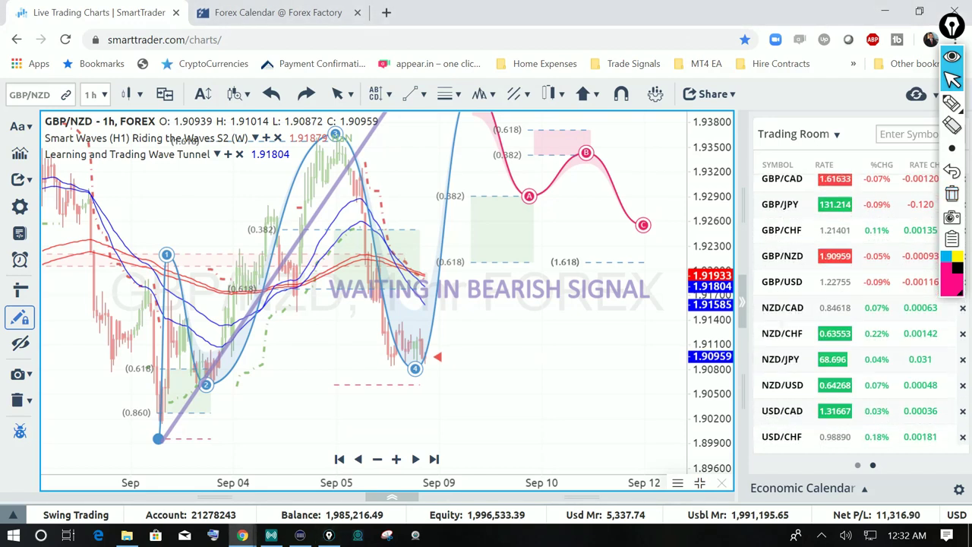
{"action": "left_click", "coordinate": [783, 281]}
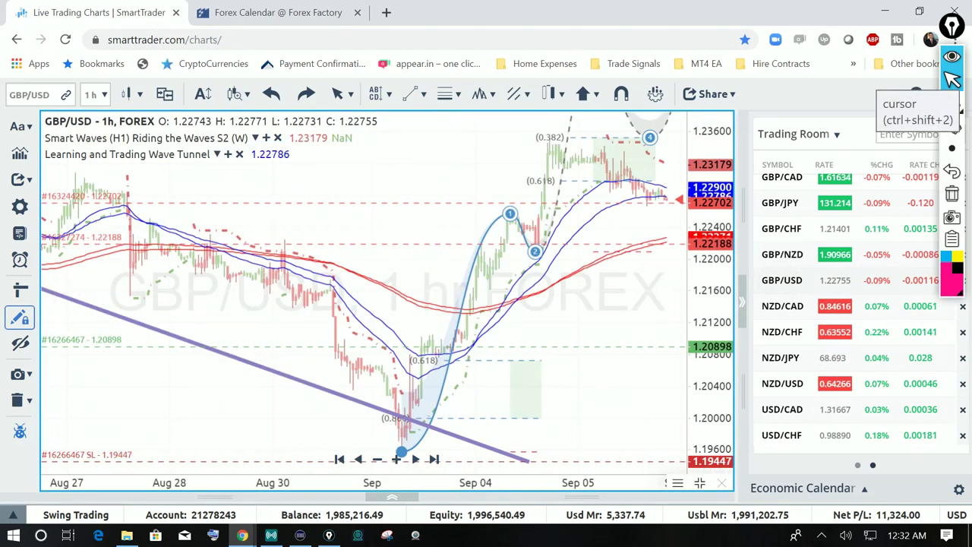
{"action": "left_click_drag", "start_coordinate": [612, 296], "coordinate": [477, 311]}
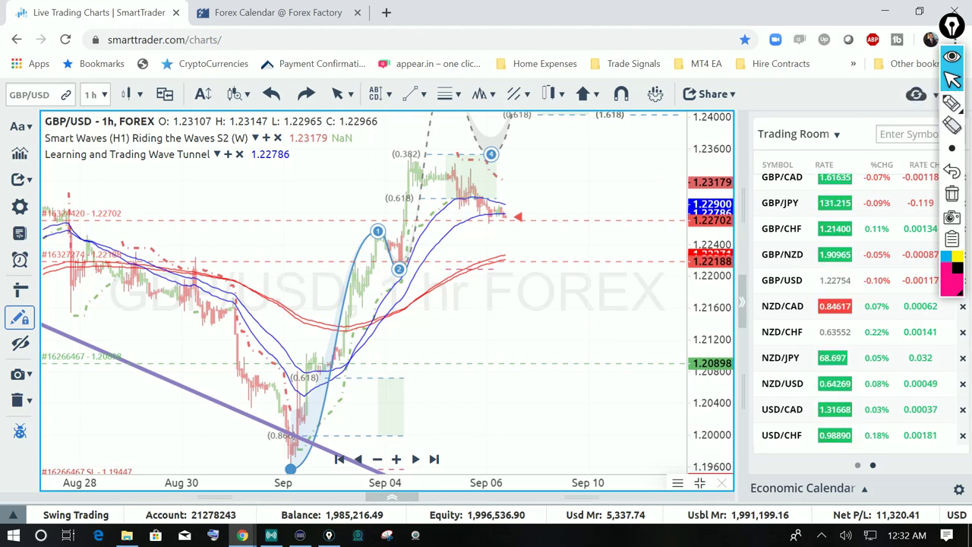
{"action": "scroll", "coordinate": [486, 285], "scroll_direction": "down", "scroll_amount": 2}
{"action": "left_click_drag", "start_coordinate": [486, 304], "coordinate": [450, 304]}
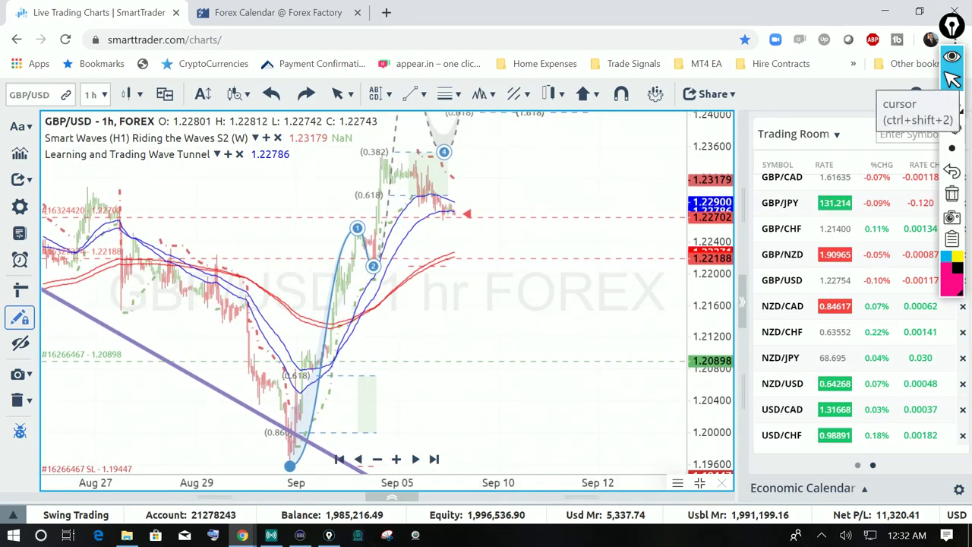
- Ink a wavy GBP/USD decline from the latest 1-hour candles toward the 1.22188 line, continue it with an arrow rising toward 1.24000, and clear the ink
{"action": "left_click", "coordinate": [953, 103]}
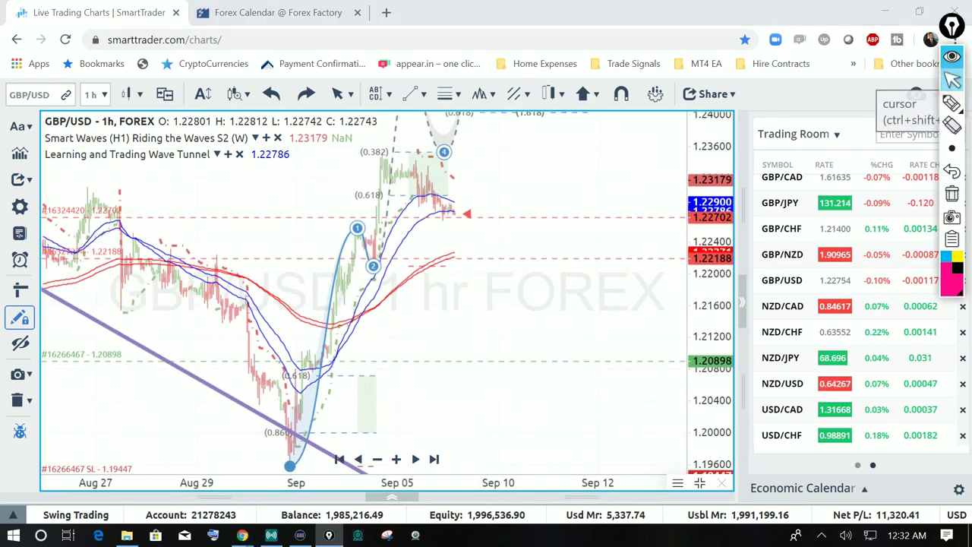
{"action": "left_click", "coordinate": [904, 103]}
{"action": "left_click_drag", "start_coordinate": [439, 190], "coordinate": [480, 254]}
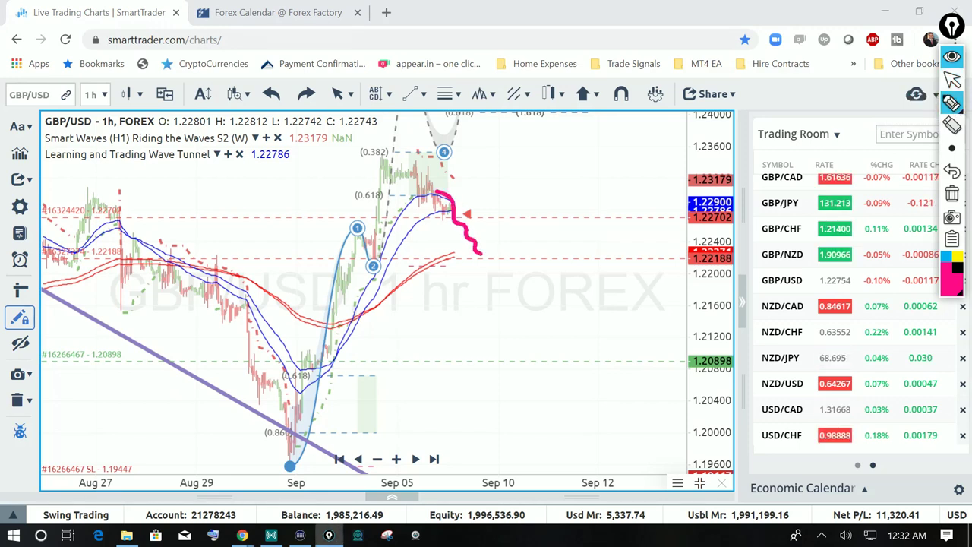
{"action": "mouse_move", "coordinate": [480, 255]}
{"action": "left_mouse_down"}
{"action": "mouse_move", "coordinate": [501, 237]}
{"action": "mouse_move", "coordinate": [540, 136]}
{"action": "mouse_move", "coordinate": [532, 131]}
{"action": "mouse_move", "coordinate": [544, 152]}
{"action": "left_mouse_up"}
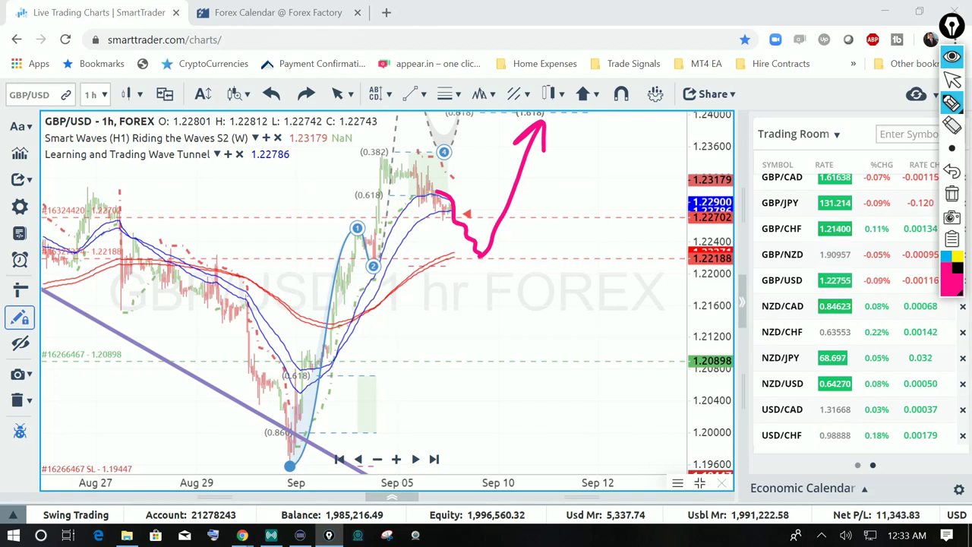
{"action": "left_click", "coordinate": [953, 194]}
{"action": "left_click", "coordinate": [952, 78]}
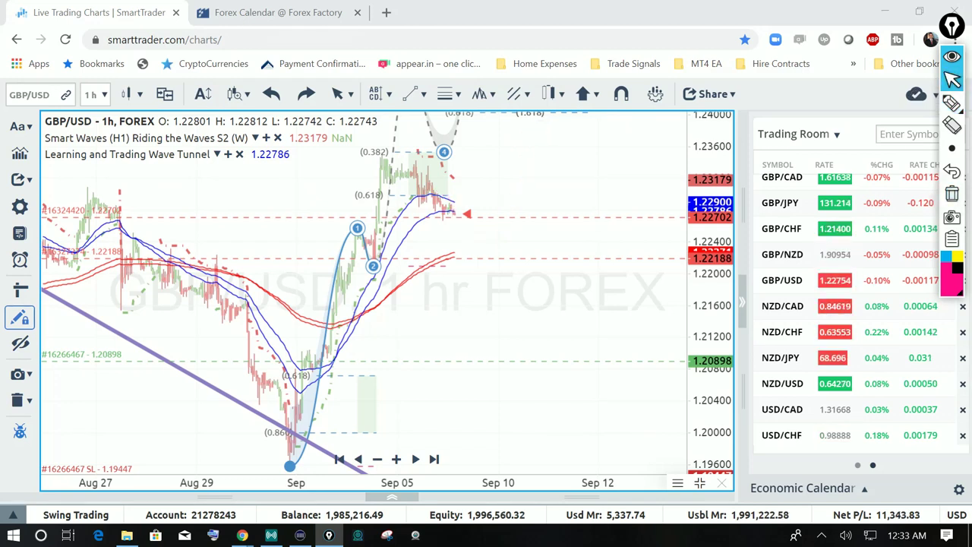
- Switch from the 1-hour to the enlarged GBP/USD weekly chart and bring both purple trendlines and the latest candles into view
{"action": "left_click", "coordinate": [699, 483]}
{"action": "left_click", "coordinate": [700, 482]}
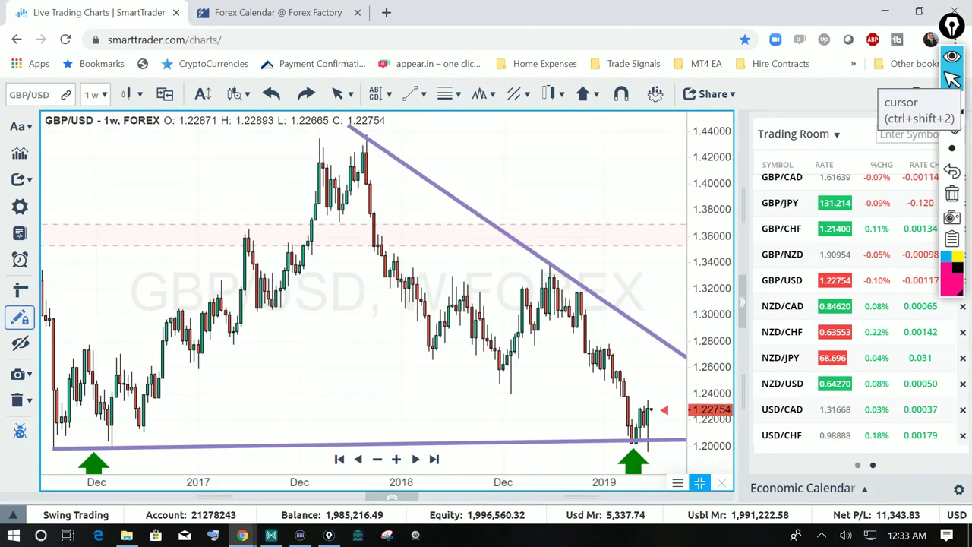
{"action": "scroll", "coordinate": [365, 297], "scroll_direction": "down", "scroll_amount": 3}
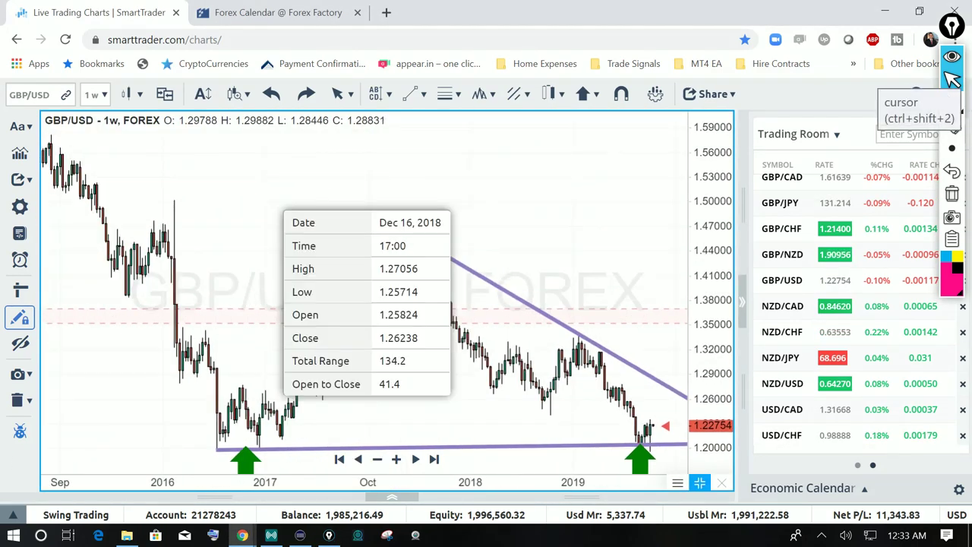
{"action": "left_click_drag", "start_coordinate": [379, 303], "coordinate": [336, 275]}
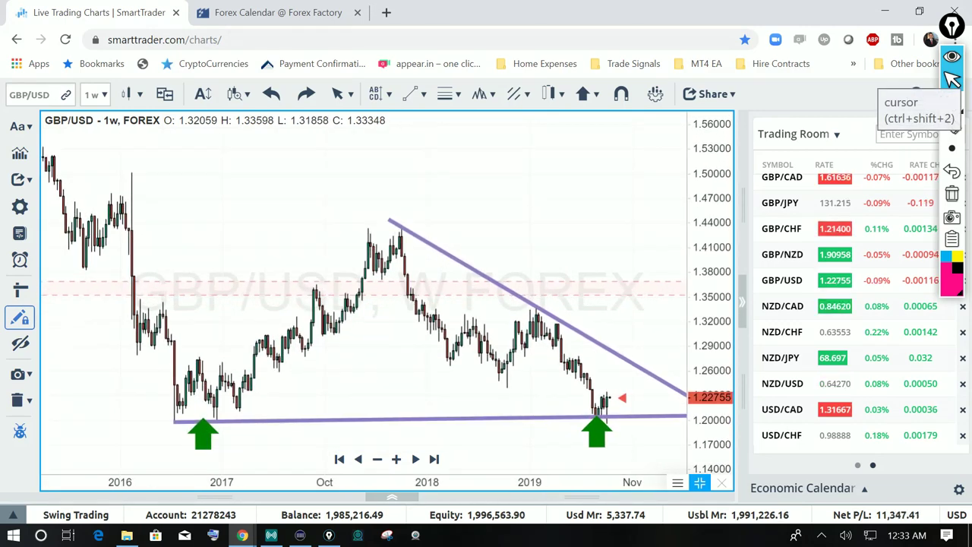
- Circle the two green arrows on the weekly GBP/USD support line, ink an arrow up to the descending trendline, and clear the ink
{"action": "left_click", "coordinate": [952, 104]}
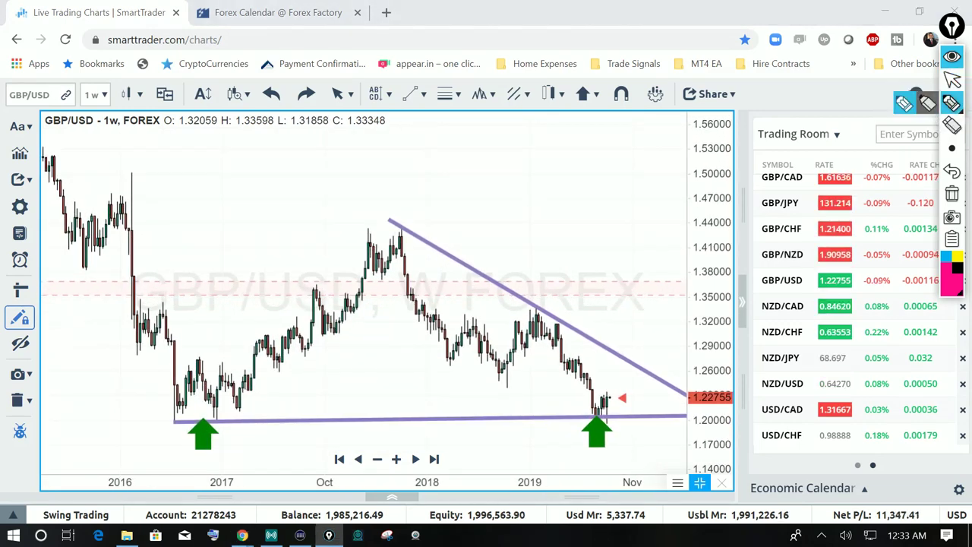
{"action": "mouse_move", "coordinate": [216, 389]}
{"action": "left_mouse_down"}
{"action": "mouse_move", "coordinate": [169, 431]}
{"action": "mouse_move", "coordinate": [209, 386]}
{"action": "left_mouse_up"}
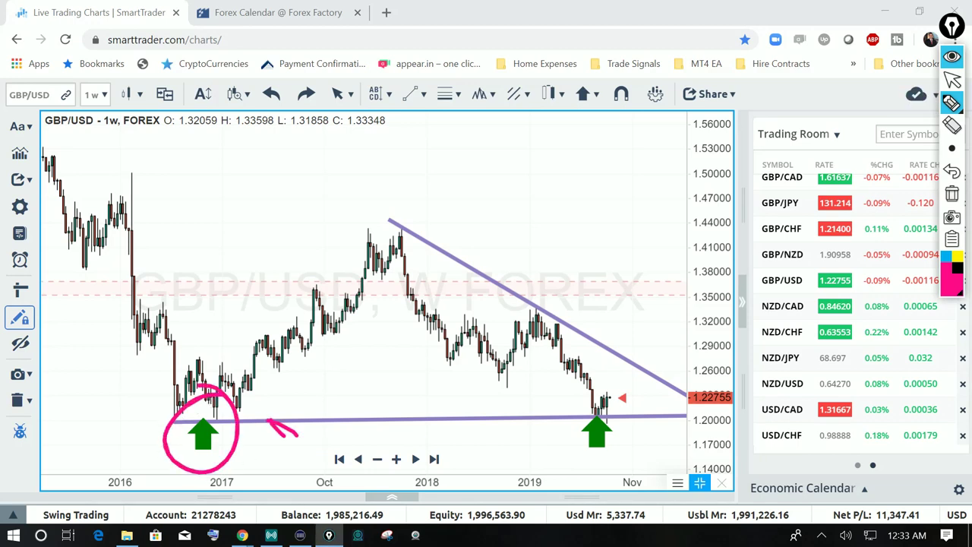
{"action": "mouse_move", "coordinate": [623, 398]}
{"action": "left_mouse_down"}
{"action": "mouse_move", "coordinate": [606, 460]}
{"action": "mouse_move", "coordinate": [632, 354]}
{"action": "mouse_move", "coordinate": [640, 373]}
{"action": "left_mouse_up"}
{"action": "mouse_move", "coordinate": [632, 321]}
{"action": "left_mouse_down"}
{"action": "mouse_move", "coordinate": [617, 353]}
{"action": "mouse_move", "coordinate": [633, 355]}
{"action": "left_mouse_up"}
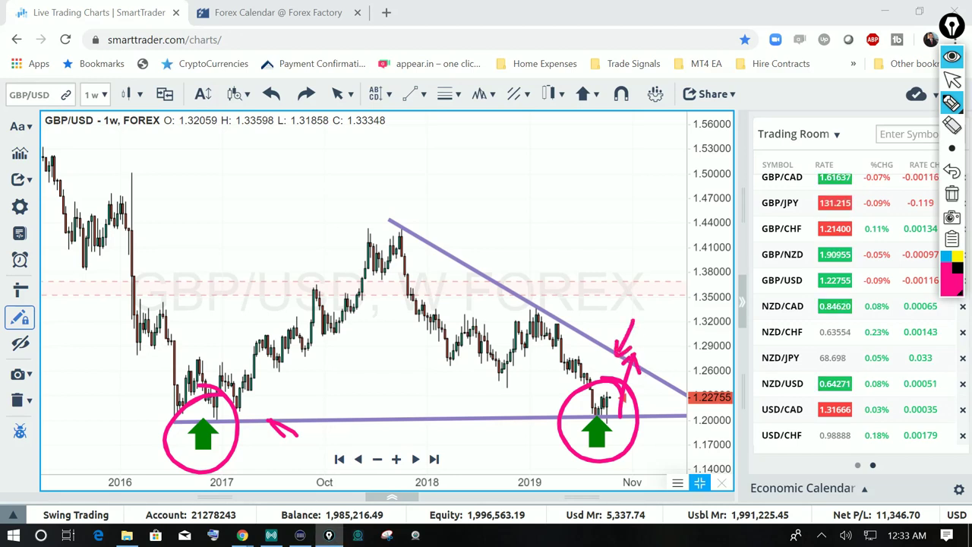
{"action": "left_click", "coordinate": [953, 194]}
{"action": "left_click", "coordinate": [953, 80]}
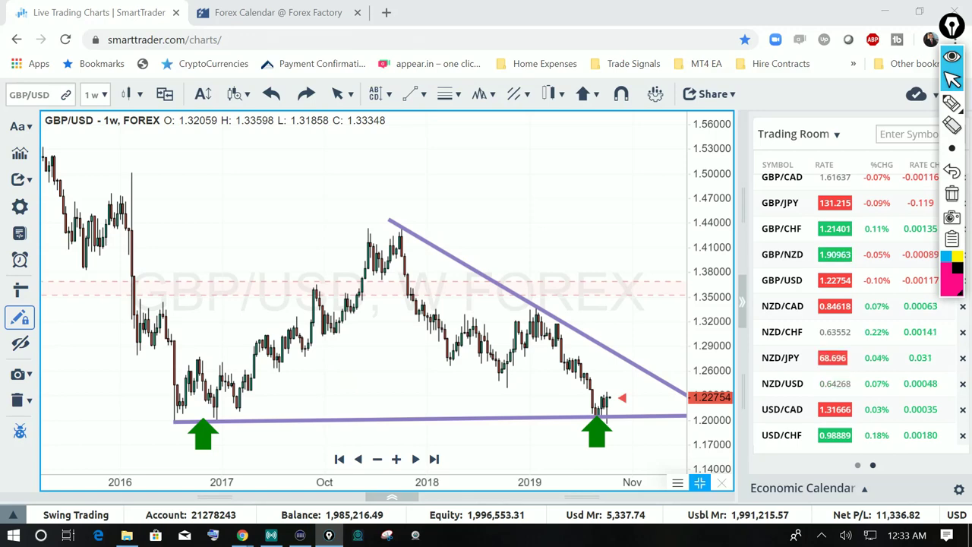
- Load NZD/CAD on the weekly chart, ink a line under the latest low and a wavy arrow rising from it, and clear the ink
{"action": "left_click", "coordinate": [783, 306]}
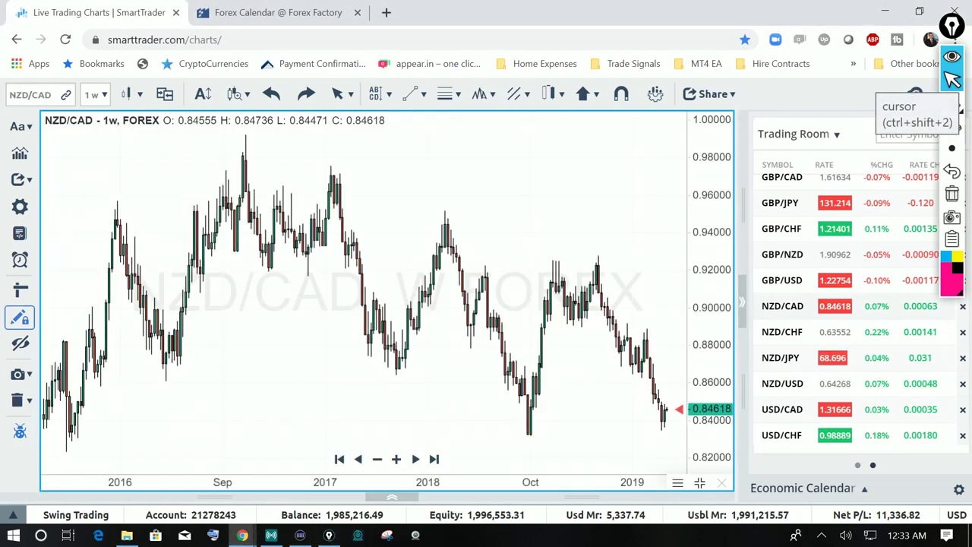
{"action": "left_click_drag", "start_coordinate": [437, 319], "coordinate": [365, 319]}
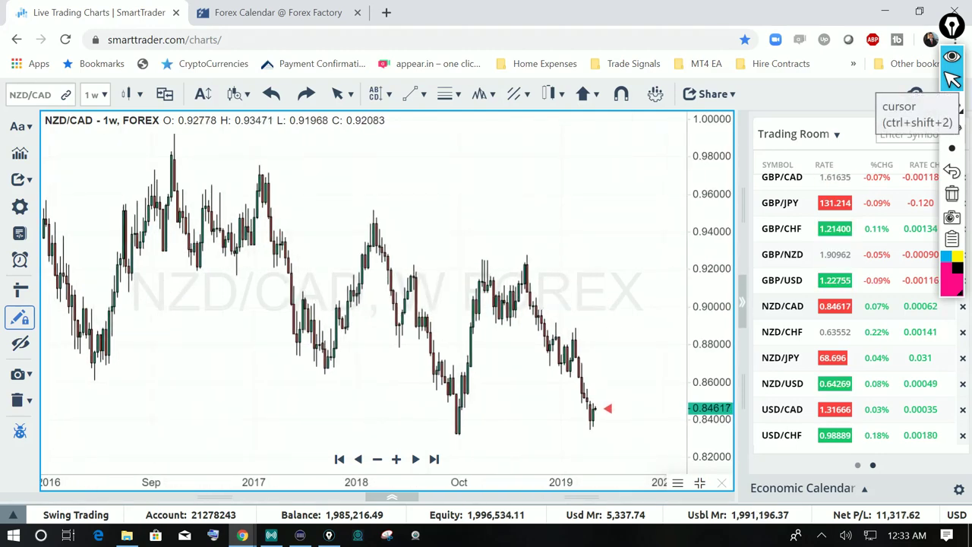
{"action": "left_click", "coordinate": [953, 103]}
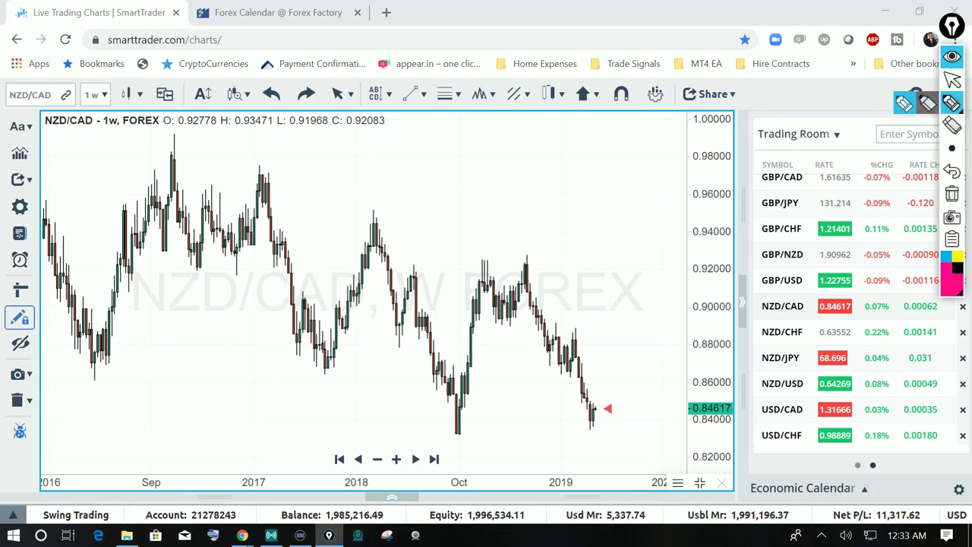
{"action": "left_click_drag", "start_coordinate": [560, 426], "coordinate": [613, 430]}
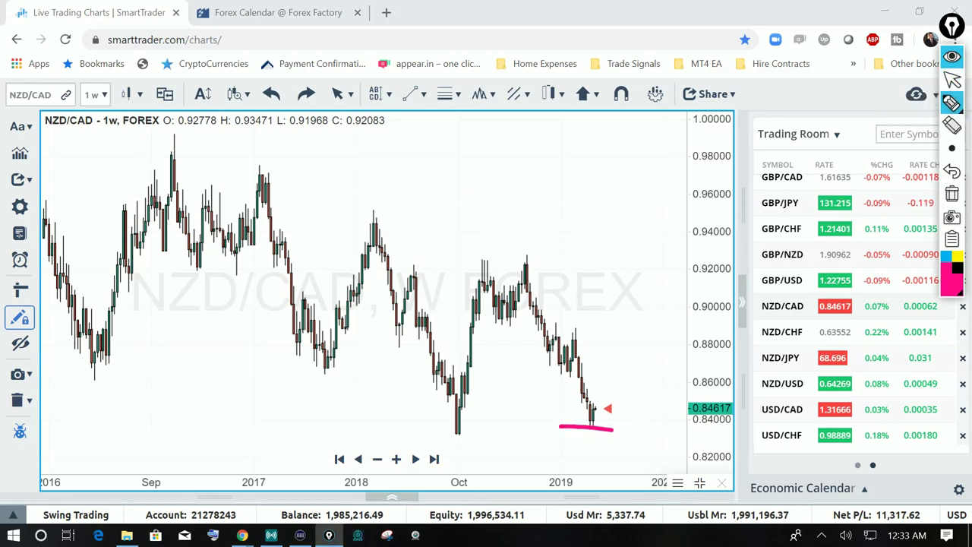
{"action": "left_click_drag", "start_coordinate": [600, 425], "coordinate": [640, 367]}
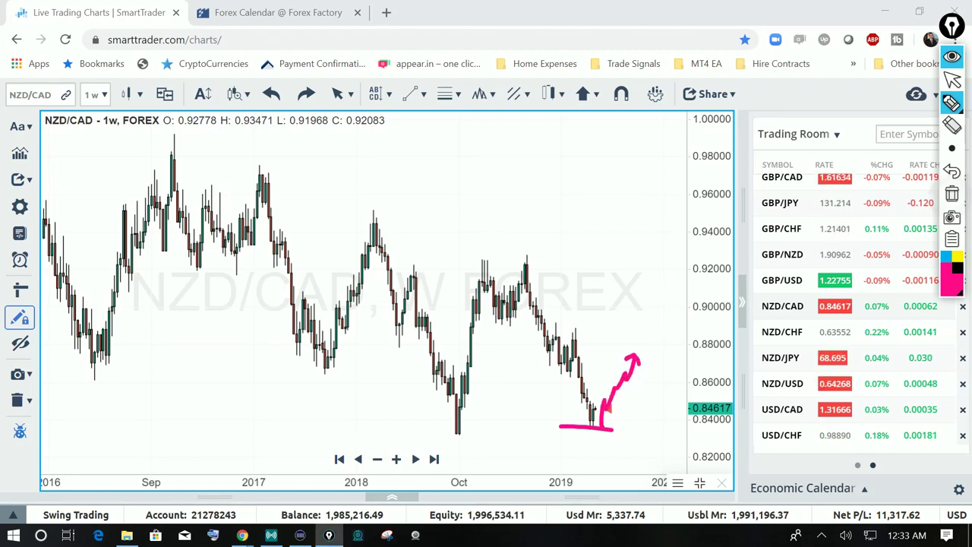
{"action": "left_click", "coordinate": [952, 194]}
{"action": "left_click", "coordinate": [953, 81]}
- View the NZD/CHF and NZD/JPY weekly charts in turn and clear any ink
{"action": "left_click", "coordinate": [782, 332]}
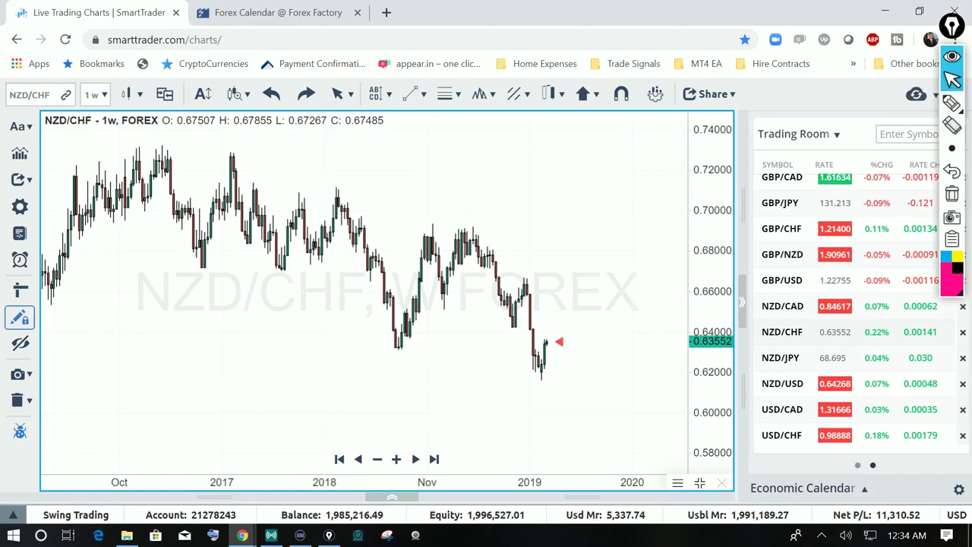
{"action": "left_click_drag", "start_coordinate": [571, 326], "coordinate": [471, 294]}
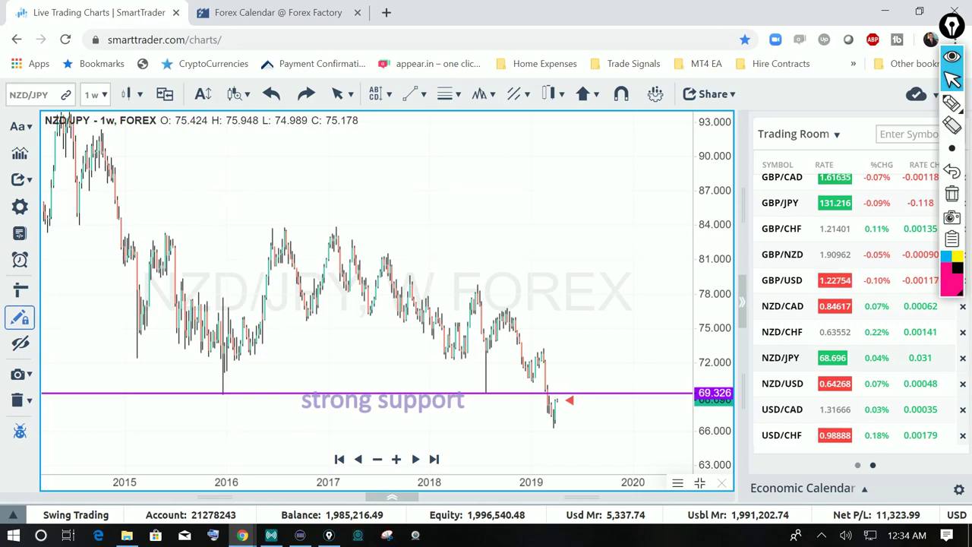
{"action": "left_click", "coordinate": [953, 195]}
{"action": "left_click", "coordinate": [953, 79]}
- Load NZD/USD on the weekly chart and bring the latest candles and the projected A-B-C correction into closer view
{"action": "scroll", "coordinate": [859, 304], "scroll_direction": "down", "scroll_amount": 3}
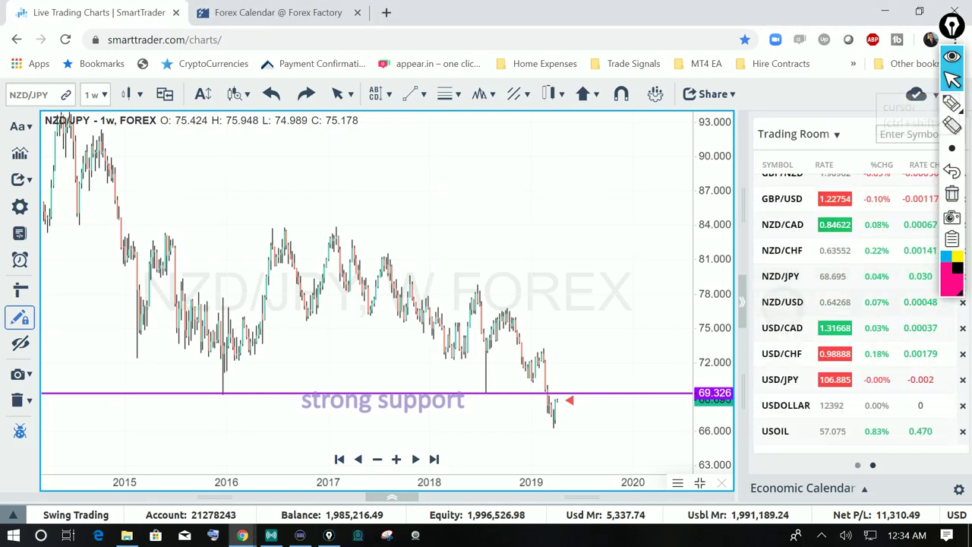
{"action": "left_click", "coordinate": [782, 301]}
{"action": "left_click_drag", "start_coordinate": [596, 316], "coordinate": [441, 237]}
{"action": "scroll", "coordinate": [442, 238], "scroll_direction": "up", "scroll_amount": 2}
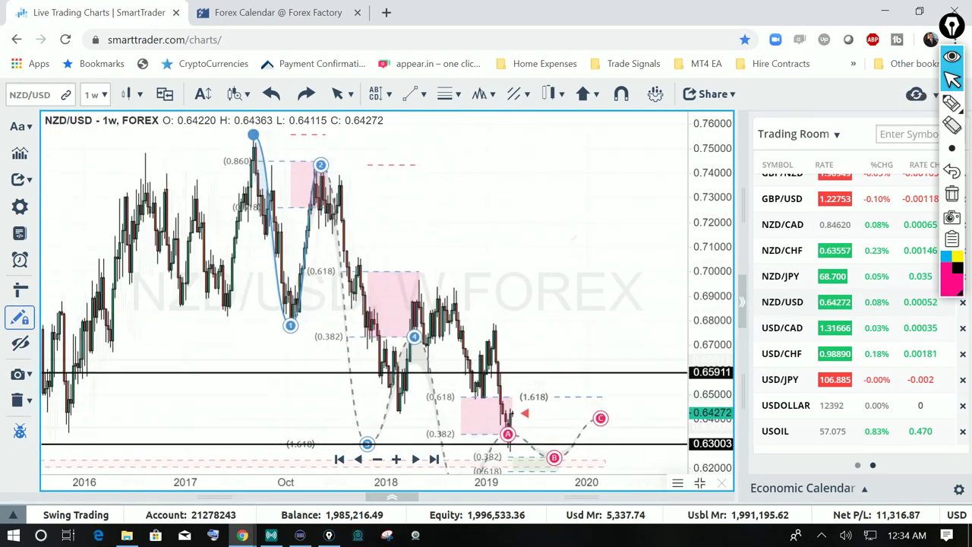
{"action": "scroll", "coordinate": [573, 238], "scroll_direction": "up", "scroll_amount": 2}
{"action": "left_click_drag", "start_coordinate": [480, 304], "coordinate": [444, 246]}
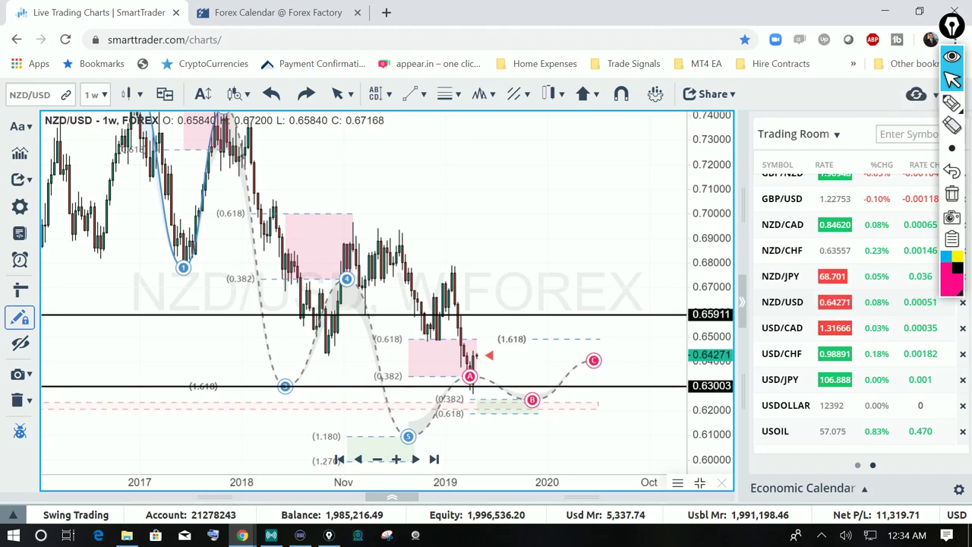
- Circle the NZD/USD wave 3 marker, ink an arrow forward along the 0.63003 line, and point an upward arrow at the latest low
{"action": "left_click", "coordinate": [952, 103]}
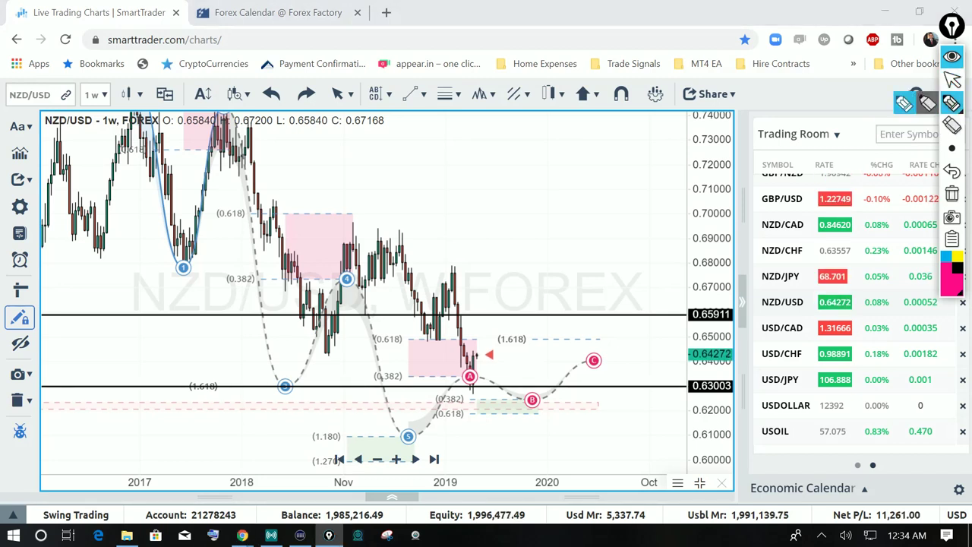
{"action": "mouse_move", "coordinate": [312, 363]}
{"action": "left_mouse_down"}
{"action": "mouse_move", "coordinate": [307, 423]}
{"action": "mouse_move", "coordinate": [316, 369]}
{"action": "mouse_move", "coordinate": [321, 392]}
{"action": "mouse_move", "coordinate": [403, 390]}
{"action": "left_mouse_up"}
{"action": "left_click_drag", "start_coordinate": [382, 379], "coordinate": [379, 400]}
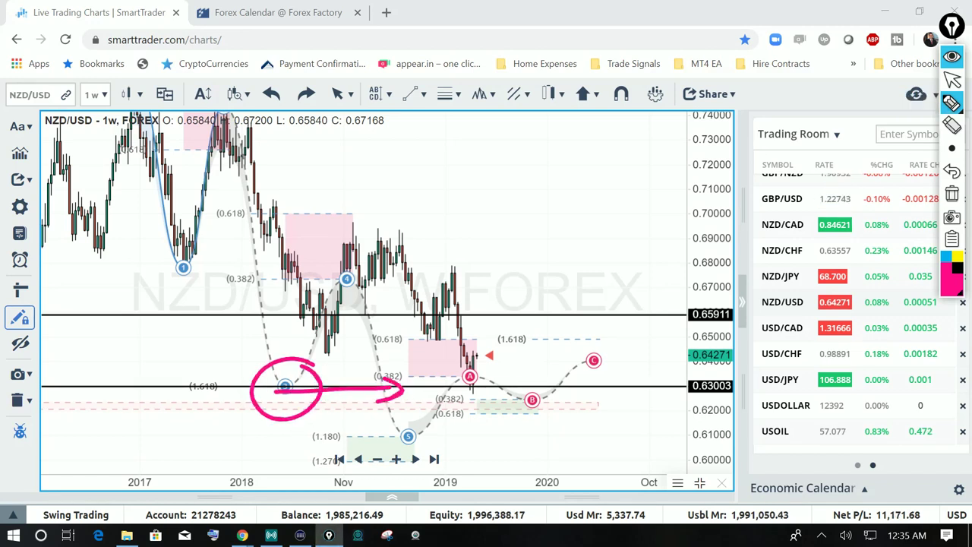
{"action": "mouse_move", "coordinate": [470, 394]}
{"action": "left_mouse_down"}
{"action": "mouse_move", "coordinate": [472, 422]}
{"action": "mouse_move", "coordinate": [478, 405]}
{"action": "left_mouse_up"}
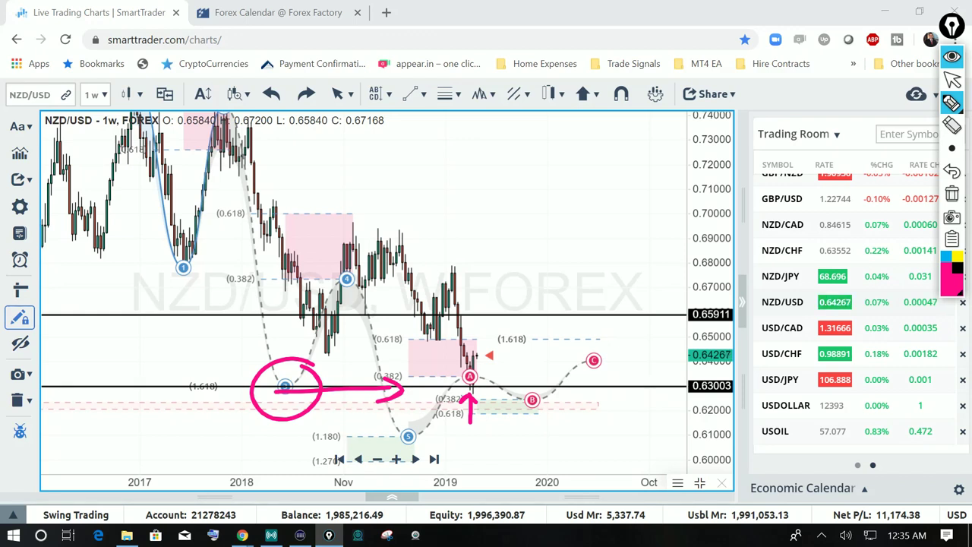
- Circle the latest NZD/USD candles around marker A, ink a small dip and a rise to the 0.65911 line, and clear the ink
{"action": "mouse_move", "coordinate": [489, 353]}
{"action": "left_mouse_down"}
{"action": "mouse_move", "coordinate": [460, 344]}
{"action": "mouse_move", "coordinate": [505, 384]}
{"action": "mouse_move", "coordinate": [479, 340]}
{"action": "left_mouse_up"}
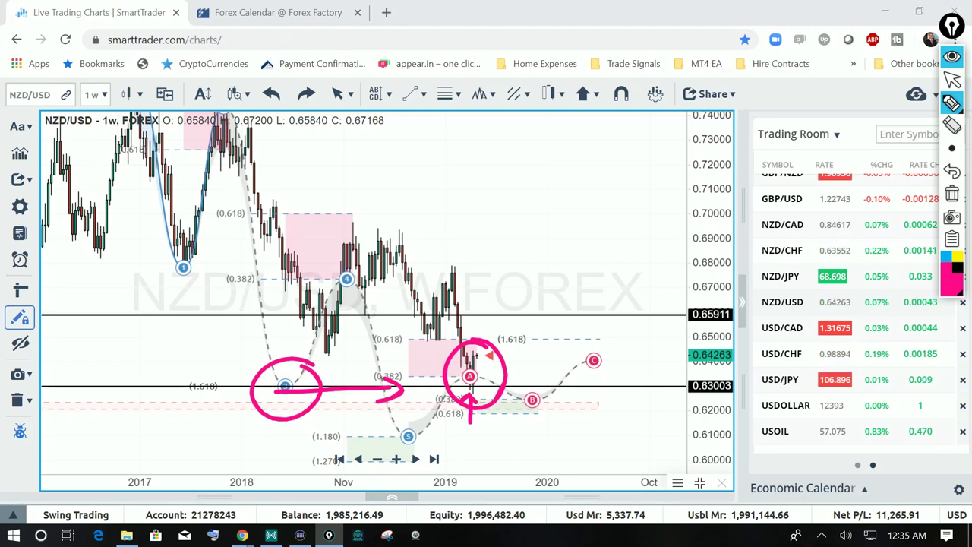
{"action": "mouse_move", "coordinate": [477, 354]}
{"action": "left_mouse_down"}
{"action": "mouse_move", "coordinate": [494, 387]}
{"action": "mouse_move", "coordinate": [507, 314]}
{"action": "mouse_move", "coordinate": [516, 326]}
{"action": "left_mouse_up"}
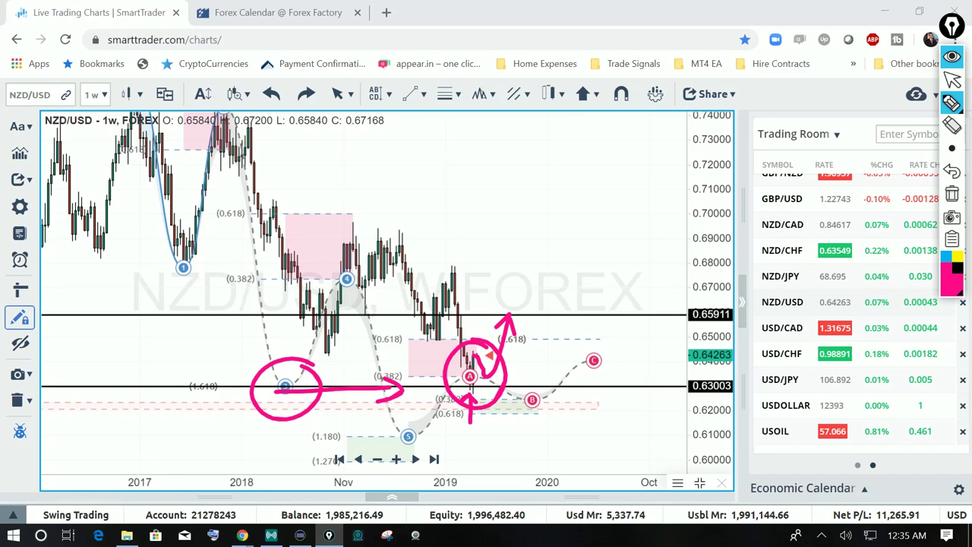
{"action": "left_click", "coordinate": [952, 194]}
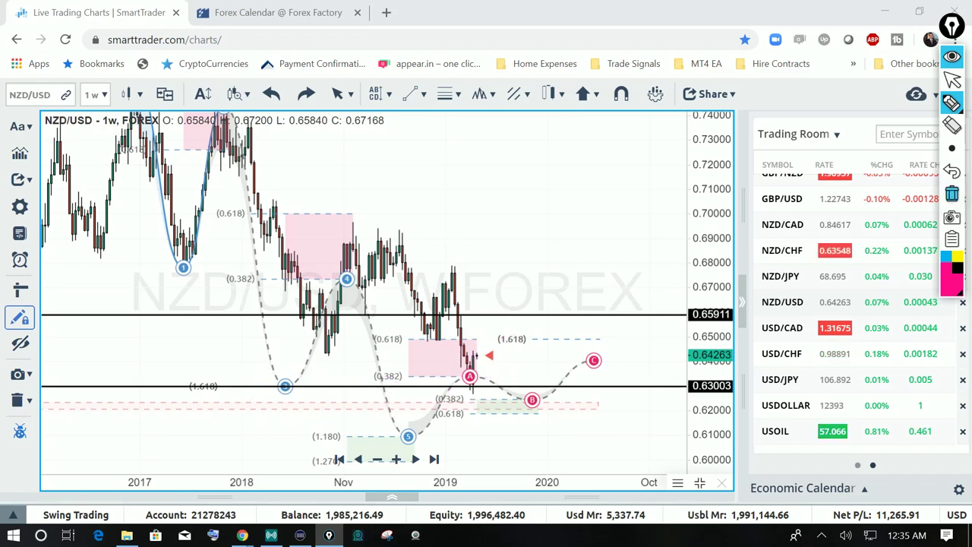
{"action": "left_click", "coordinate": [952, 80]}
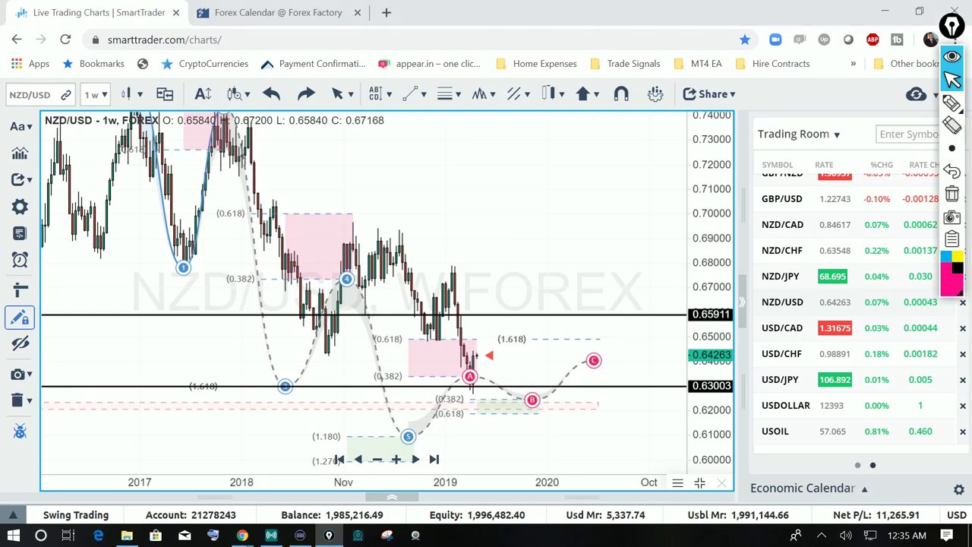
- Load USD/CAD on the weekly chart and bring the latest candles and the wave 4 marker into closer view
{"action": "left_click", "coordinate": [783, 328]}
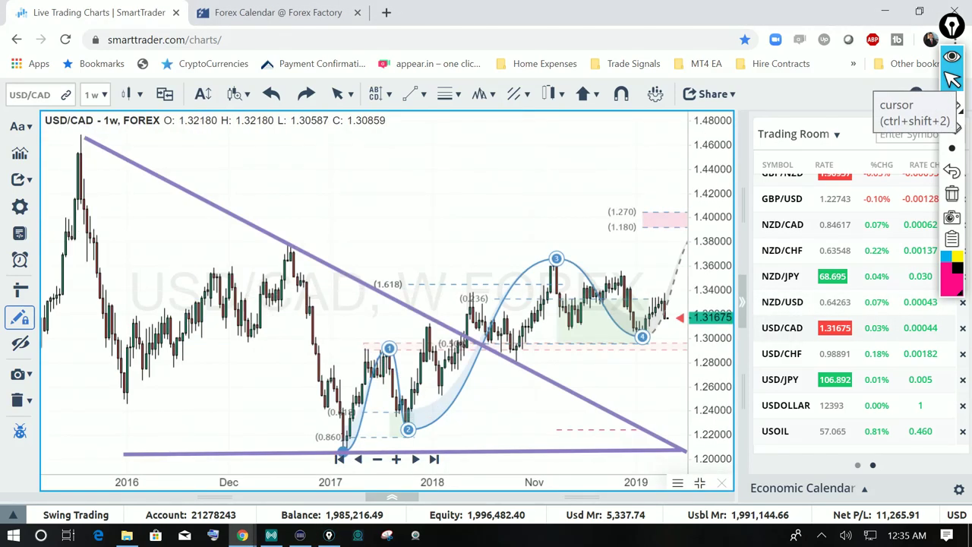
{"action": "left_click_drag", "start_coordinate": [455, 319], "coordinate": [330, 275]}
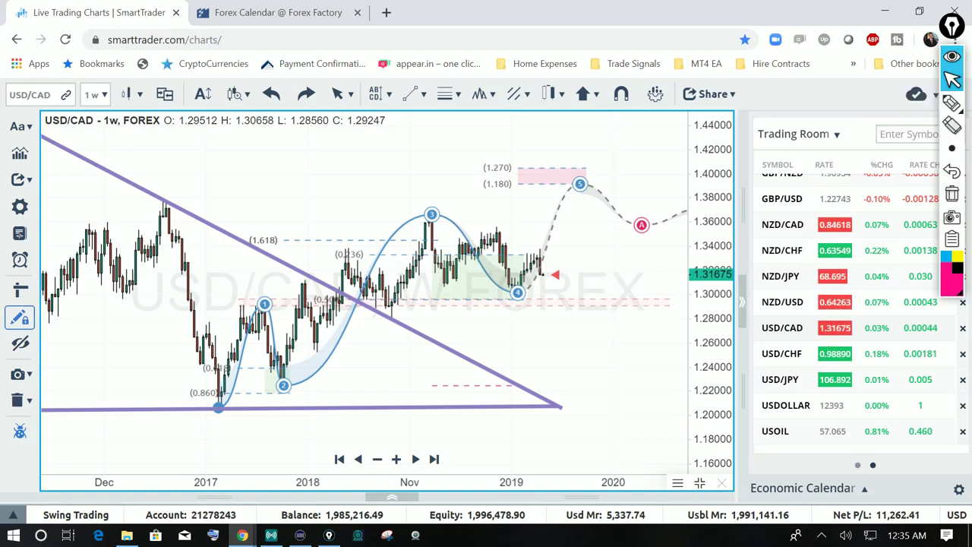
{"action": "scroll", "coordinate": [372, 296], "scroll_direction": "up", "scroll_amount": 3}
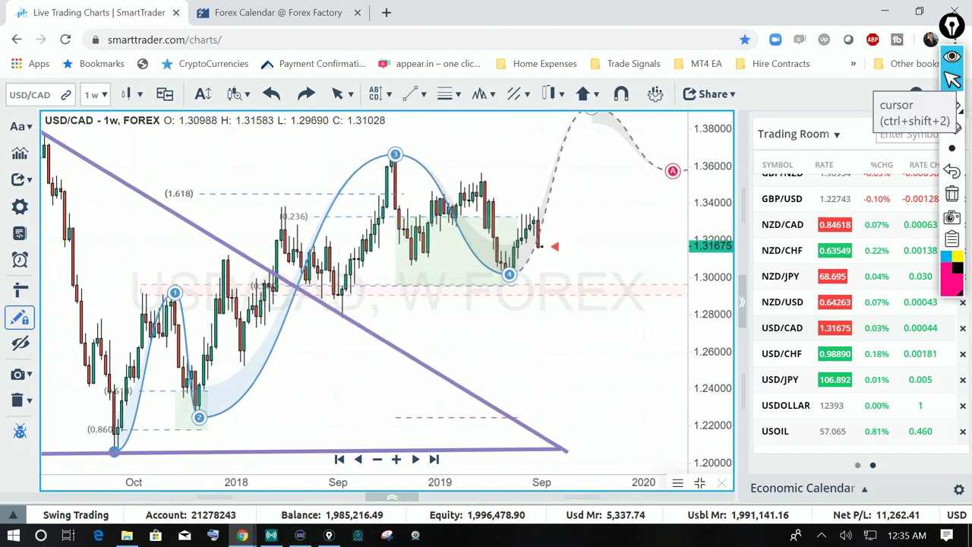
- Ink a downward arrow from the latest USD/CAD candle into the red zone near 1.30000, add an arrow pointing at the current price, and clear the ink
{"action": "left_click", "coordinate": [953, 80]}
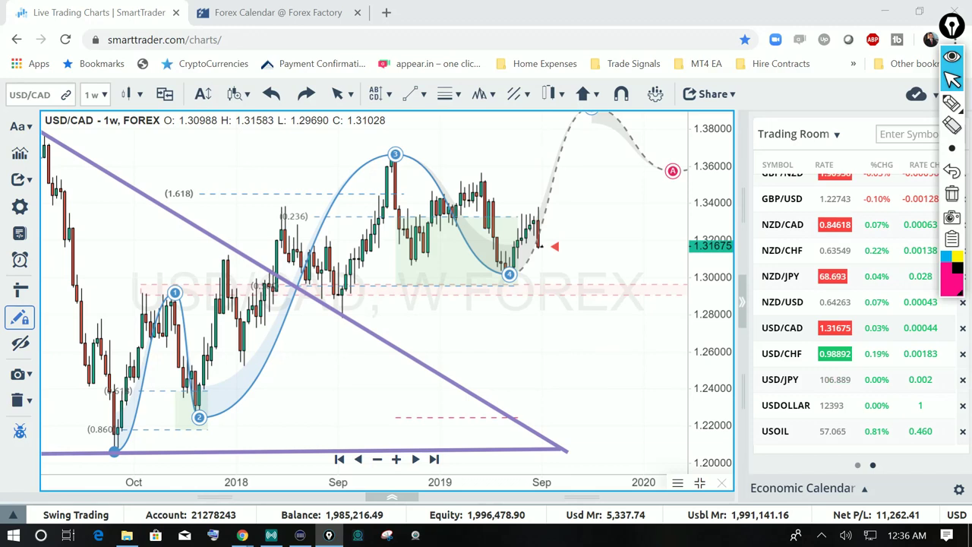
{"action": "left_click", "coordinate": [952, 104]}
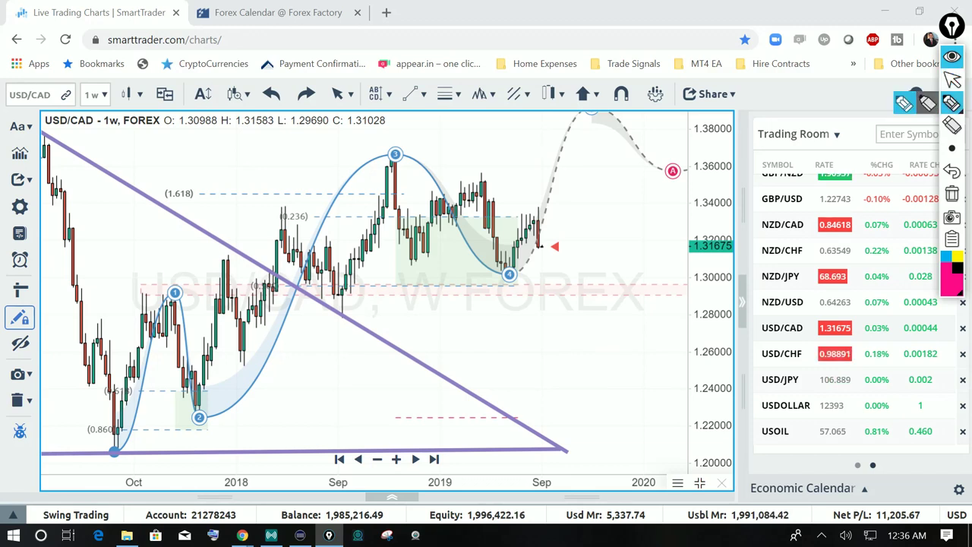
{"action": "mouse_move", "coordinate": [542, 241]}
{"action": "left_mouse_down"}
{"action": "mouse_move", "coordinate": [554, 247]}
{"action": "mouse_move", "coordinate": [559, 291]}
{"action": "mouse_move", "coordinate": [569, 274]}
{"action": "left_mouse_up"}
{"action": "mouse_move", "coordinate": [597, 214]}
{"action": "left_mouse_down"}
{"action": "mouse_move", "coordinate": [576, 212]}
{"action": "mouse_move", "coordinate": [552, 242]}
{"action": "left_mouse_up"}
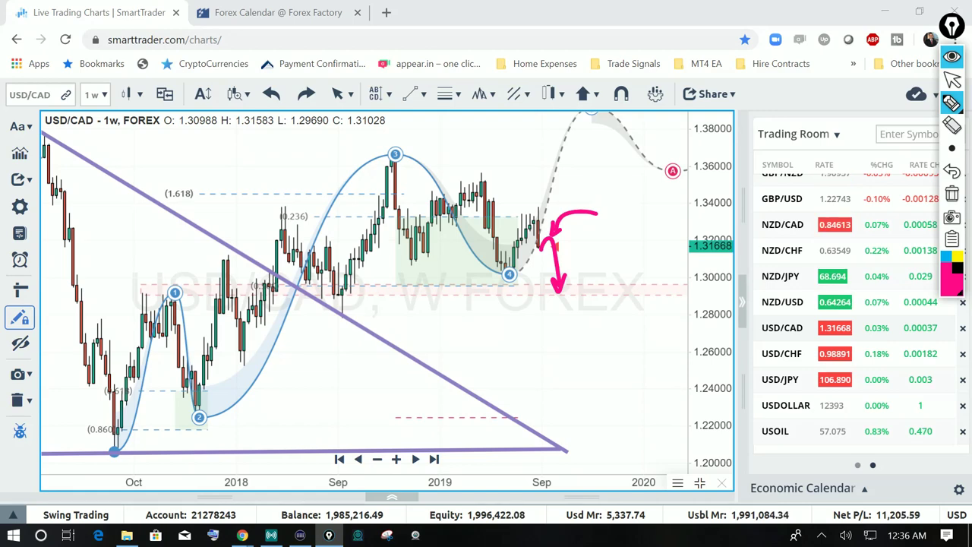
{"action": "left_click", "coordinate": [953, 194]}
{"action": "left_click", "coordinate": [953, 80]}
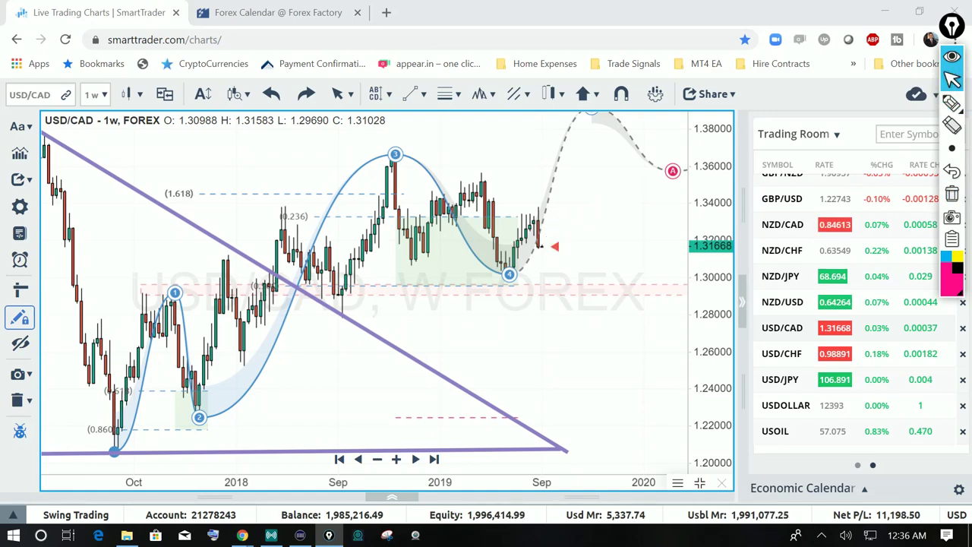
- Load USD/CHF on the weekly chart and widen the view to show the full wave projection and candles from 2015
{"action": "left_click", "coordinate": [783, 354]}
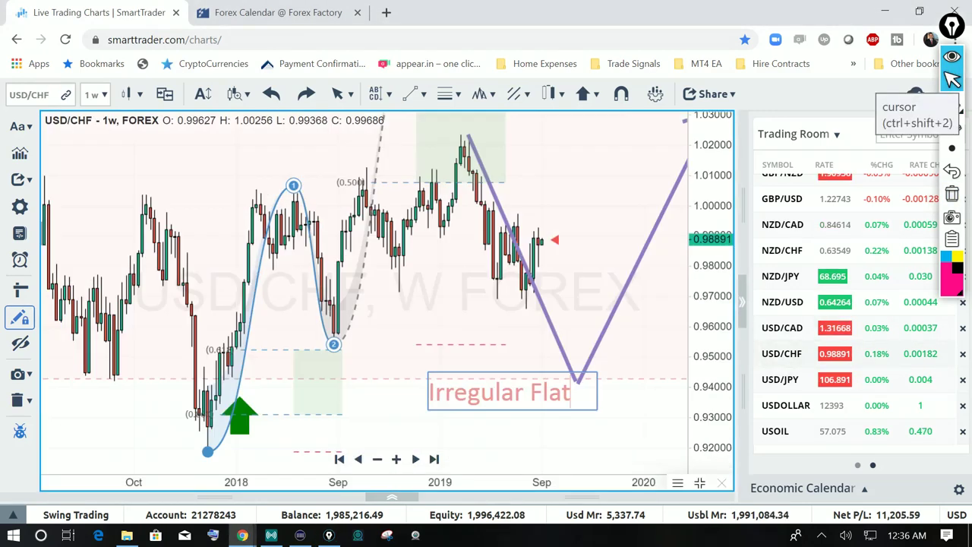
{"action": "left_click_drag", "start_coordinate": [538, 207], "coordinate": [516, 213]}
{"action": "left_click_drag", "start_coordinate": [395, 215], "coordinate": [416, 210]}
{"action": "left_click", "coordinate": [654, 190]}
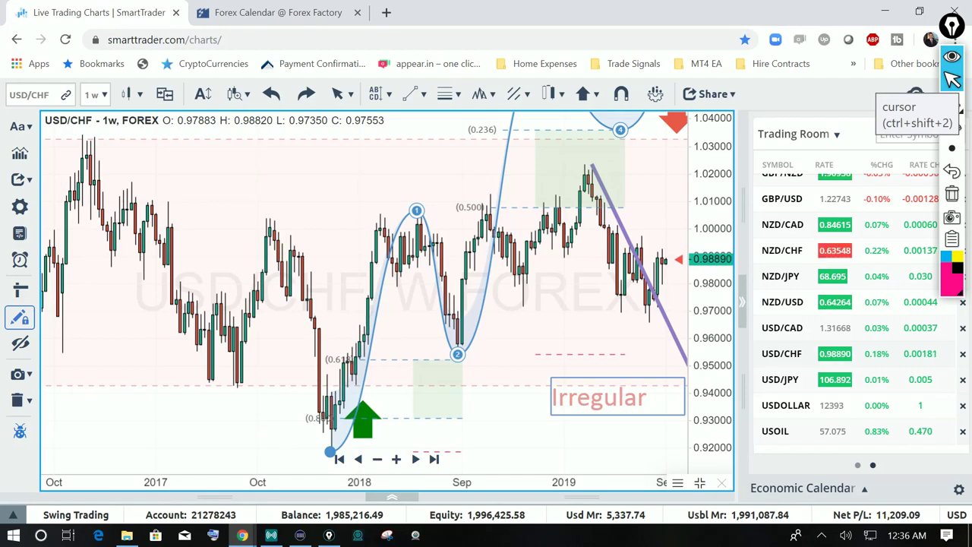
{"action": "scroll", "coordinate": [364, 297], "scroll_direction": "down", "scroll_amount": 3}
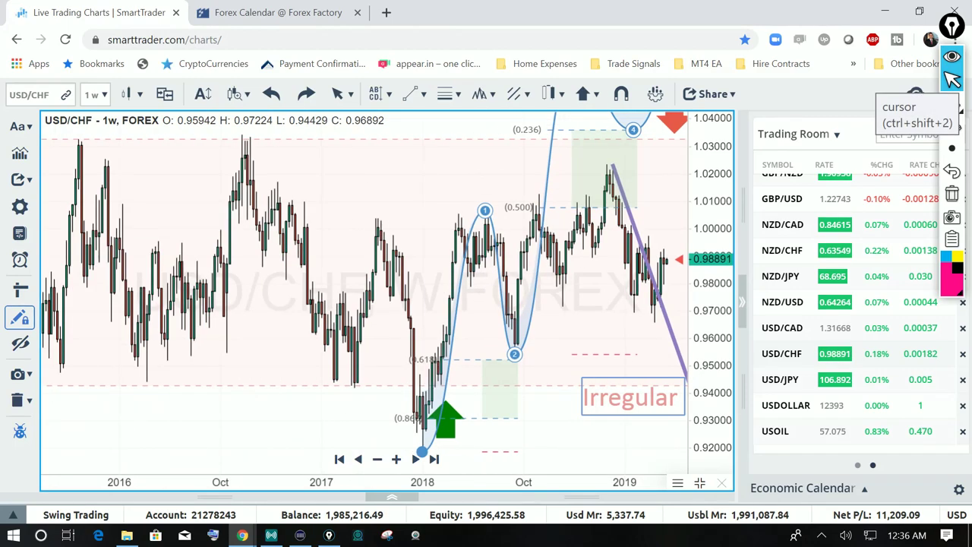
{"action": "scroll", "coordinate": [387, 285], "scroll_direction": "down", "scroll_amount": 2}
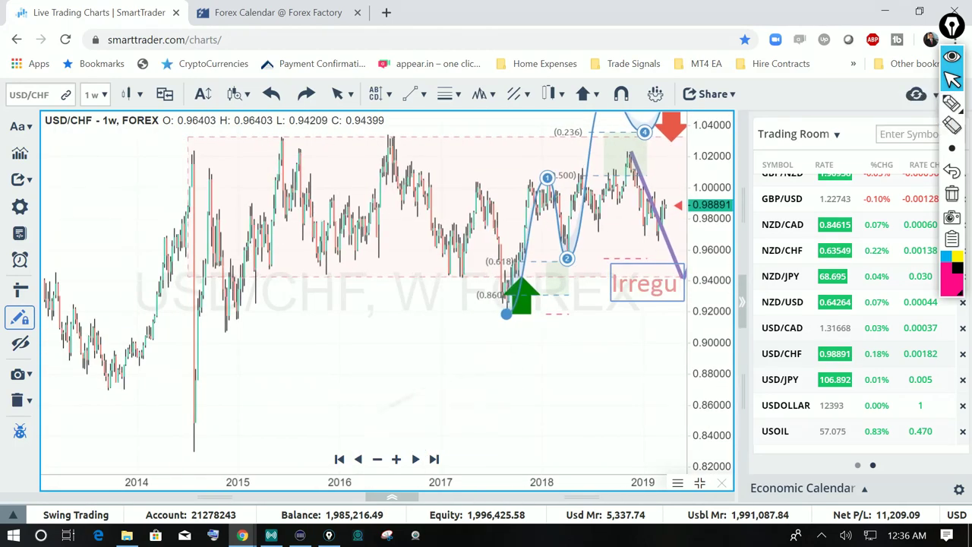
{"action": "mouse_move", "coordinate": [560, 327]}
{"action": "left_mouse_down"}
{"action": "mouse_move", "coordinate": [442, 351]}
{"action": "mouse_move", "coordinate": [396, 413]}
{"action": "left_mouse_up"}
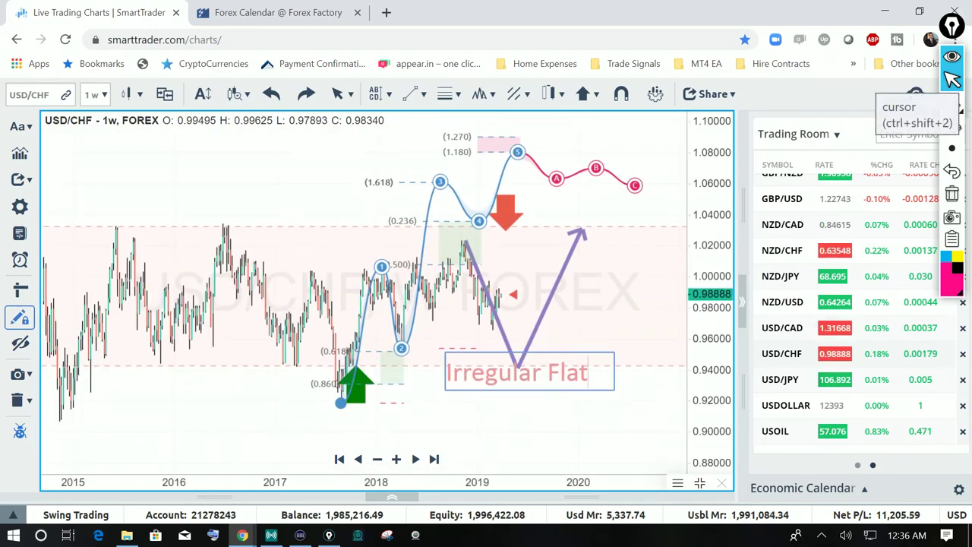
- Take the Irregular Flat label on the USD/CHF chart out of text editing
{"action": "left_click", "coordinate": [547, 372]}
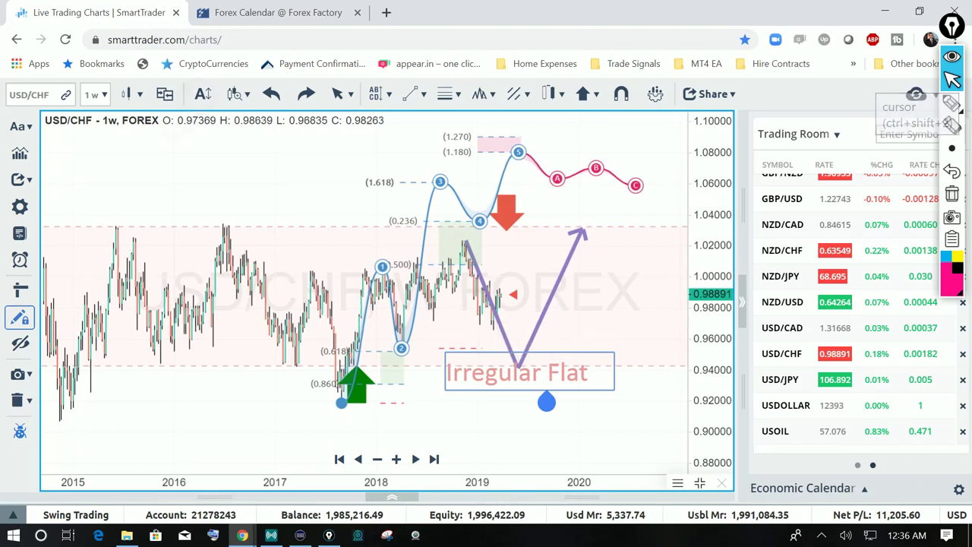
{"action": "right_click", "coordinate": [176, 149]}
{"action": "left_click", "coordinate": [300, 136]}
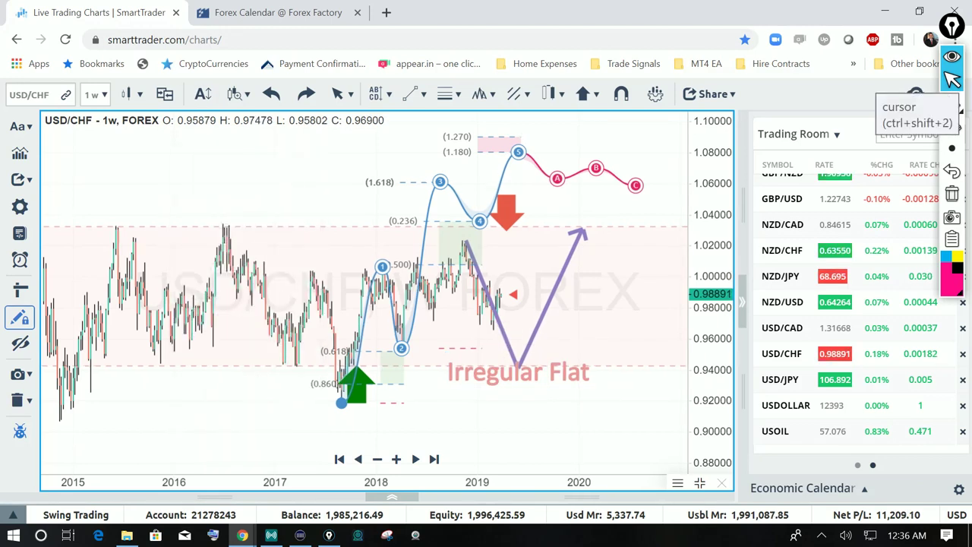
- Circle the green up arrow at the USD/CHF wave start and ink downward arrows onto the two earlier highs at the zone's upper edge
{"action": "left_click", "coordinate": [953, 103]}
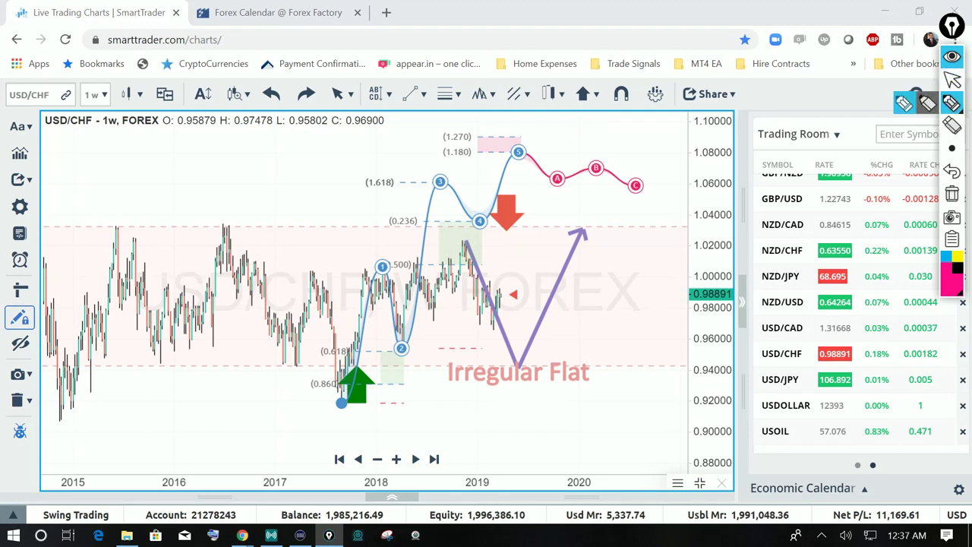
{"action": "mouse_move", "coordinate": [353, 357]}
{"action": "left_mouse_down"}
{"action": "mouse_move", "coordinate": [390, 407]}
{"action": "mouse_move", "coordinate": [356, 356]}
{"action": "left_mouse_up"}
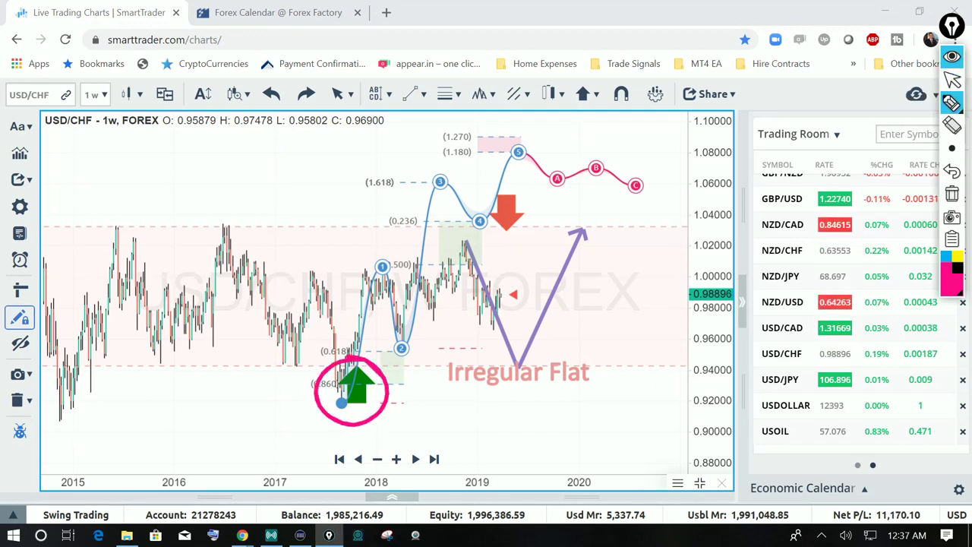
{"action": "left_click", "coordinate": [182, 211]}
{"action": "left_click", "coordinate": [168, 211]}
{"action": "left_click_drag", "start_coordinate": [126, 180], "coordinate": [117, 226]}
{"action": "mouse_move", "coordinate": [106, 217]}
{"action": "left_mouse_down"}
{"action": "mouse_move", "coordinate": [117, 227]}
{"action": "mouse_move", "coordinate": [135, 205]}
{"action": "left_mouse_up"}
{"action": "mouse_move", "coordinate": [226, 166]}
{"action": "left_mouse_down"}
{"action": "mouse_move", "coordinate": [226, 224]}
{"action": "mouse_move", "coordinate": [239, 215]}
{"action": "left_mouse_up"}
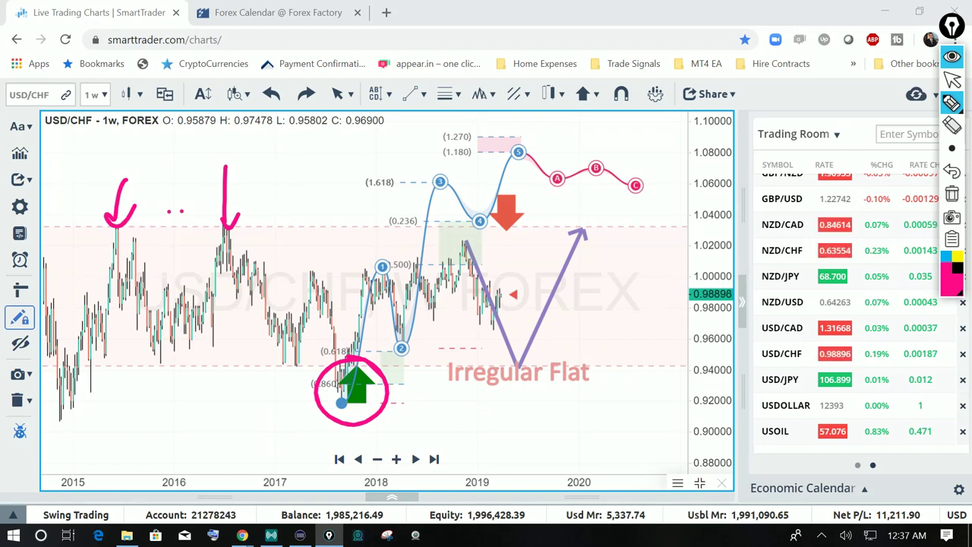
- Ink a rising line from the latest USD/CHF candle and horizontal lines above and below the current price, and clear the ink
{"action": "left_click_drag", "start_coordinate": [512, 296], "coordinate": [536, 230]}
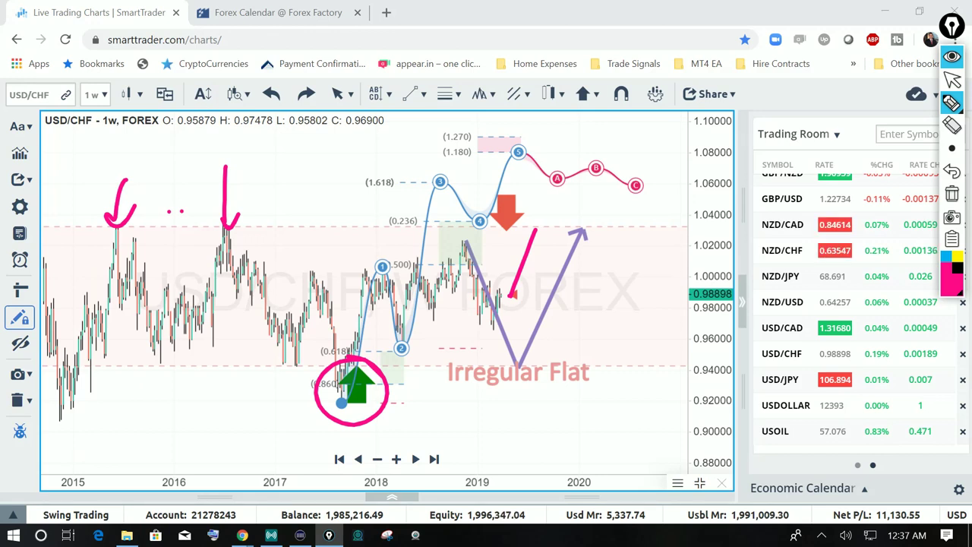
{"action": "mouse_move", "coordinate": [495, 290]}
{"action": "left_mouse_down"}
{"action": "mouse_move", "coordinate": [503, 310]}
{"action": "mouse_move", "coordinate": [539, 286]}
{"action": "left_mouse_up"}
{"action": "left_click_drag", "start_coordinate": [500, 311], "coordinate": [558, 312]}
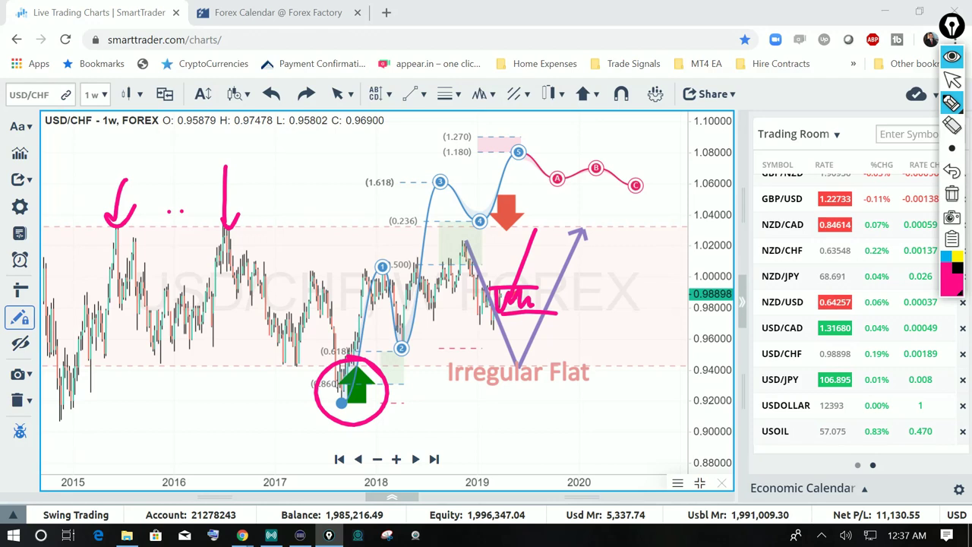
{"action": "left_click", "coordinate": [953, 194]}
{"action": "left_click", "coordinate": [953, 80]}
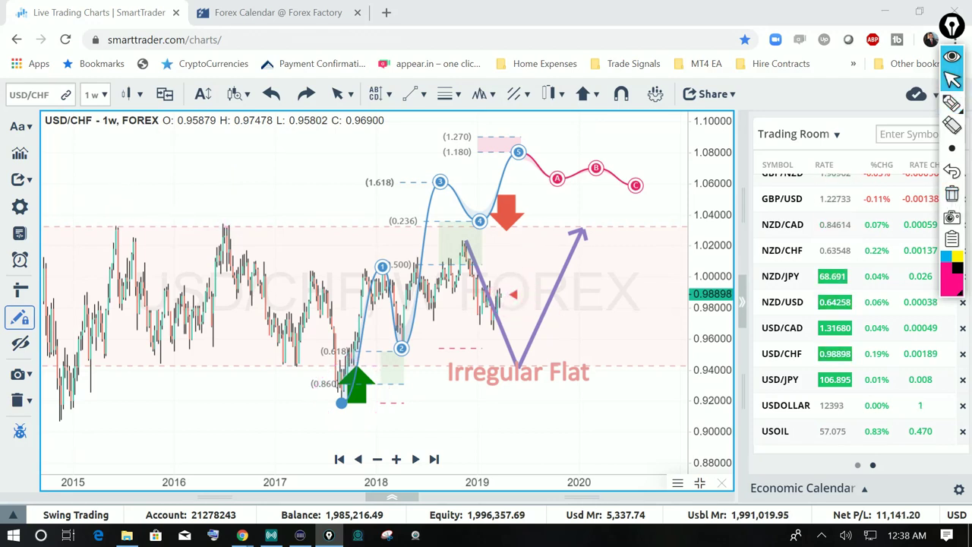
- Load USD/JPY on the weekly chart and bring the latest candles into closer view with free space ahead of them
{"action": "left_click", "coordinate": [777, 380]}
{"action": "left_click", "coordinate": [780, 379]}
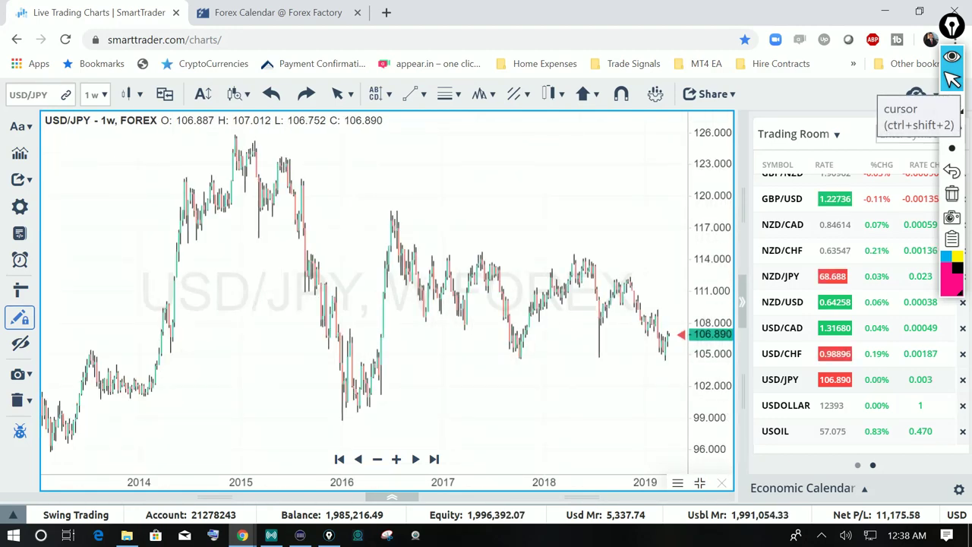
{"action": "scroll", "coordinate": [274, 289], "scroll_direction": "up", "scroll_amount": 5}
{"action": "left_click_drag", "start_coordinate": [345, 304], "coordinate": [217, 301]}
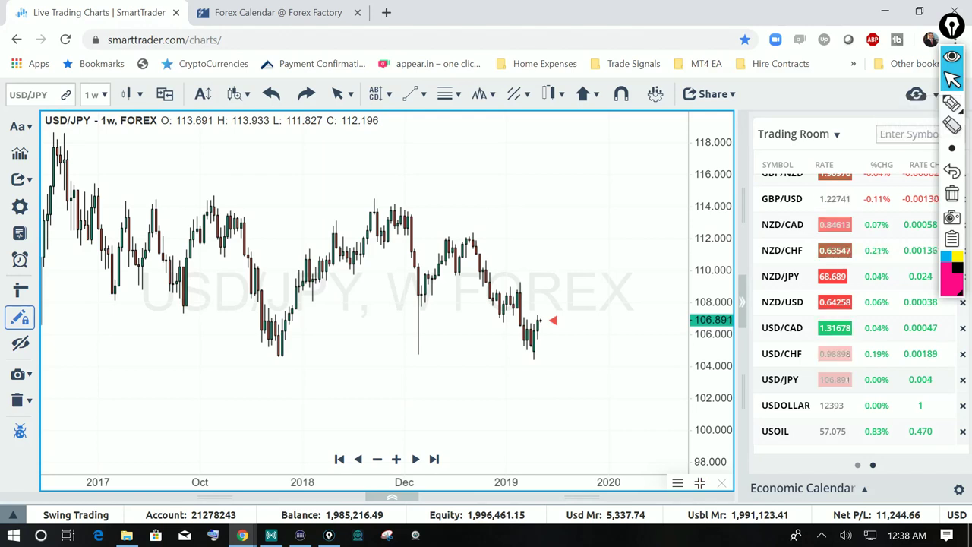
- Circle the latest USD/JPY candles, ink an arrow pointing at them and a short upward arrow from the current price, and clear the ink
{"action": "left_click", "coordinate": [953, 103]}
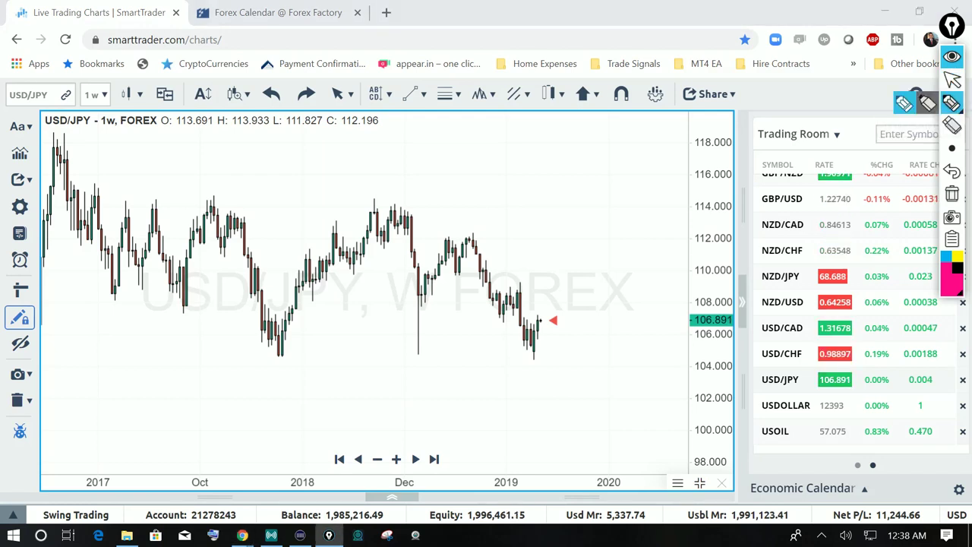
{"action": "mouse_move", "coordinate": [557, 314]}
{"action": "left_mouse_down"}
{"action": "mouse_move", "coordinate": [517, 312]}
{"action": "mouse_move", "coordinate": [559, 311]}
{"action": "mouse_move", "coordinate": [597, 262]}
{"action": "left_mouse_up"}
{"action": "left_click_drag", "start_coordinate": [560, 296], "coordinate": [577, 303]}
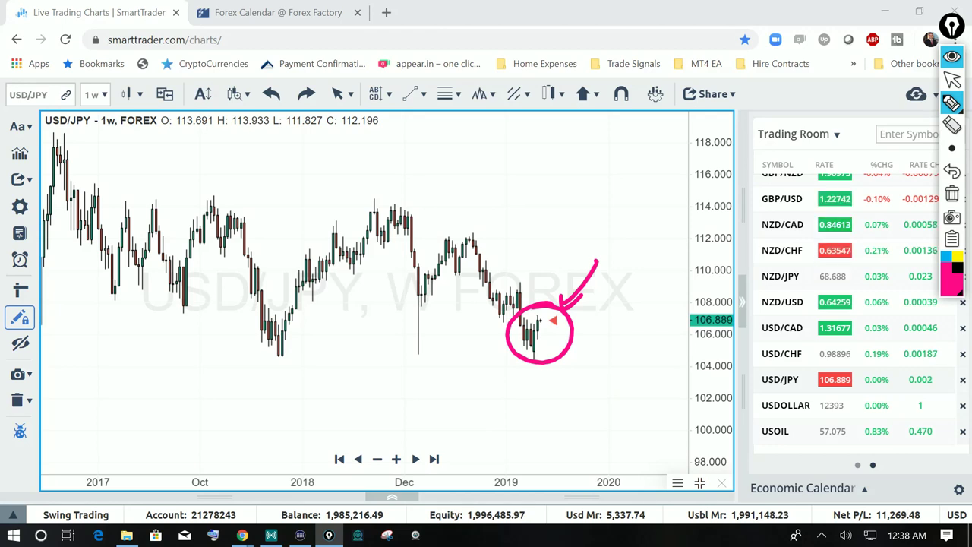
{"action": "left_click_drag", "start_coordinate": [543, 326], "coordinate": [555, 285]}
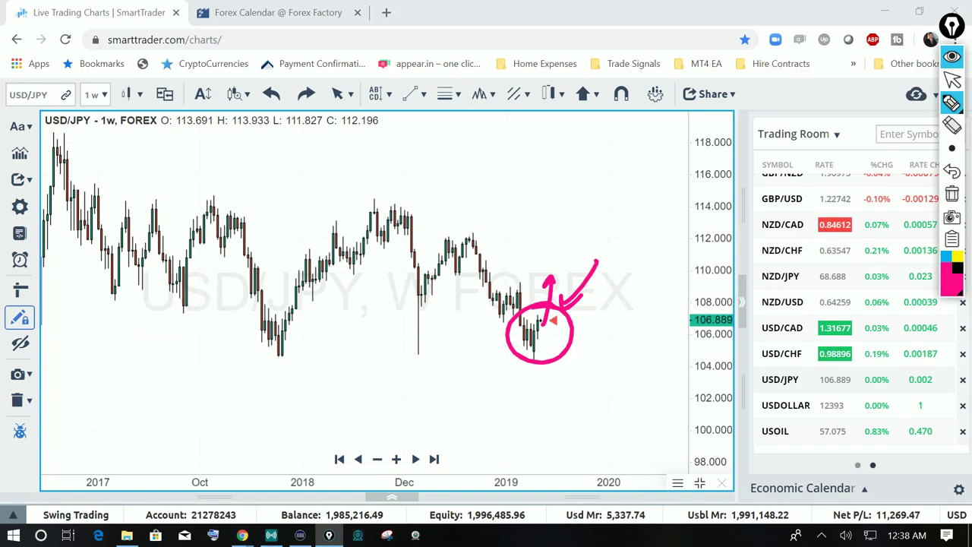
{"action": "left_click", "coordinate": [952, 194]}
{"action": "left_click", "coordinate": [952, 80]}
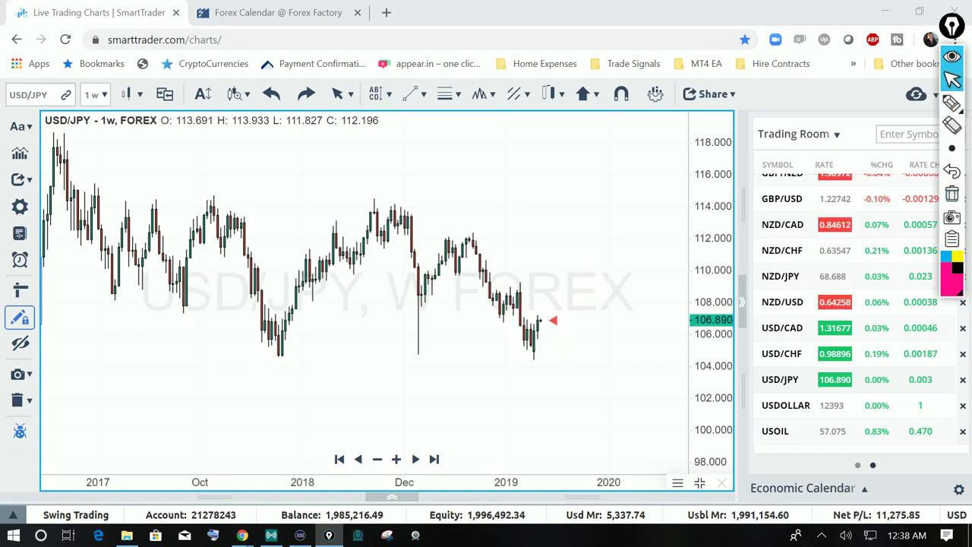
- Widen the USD/JPY weekly chart to include the 2016 candles and ready the ink pen for marking it
{"action": "left_click", "coordinate": [378, 459]}
{"action": "left_click", "coordinate": [377, 459]}
{"action": "left_click", "coordinate": [377, 459]}
{"action": "left_click", "coordinate": [378, 459]}
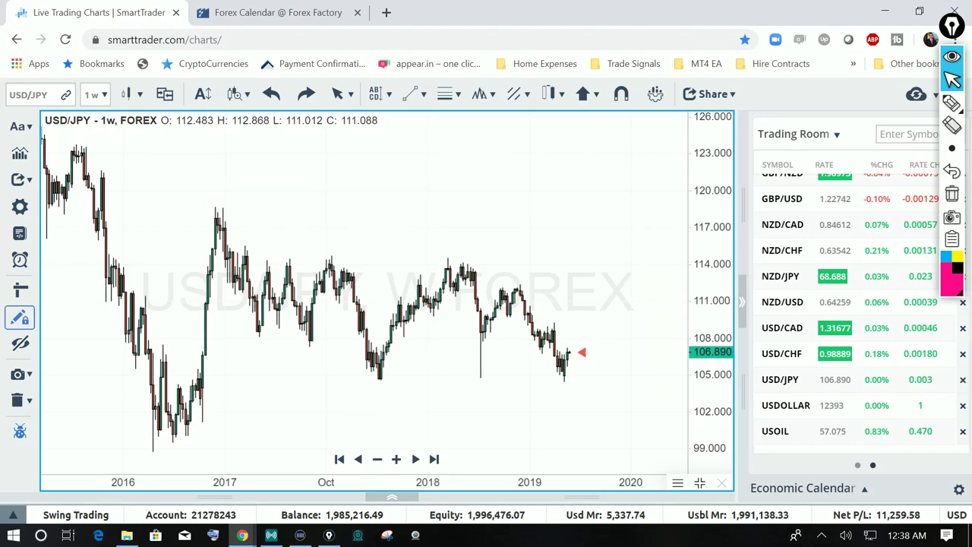
{"action": "left_click", "coordinate": [953, 103]}
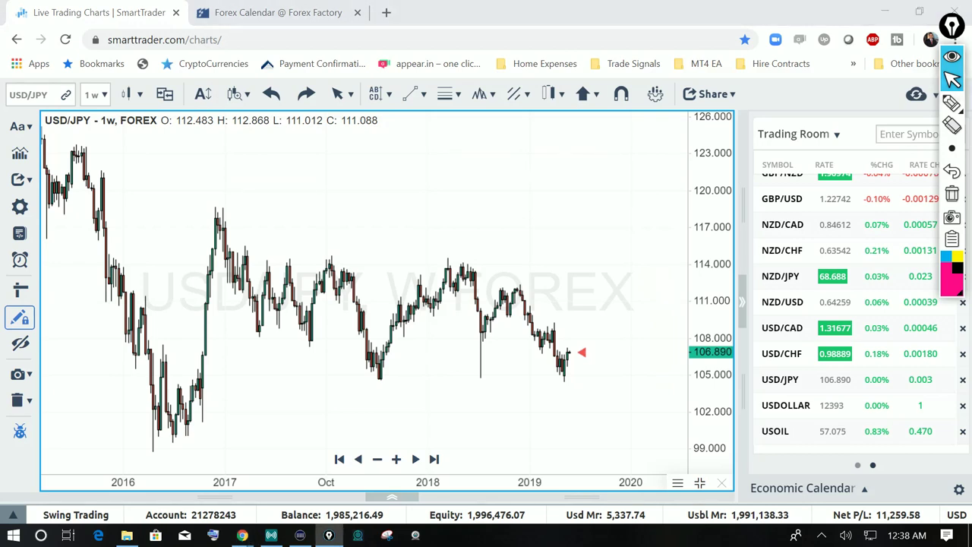